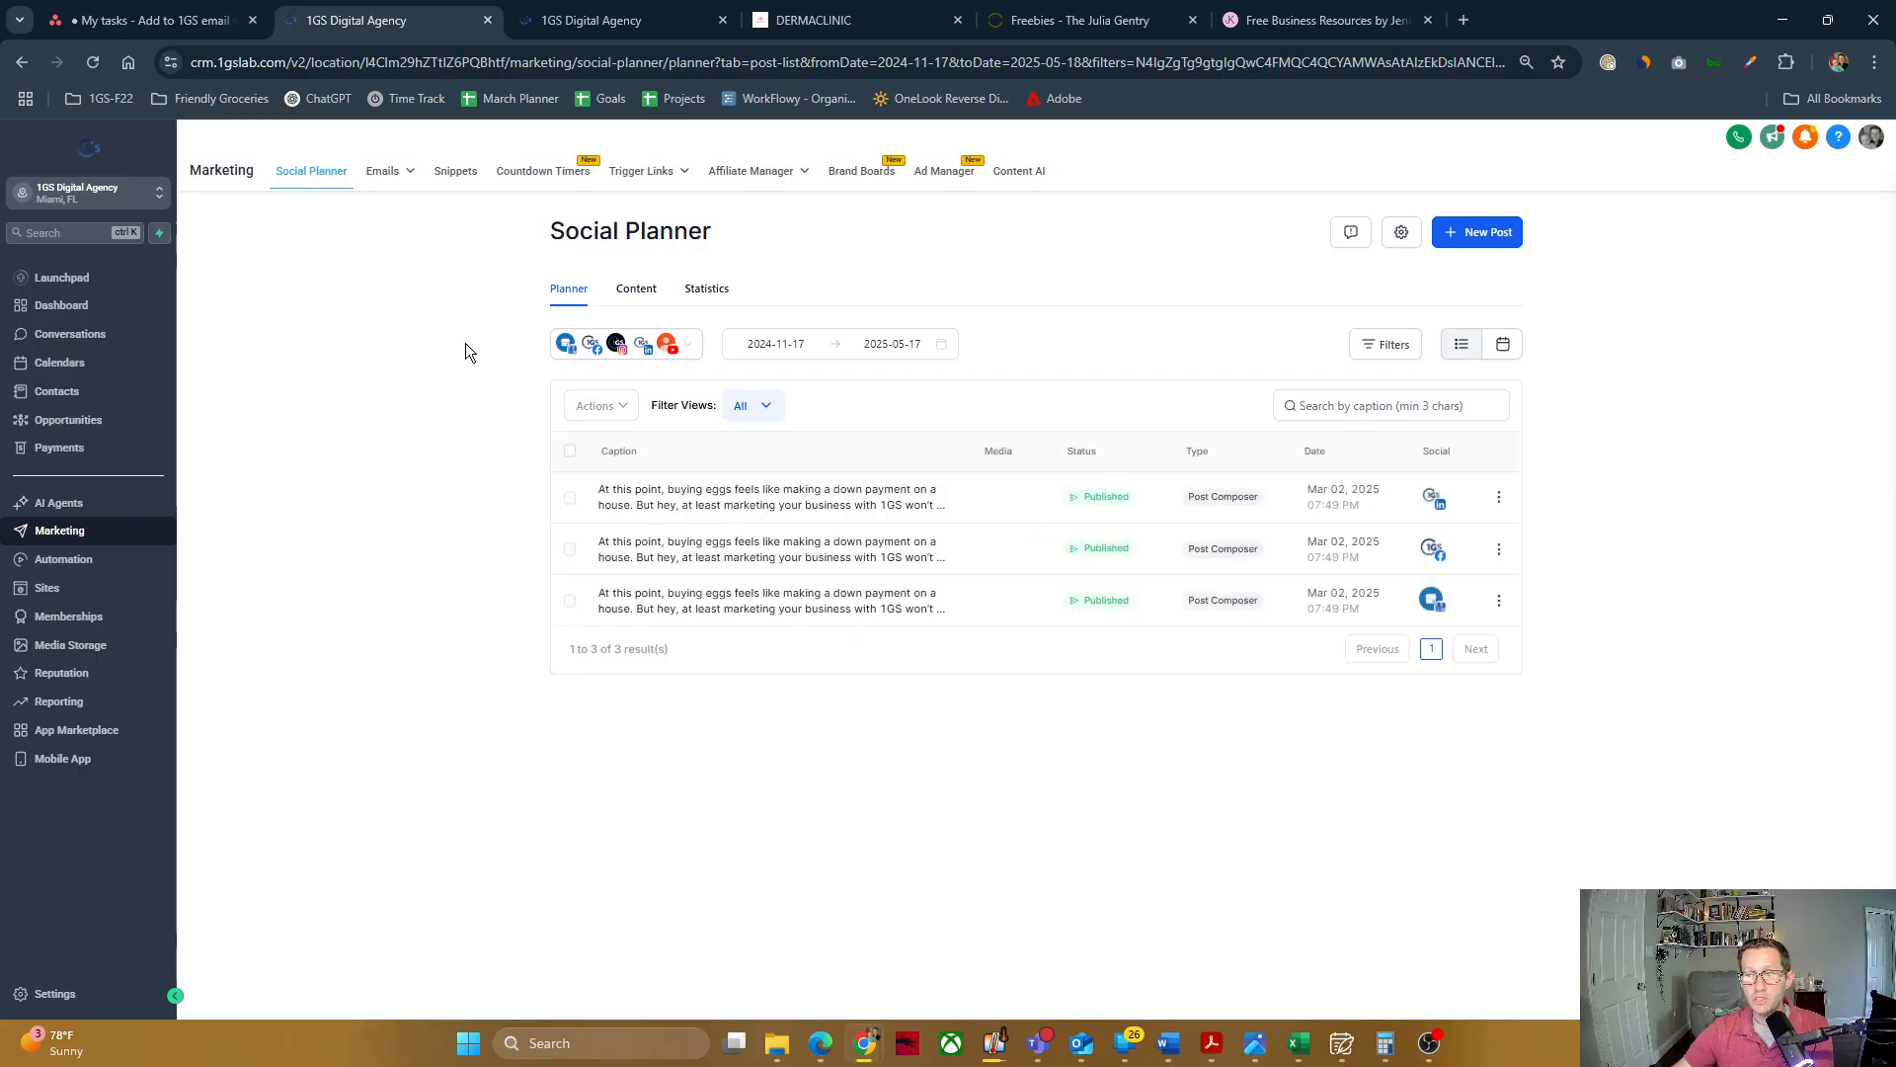
Step: View the list of marketing email templates
{"action": "mouse_move", "coordinate": [383, 173]}
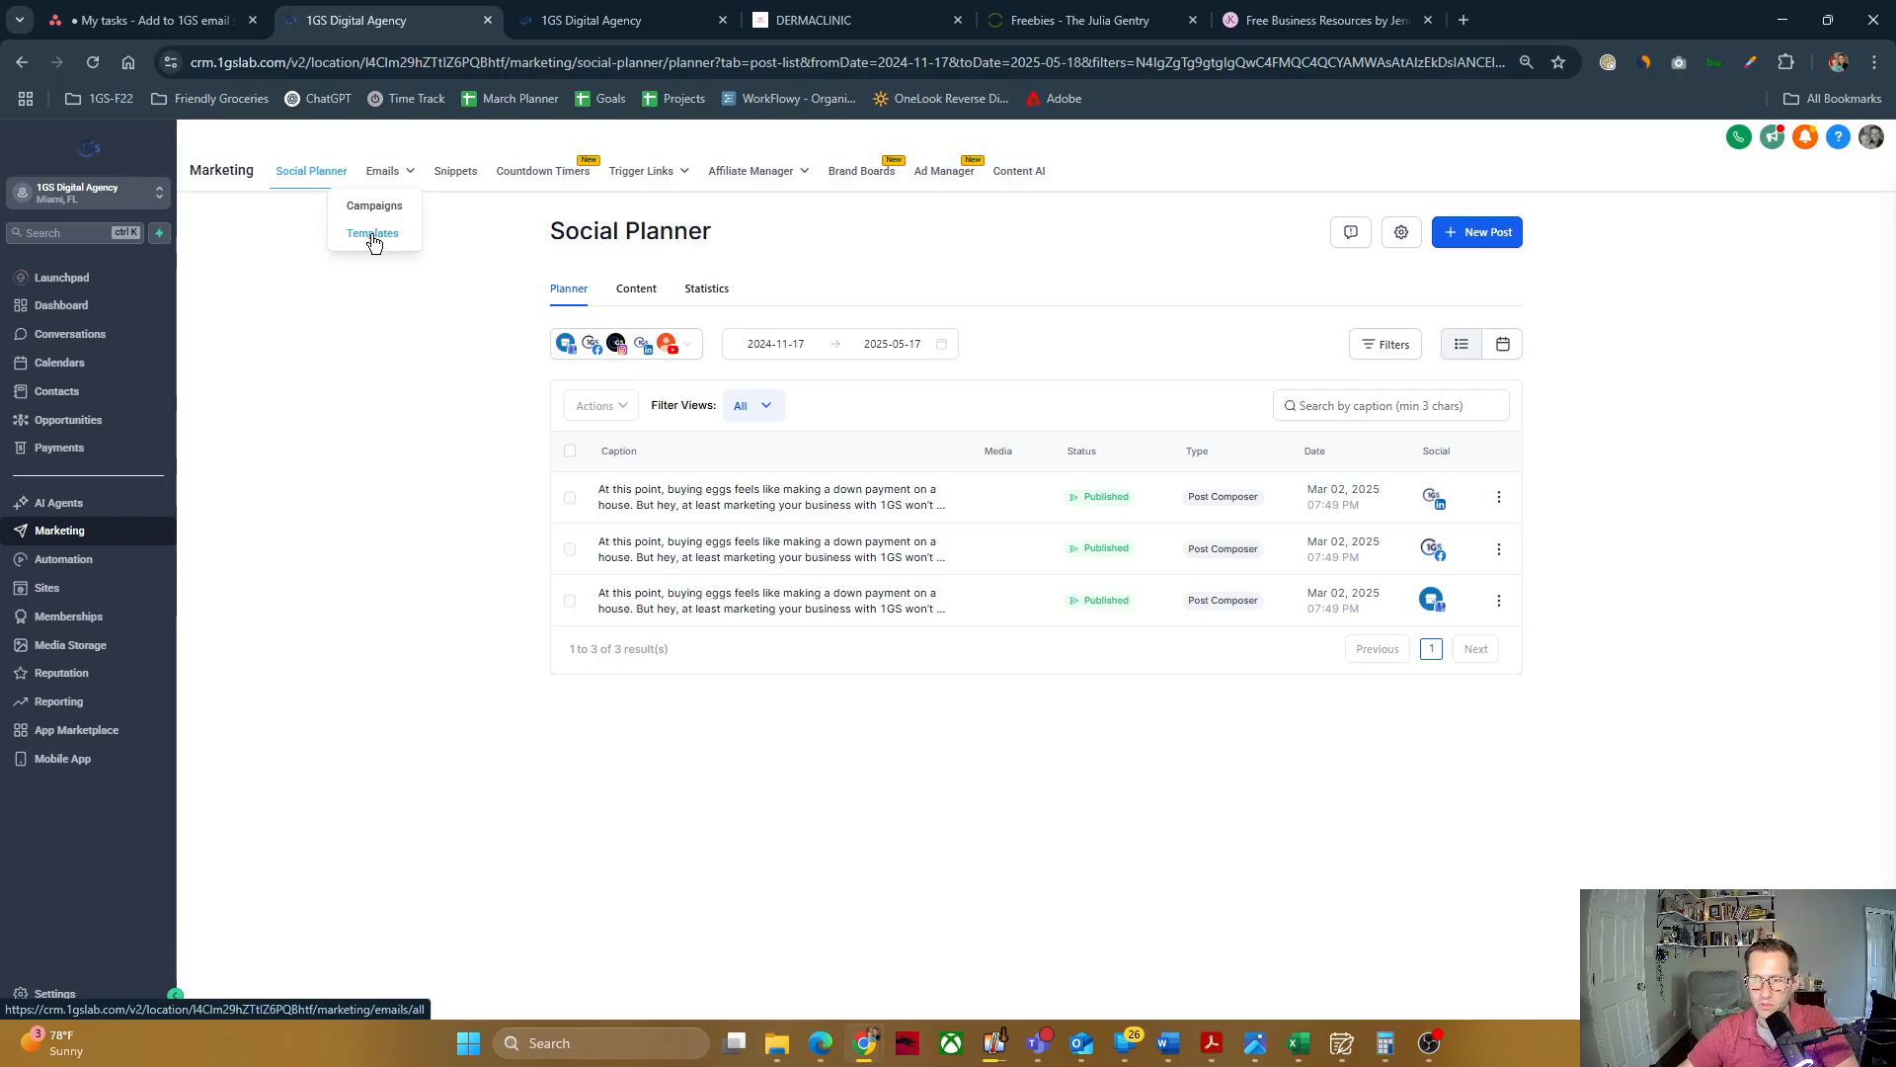
{"action": "left_click", "coordinate": [382, 235]}
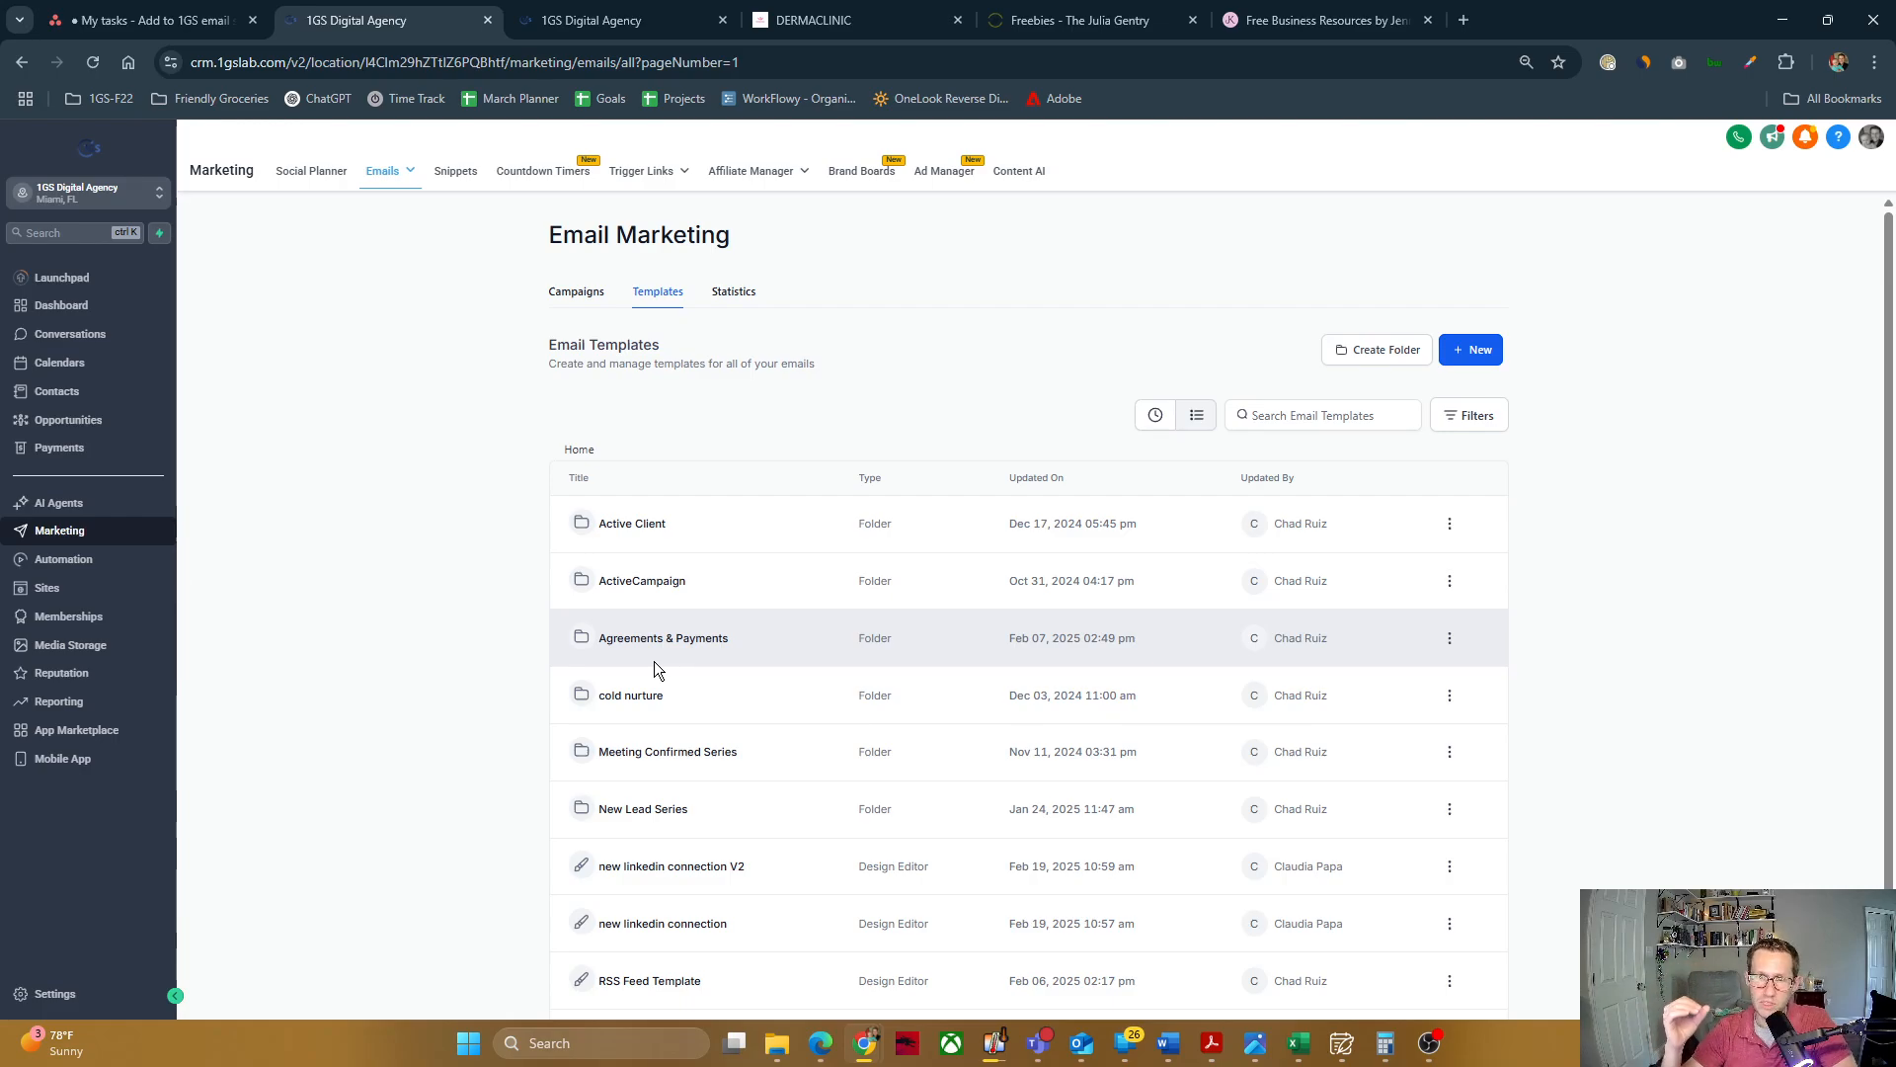
Step: Create a new automation workflow from scratch
{"action": "left_click", "coordinate": [57, 565]}
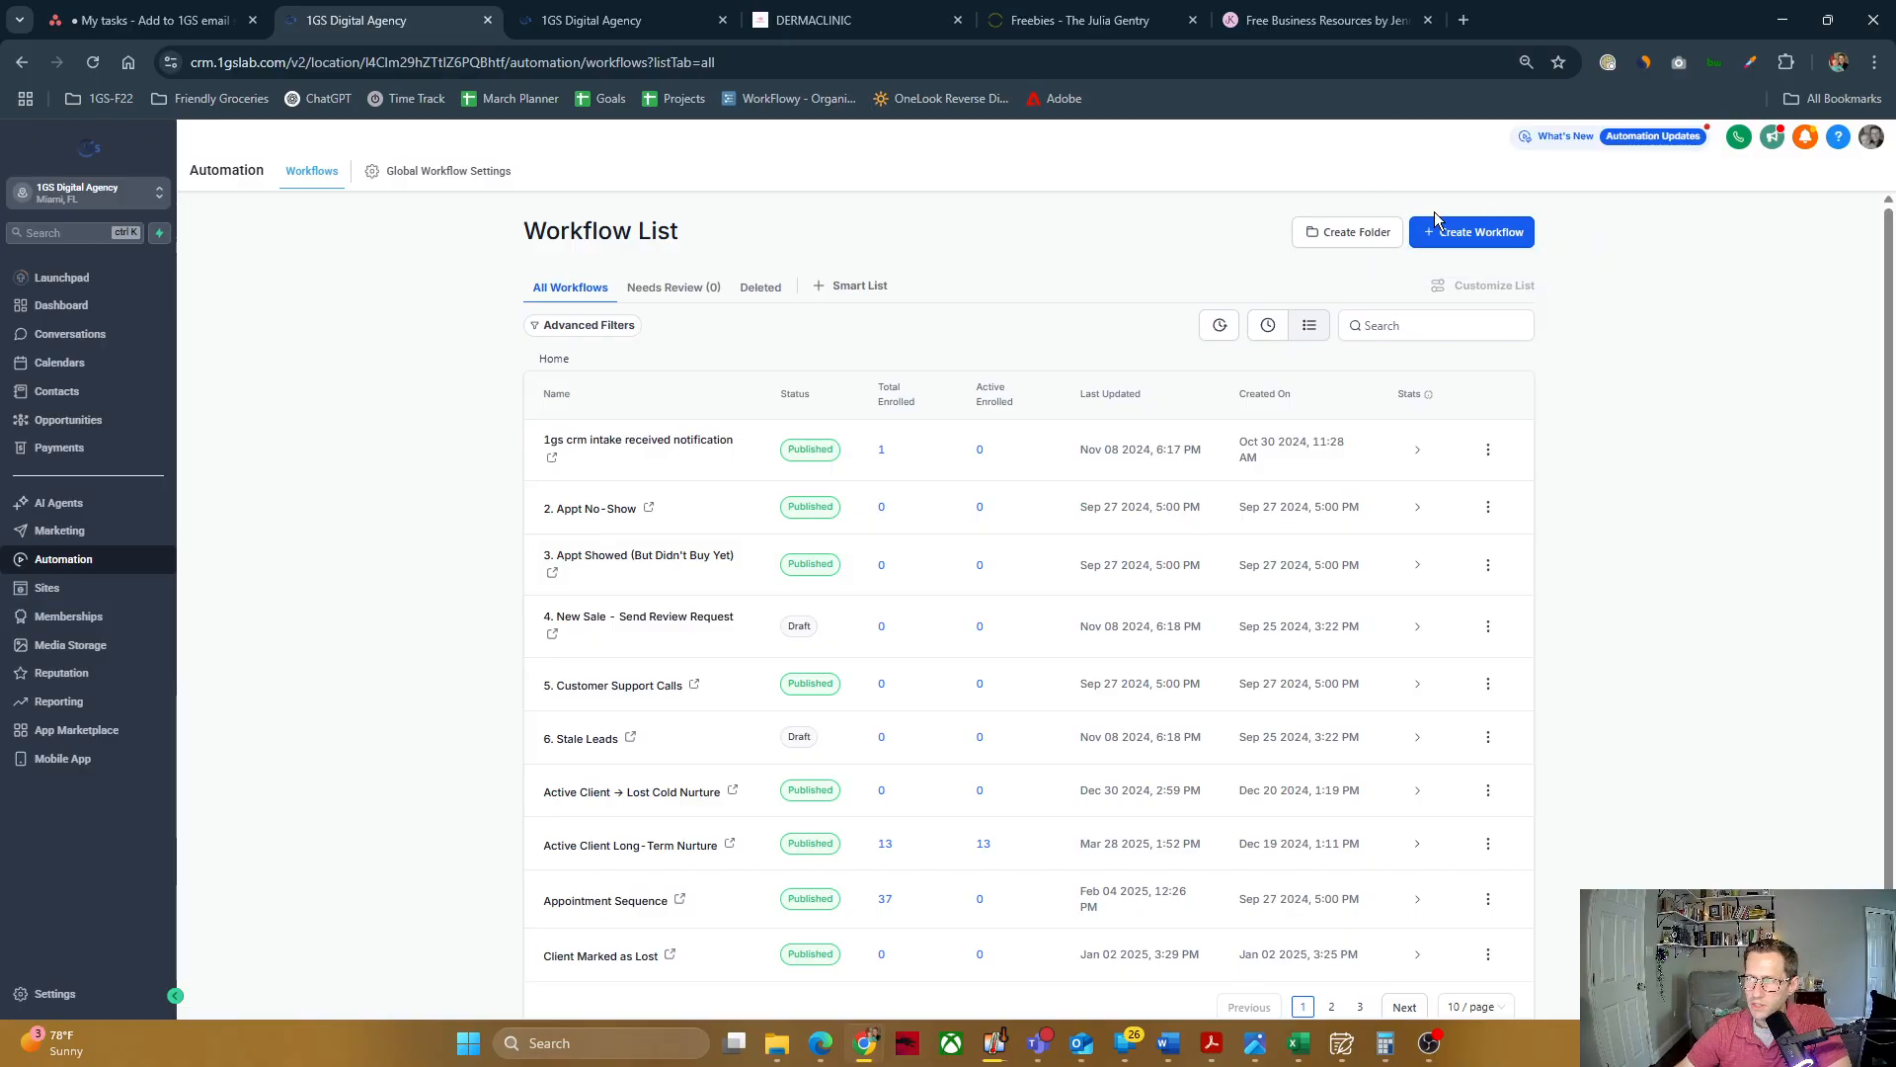
{"action": "left_click", "coordinate": [1442, 235]}
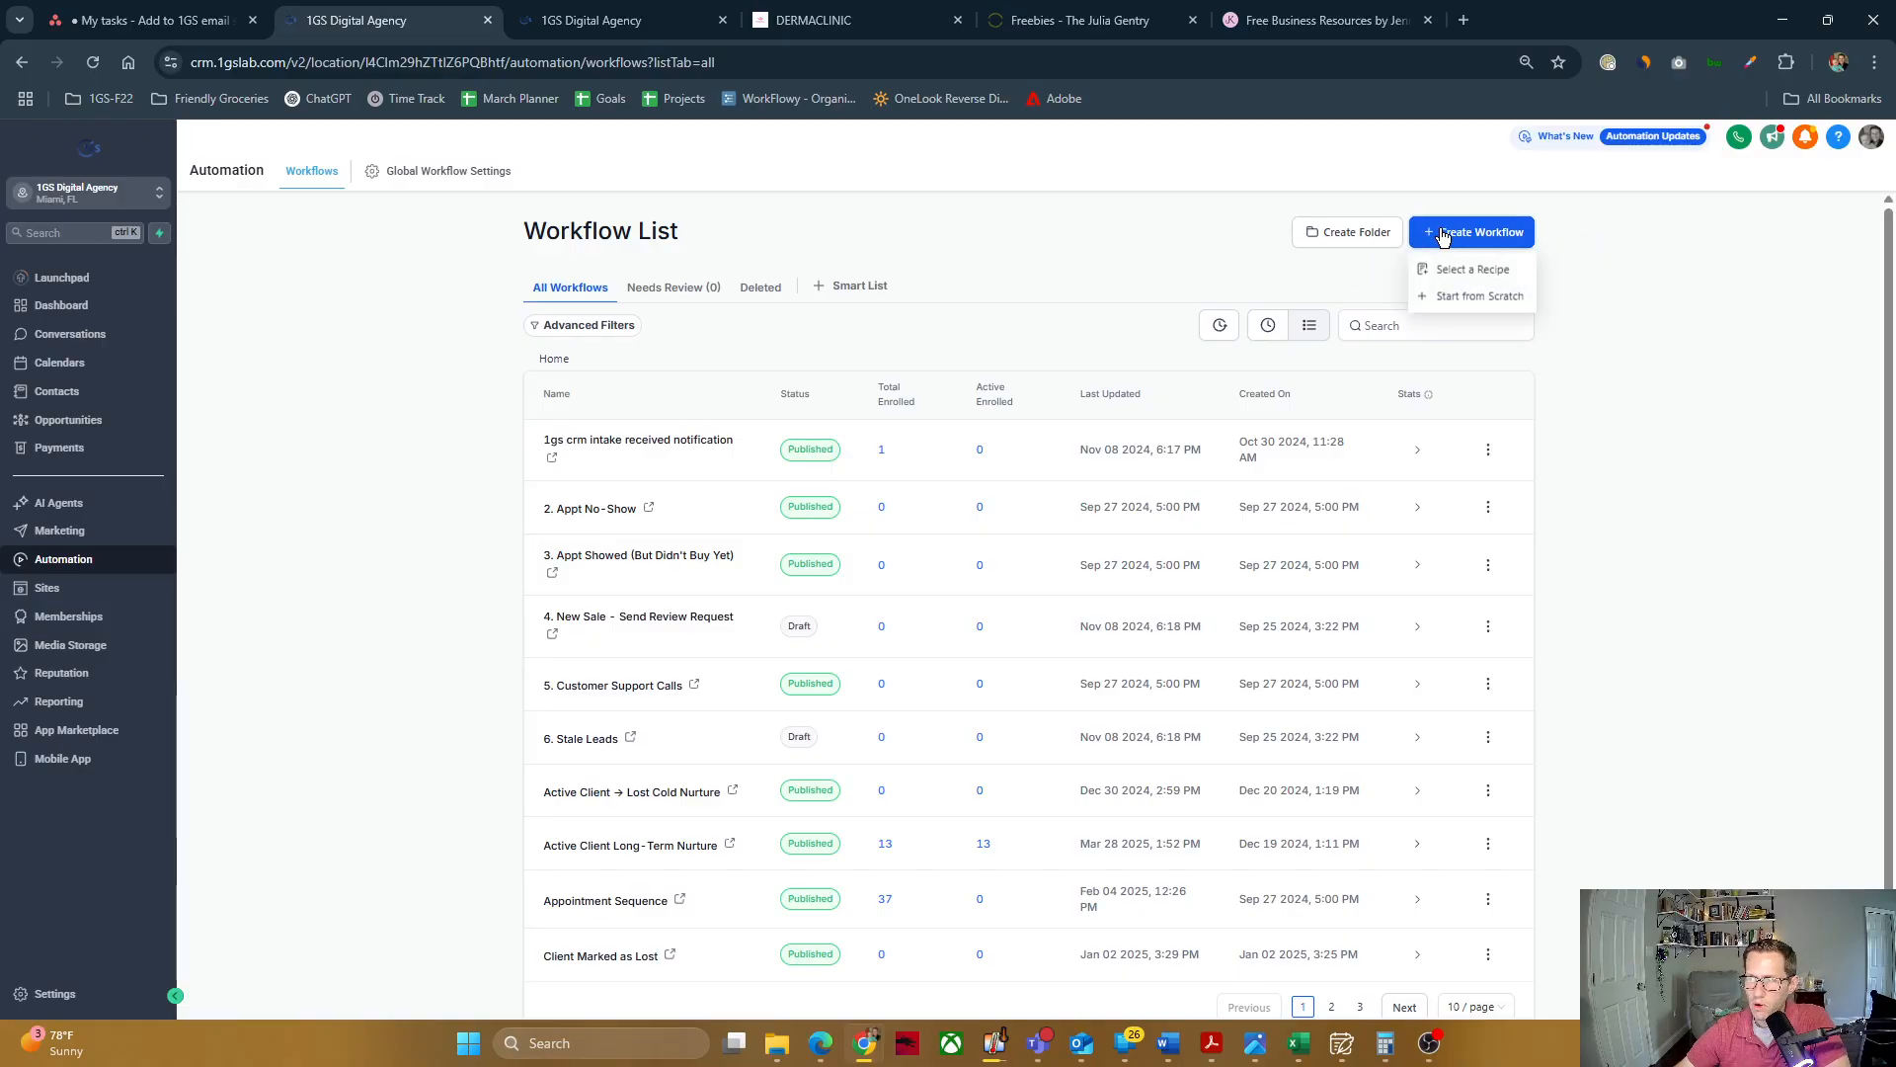
{"action": "left_click", "coordinate": [1447, 298]}
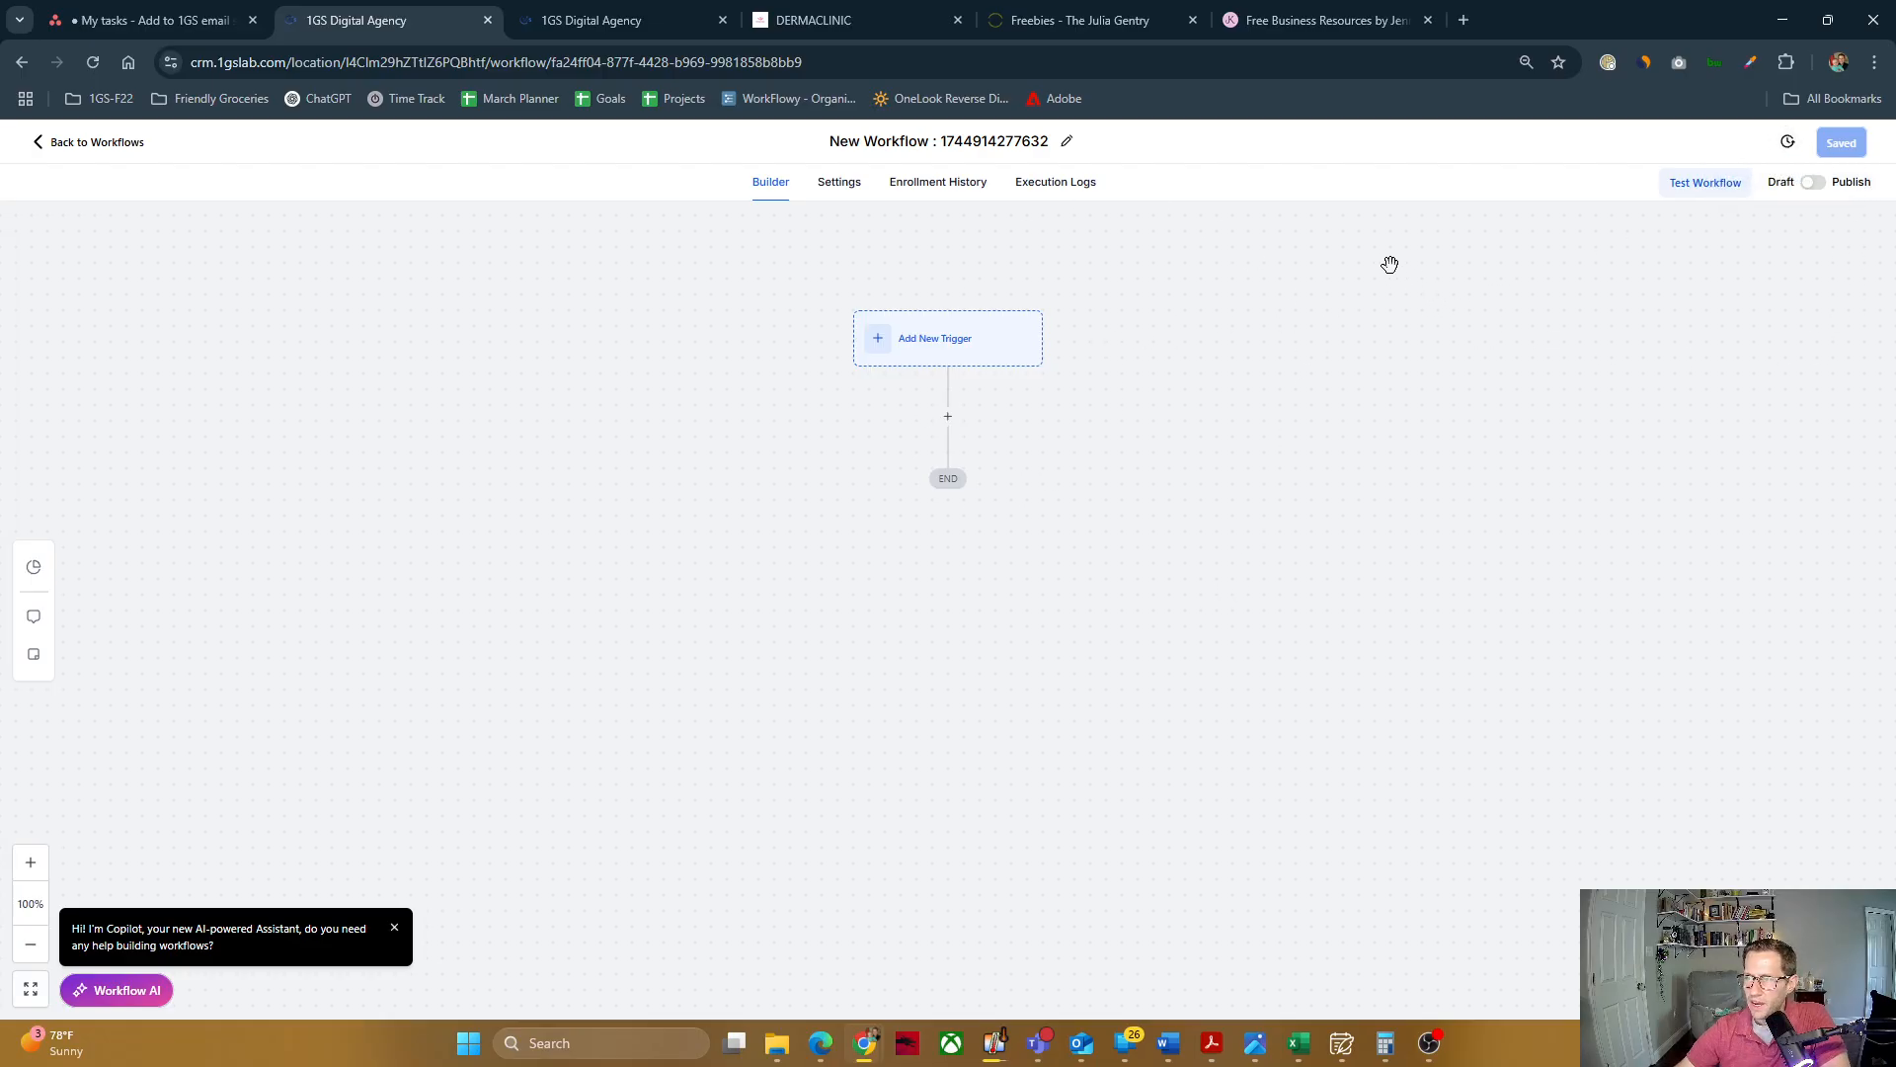
Step: Rename the workflow as "value add cold nurture sequence"
{"action": "left_click", "coordinate": [956, 141]}
{"action": "triple_click", "coordinate": [956, 140]}
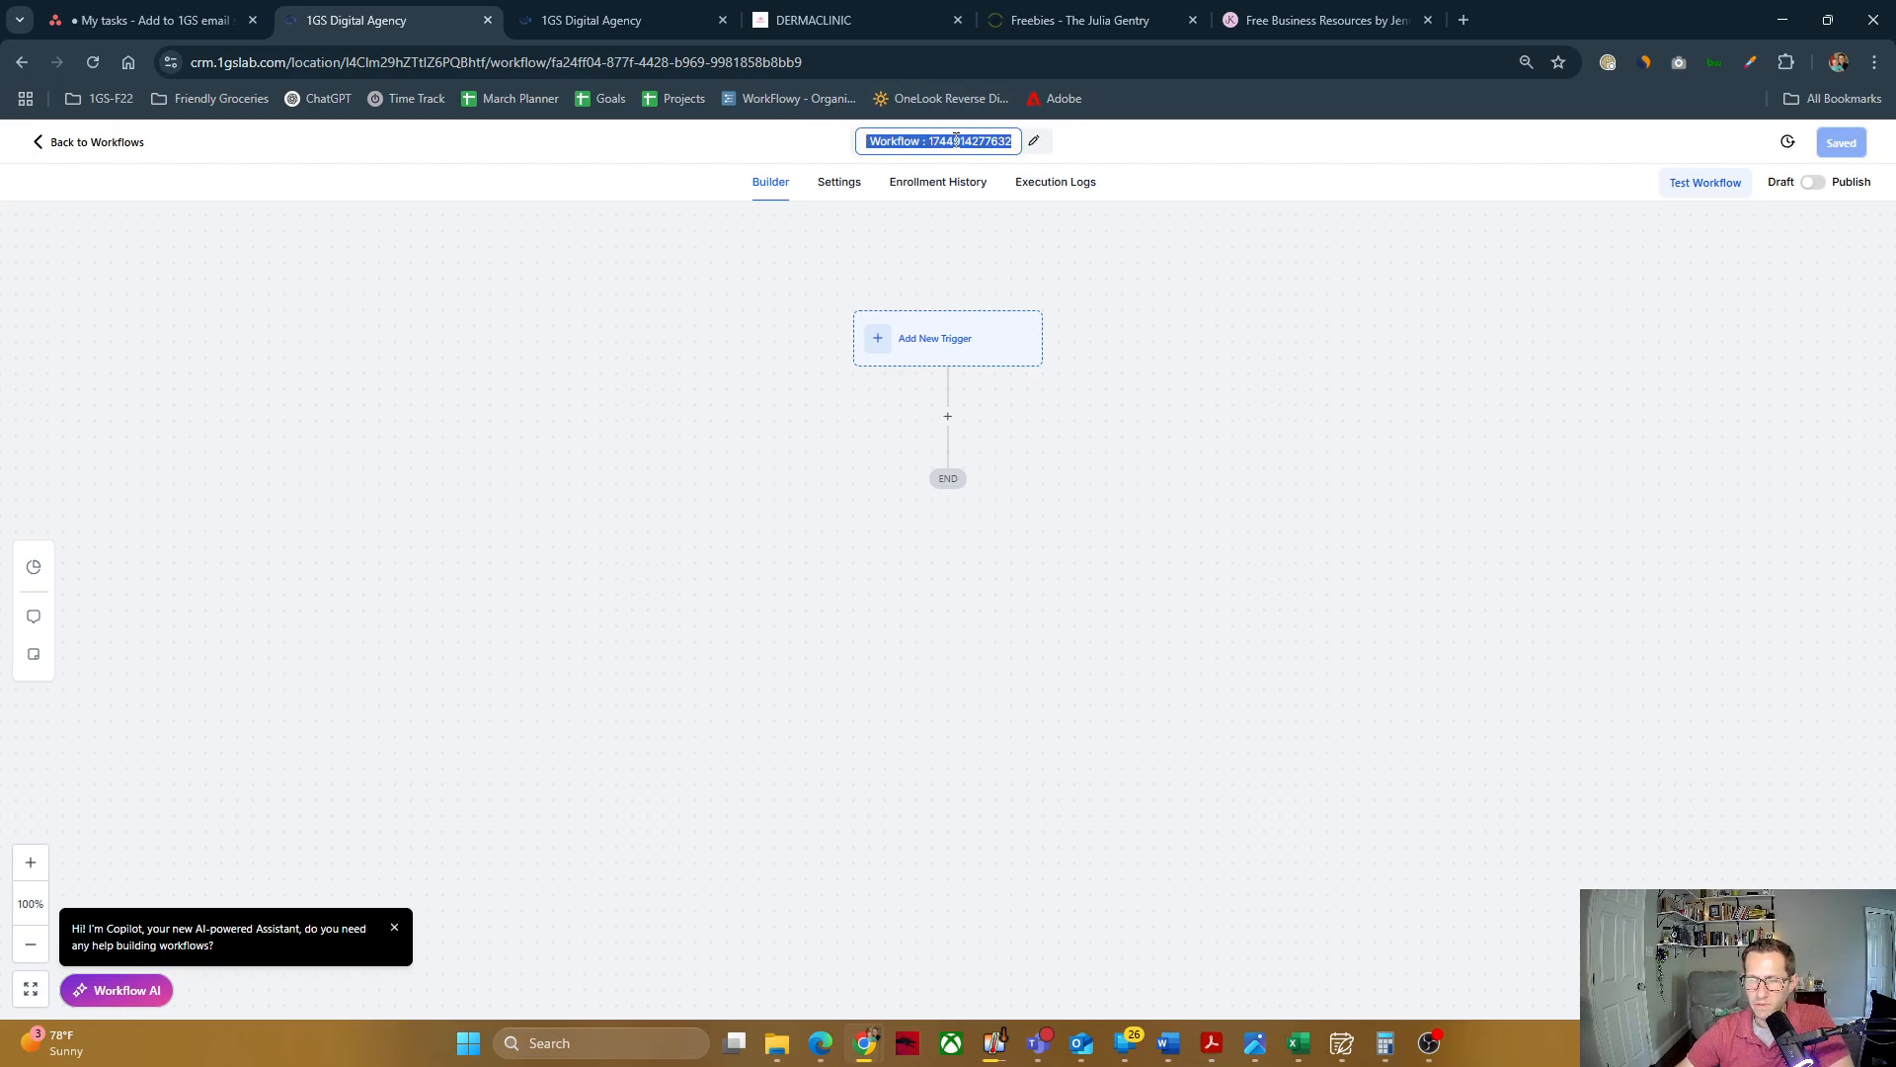
{"action": "type", "text": "valu"}
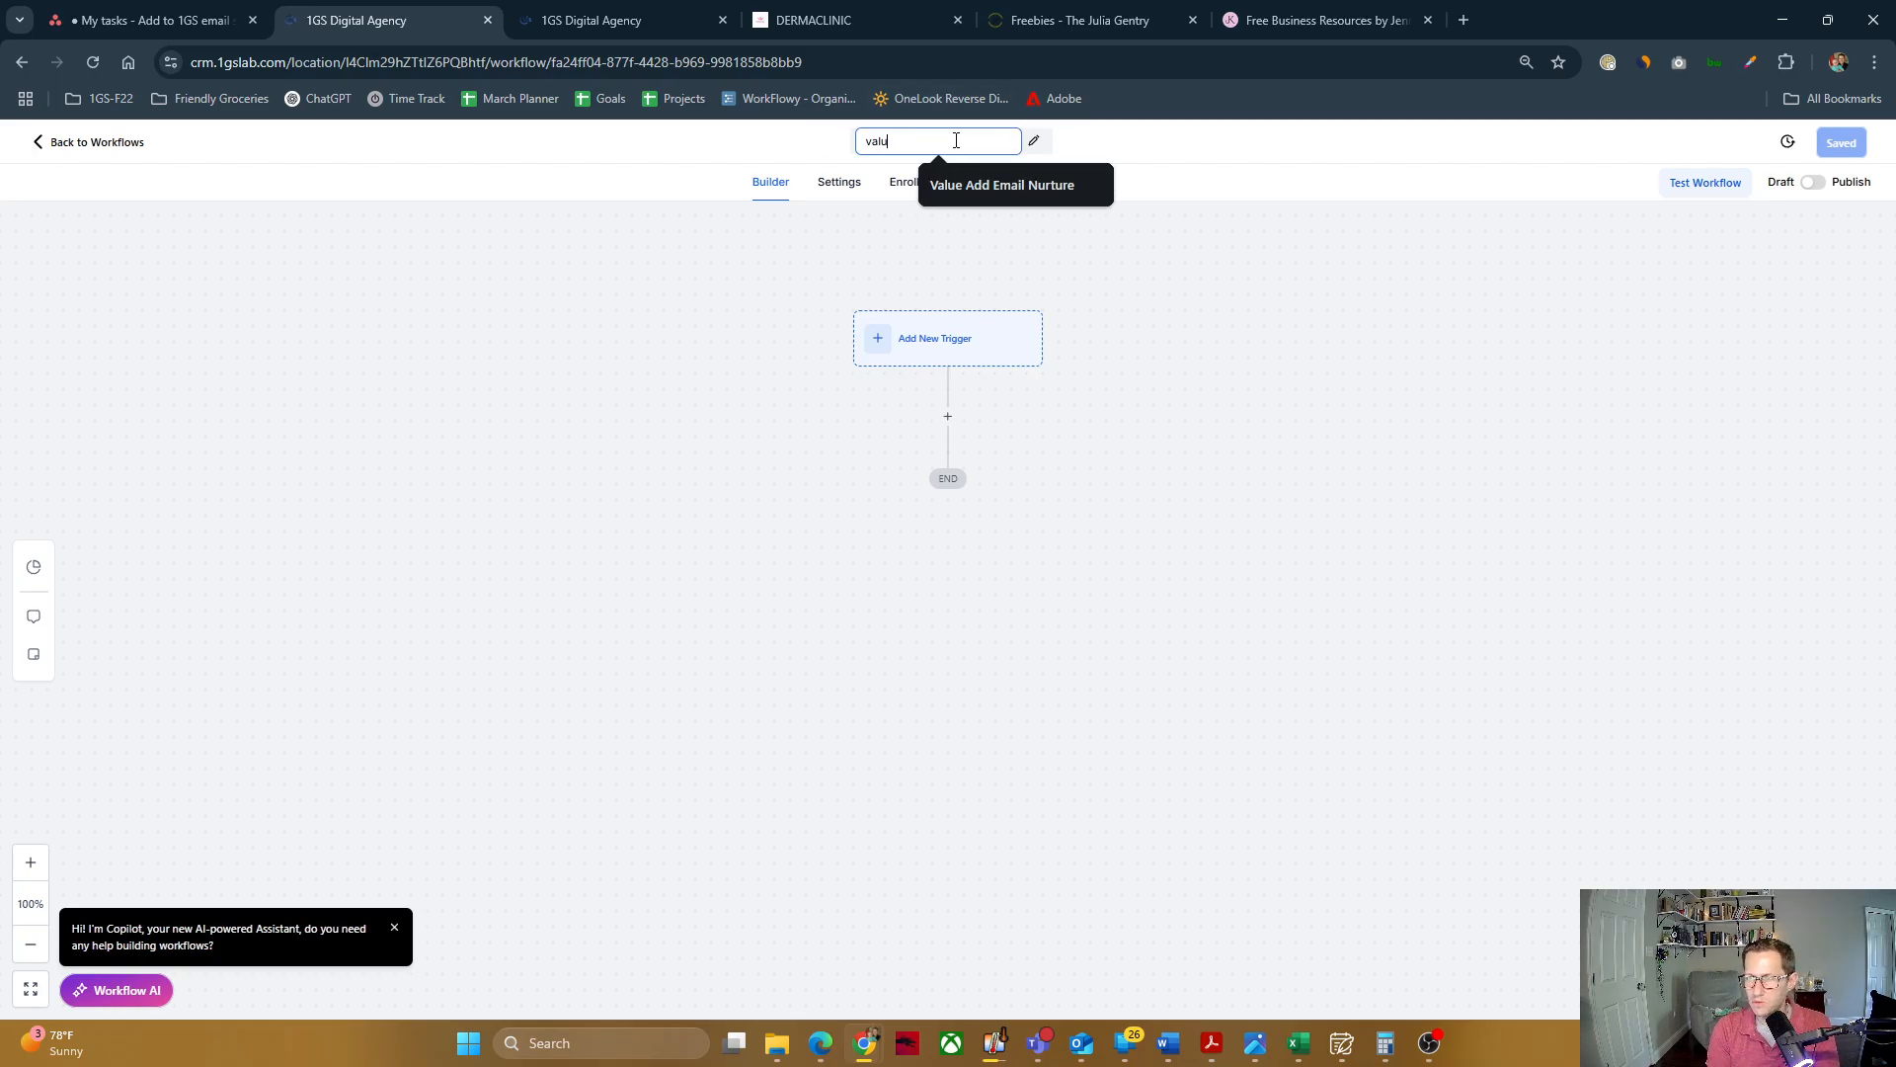
{"action": "type", "text": "e add cold"}
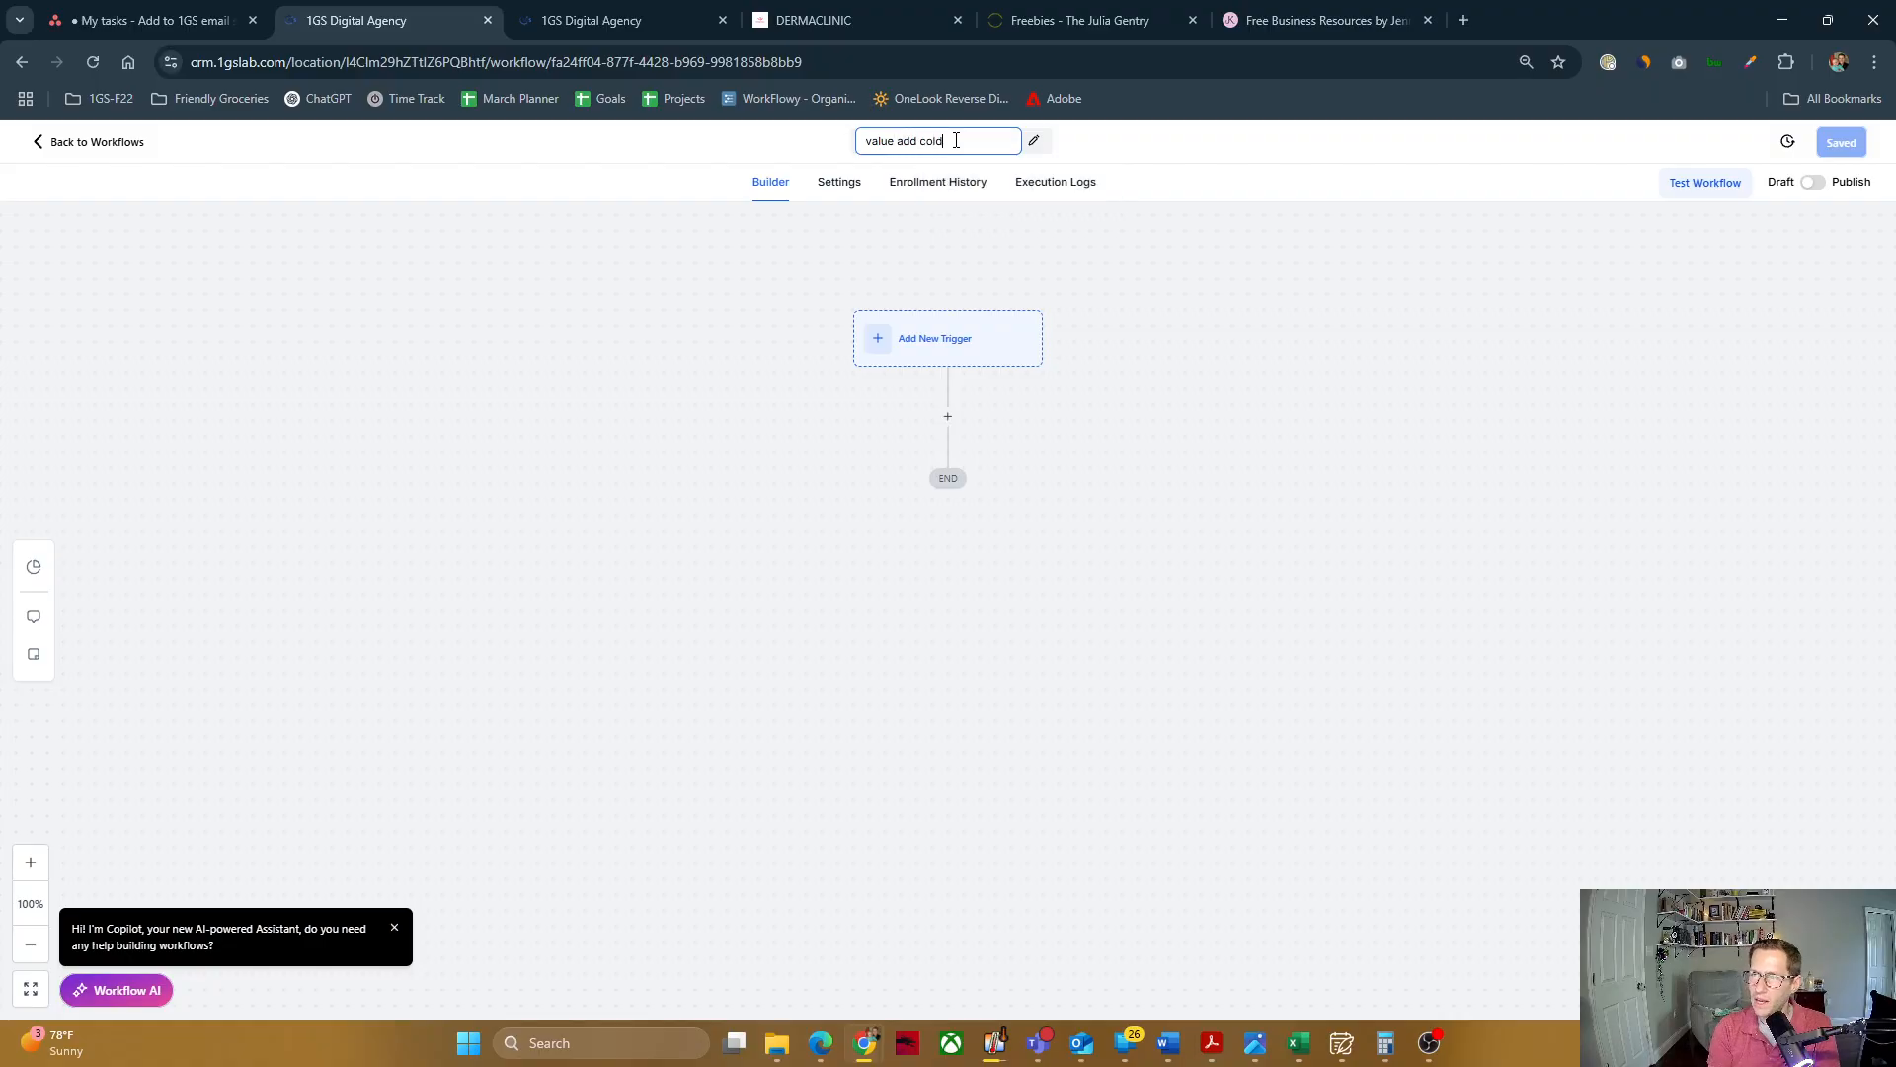
{"action": "type", "text": " nurture sequence"}
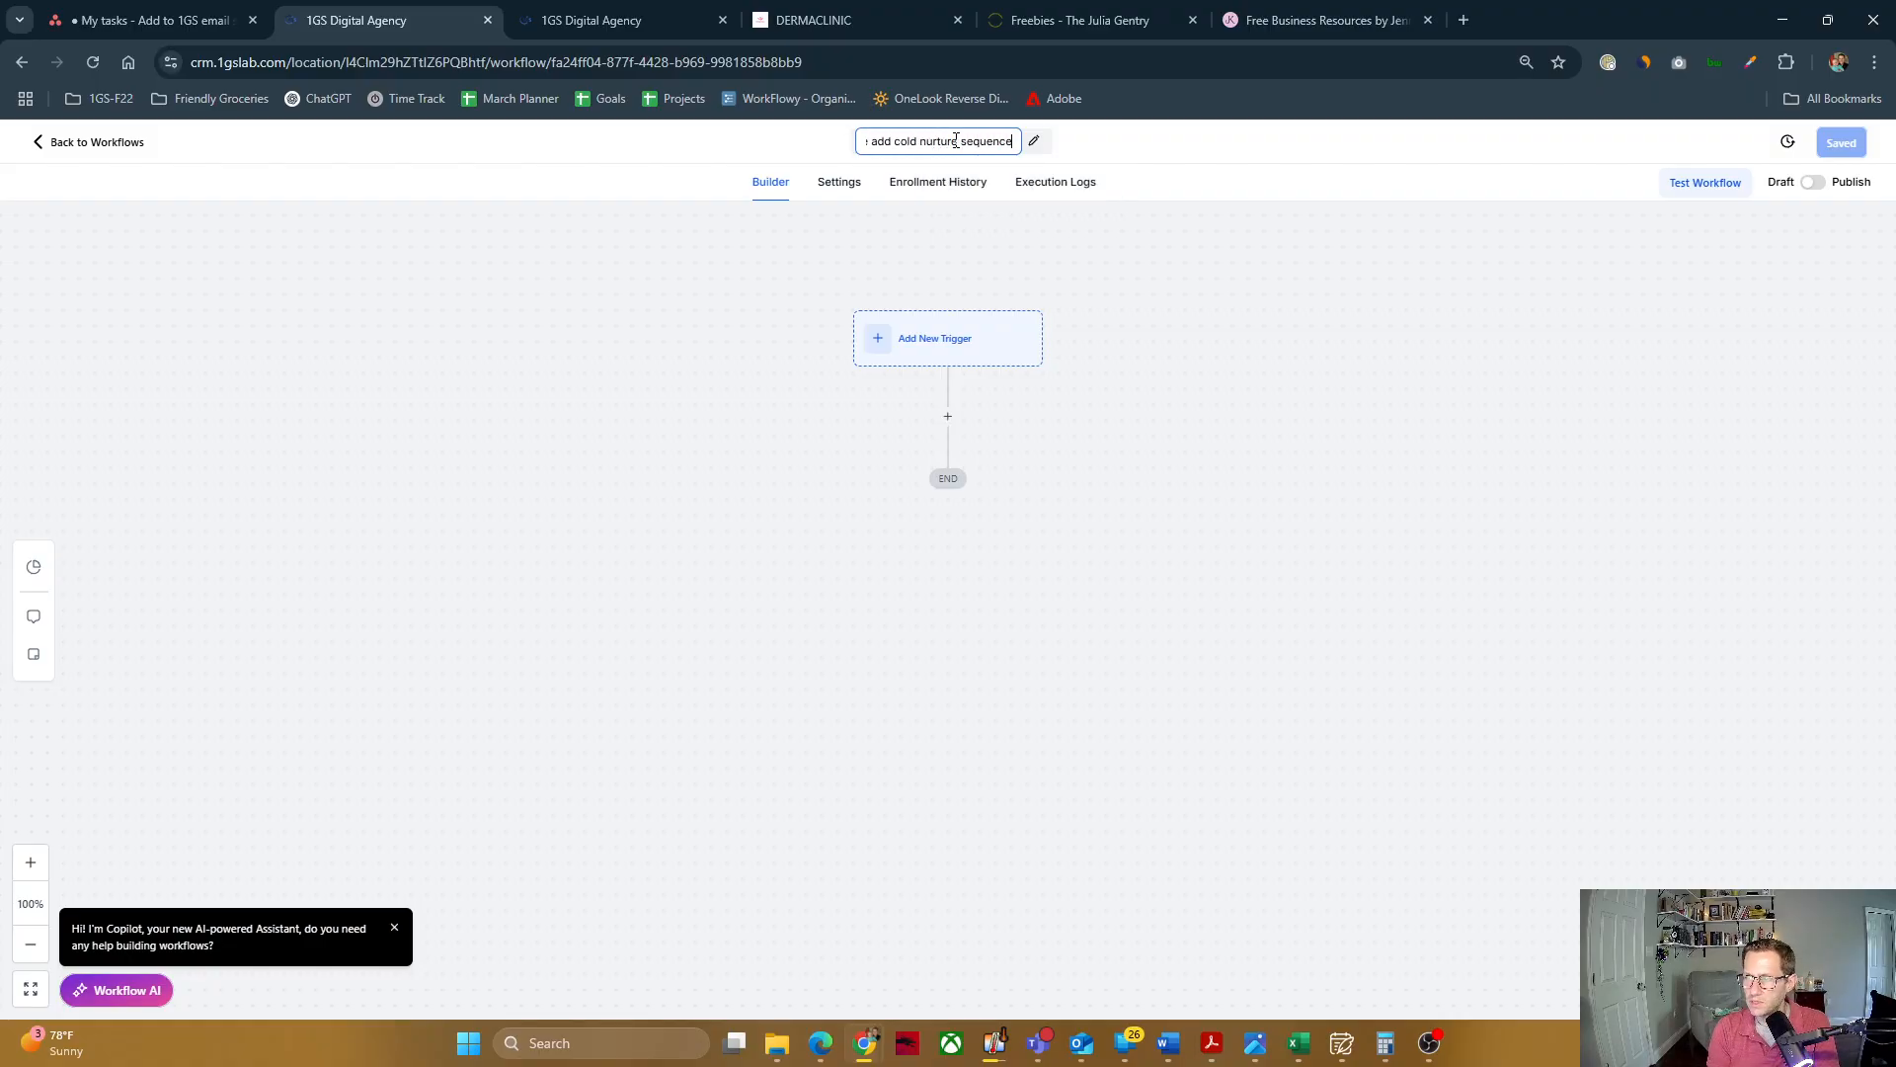
{"action": "left_click", "coordinate": [1306, 152]}
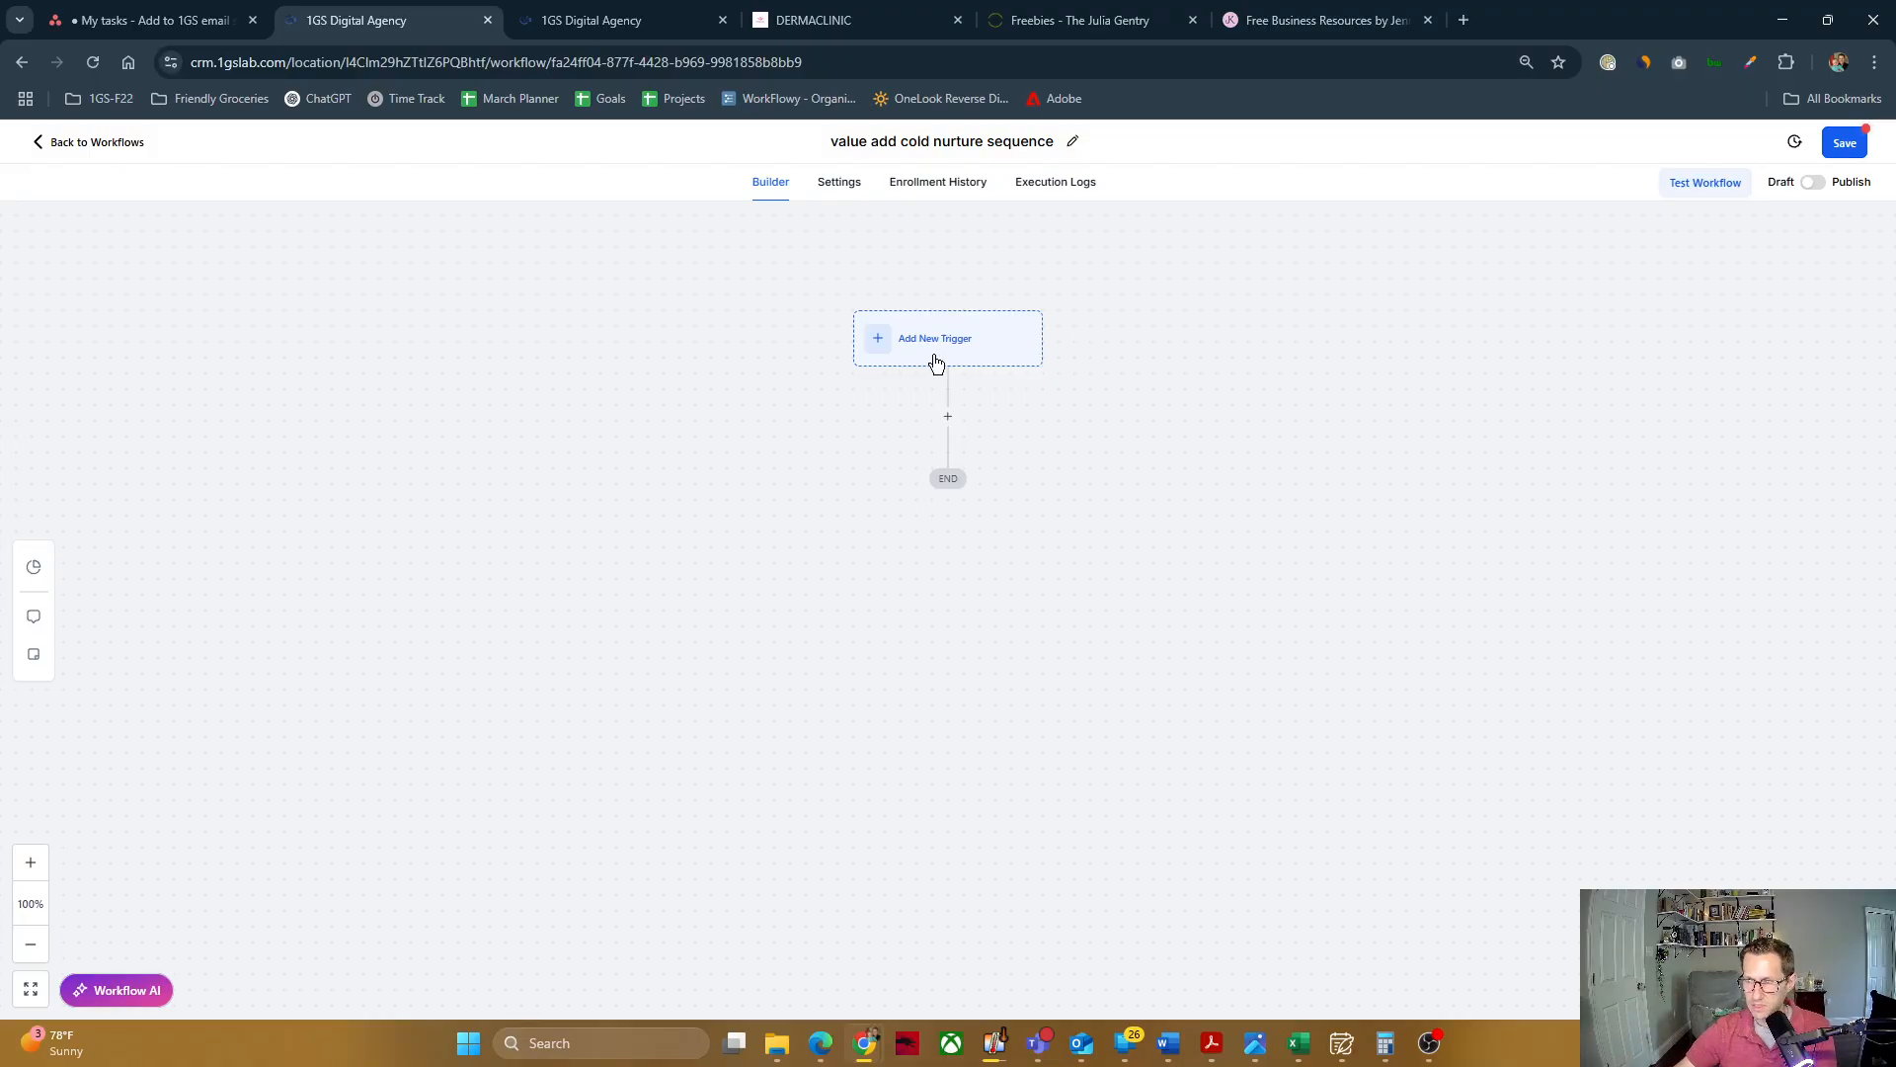
Step: Start a new workflow trigger of the type Contact Tag, found by searching for "tag"
{"action": "left_click", "coordinate": [898, 344]}
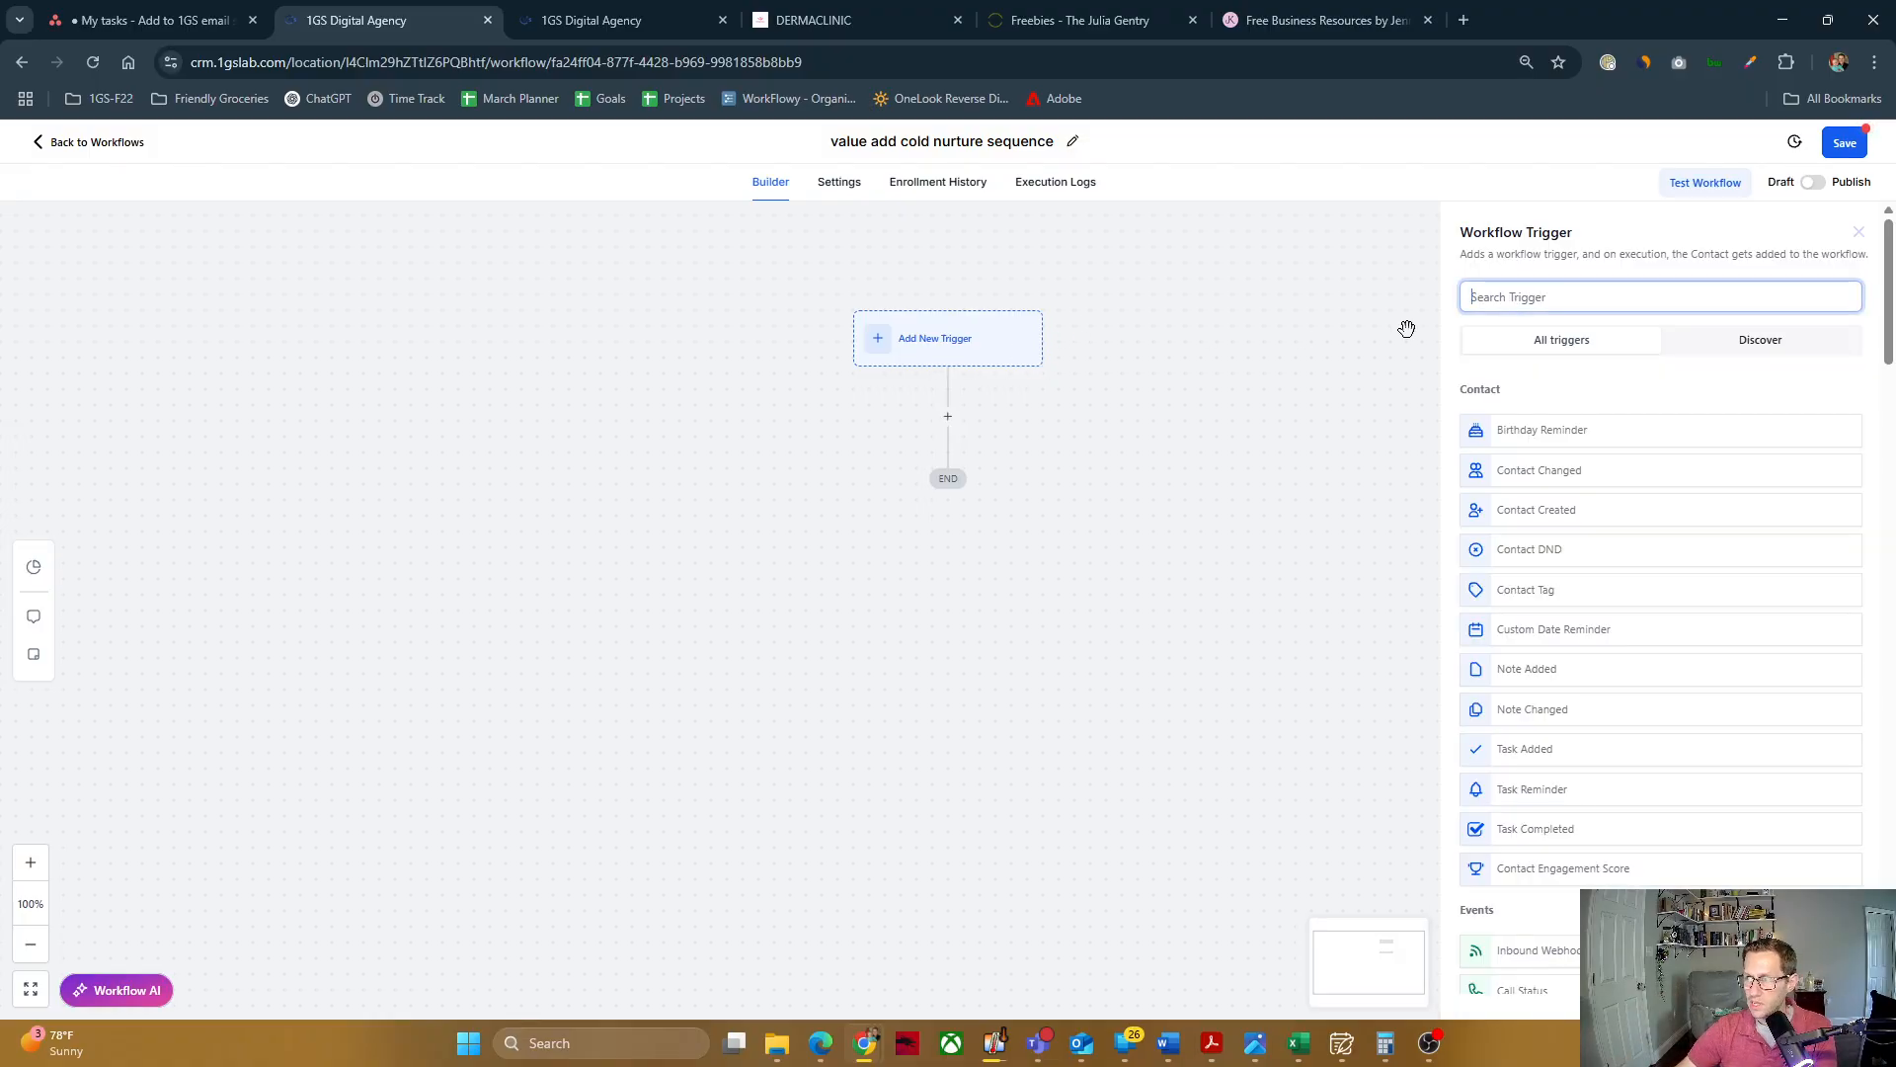
{"action": "left_click", "coordinate": [1519, 289]}
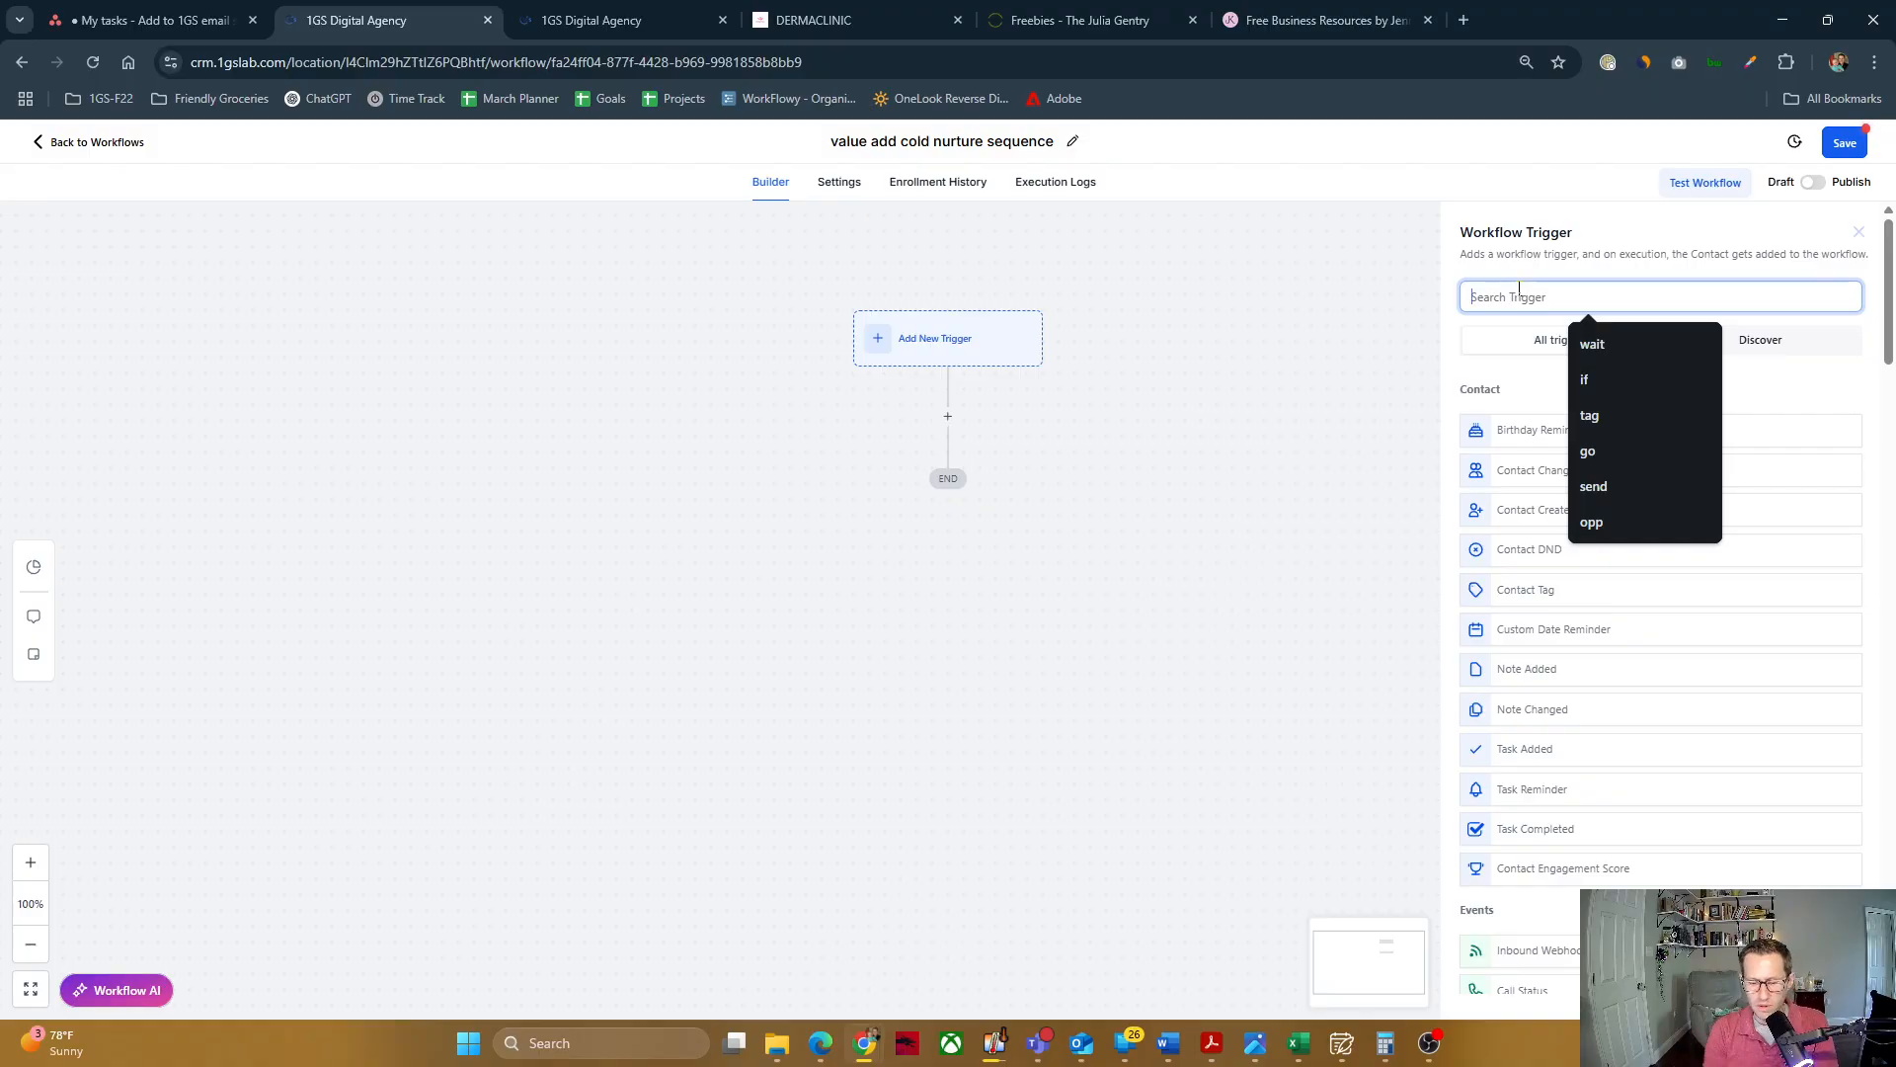
{"action": "type", "text": "tag"}
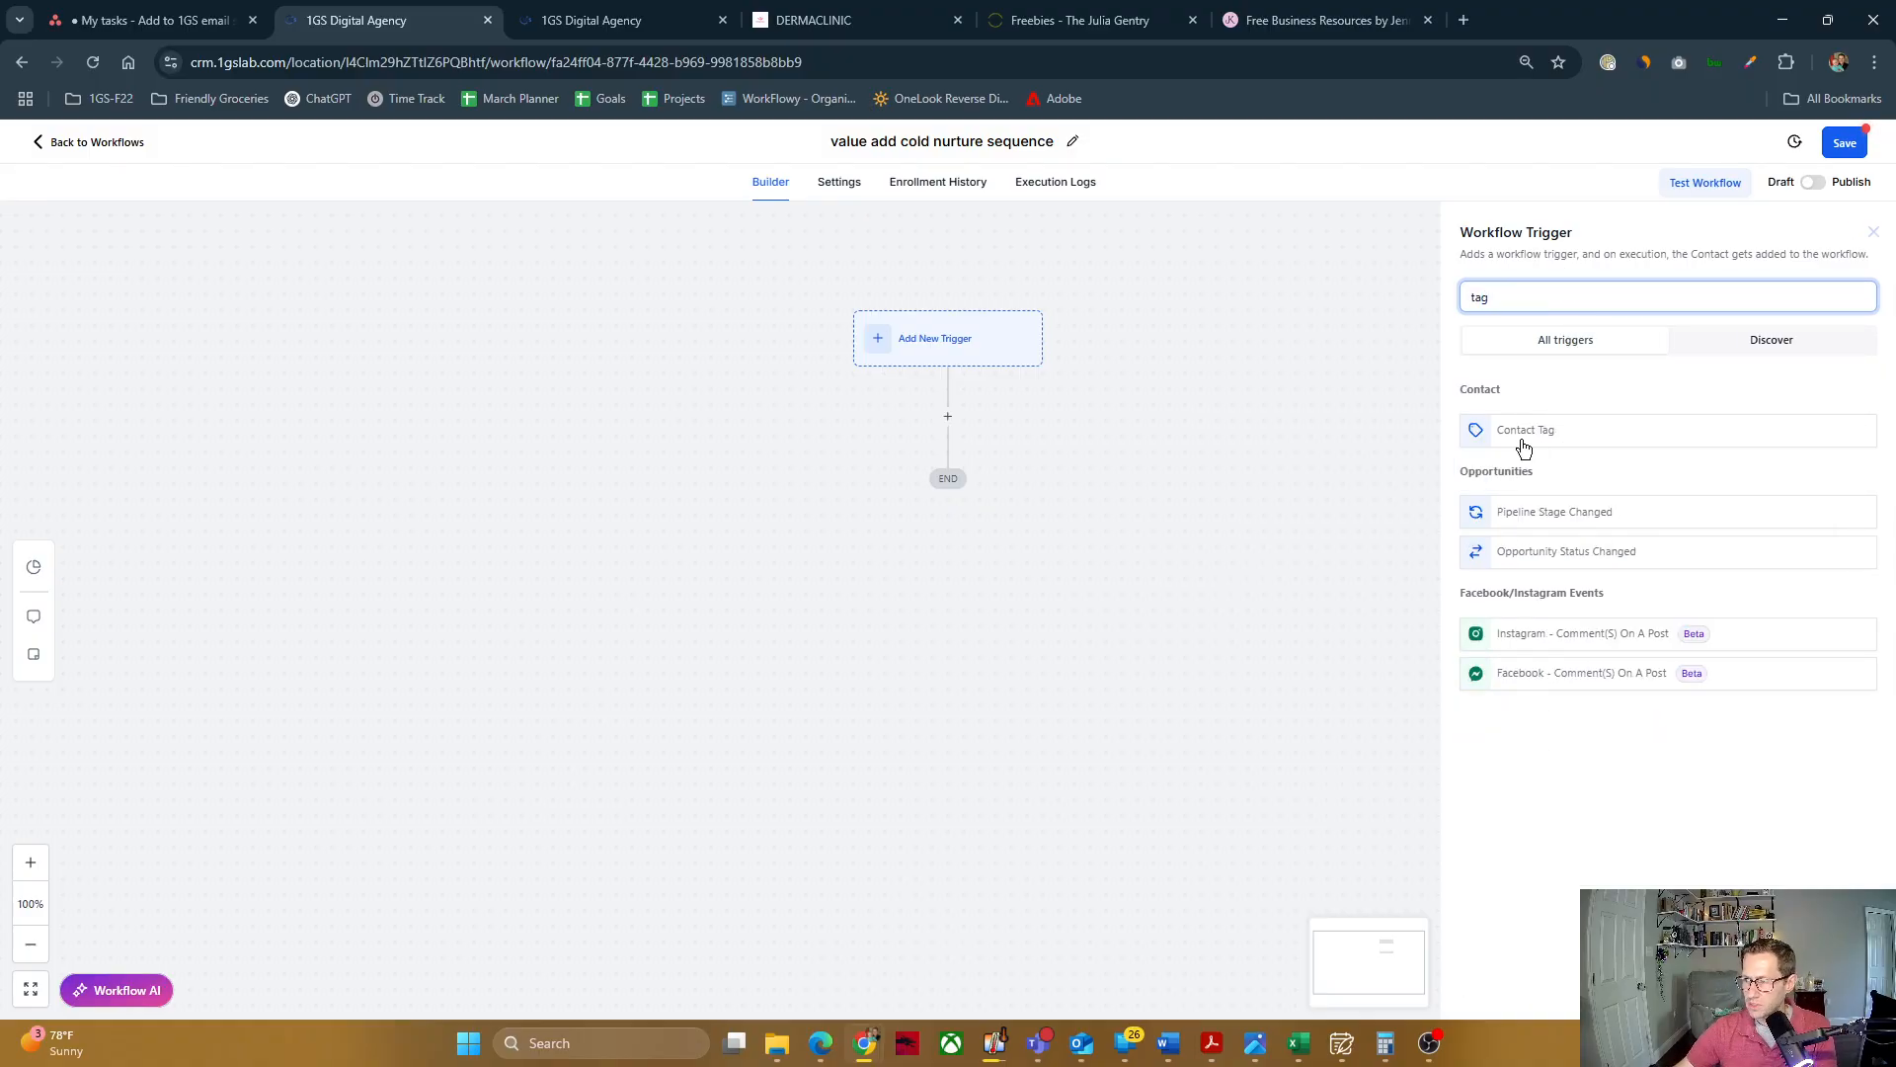
{"action": "left_click", "coordinate": [1529, 433]}
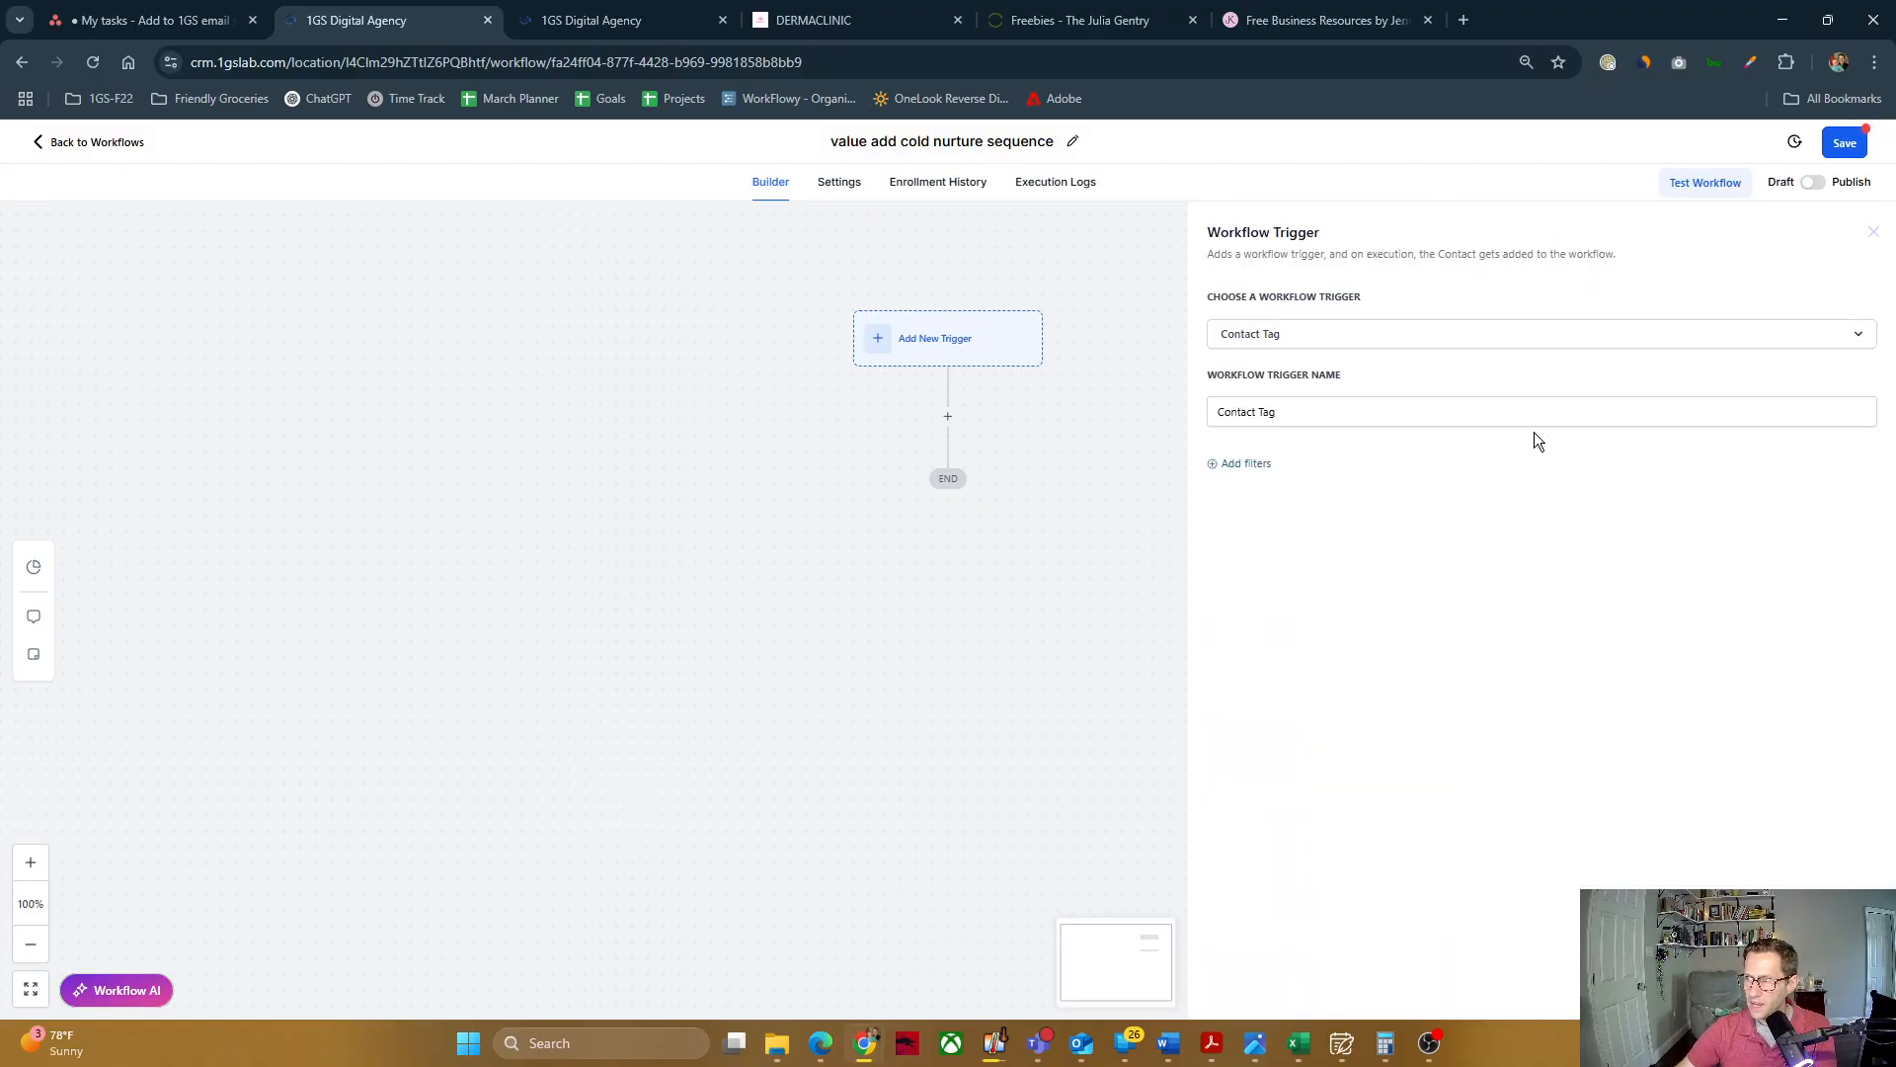
Step: Add a filter to the Contact Tag trigger so it fires on Tag Added with the existing tag "cold nurture"
{"action": "left_click", "coordinate": [1245, 465]}
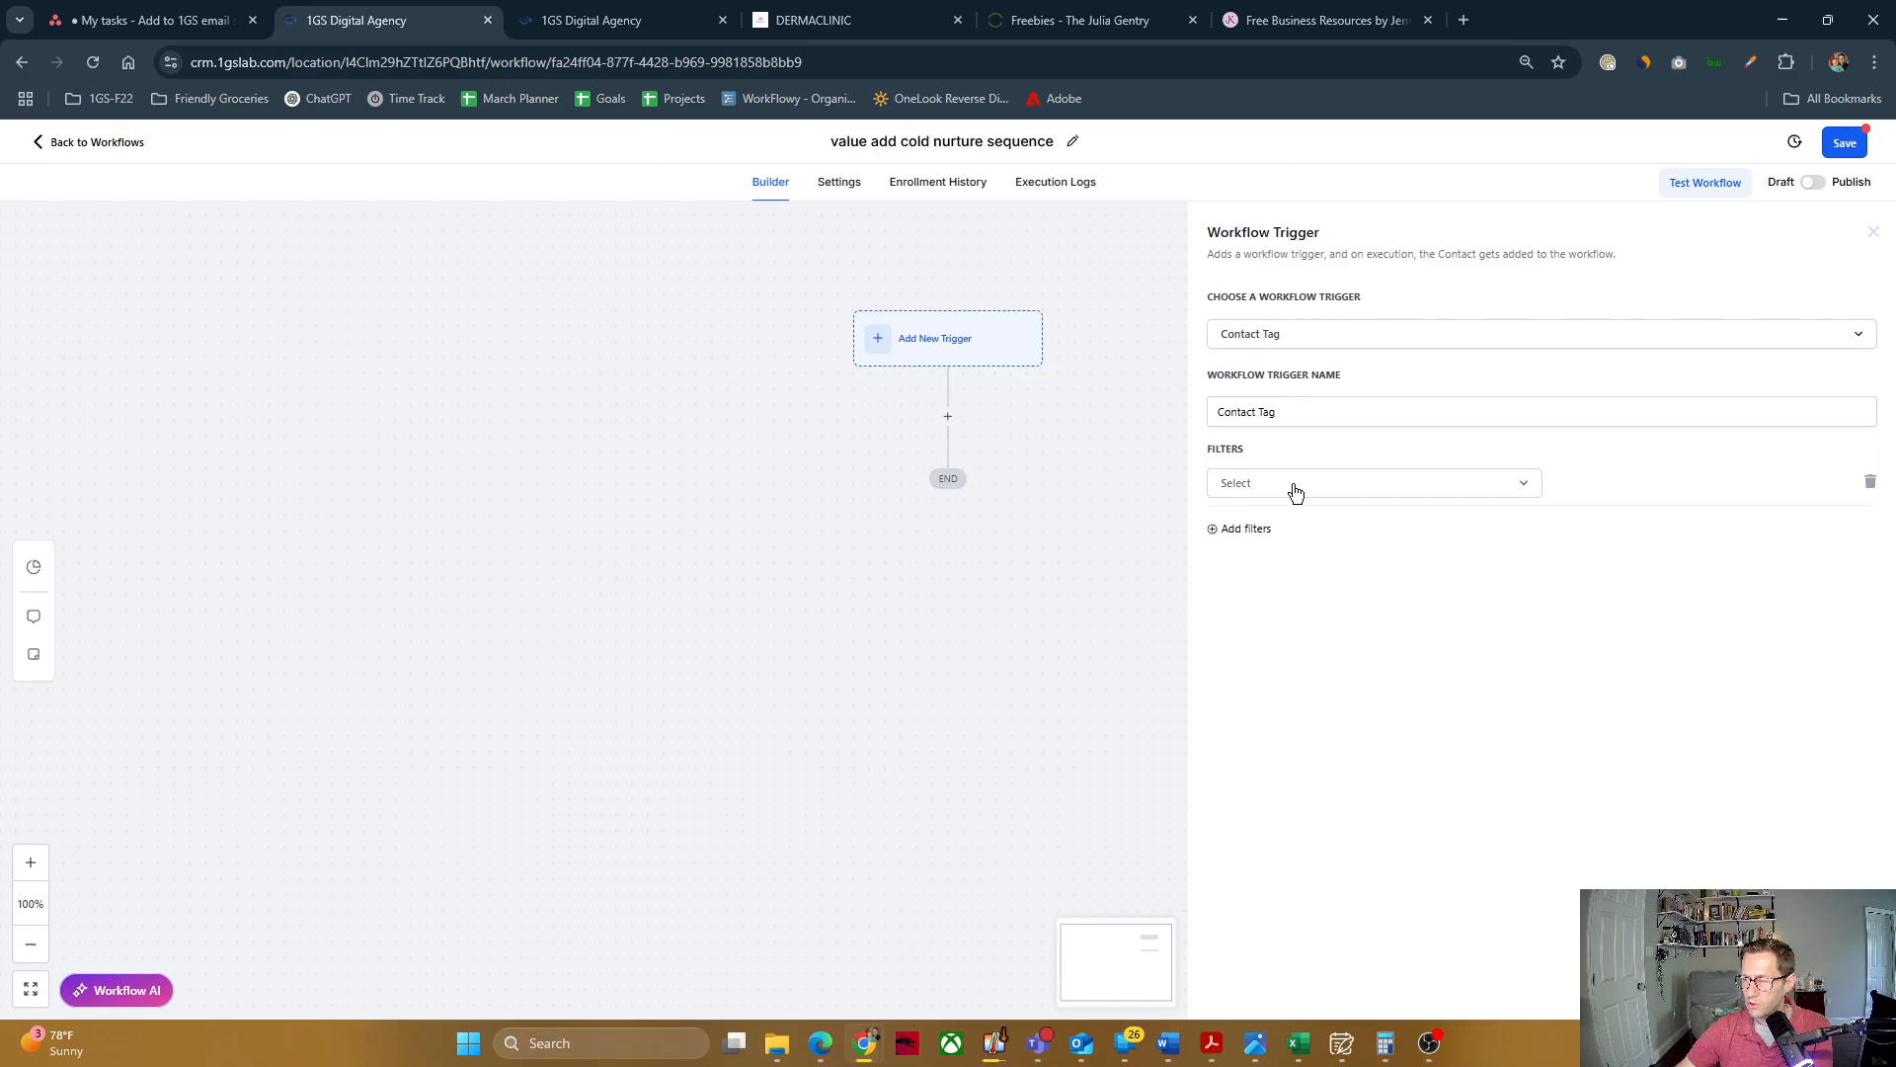
{"action": "left_click", "coordinate": [1282, 484]}
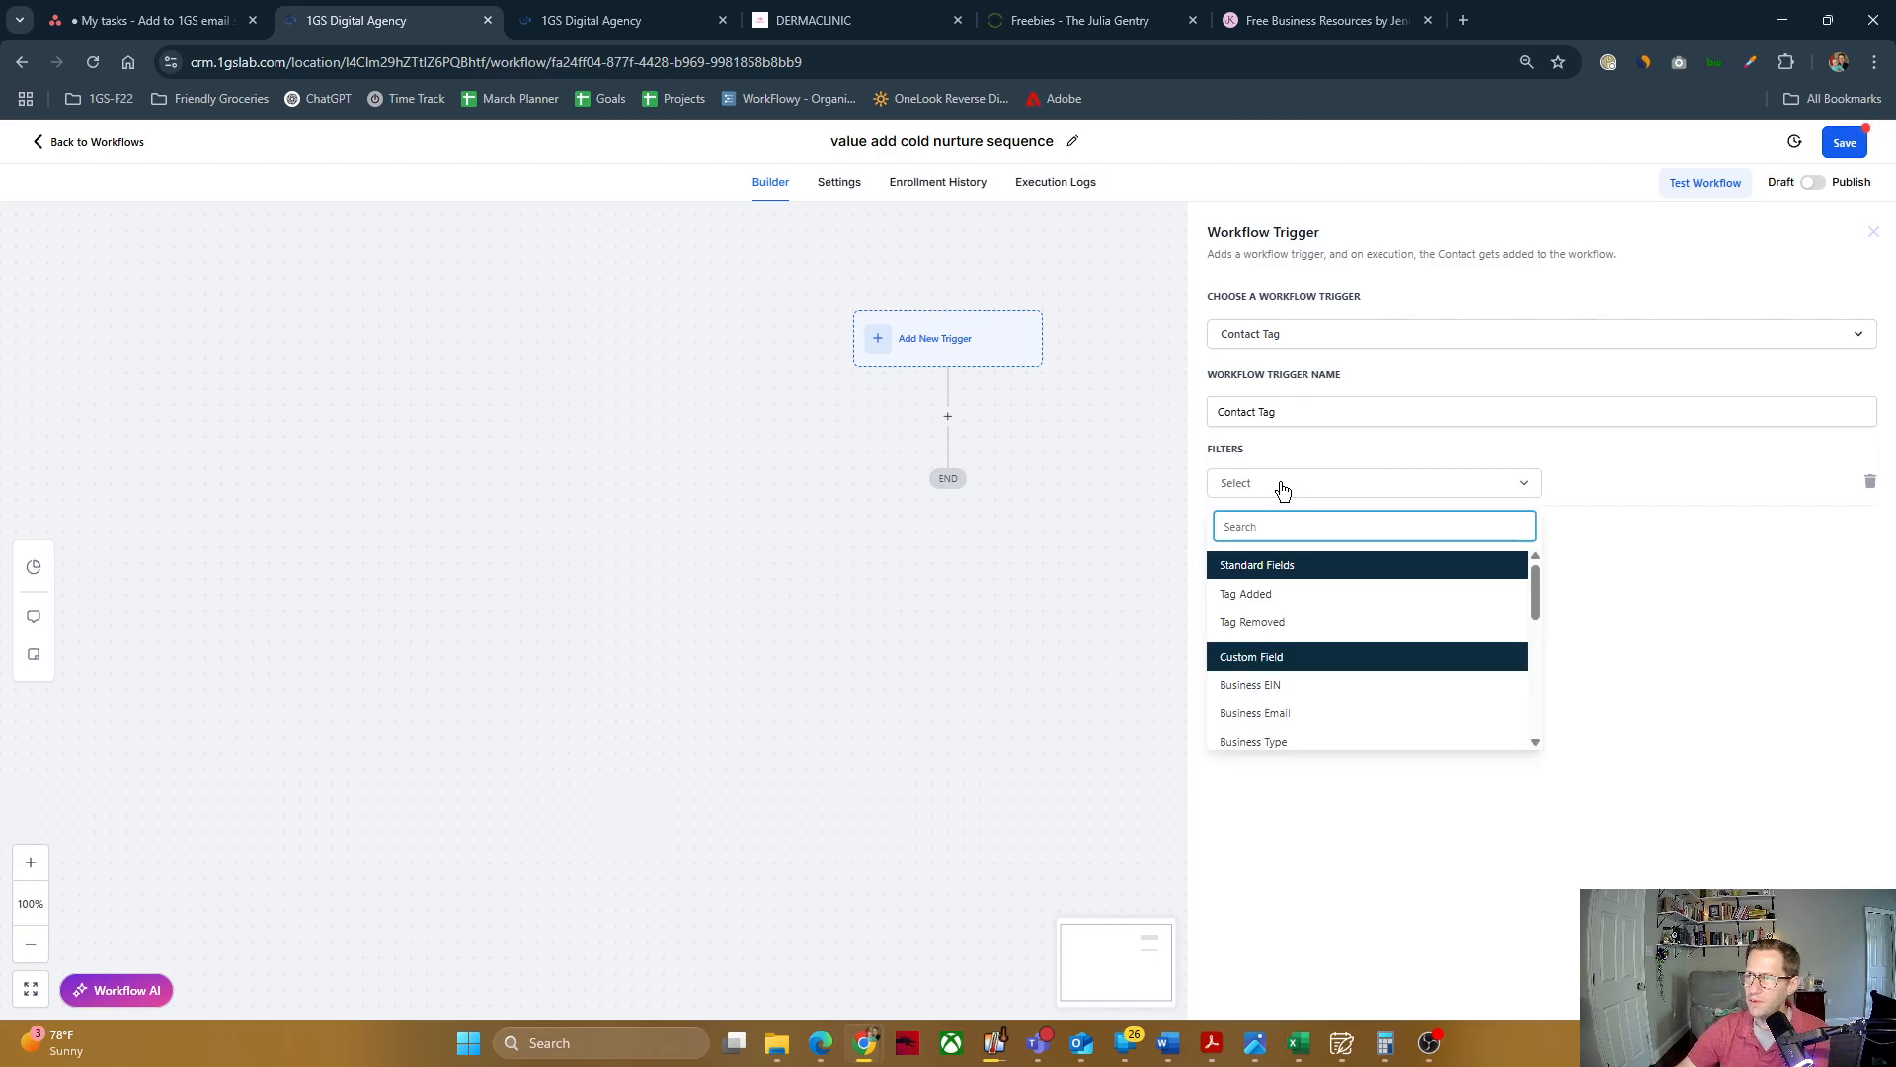
{"action": "left_click", "coordinate": [1246, 595]}
{"action": "left_click", "coordinate": [1614, 486]}
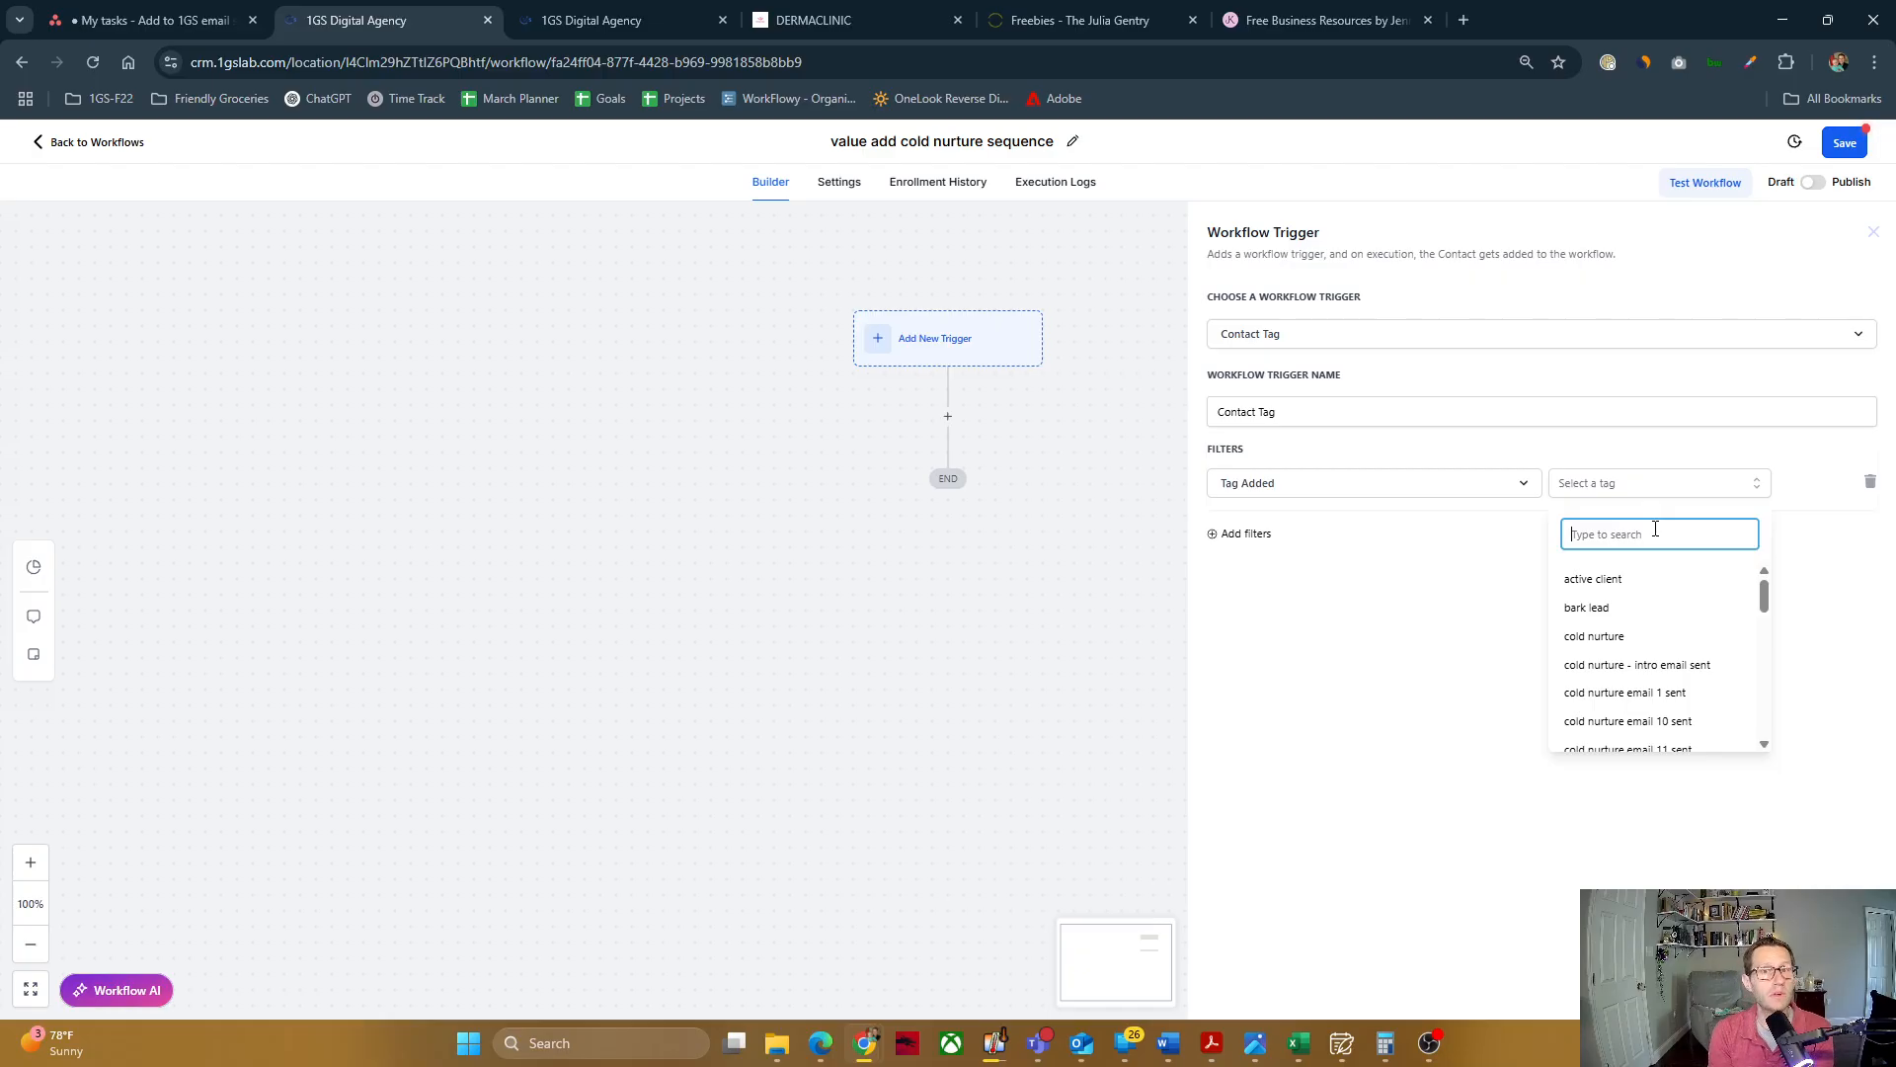
{"action": "type", "text": "value"}
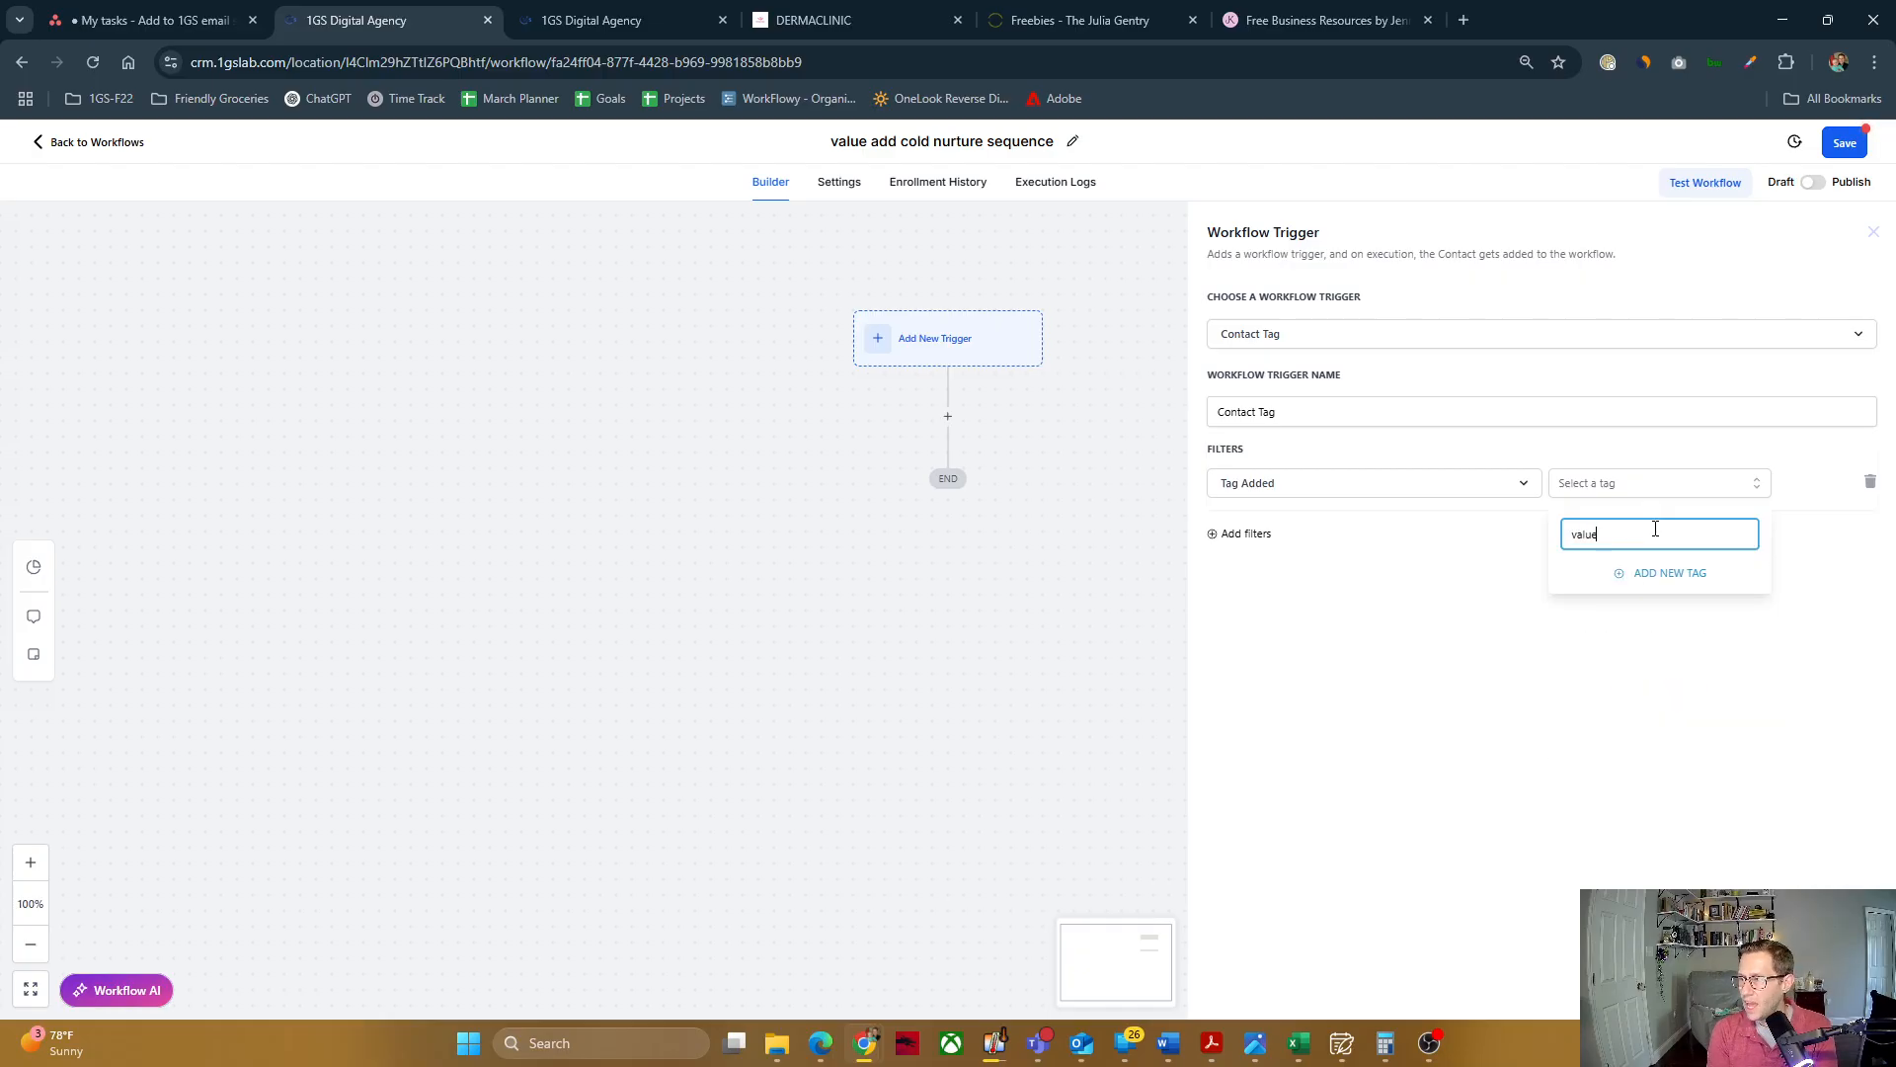
{"action": "type", "text": " add"}
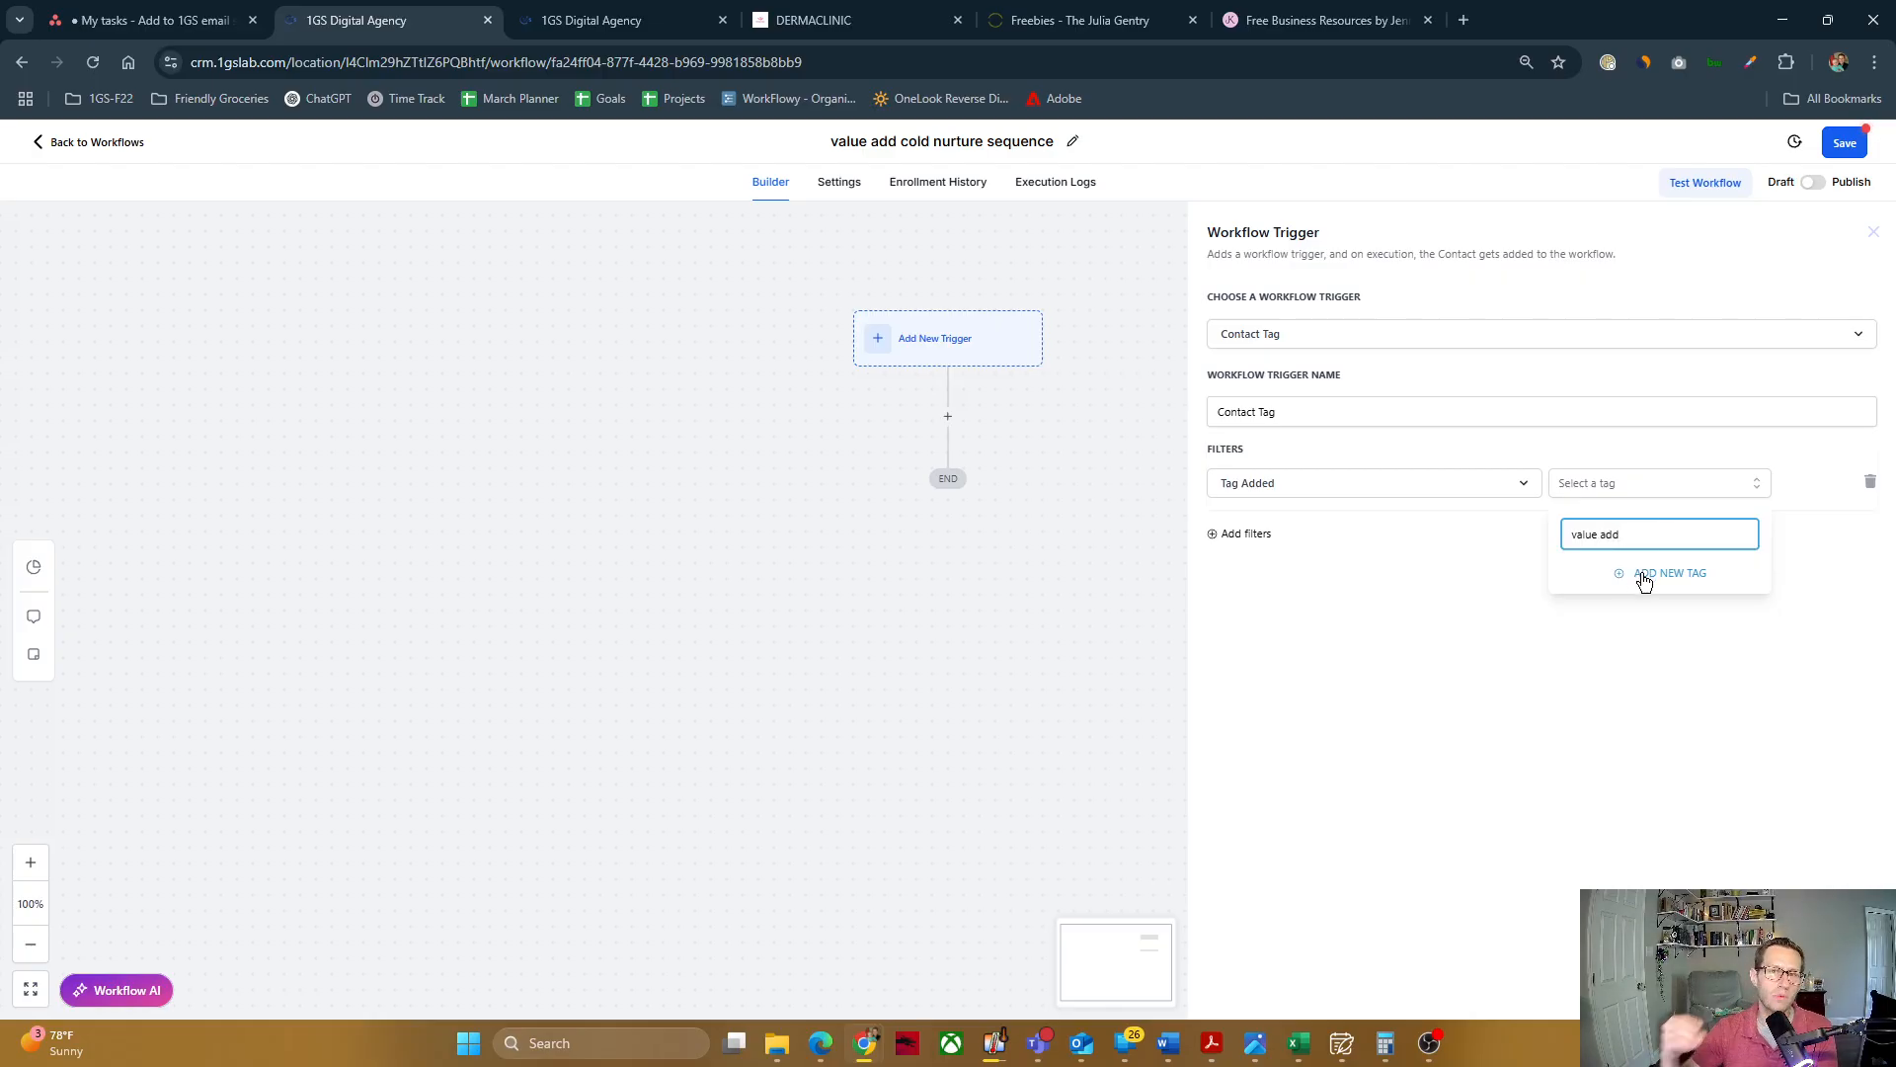
{"action": "key", "text": "ctrl+a"}
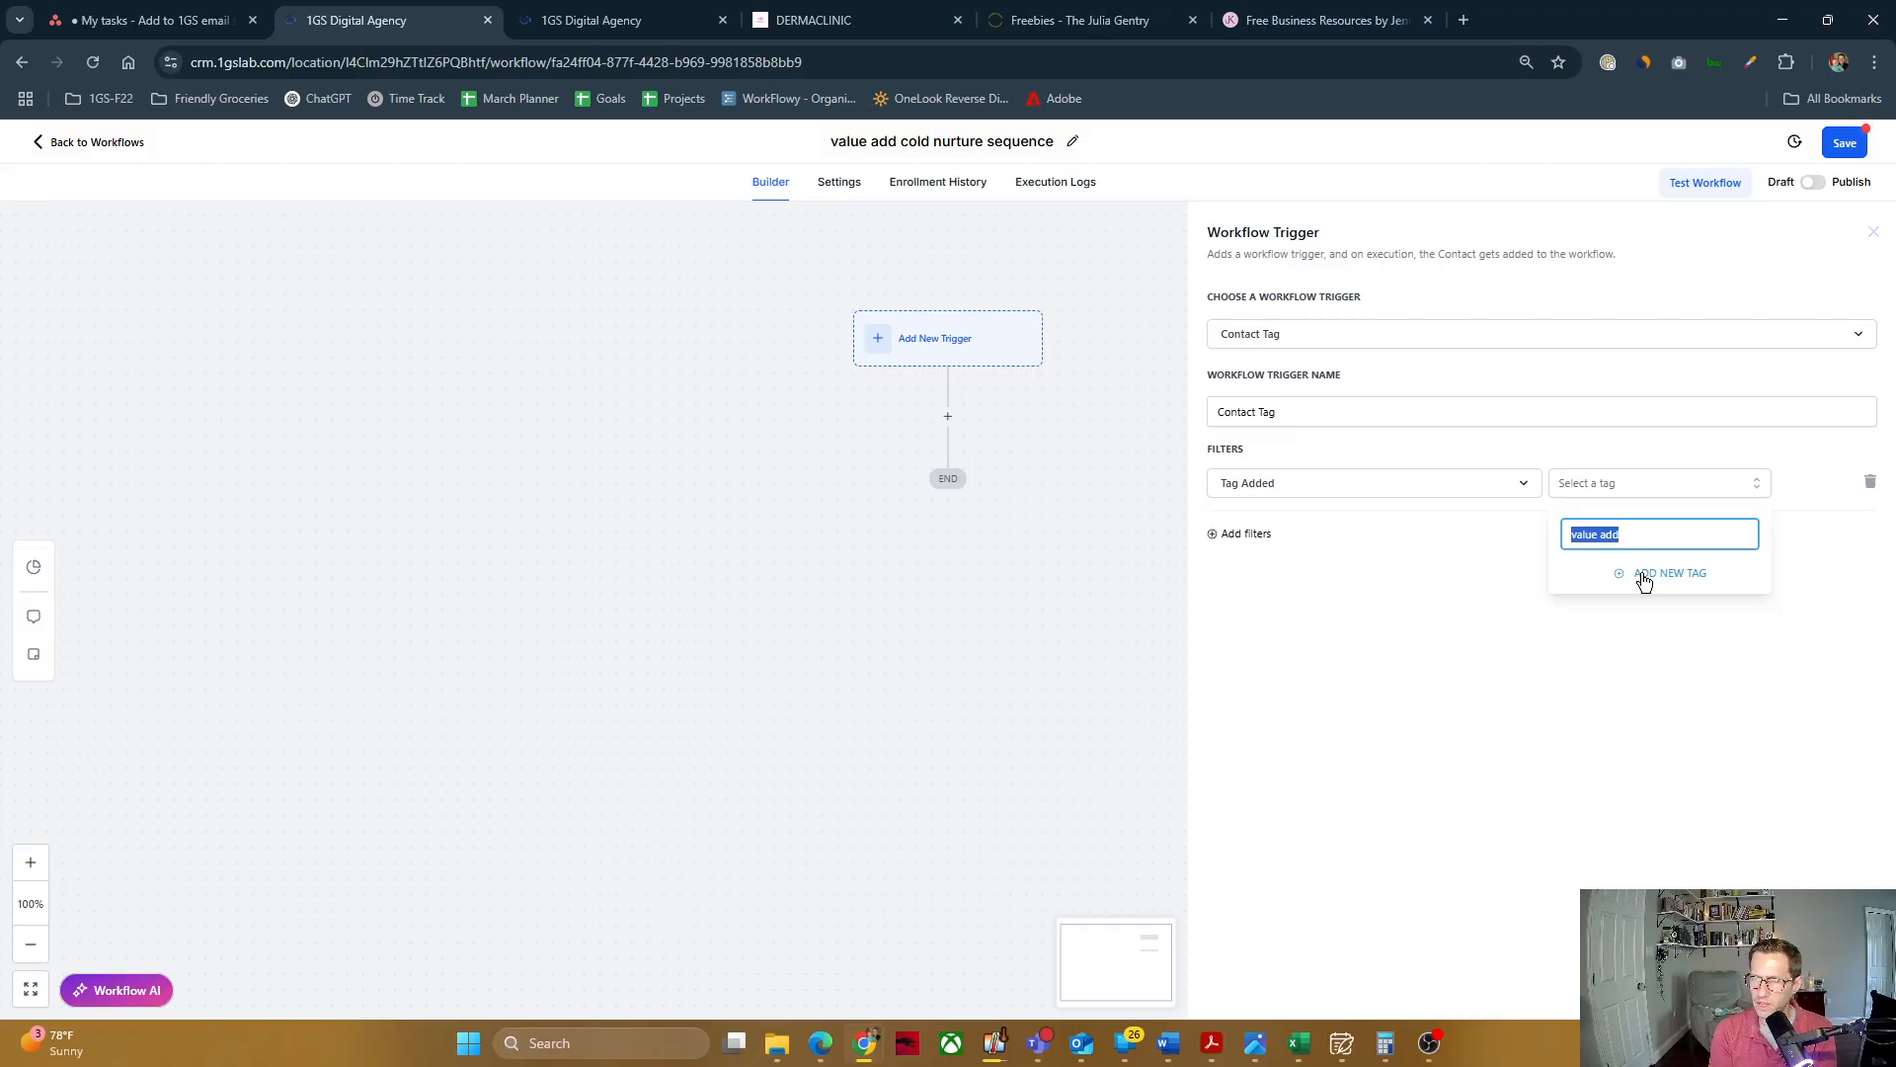
{"action": "type", "text": "cold nu"}
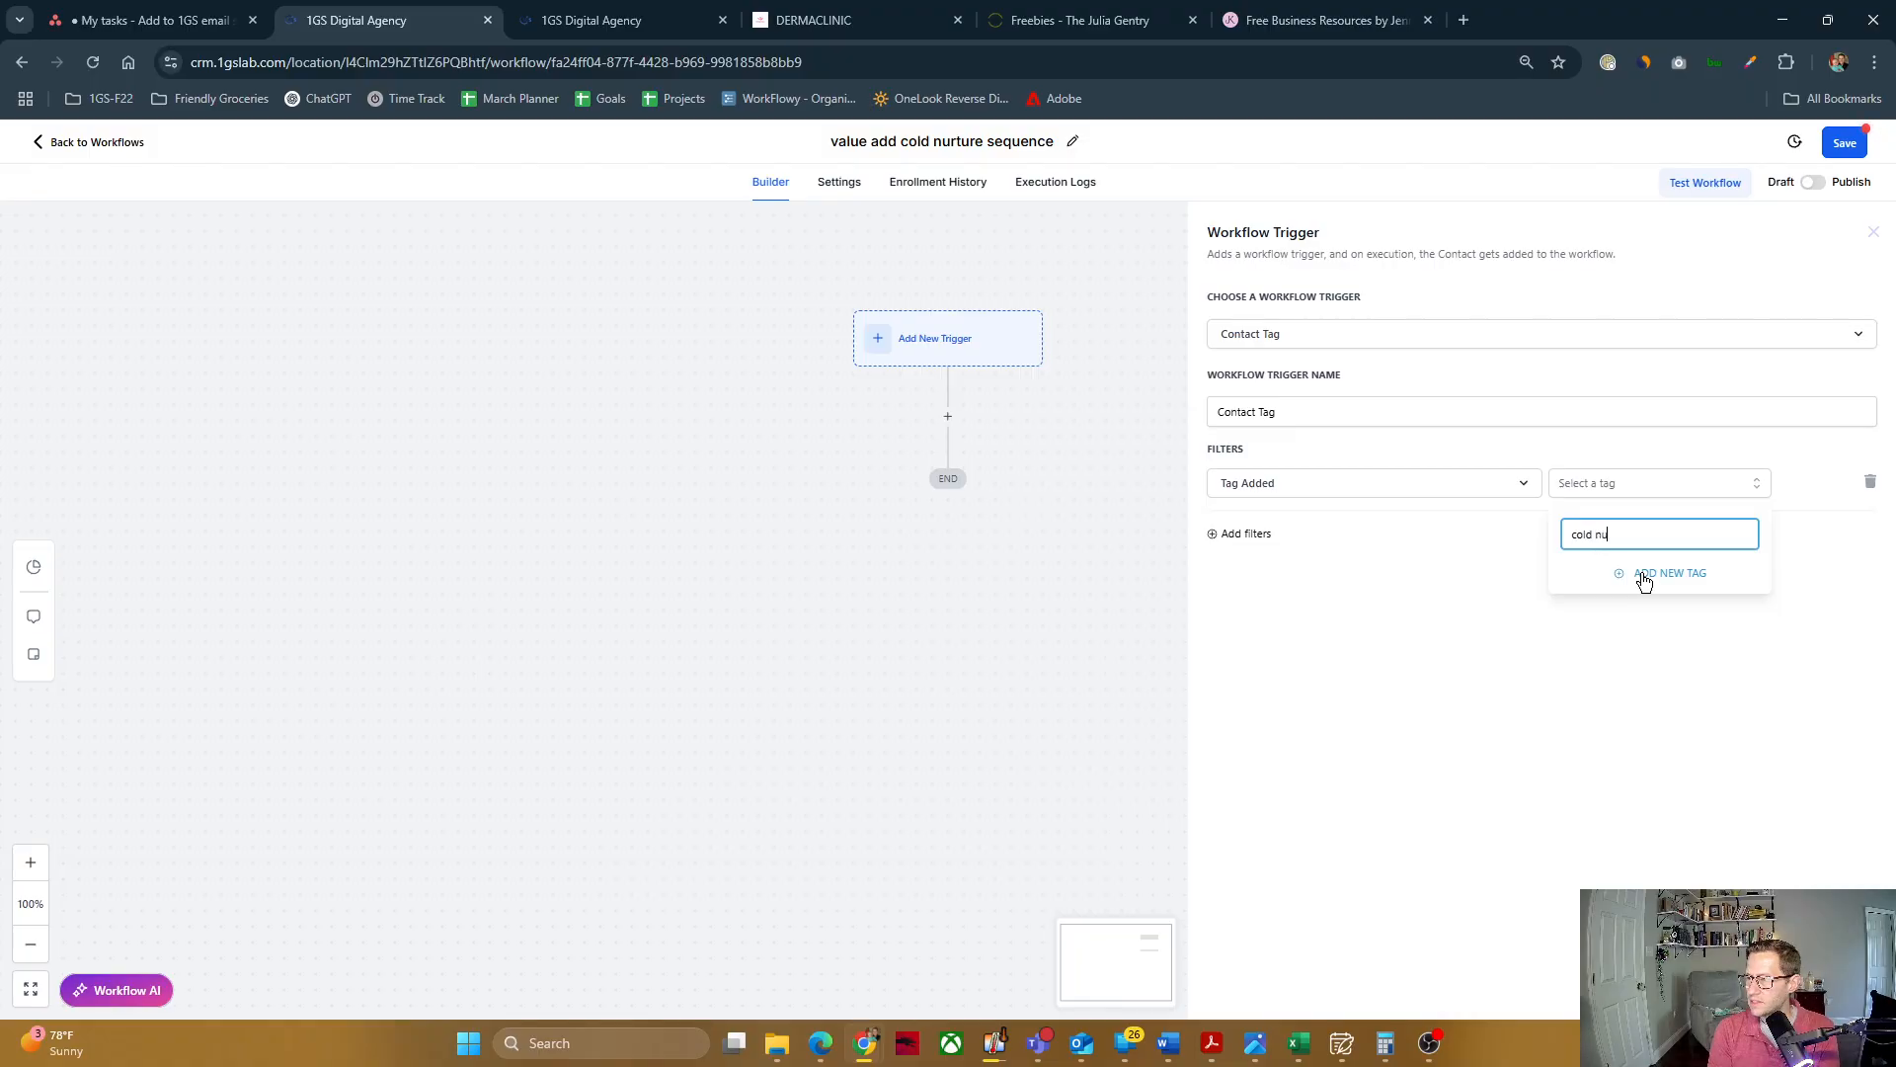
{"action": "left_click", "coordinate": [1610, 579]}
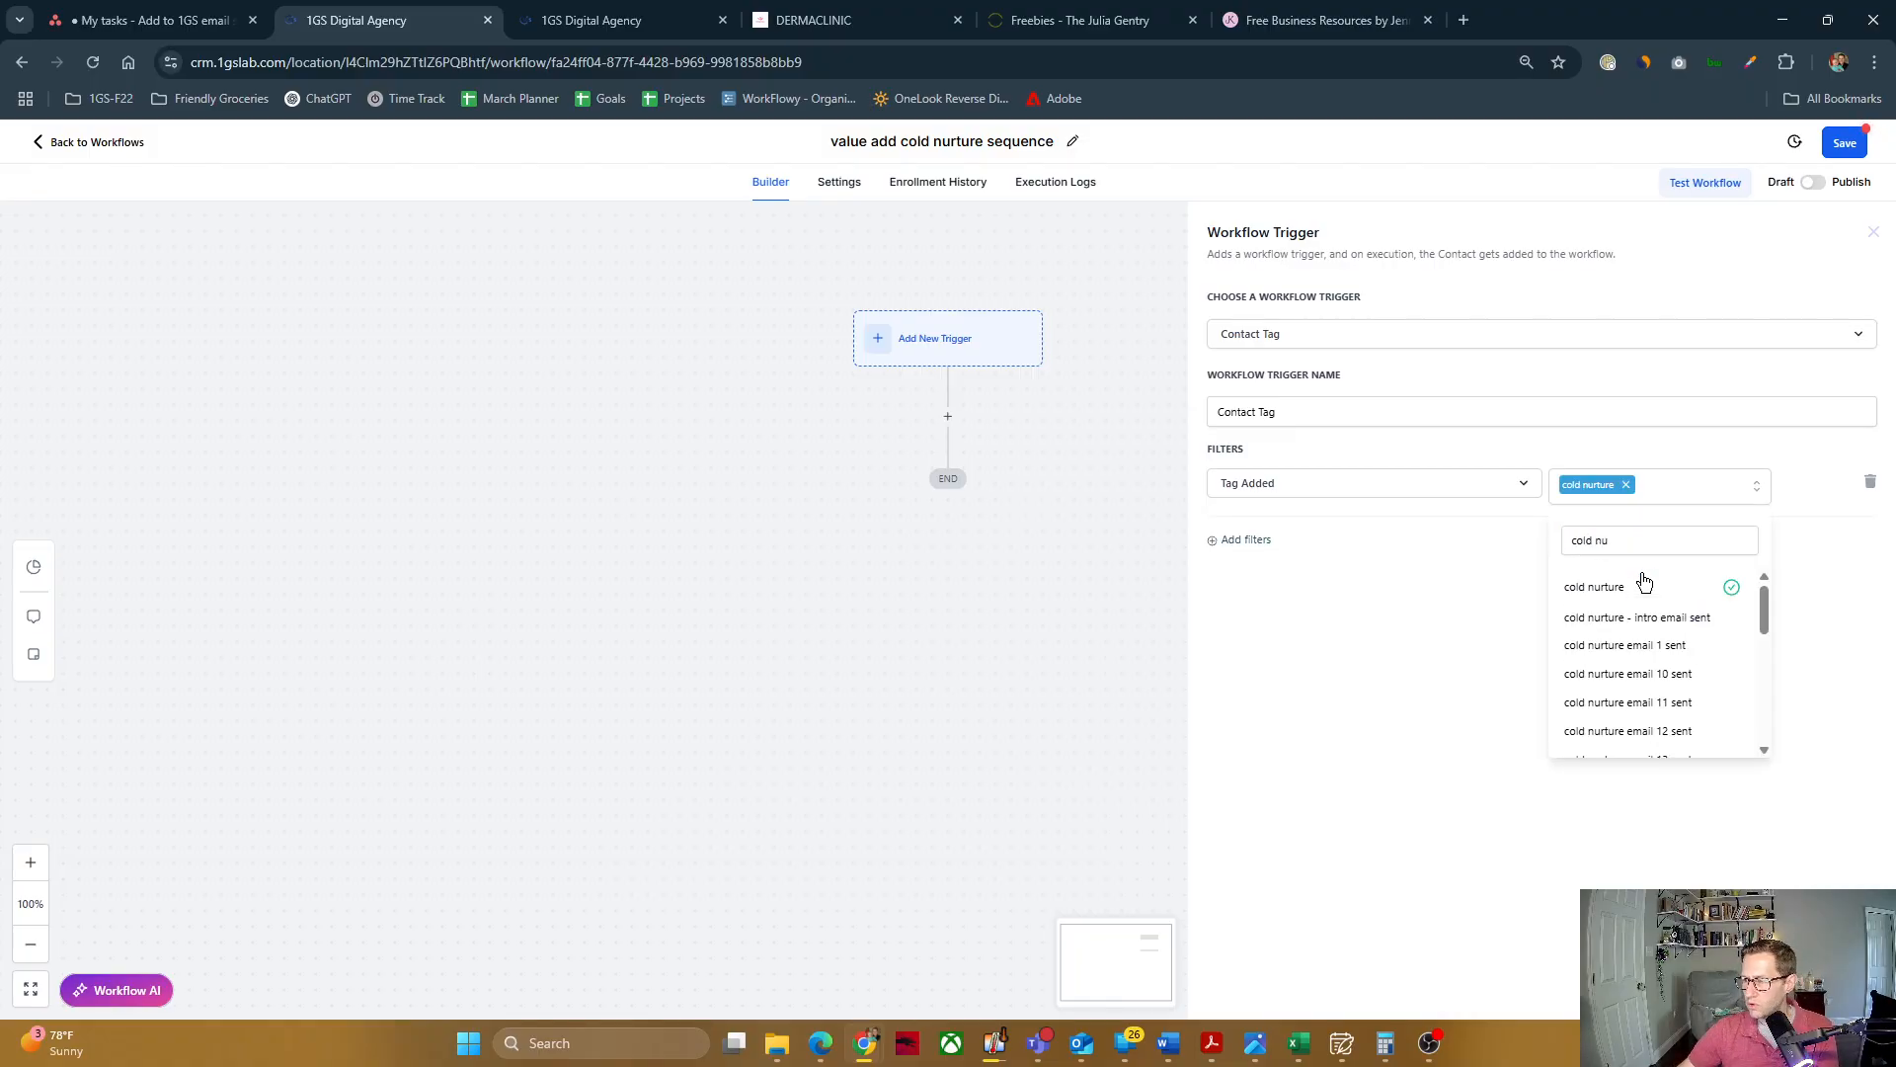
{"action": "left_click", "coordinate": [1501, 607]}
Step: Name the trigger "cold nurture Tag added" and save it to the workflow
{"action": "left_click", "coordinate": [1268, 410]}
{"action": "key", "text": "shift+Home"}
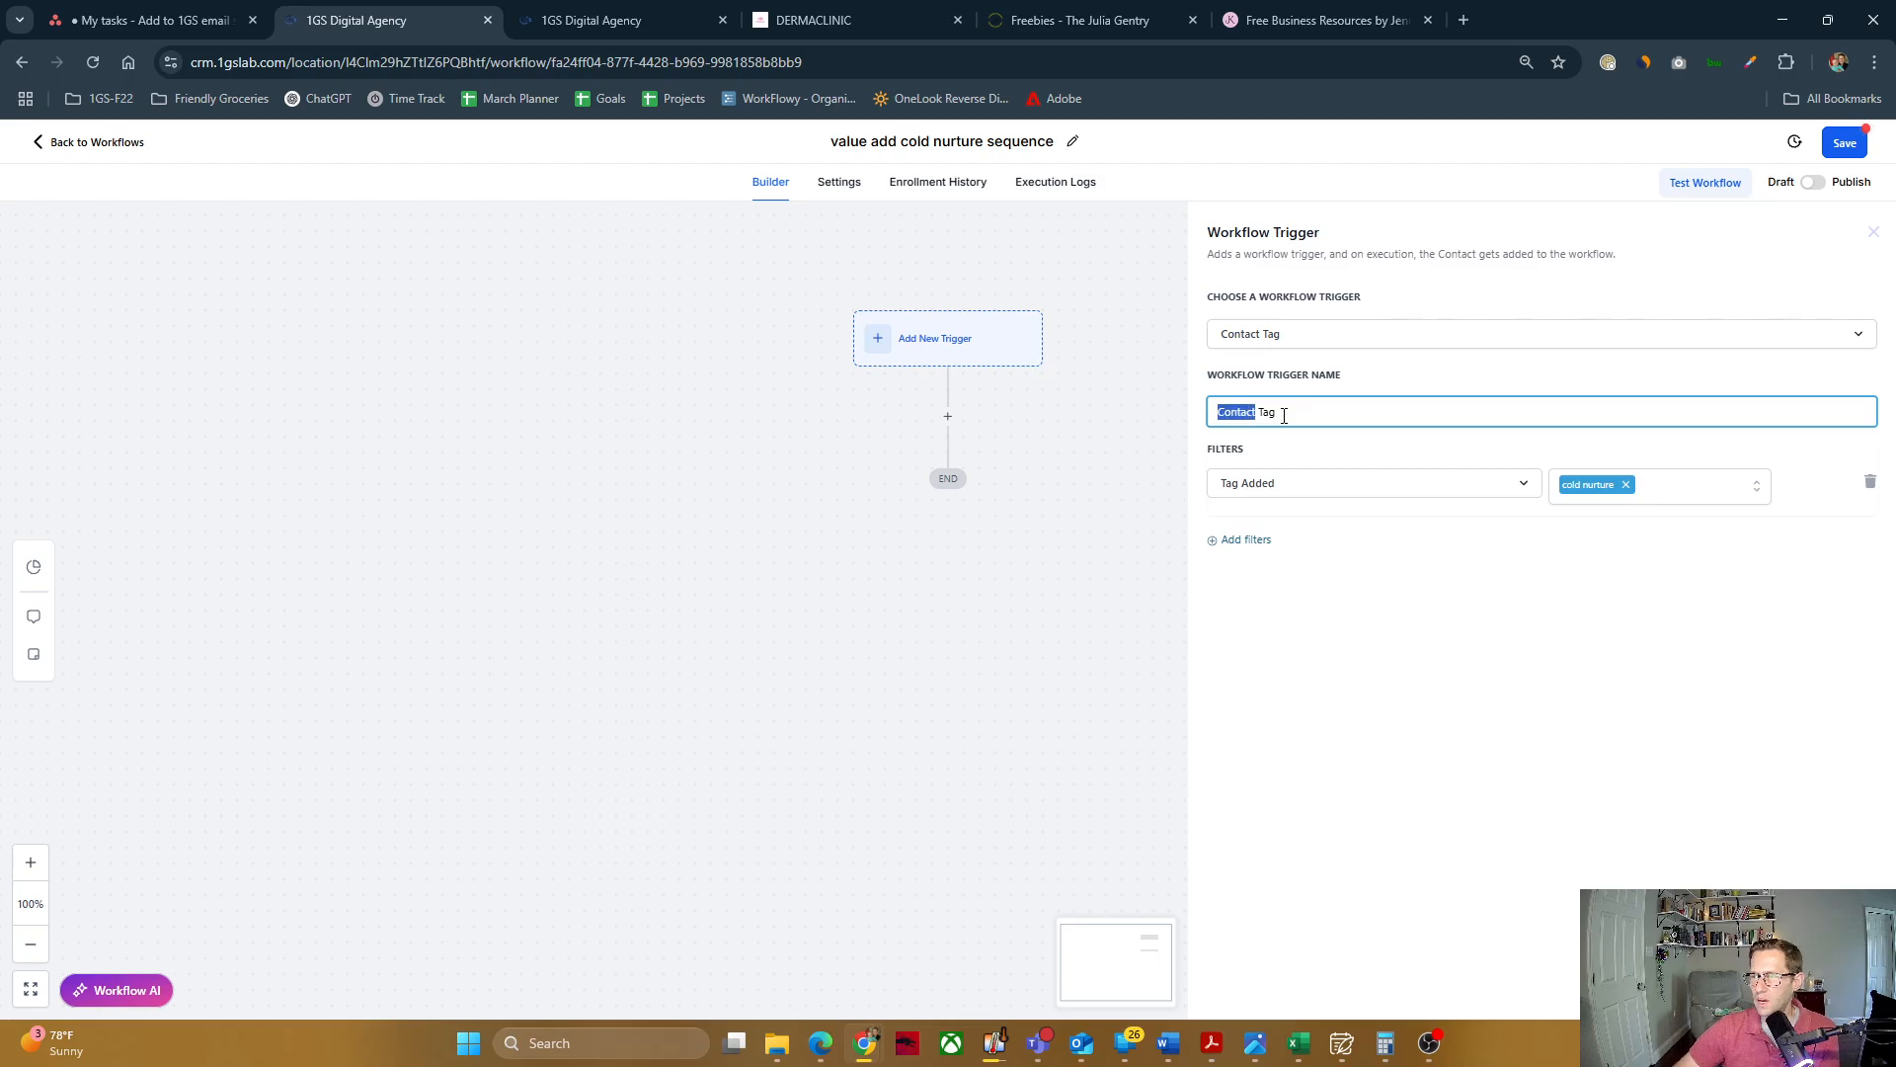
{"action": "type", "text": "cold nu"}
{"action": "type", "text": "rture"}
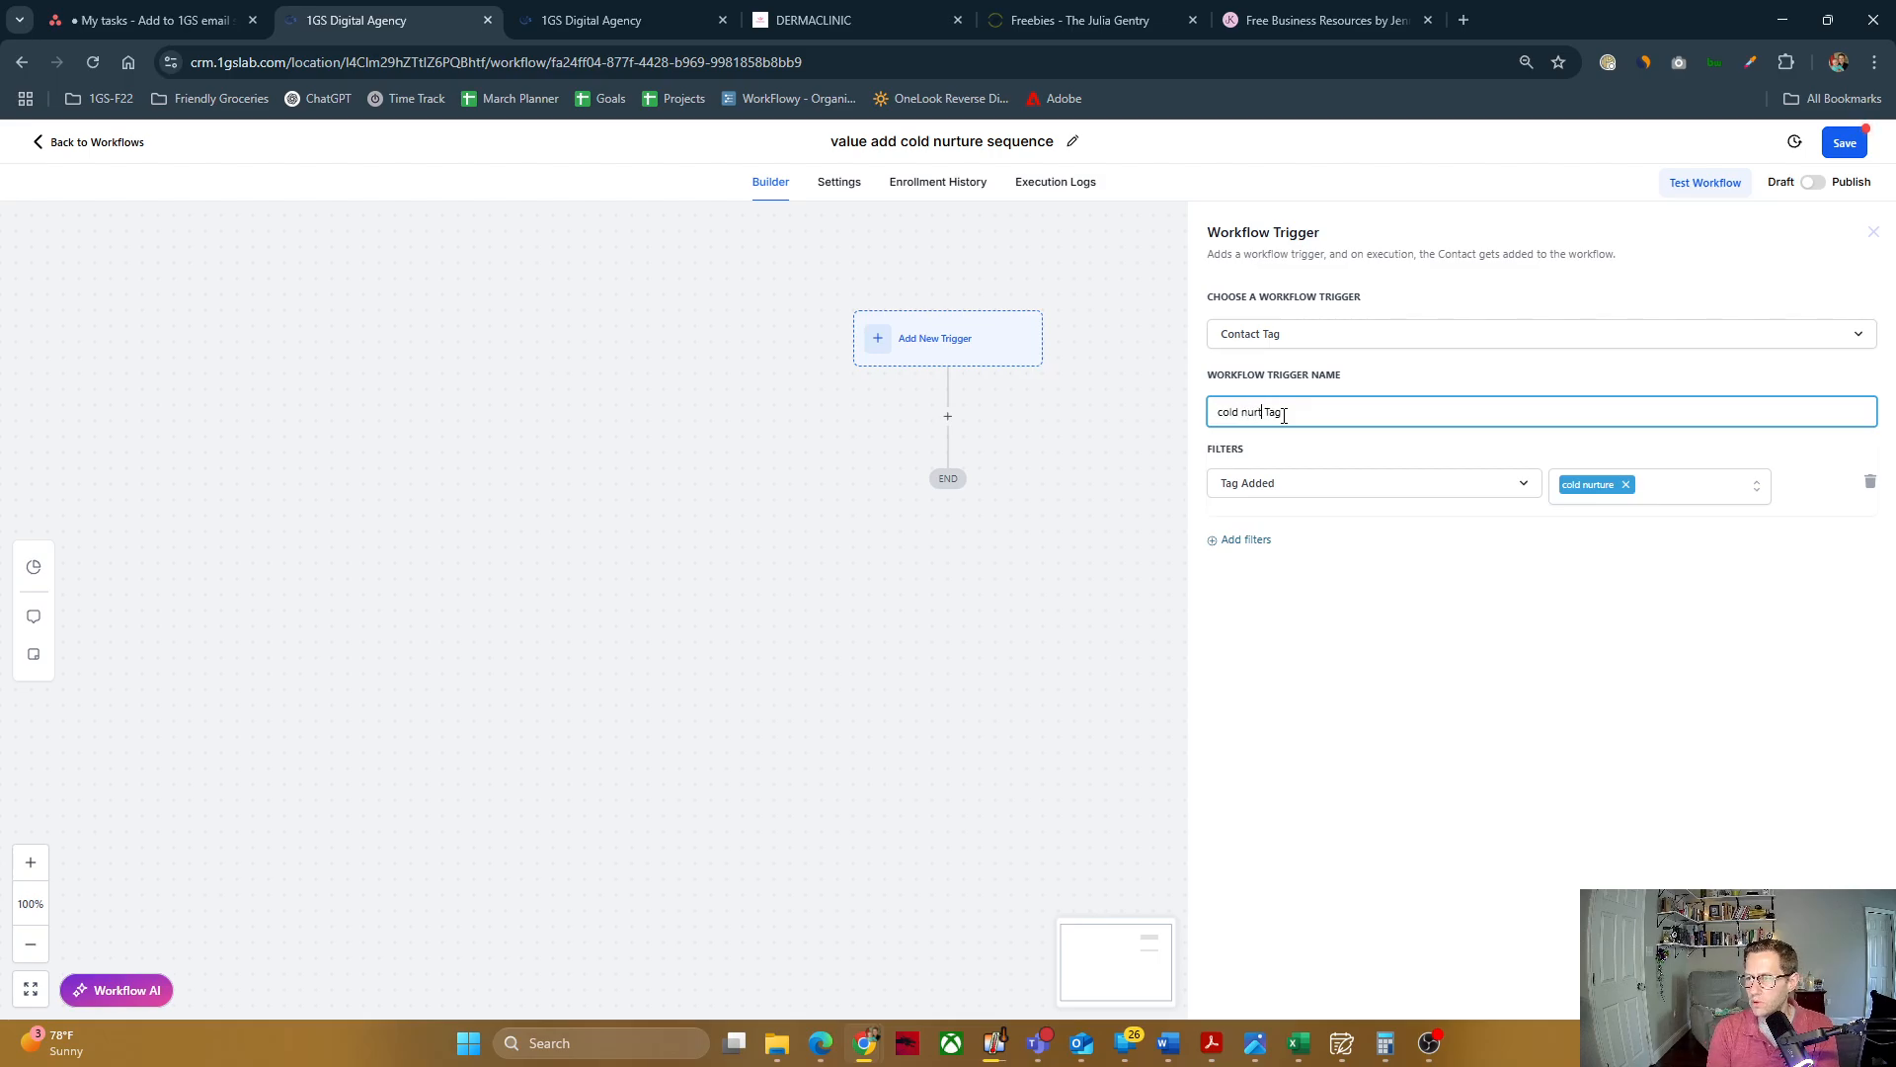
{"action": "type", "text": "added"}
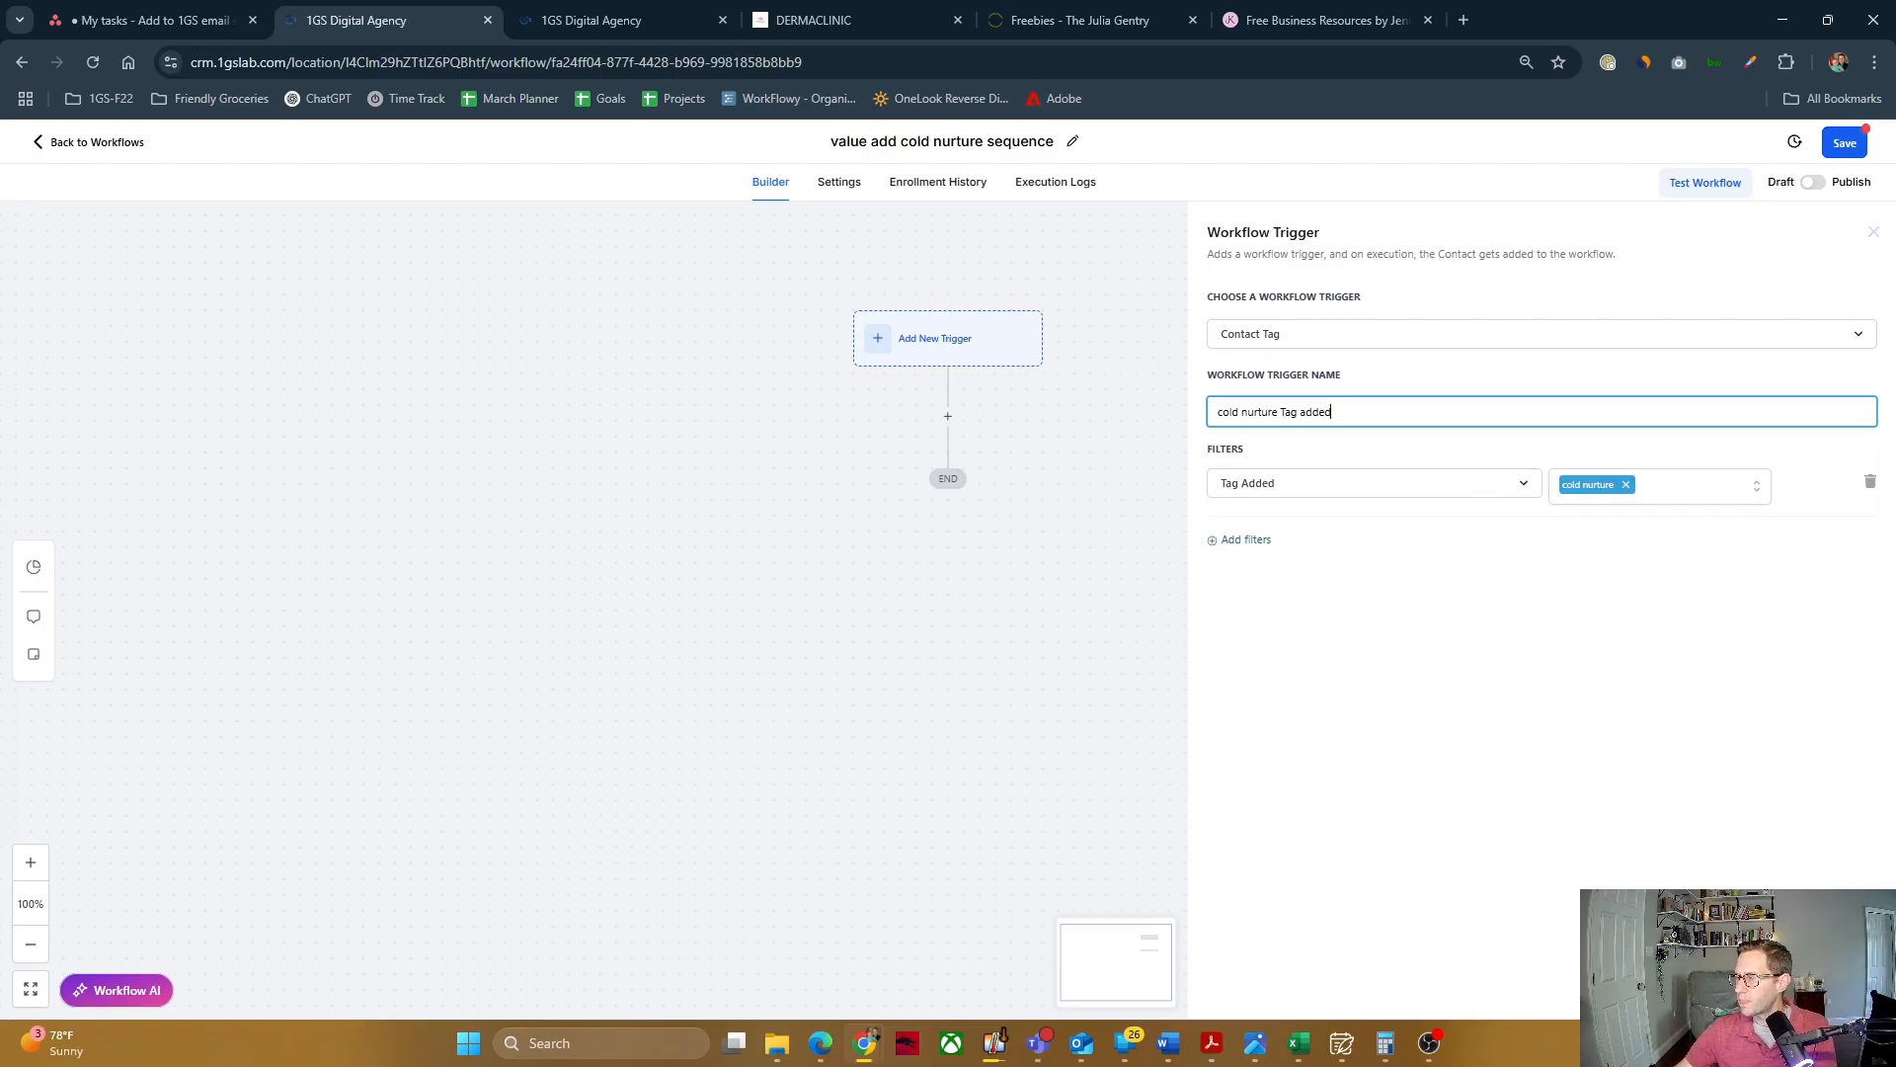
{"action": "left_click", "coordinate": [1830, 992]}
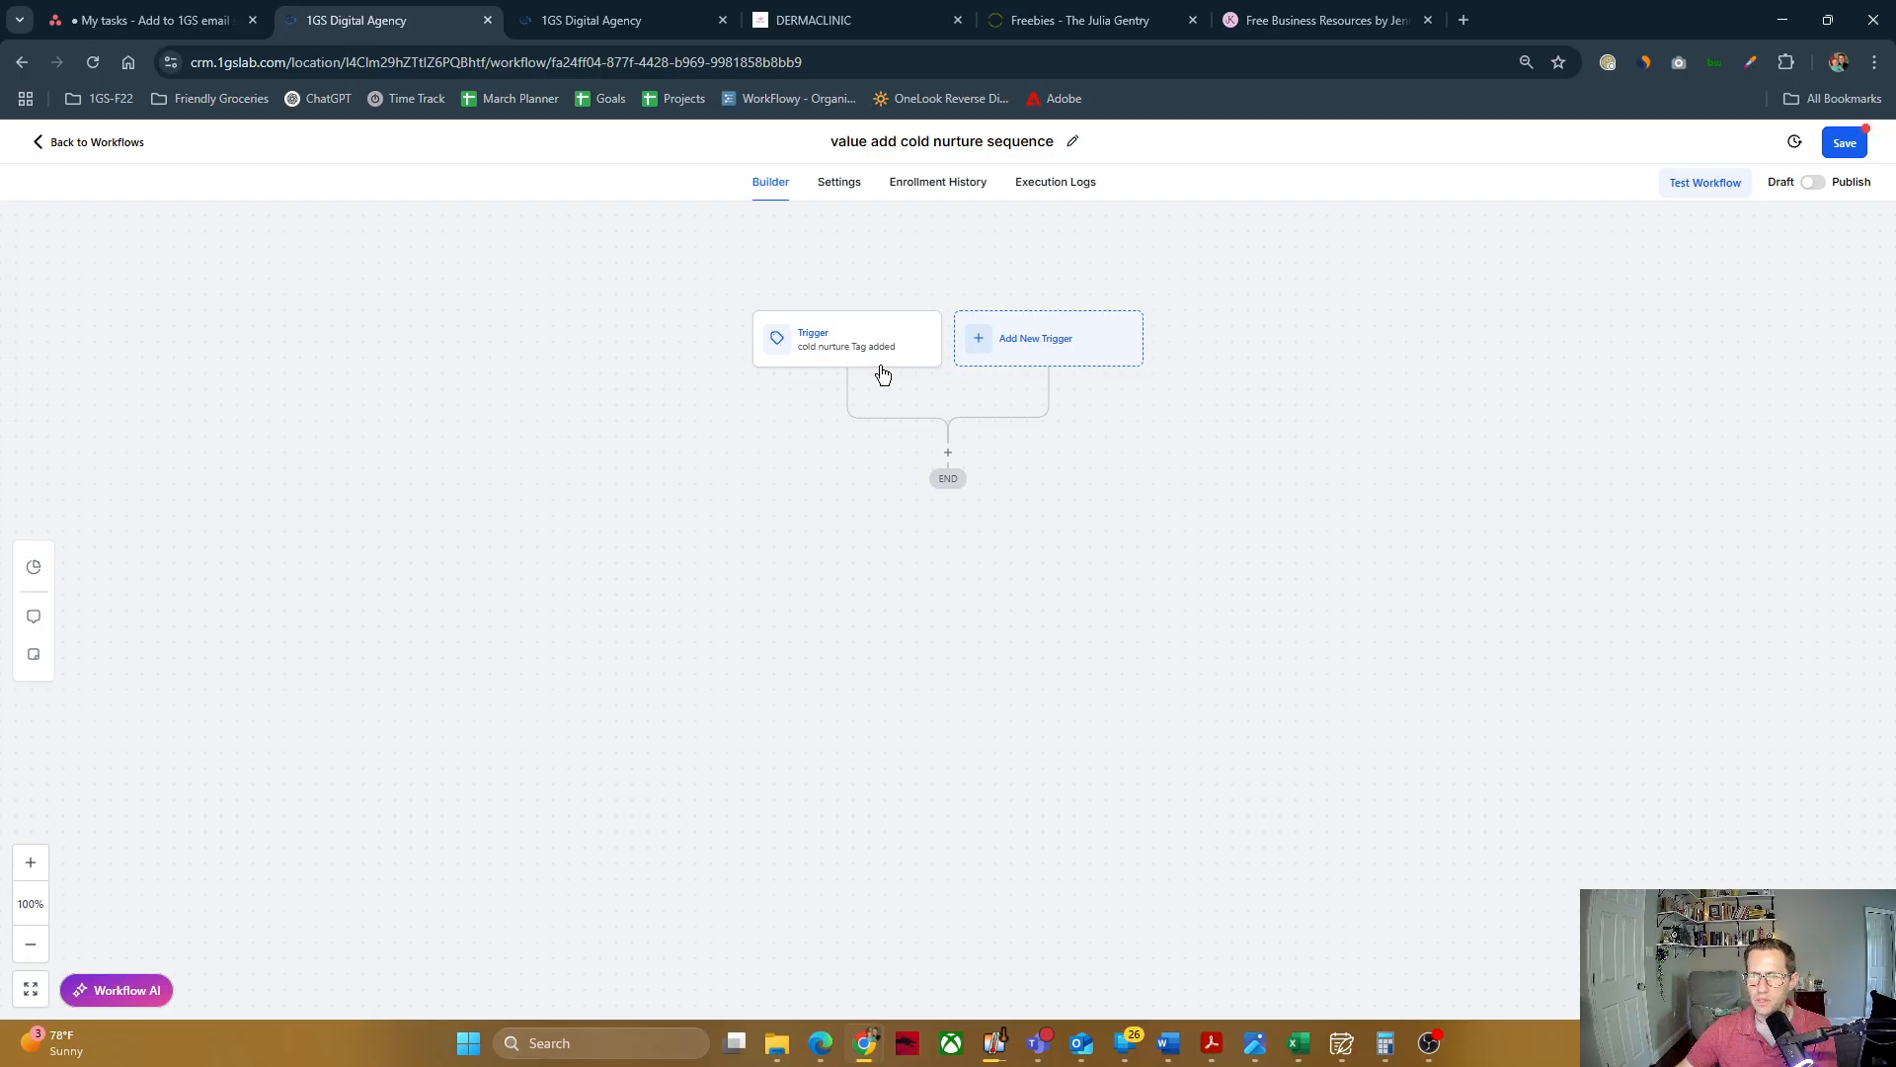
Step: Start a second workflow trigger of the type Form Submitted, found by searching for "form"
{"action": "left_click", "coordinate": [995, 341]}
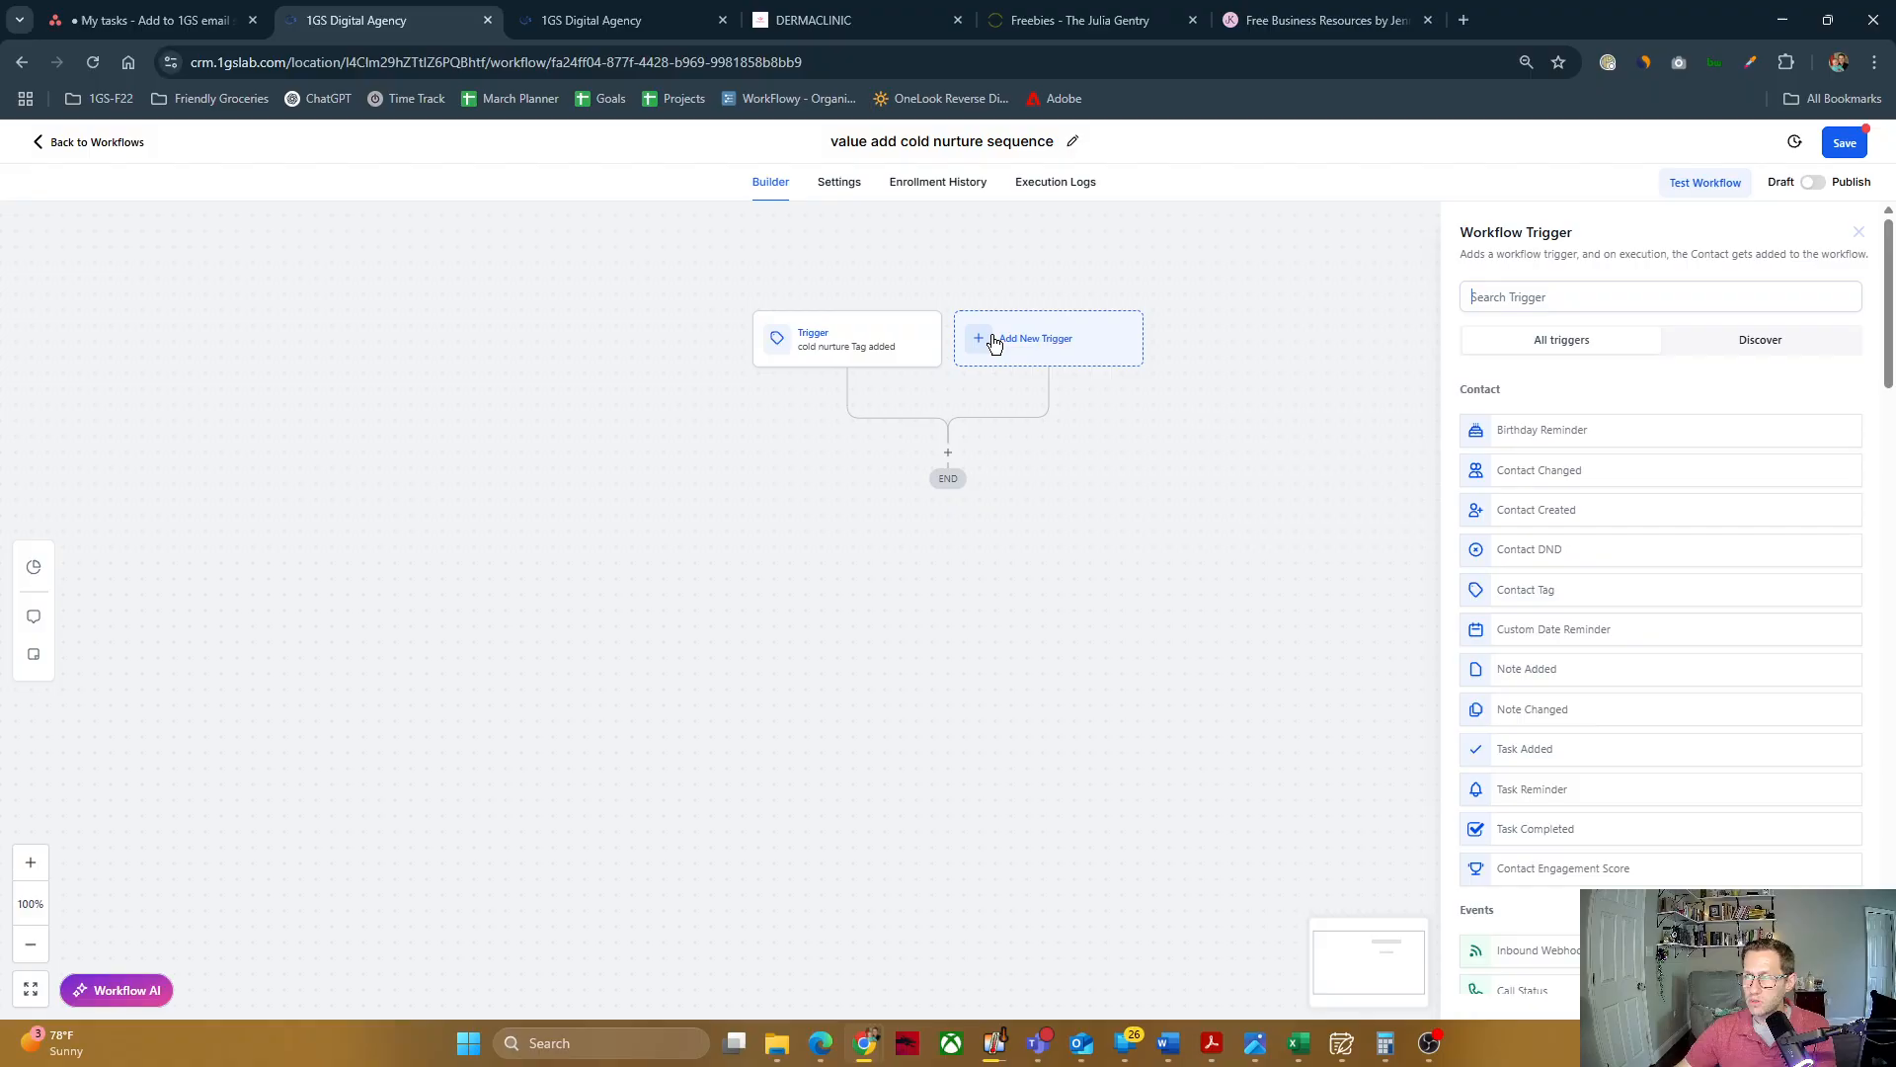
{"action": "left_click", "coordinate": [1497, 288]}
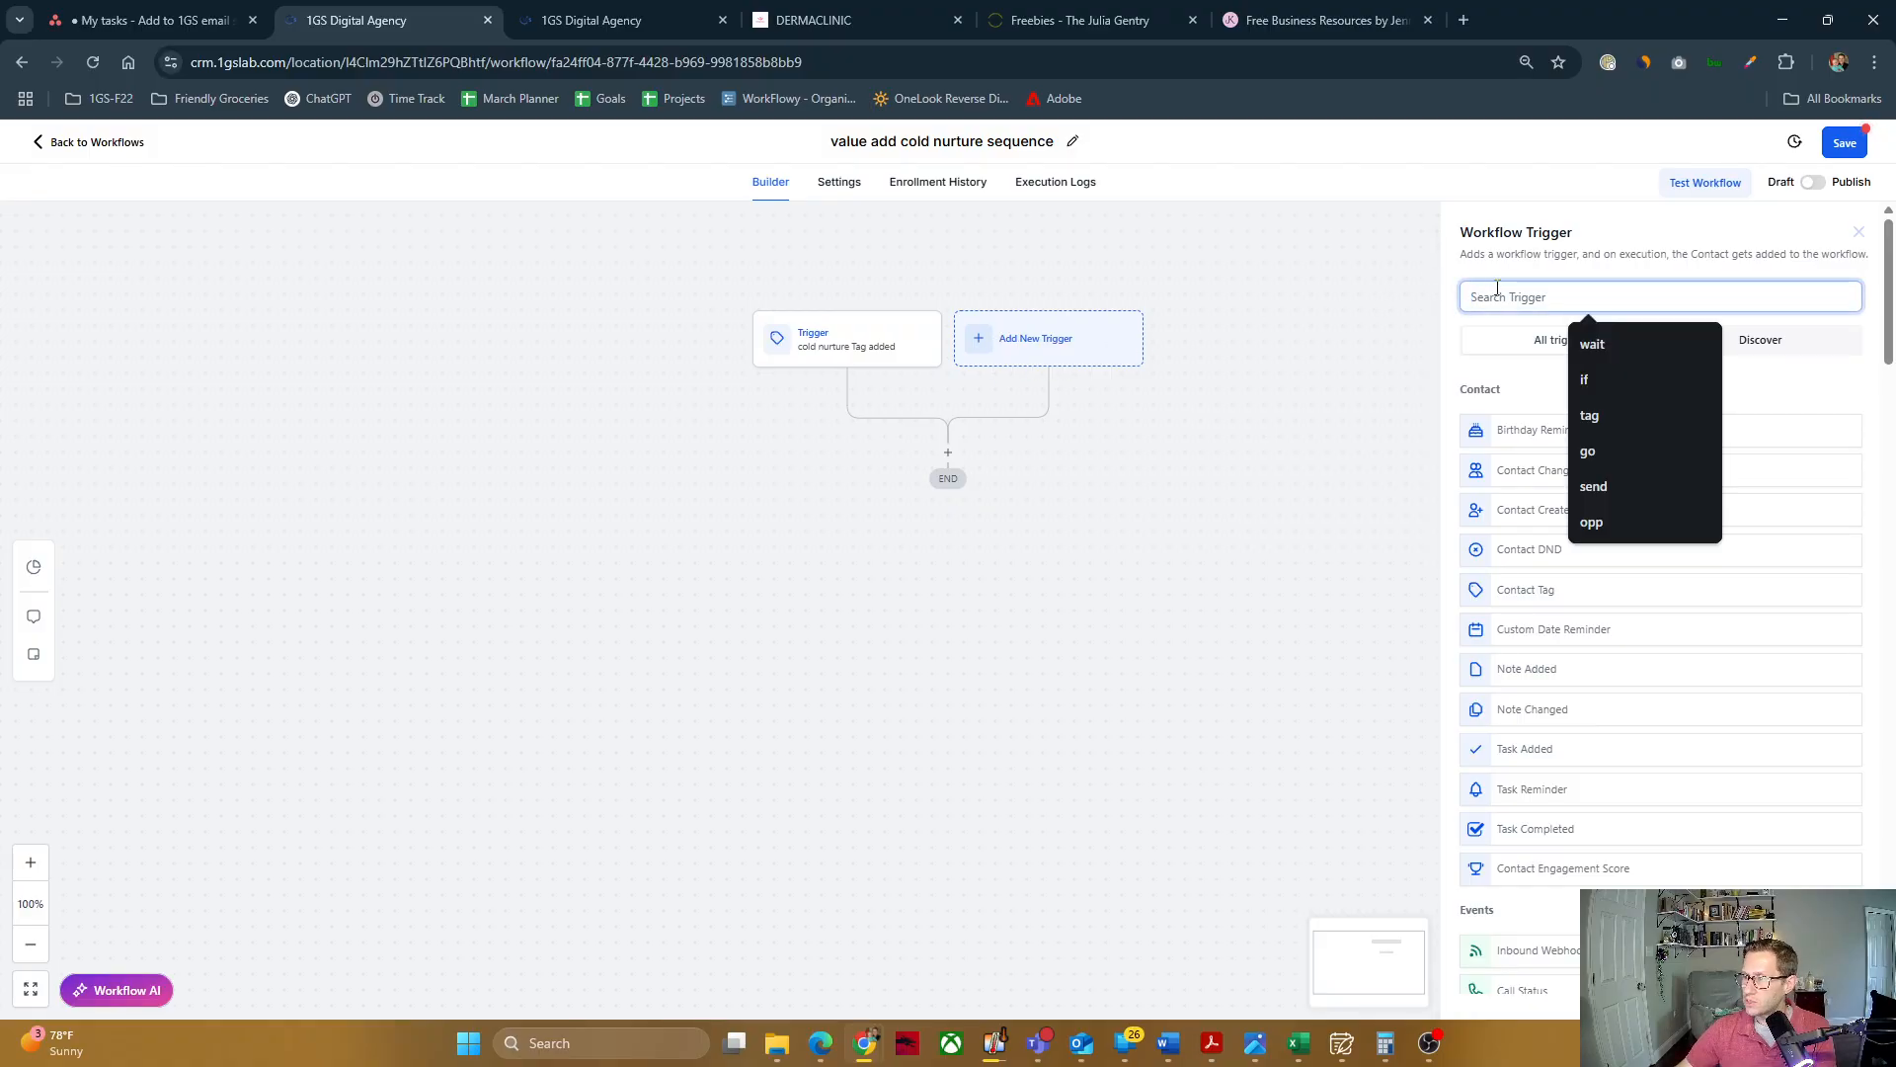
{"action": "type", "text": "form"}
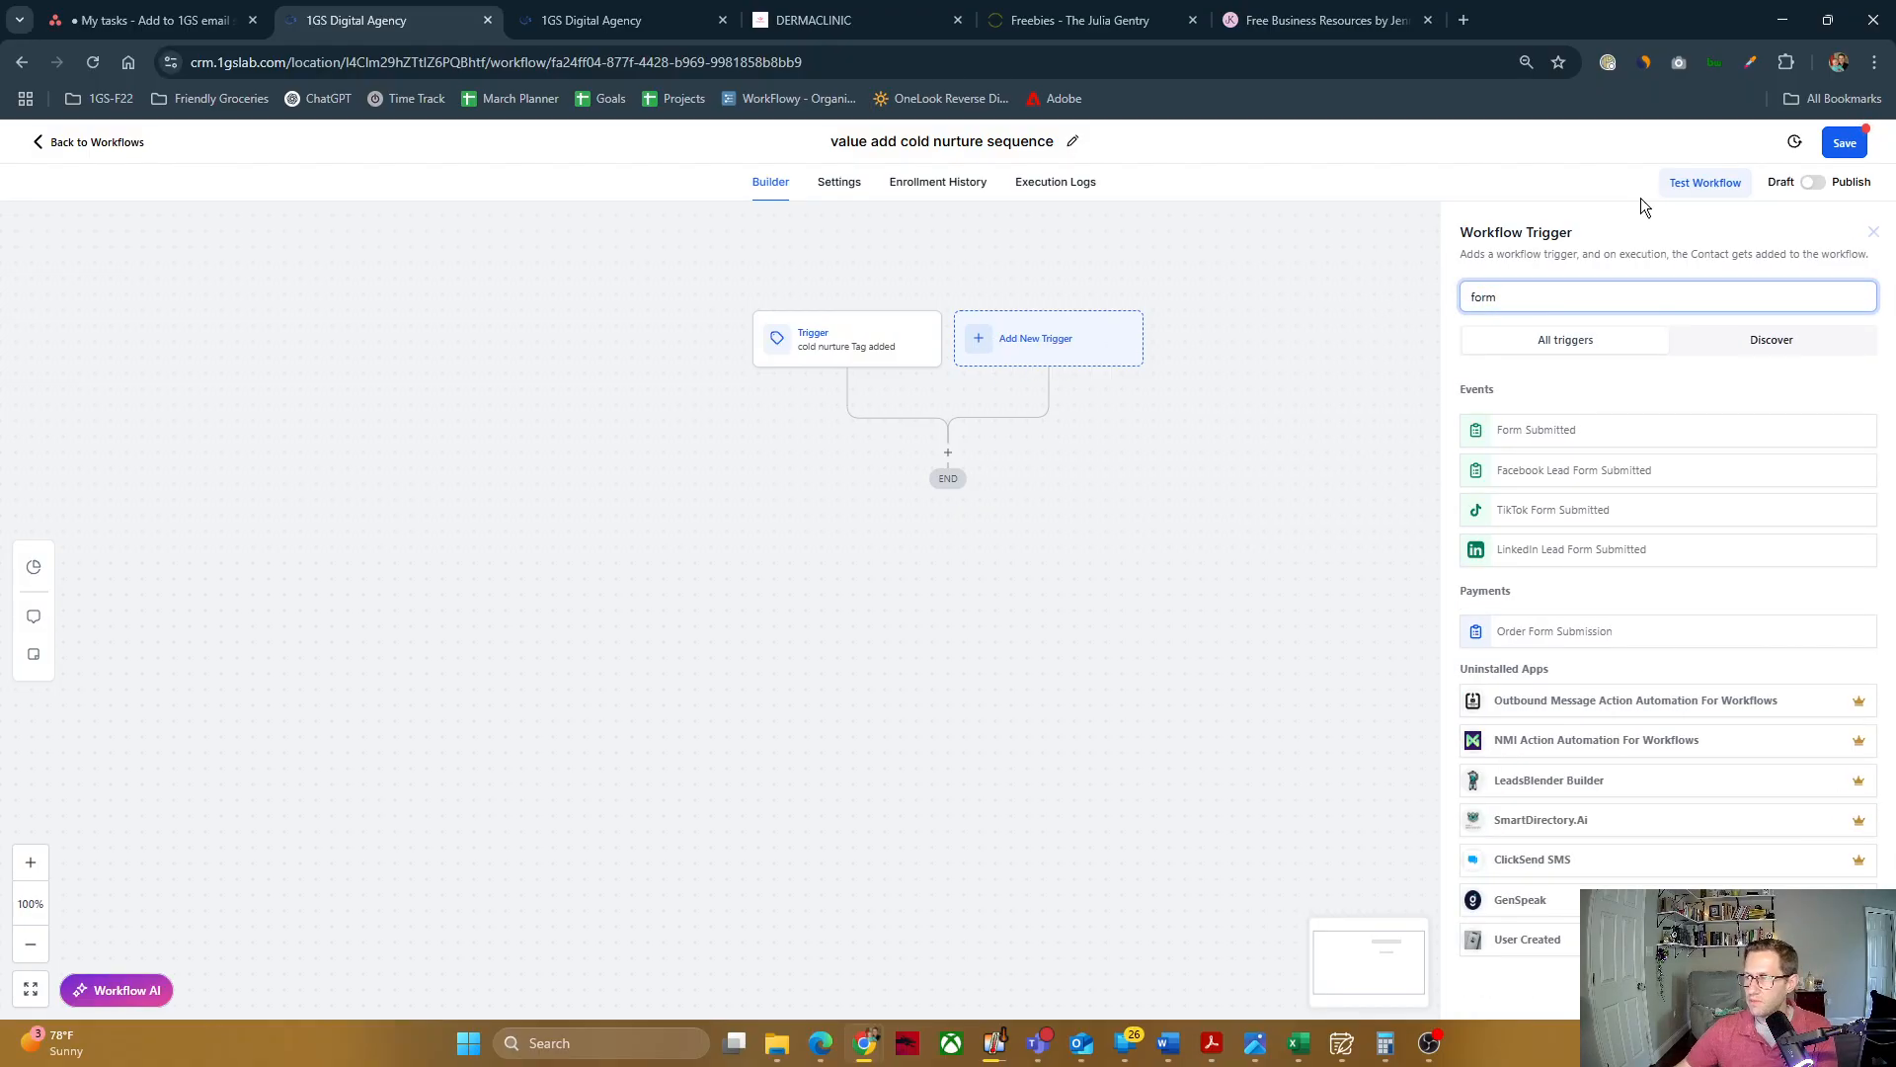
{"action": "left_click", "coordinate": [1537, 439]}
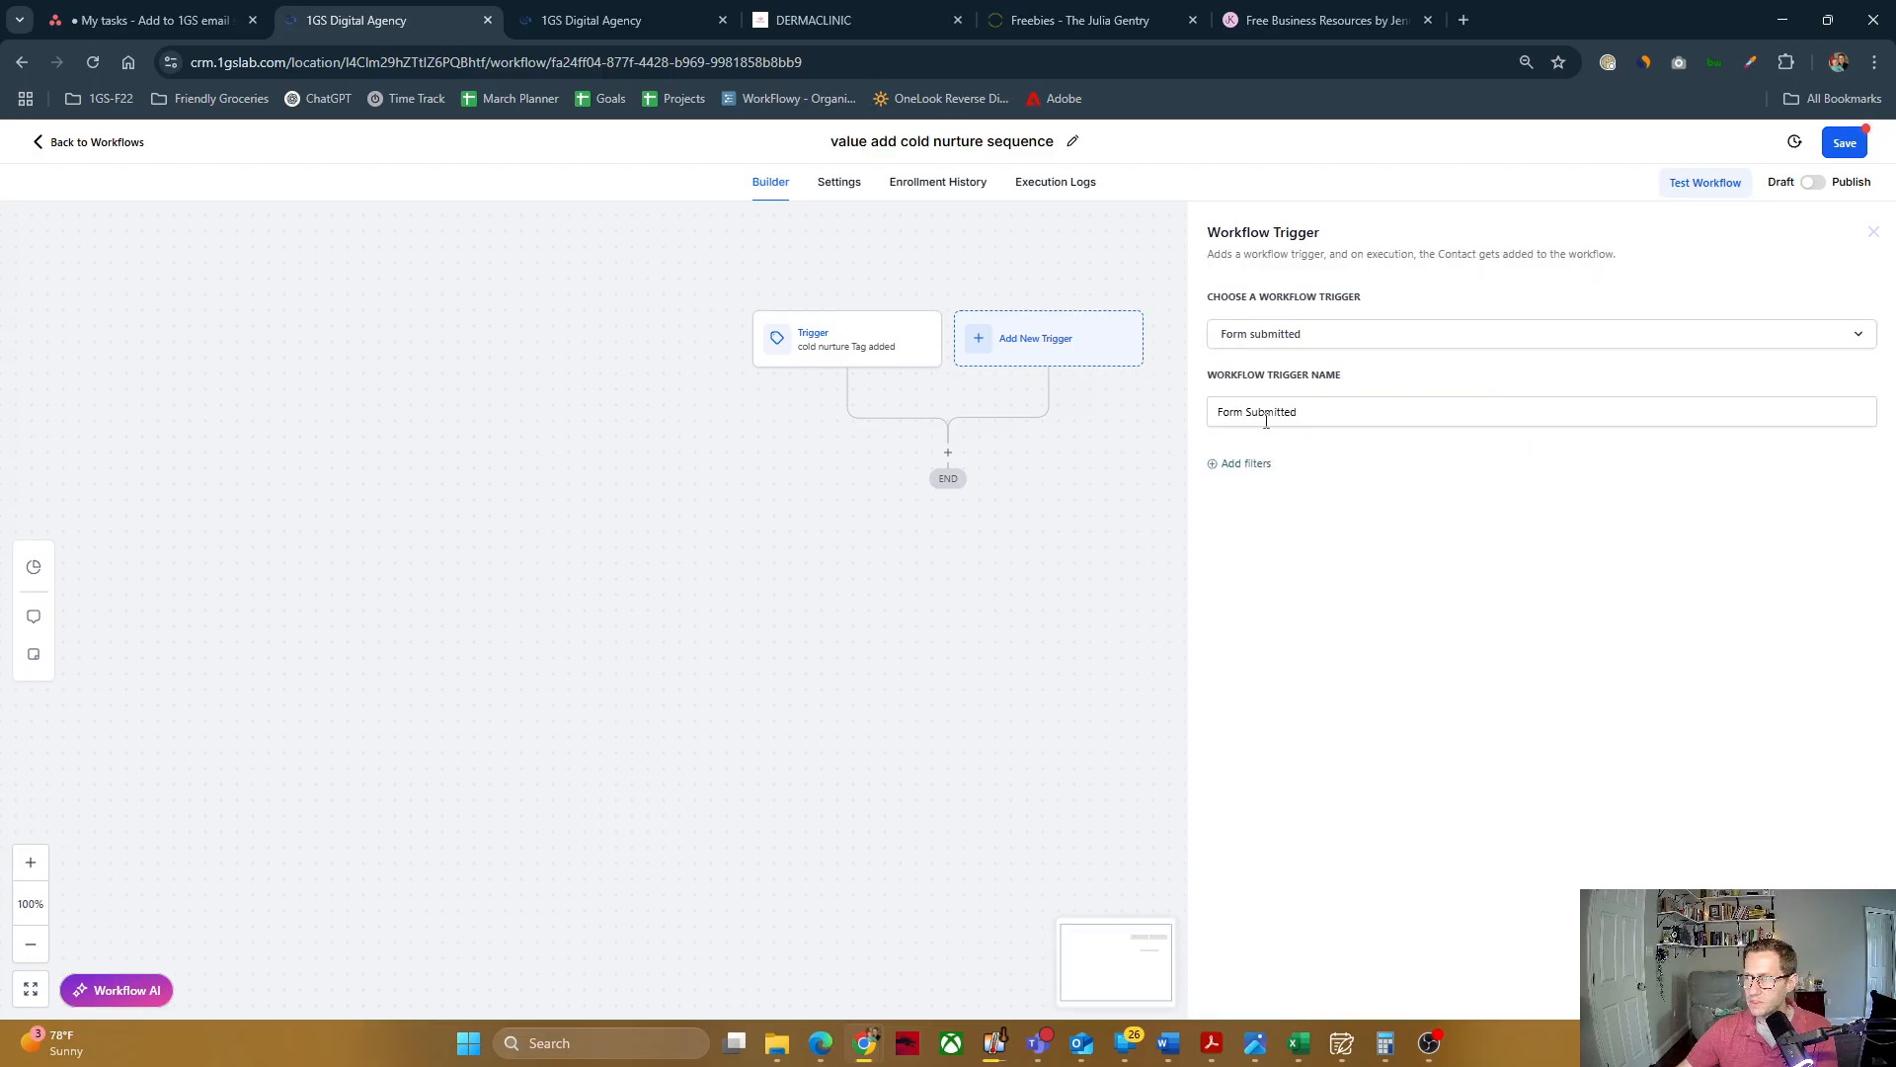
Step: Add a "Form is" filter to the Form Submitted trigger and choose the "simple newsletter signup" form
{"action": "left_click", "coordinate": [1241, 466]}
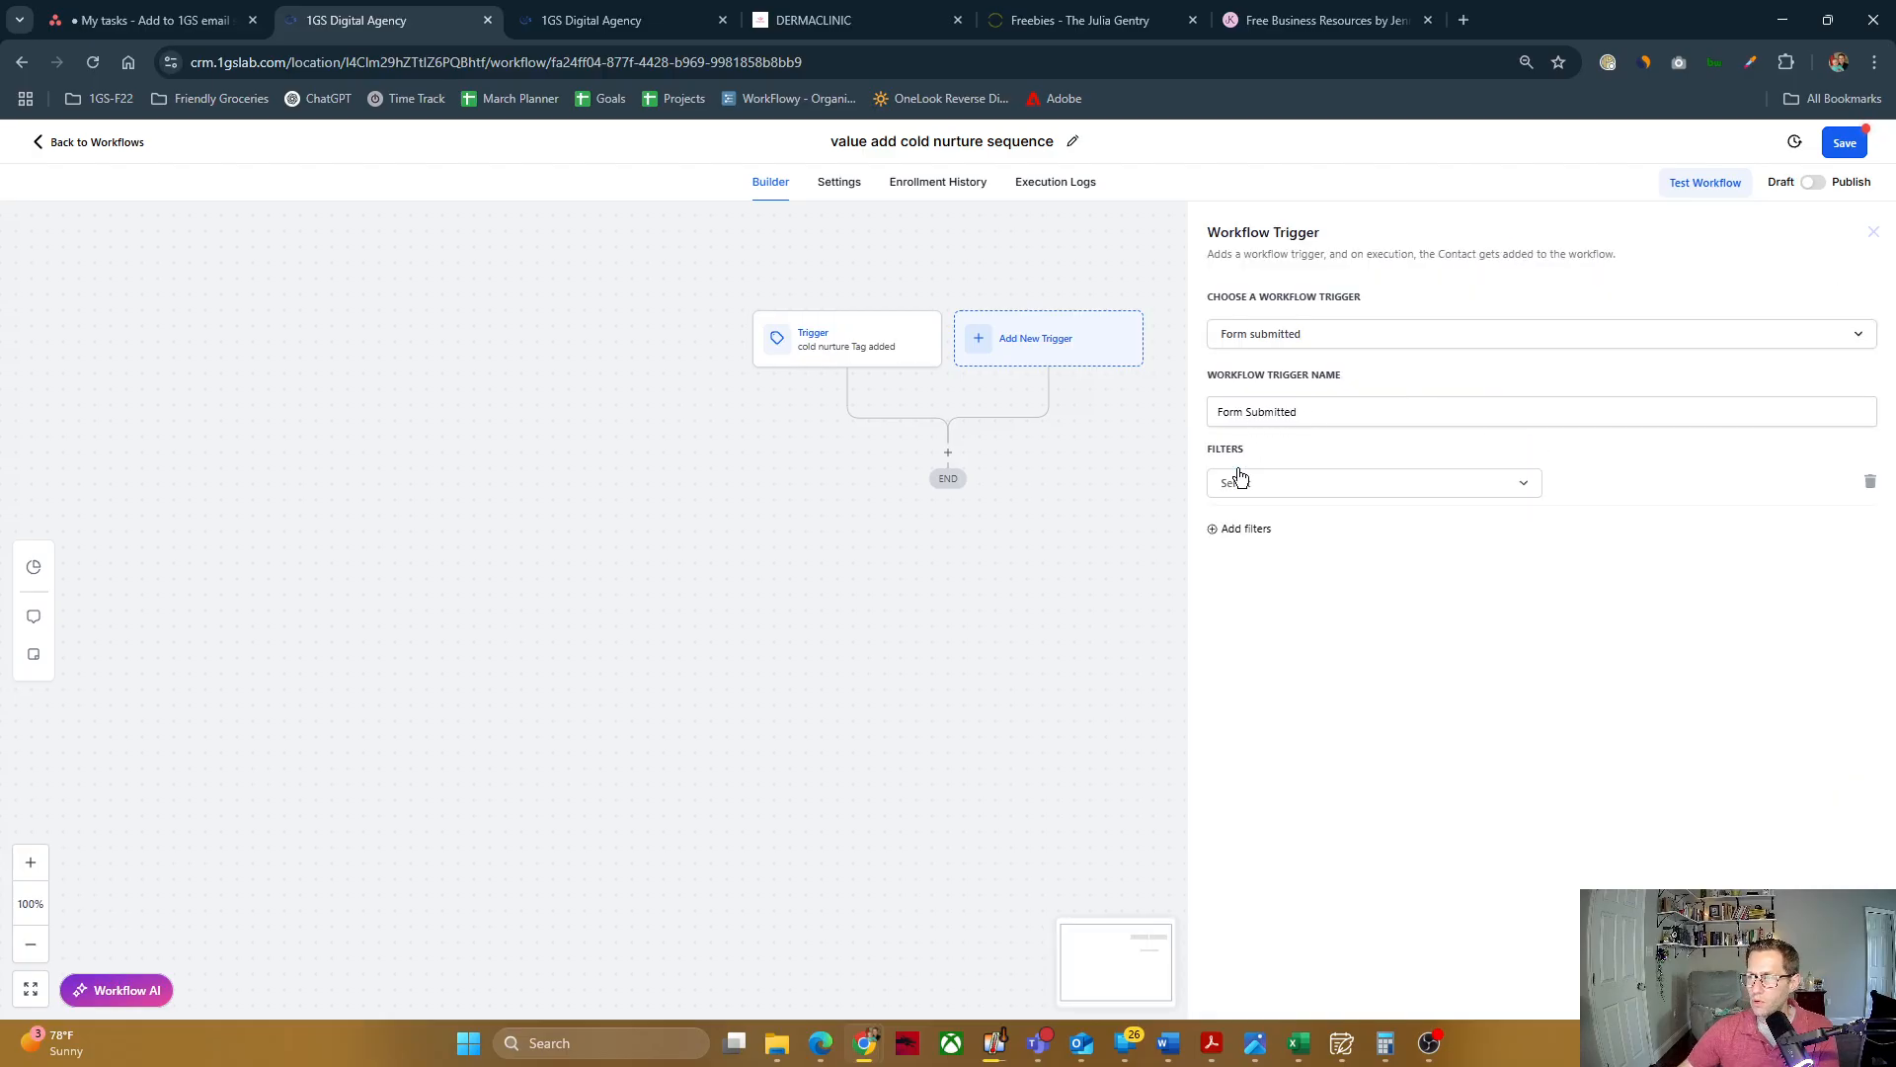
{"action": "left_click", "coordinate": [1260, 486]}
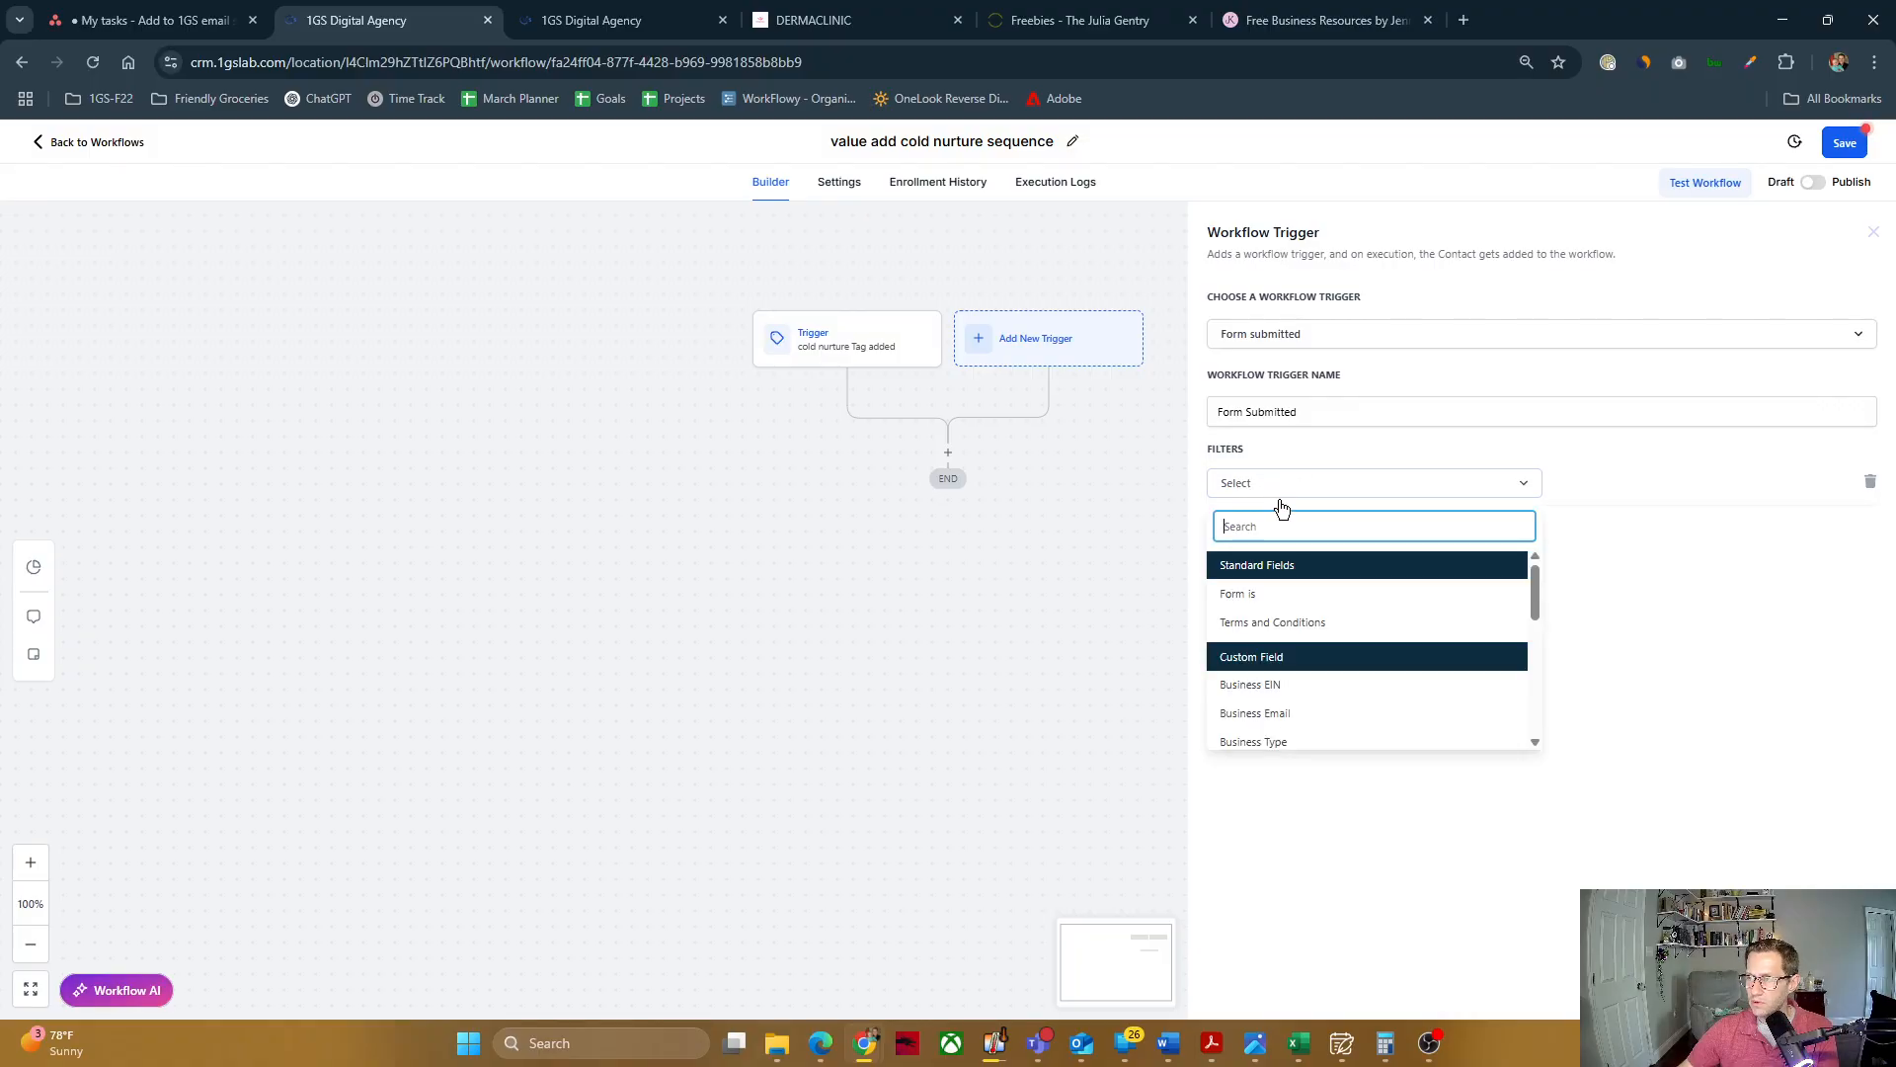
{"action": "left_click", "coordinate": [1255, 596]}
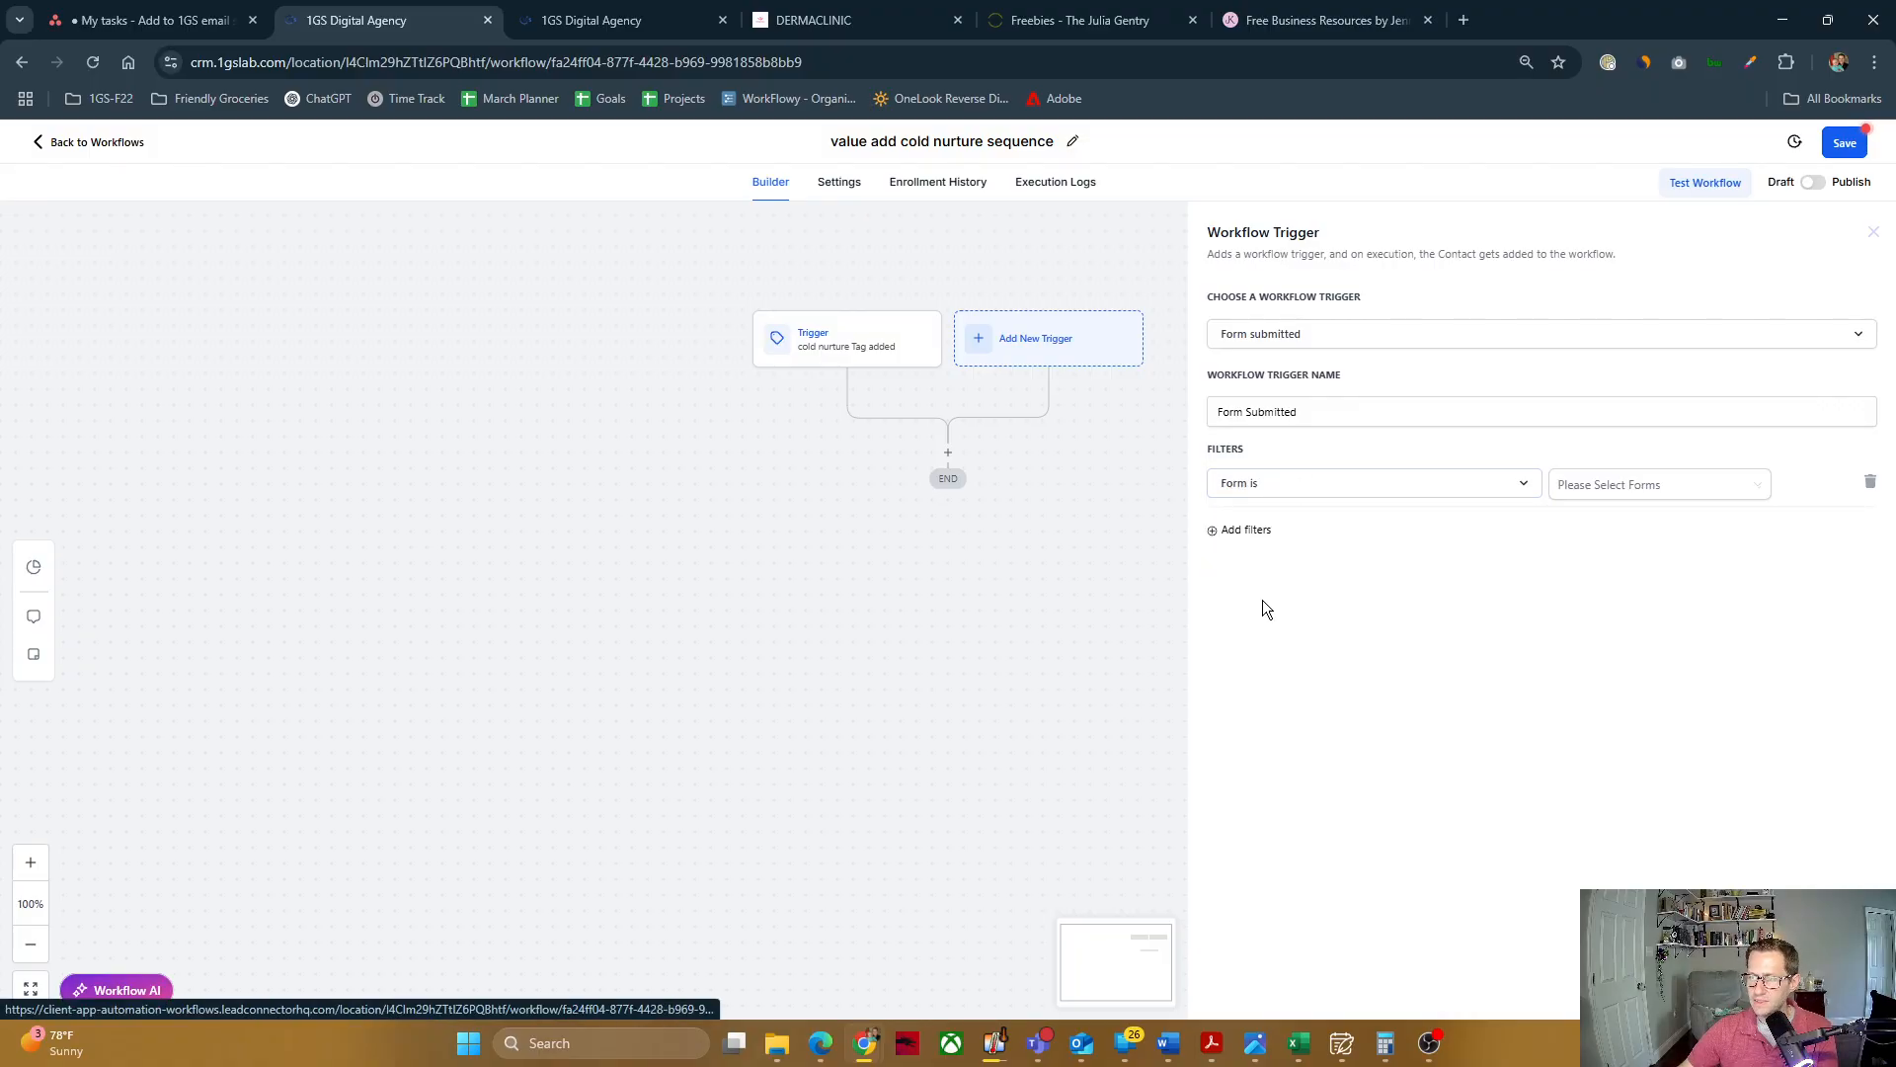
{"action": "left_click", "coordinate": [1681, 487]}
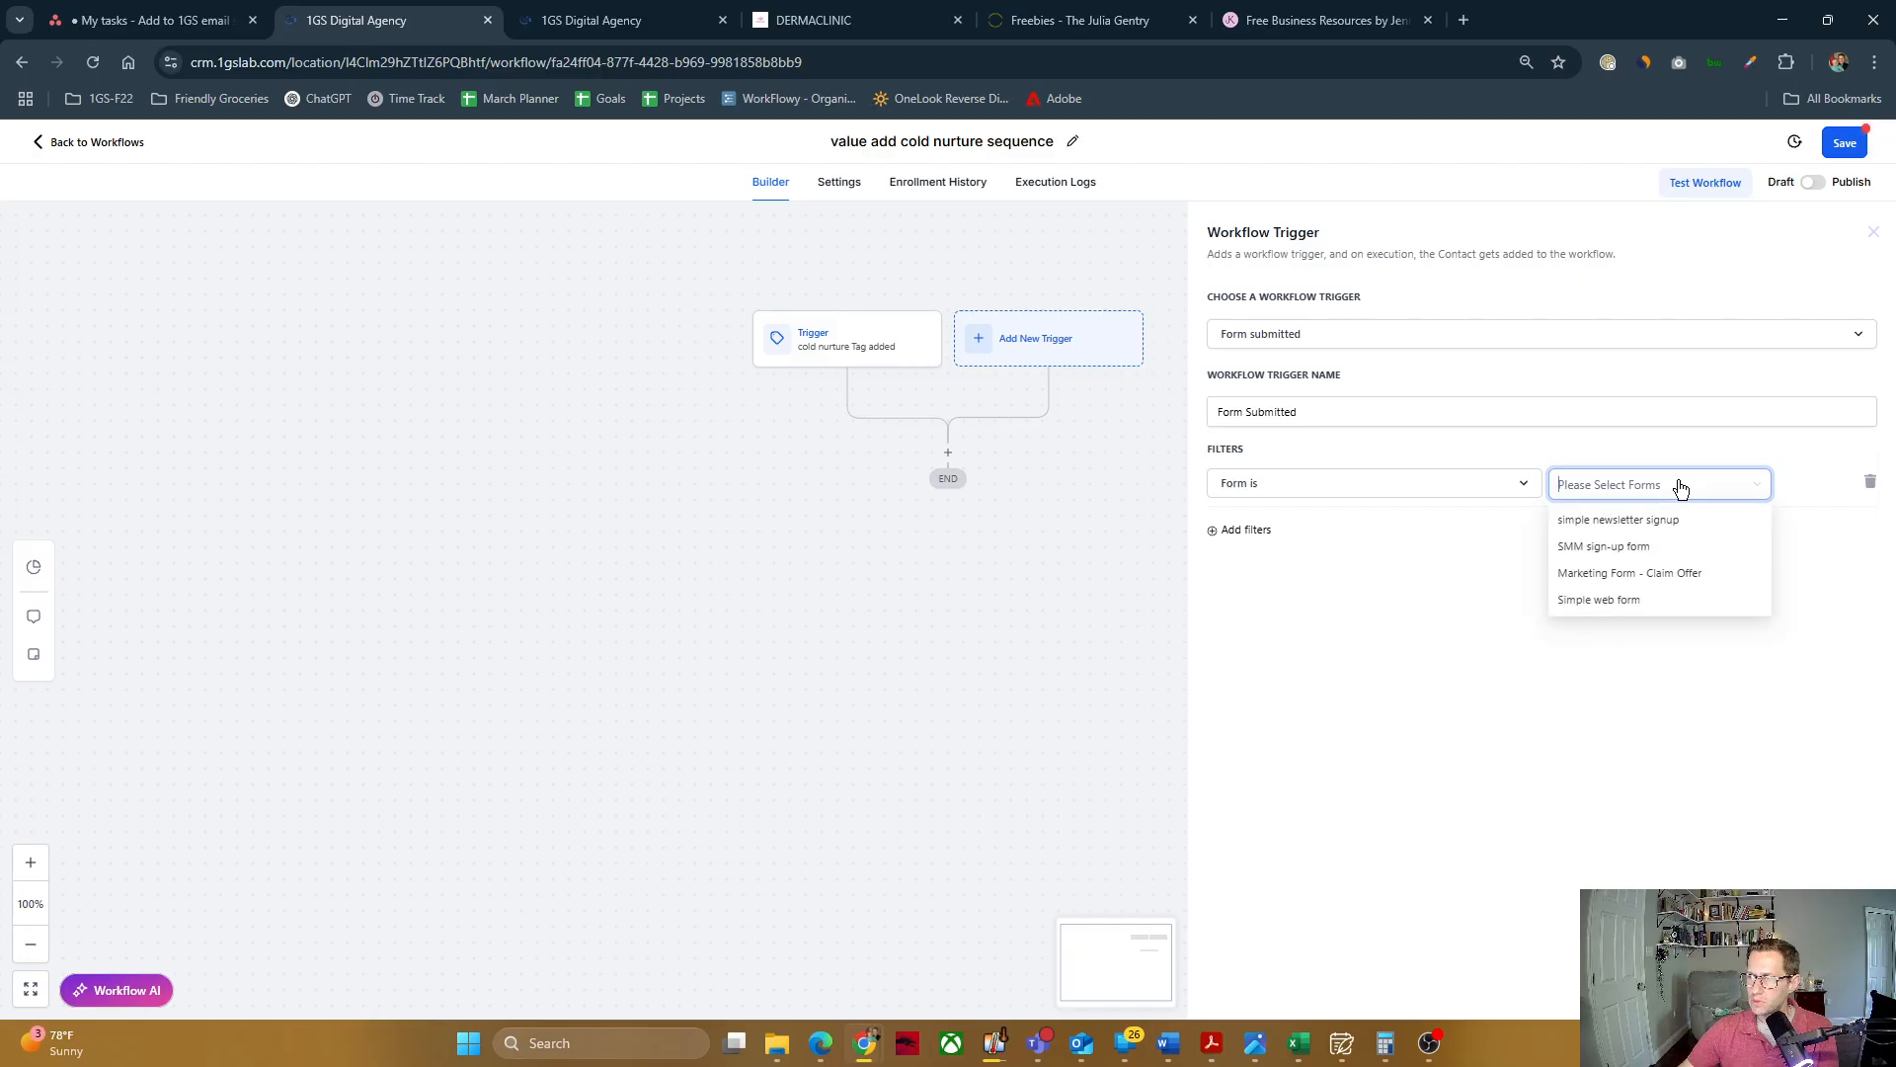
{"action": "left_click", "coordinate": [1600, 521]}
{"action": "left_click", "coordinate": [1514, 555]}
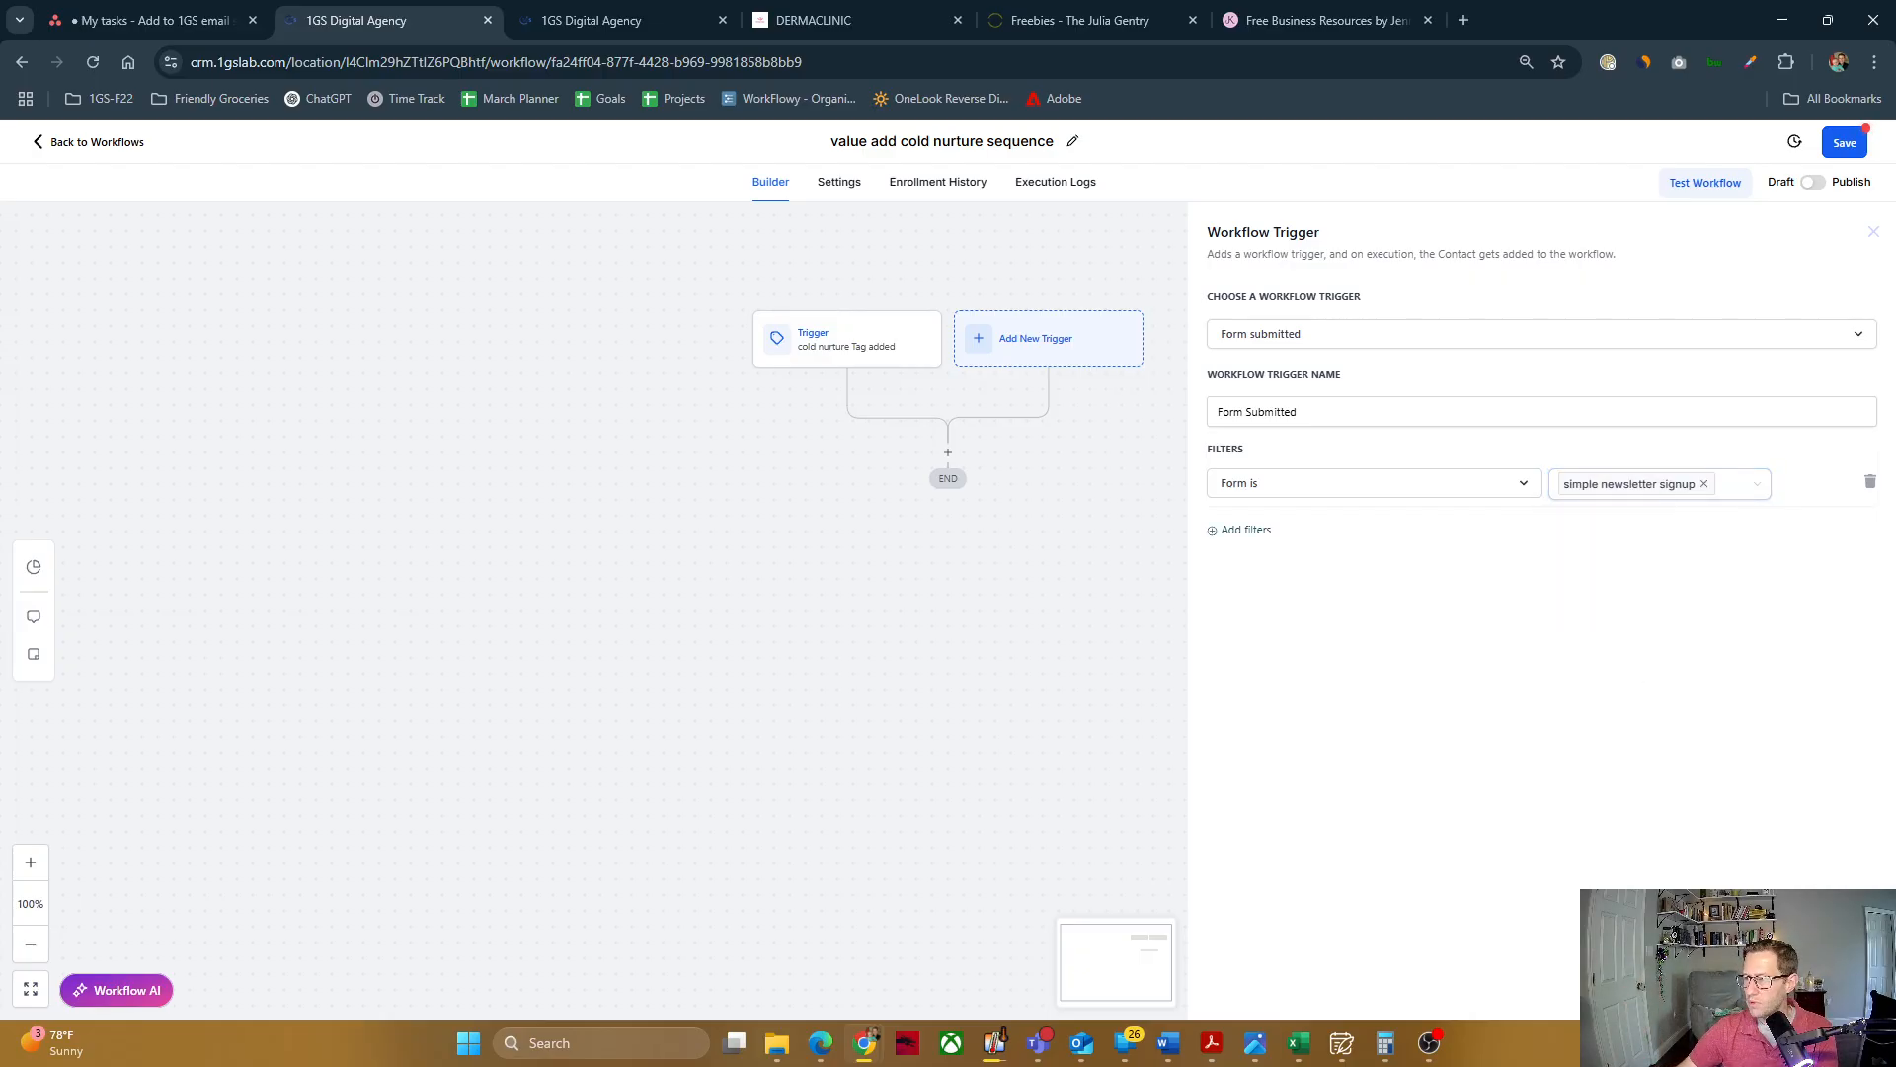
Step: Save the Form Submitted trigger to the workflow
{"action": "left_click", "coordinate": [1825, 991]}
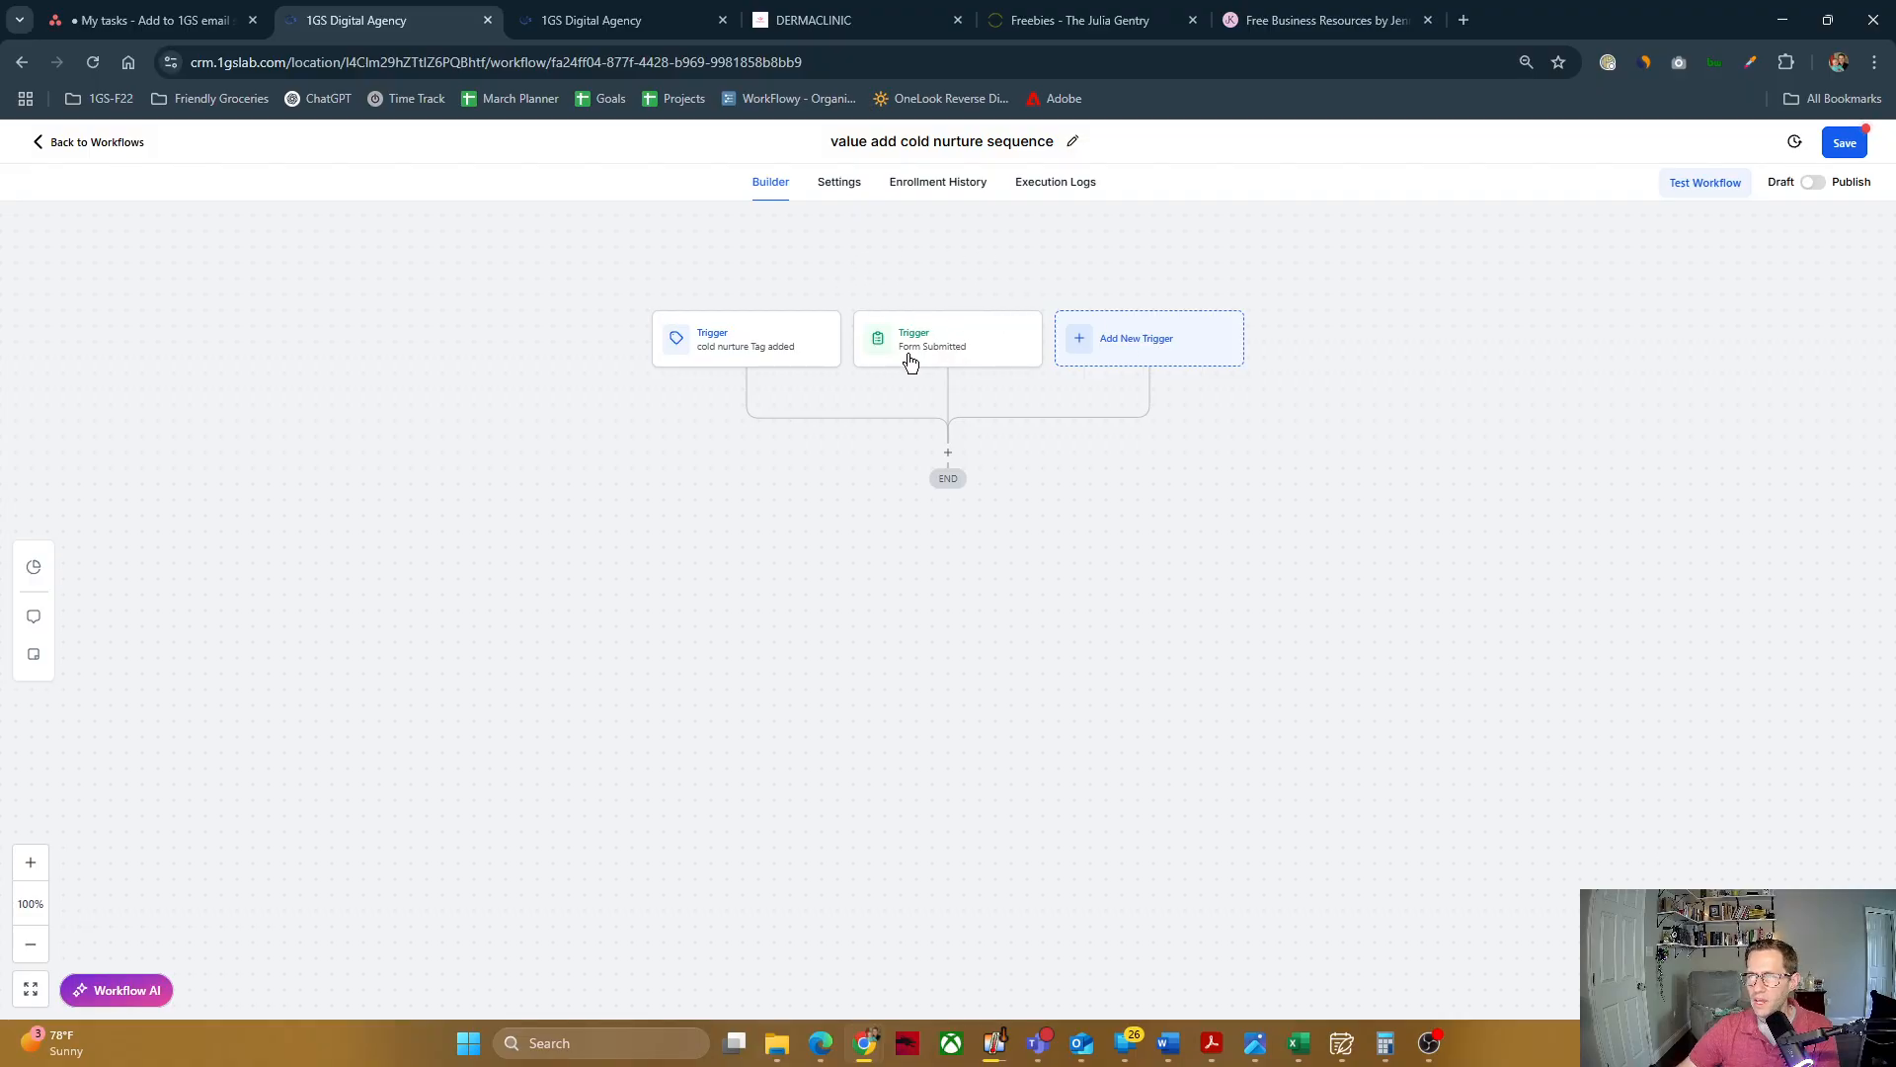
Step: Browse the available workflow trigger types, from contact and event triggers through appointments, opportunities and payments
{"action": "left_click", "coordinate": [1106, 350]}
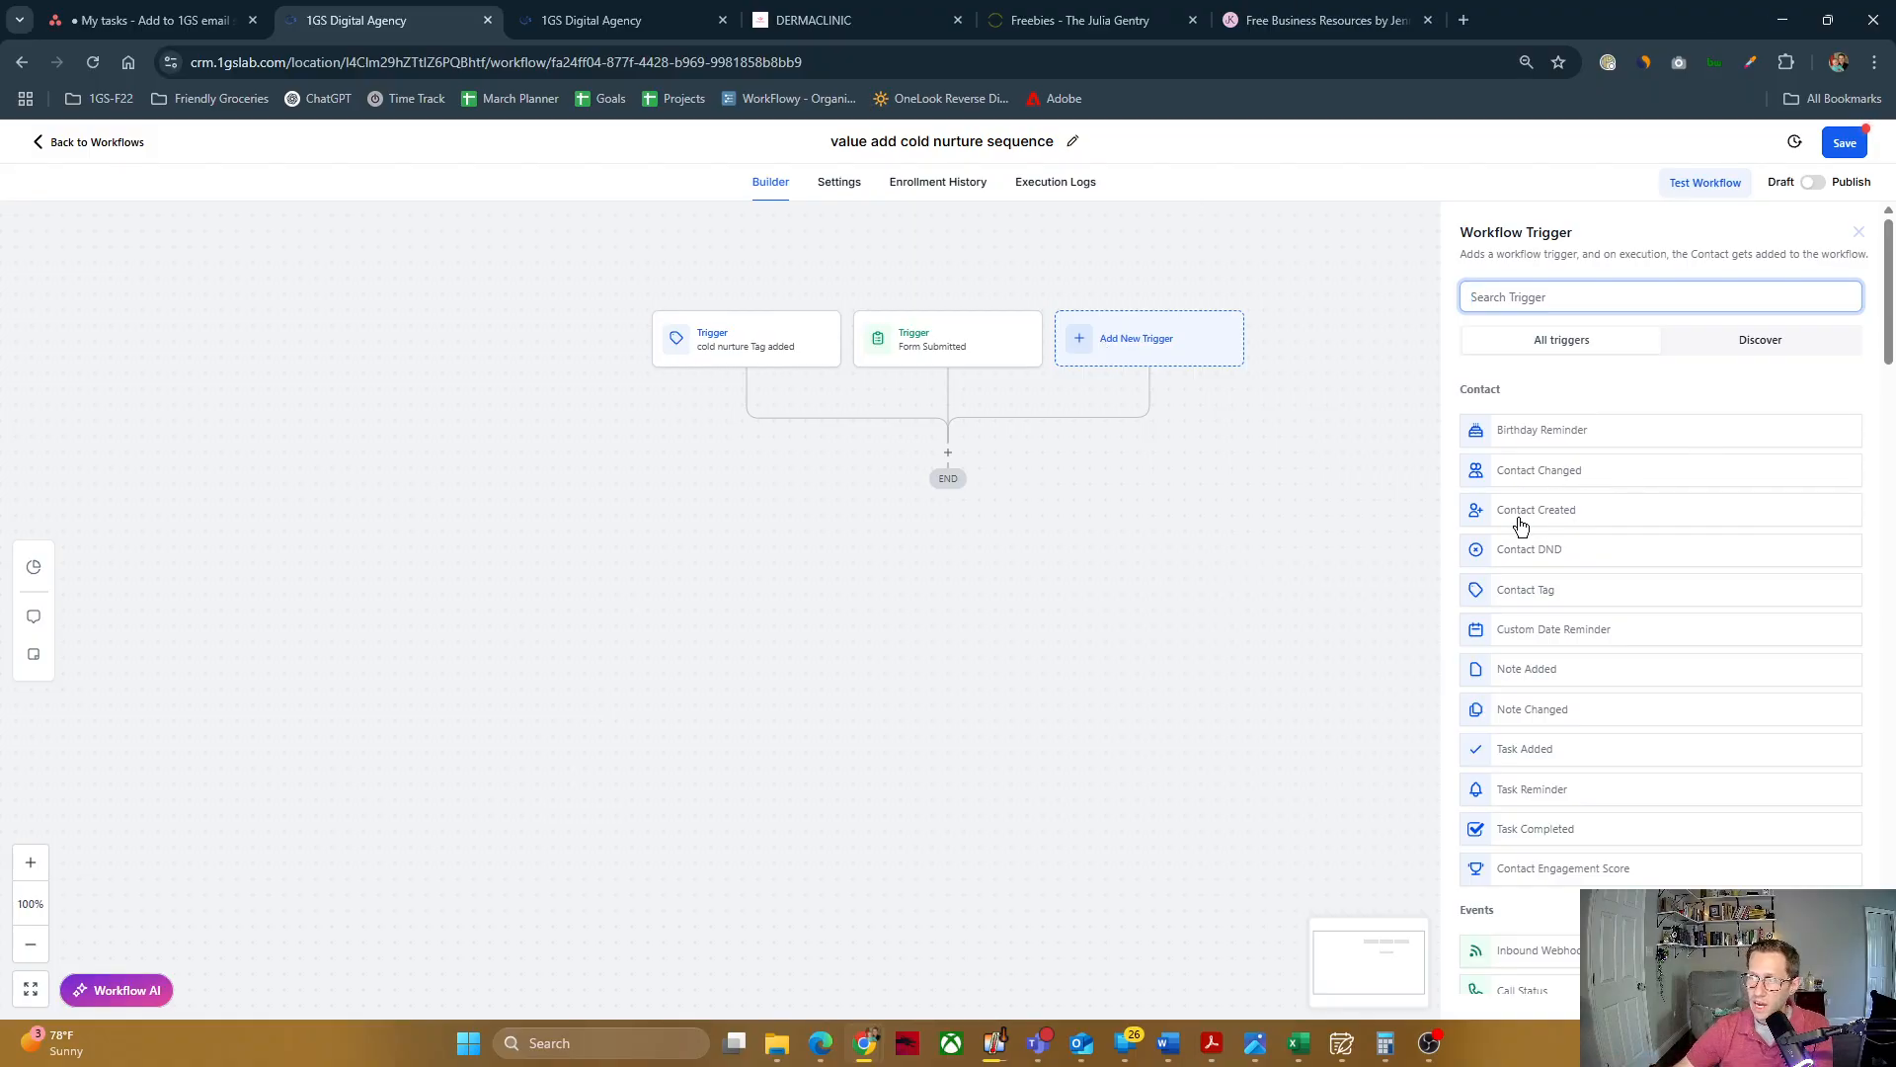
{"action": "scroll", "coordinate": [1608, 546], "scroll_direction": "down", "scroll_amount": 1}
{"action": "scroll", "coordinate": [1632, 598], "scroll_direction": "down", "scroll_amount": 3}
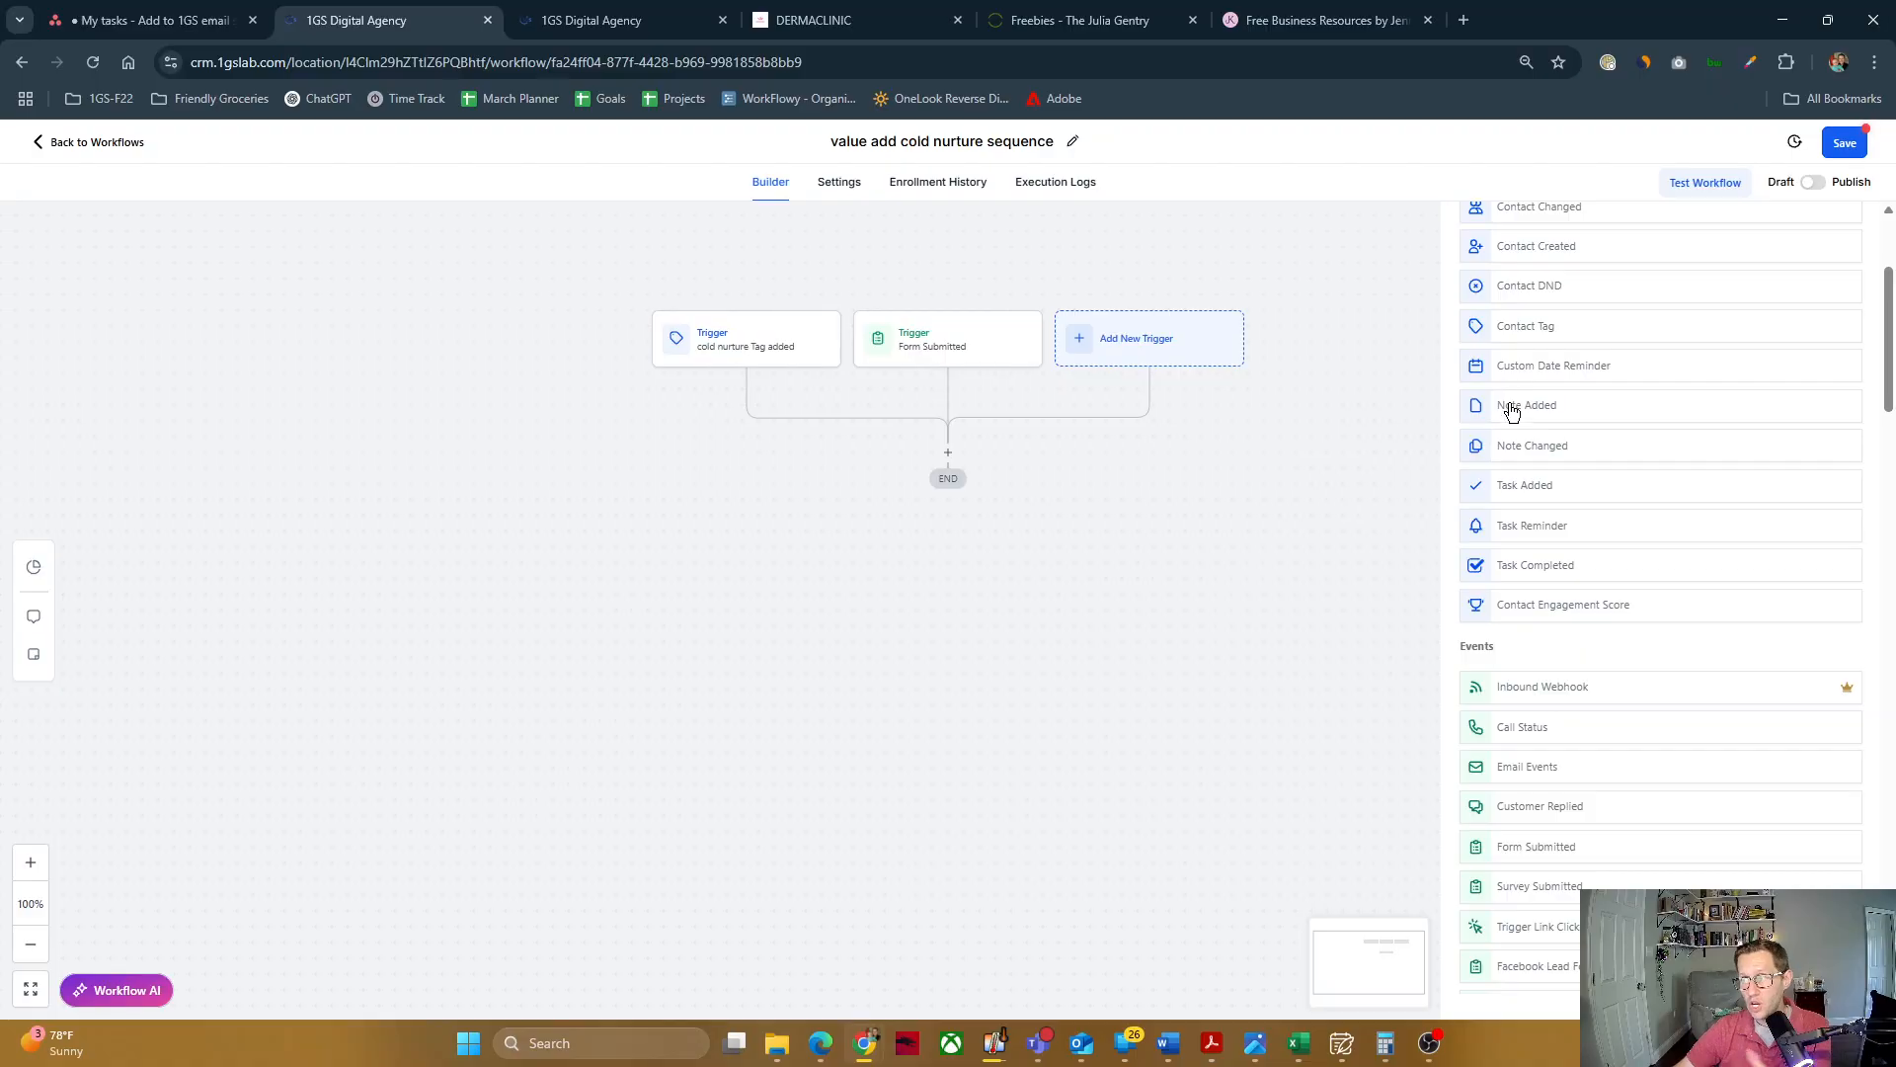
{"action": "scroll", "coordinate": [1534, 489], "scroll_direction": "down", "scroll_amount": 1}
{"action": "scroll", "coordinate": [1557, 453], "scroll_direction": "down", "scroll_amount": 4}
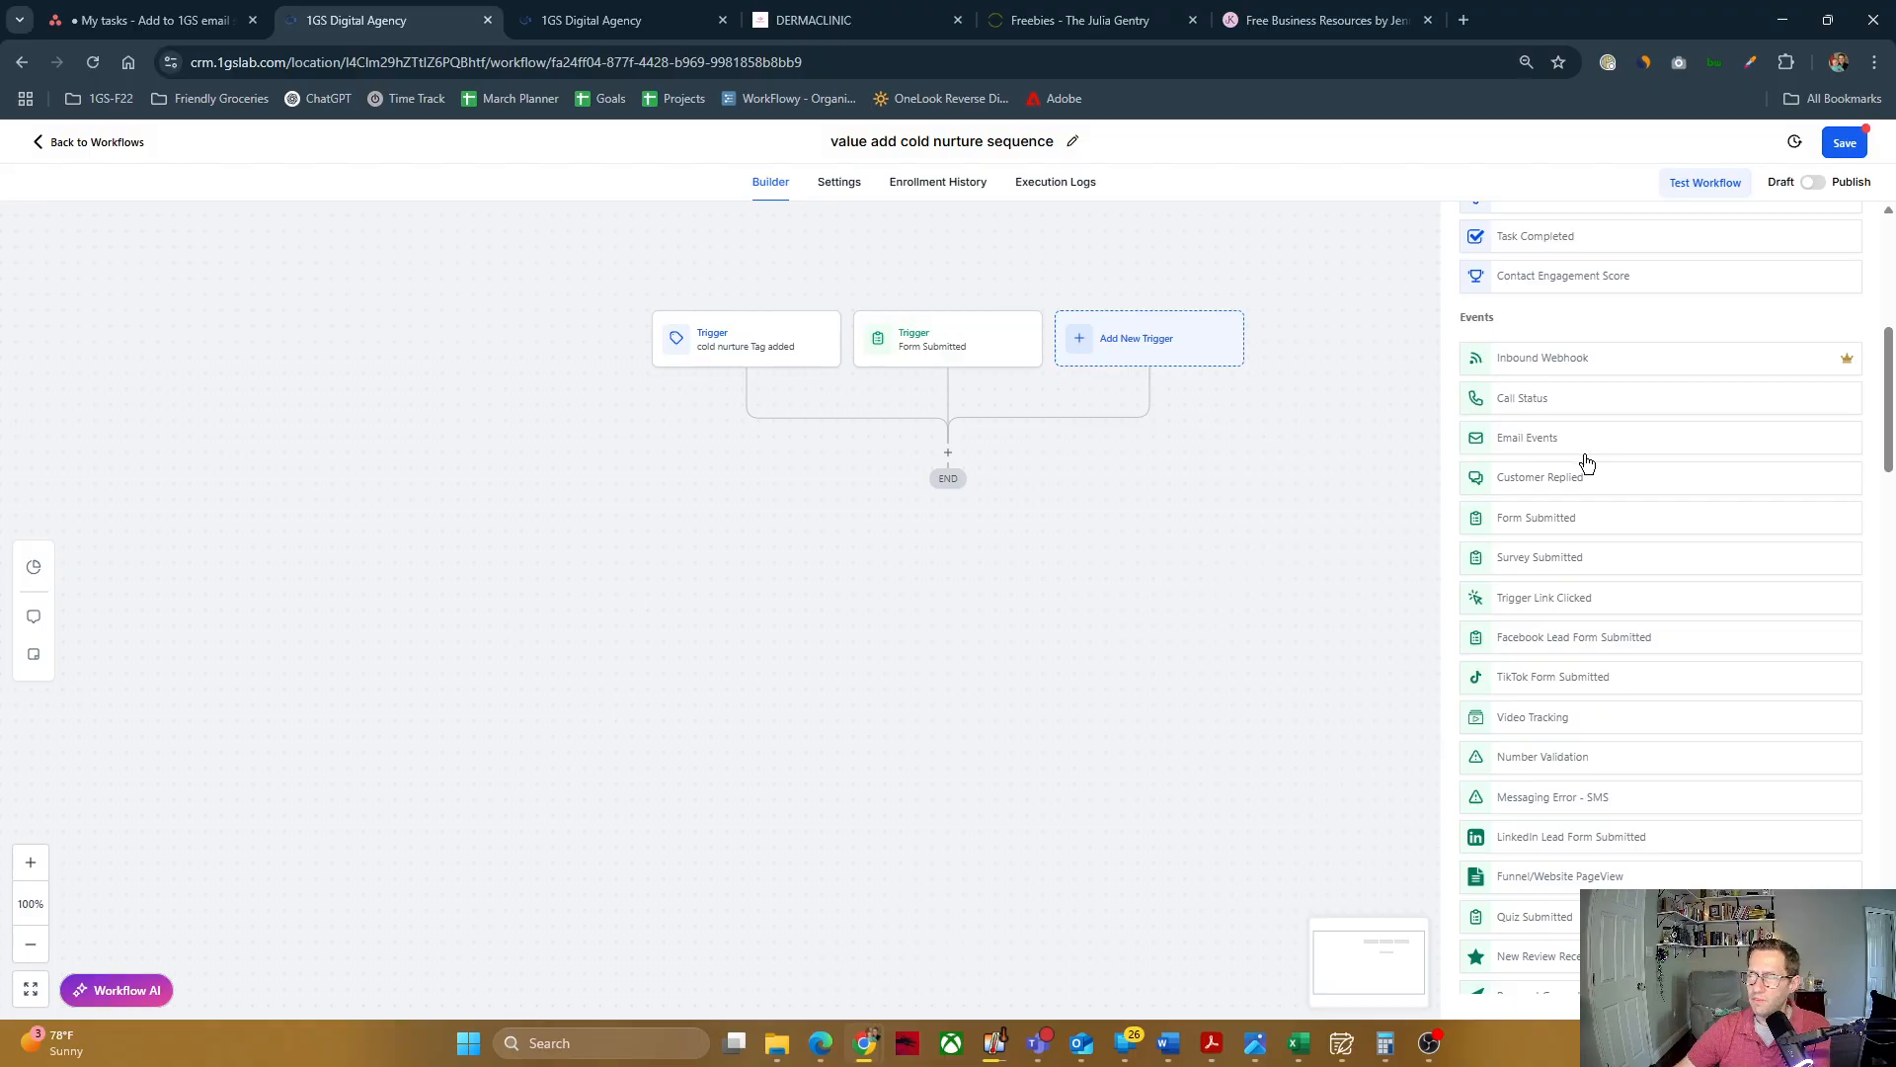
{"action": "scroll", "coordinate": [1582, 461], "scroll_direction": "down", "scroll_amount": 1}
{"action": "scroll", "coordinate": [1578, 441], "scroll_direction": "down", "scroll_amount": 1}
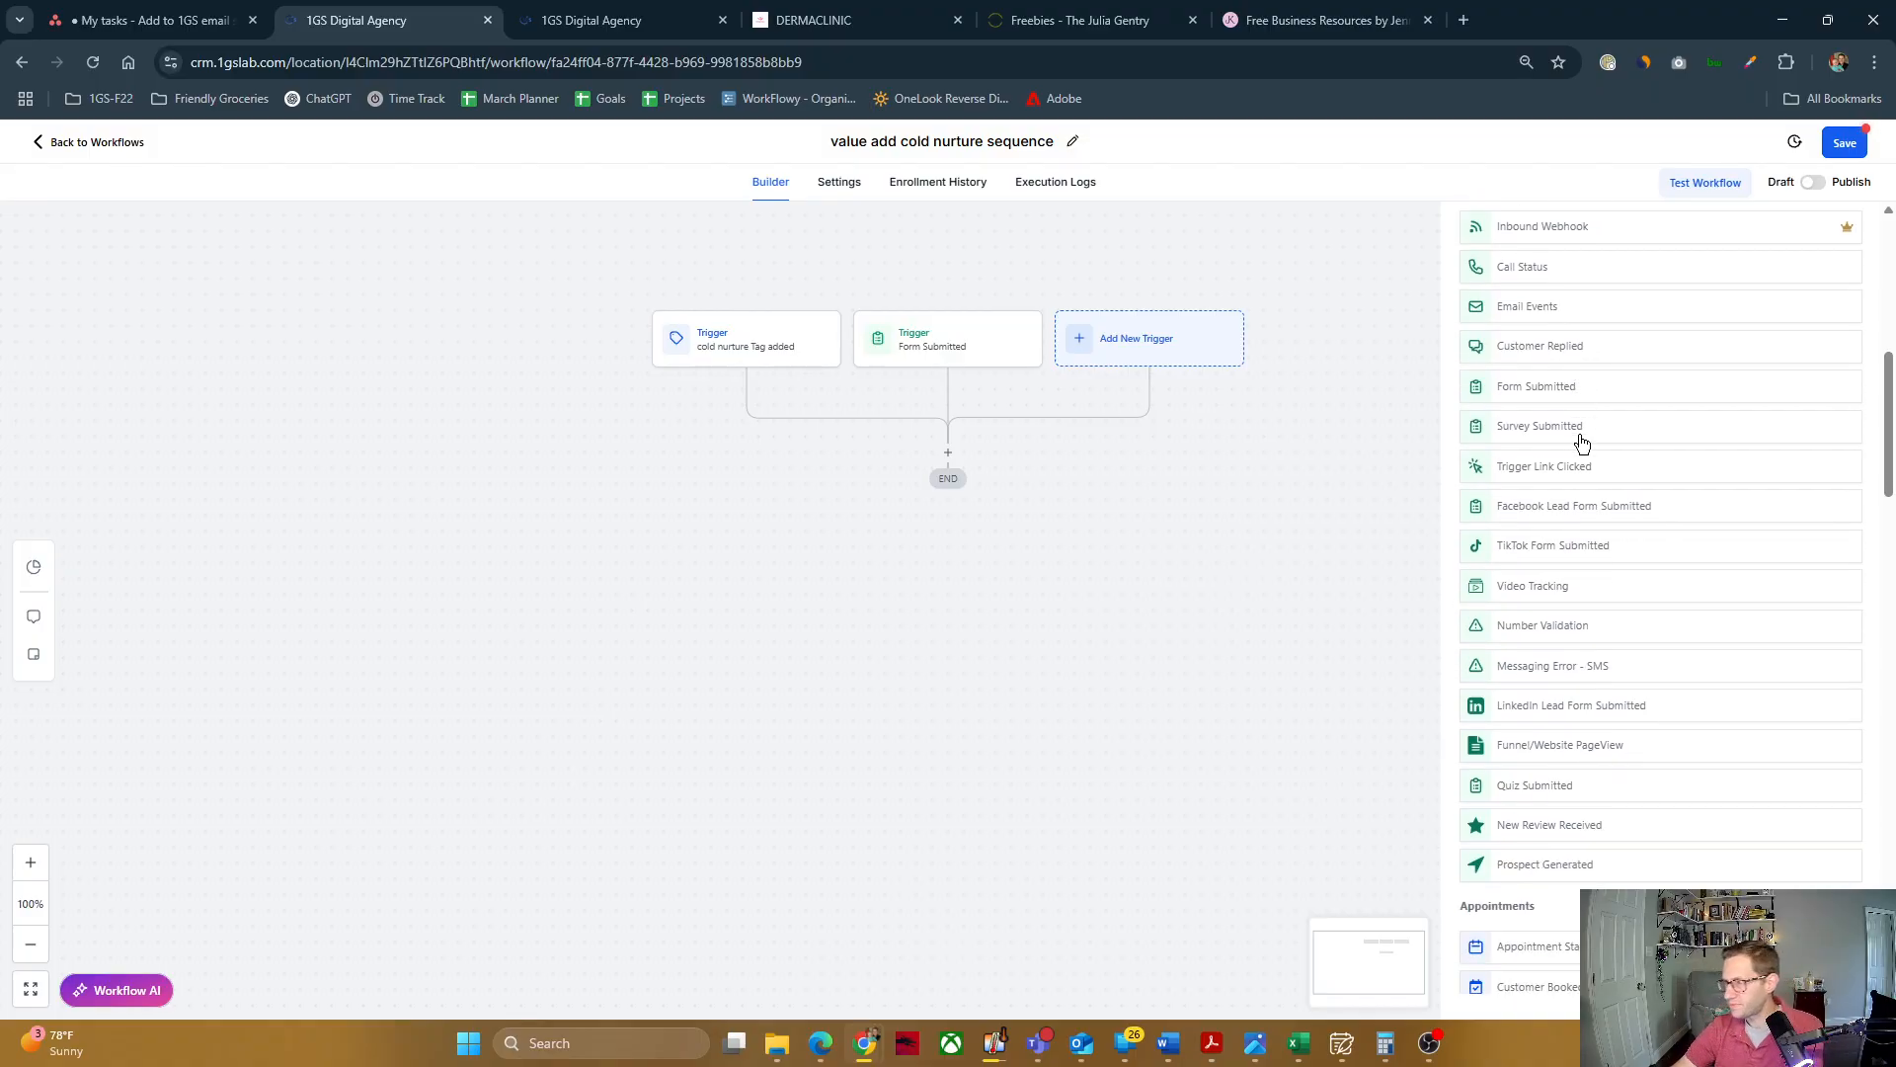
{"action": "scroll", "coordinate": [1605, 467], "scroll_direction": "down", "scroll_amount": 1}
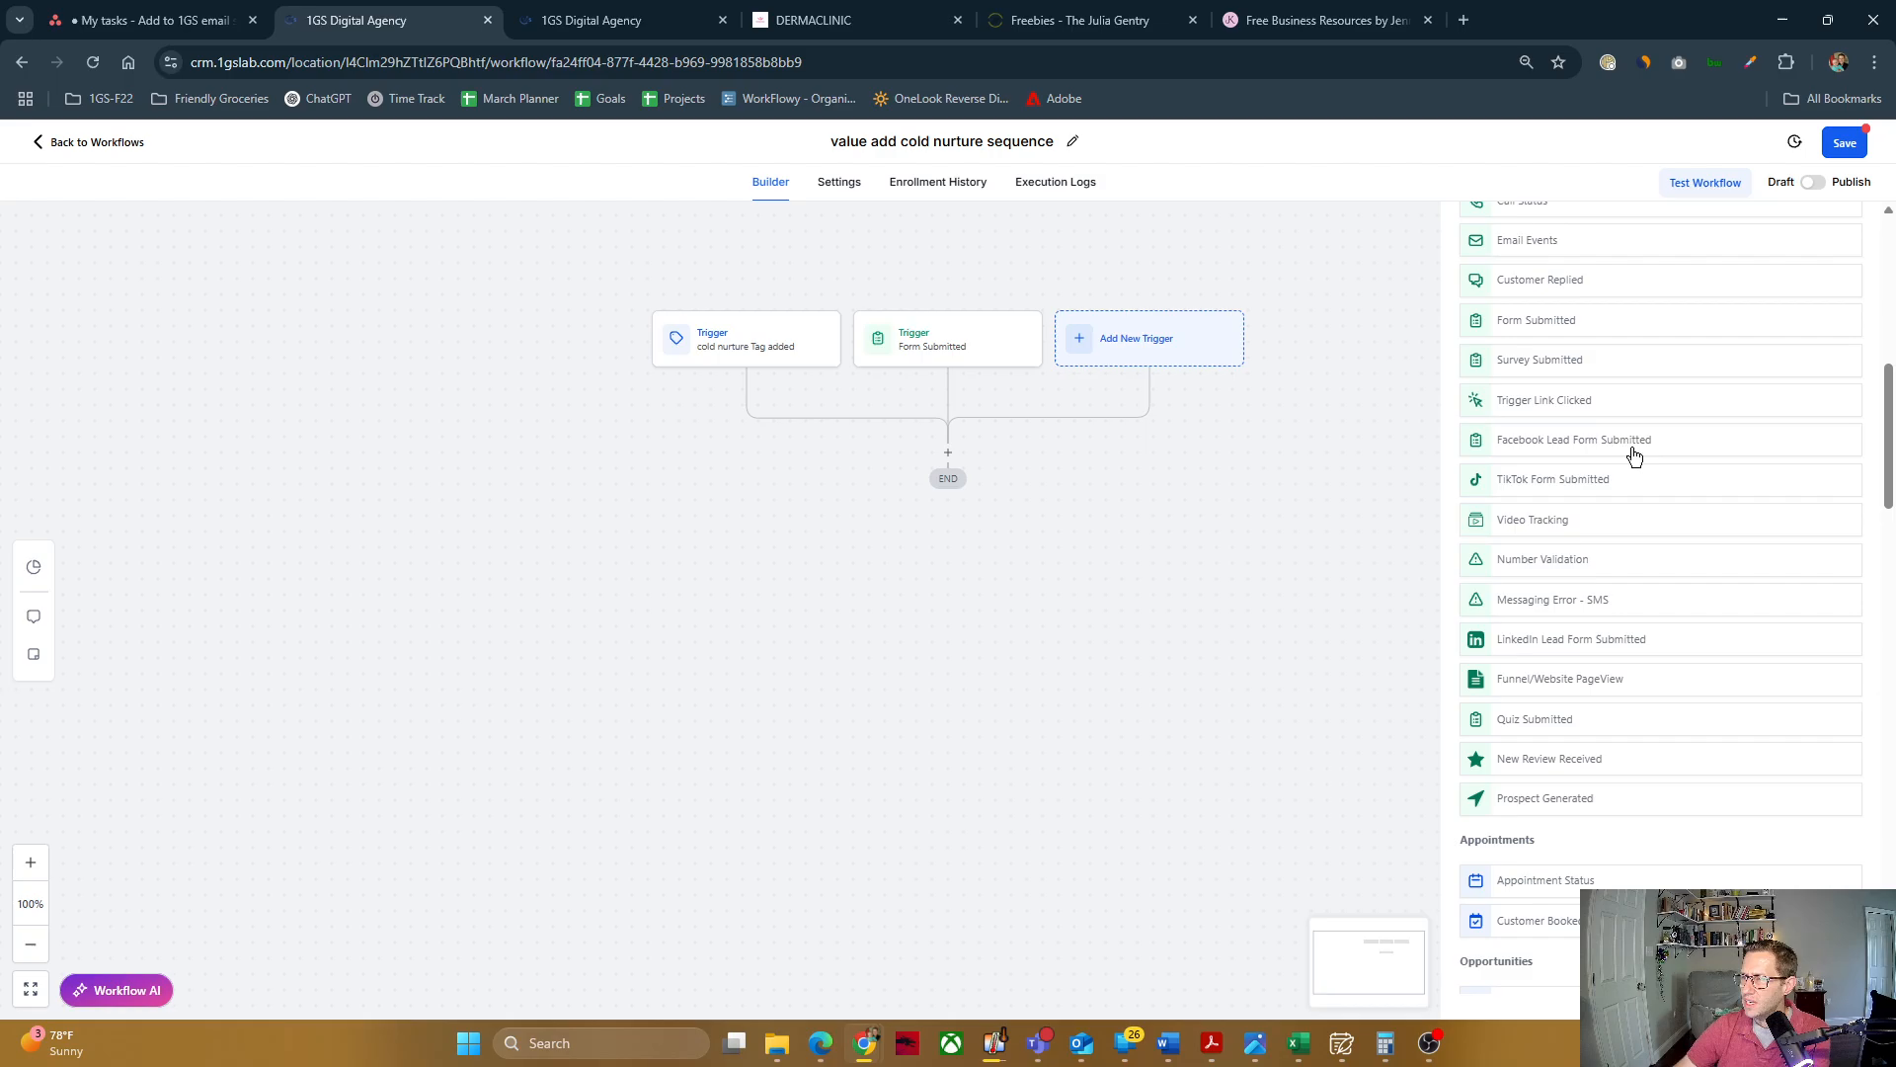
{"action": "scroll", "coordinate": [1601, 475], "scroll_direction": "down", "scroll_amount": 12}
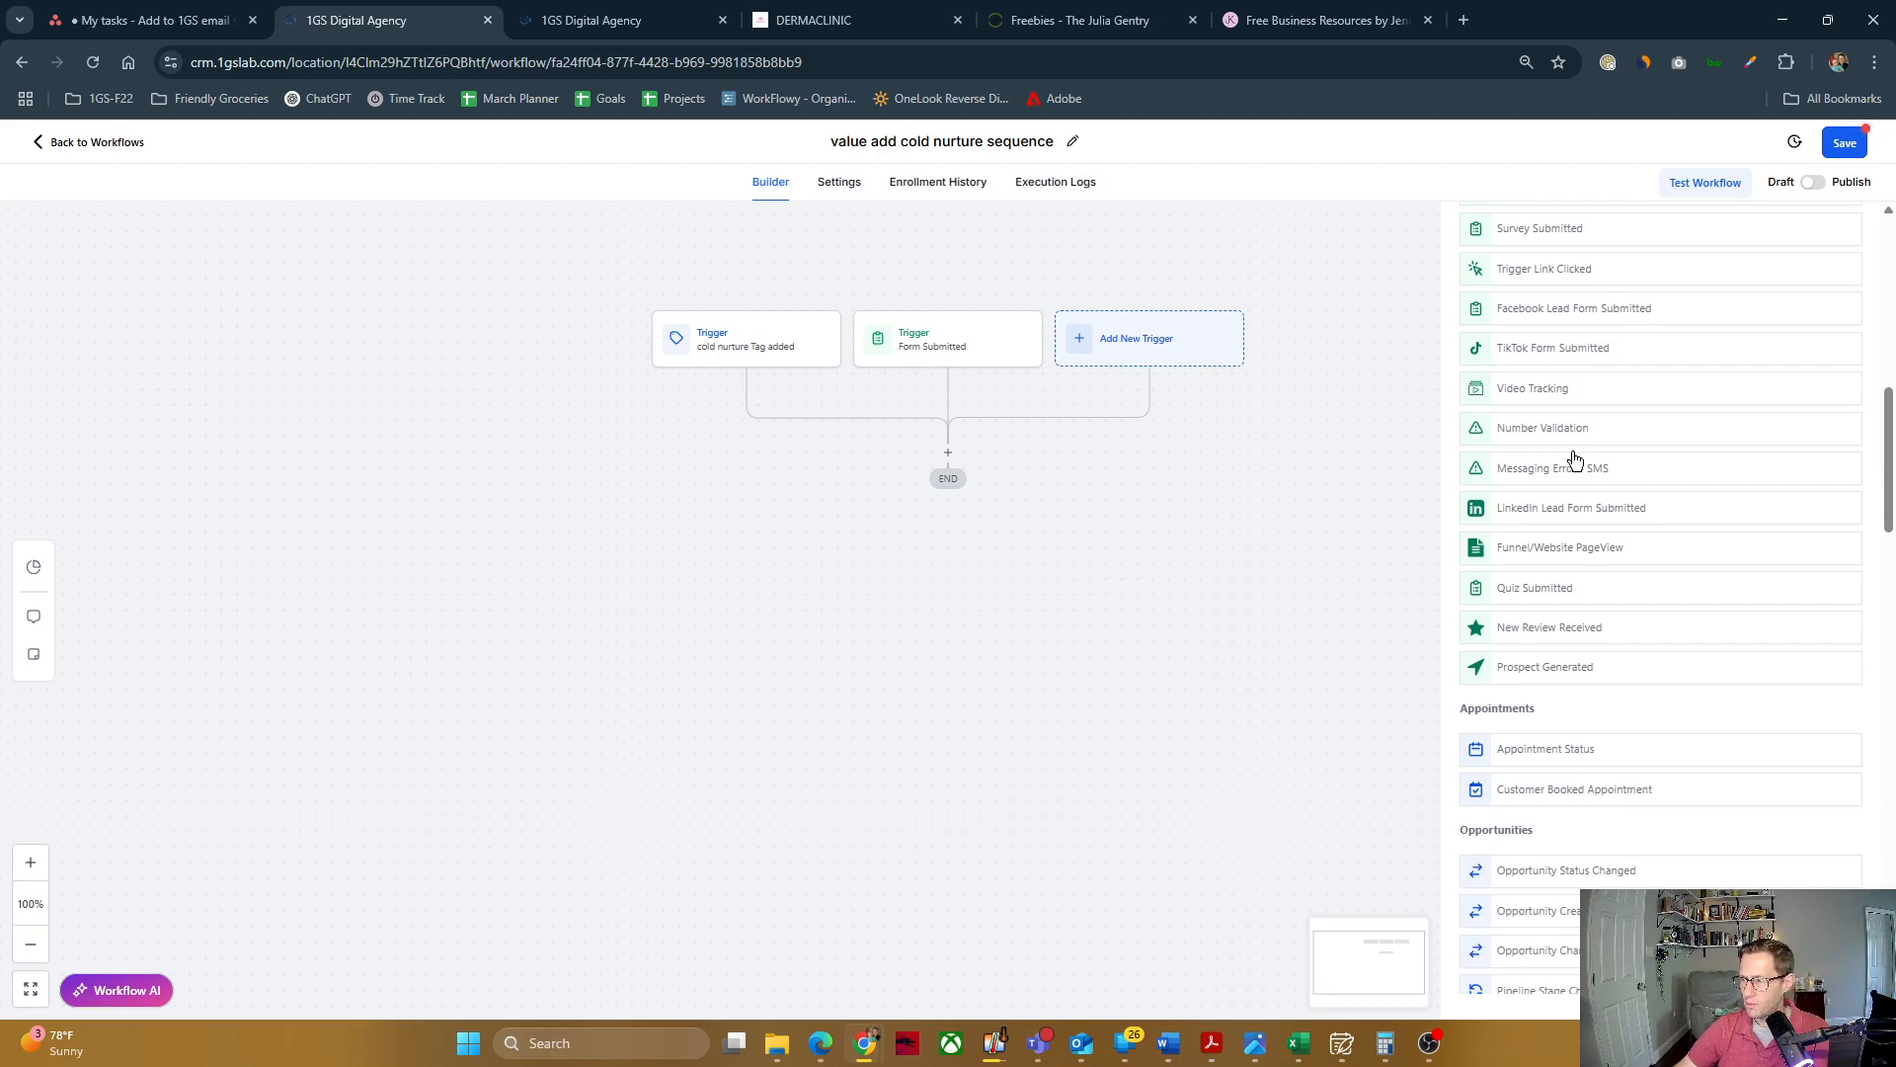
{"action": "scroll", "coordinate": [1639, 671], "scroll_direction": "down", "scroll_amount": 7}
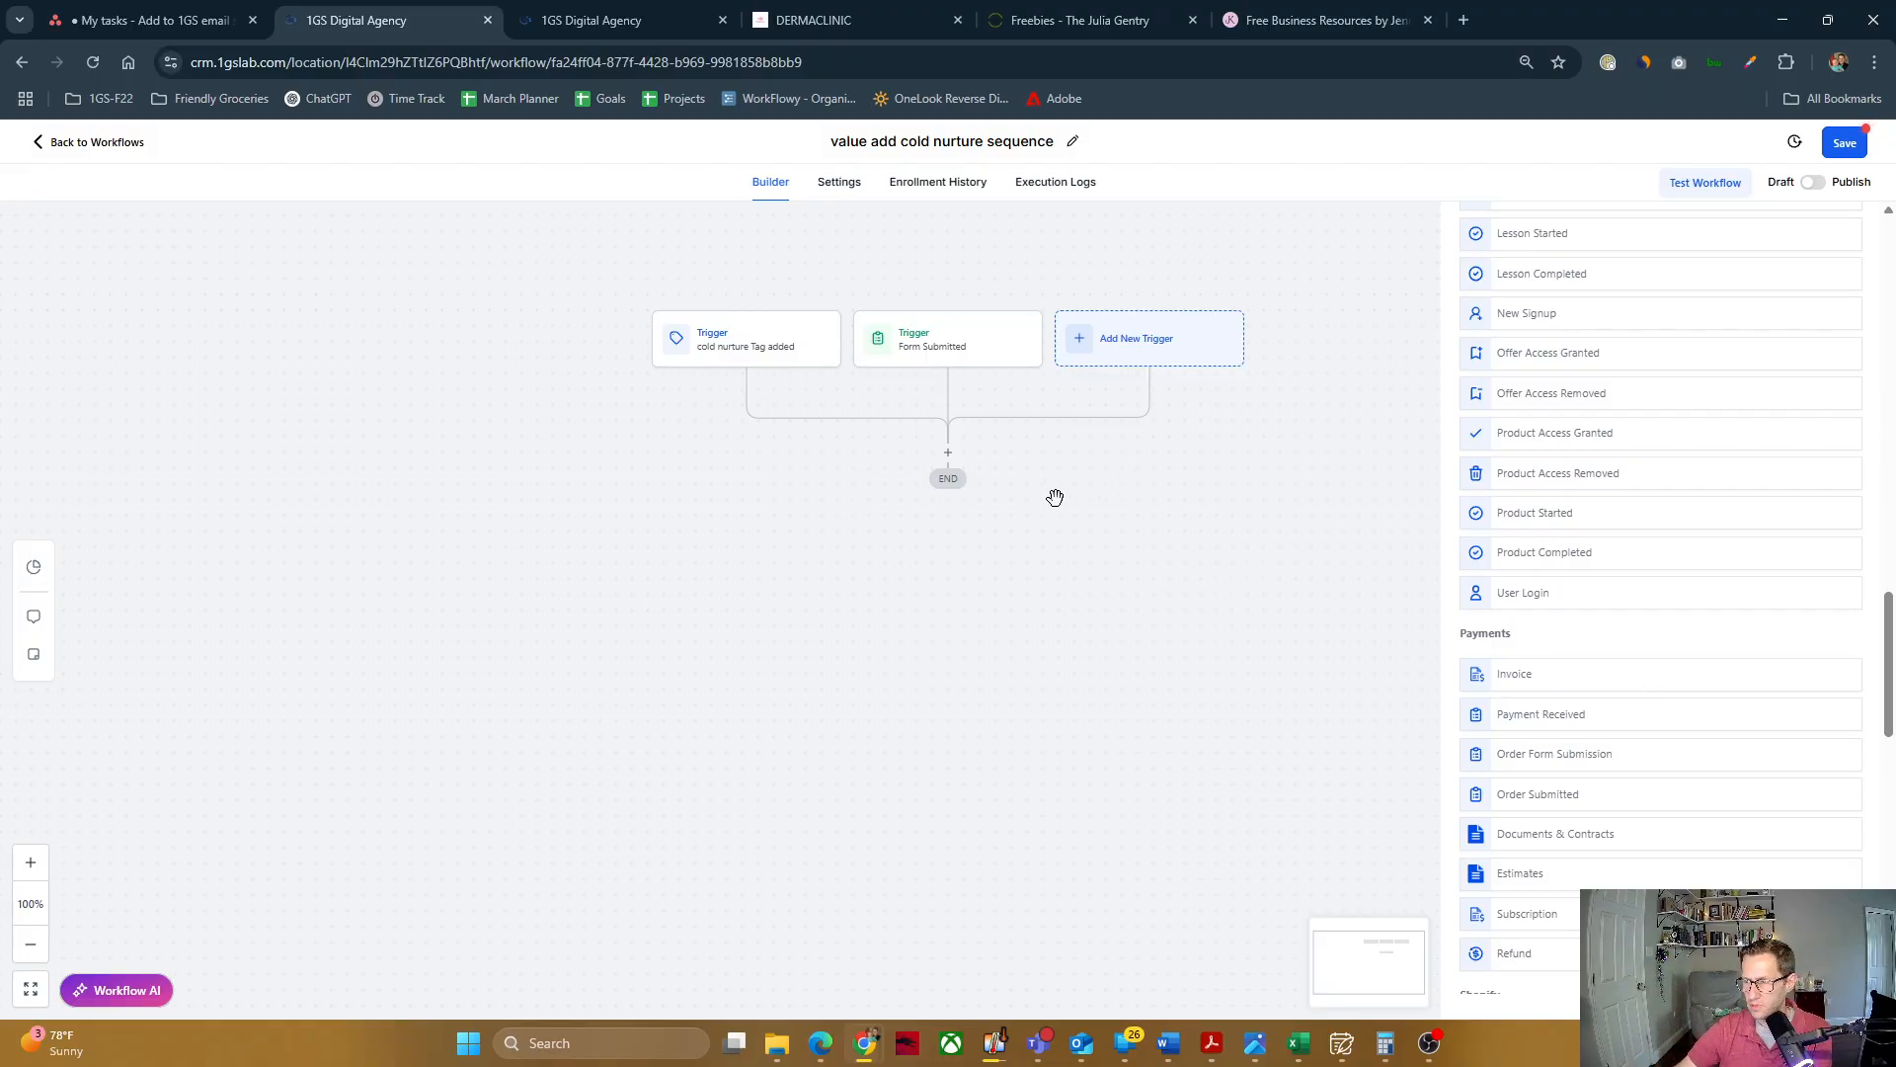
Step: Add an Assign To User action below the two triggers, found by searching the actions for "ass"
{"action": "left_click", "coordinate": [946, 455]}
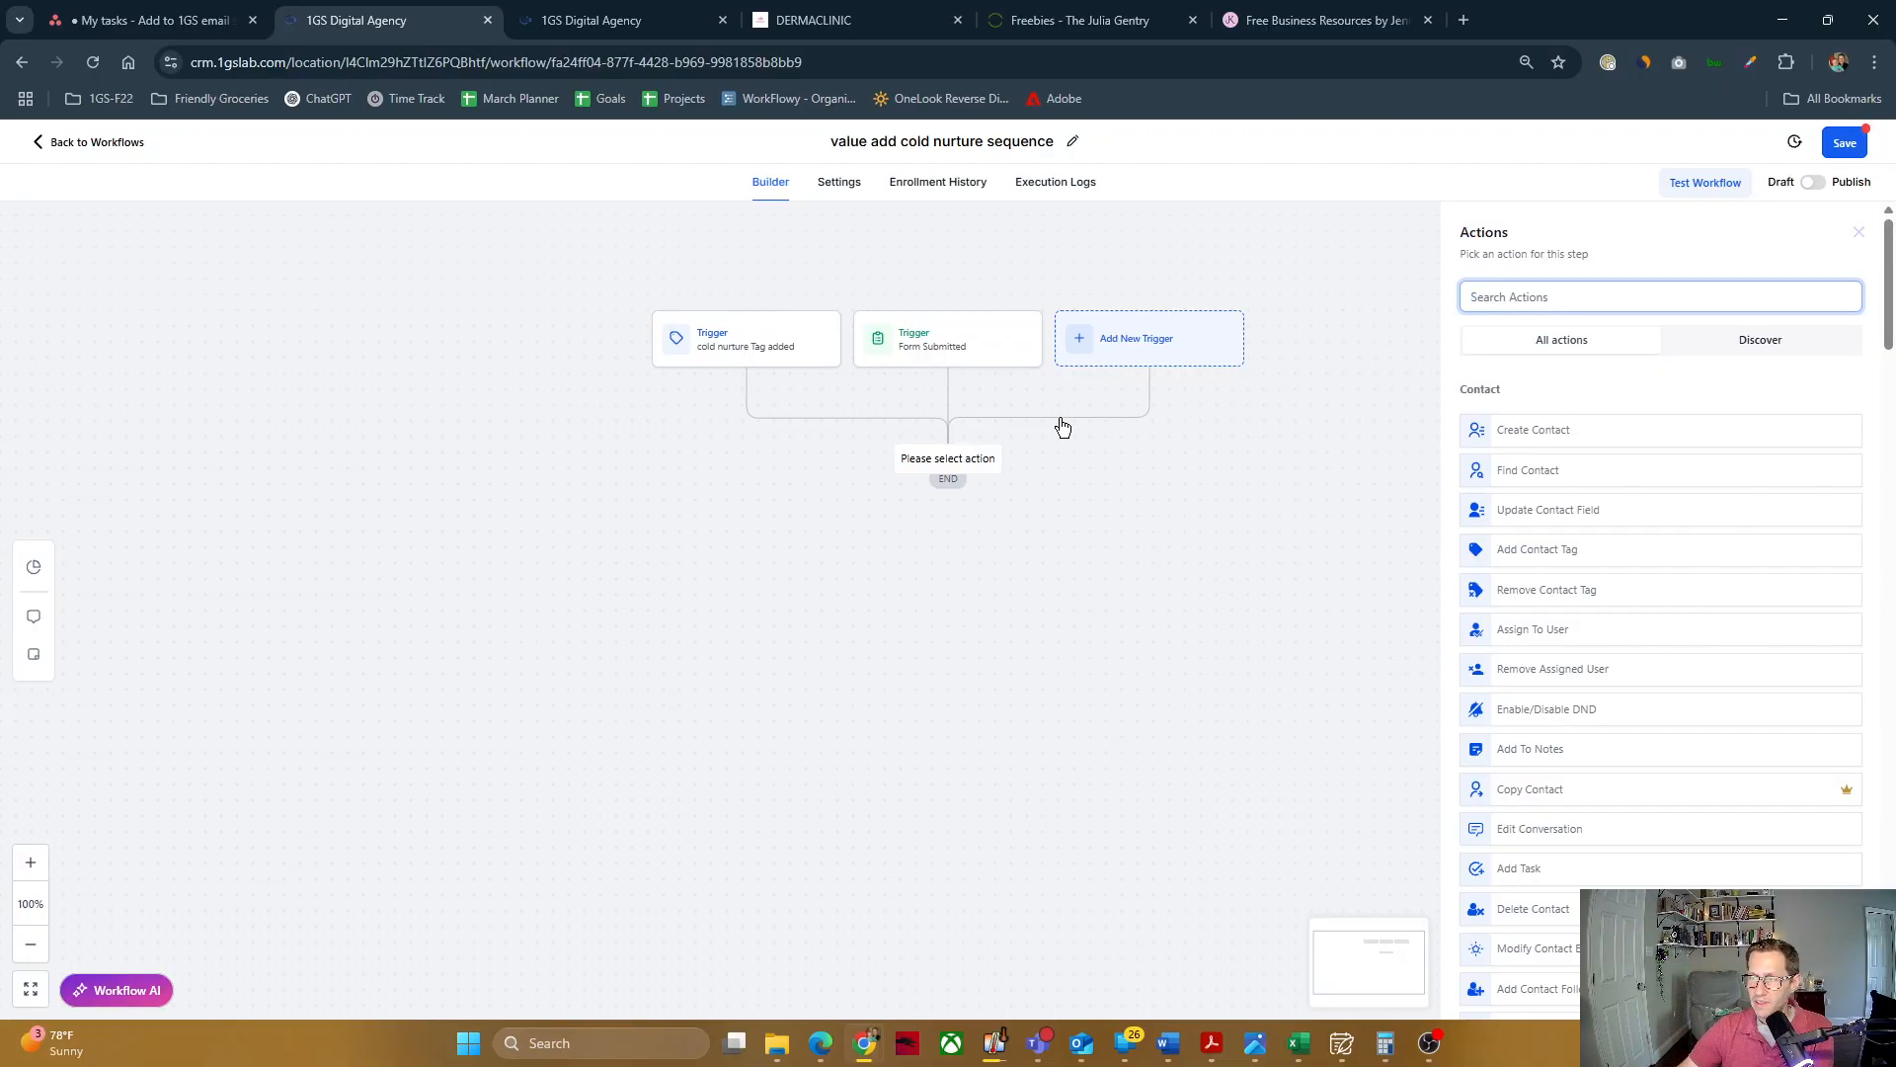
{"action": "left_click", "coordinate": [1611, 300]}
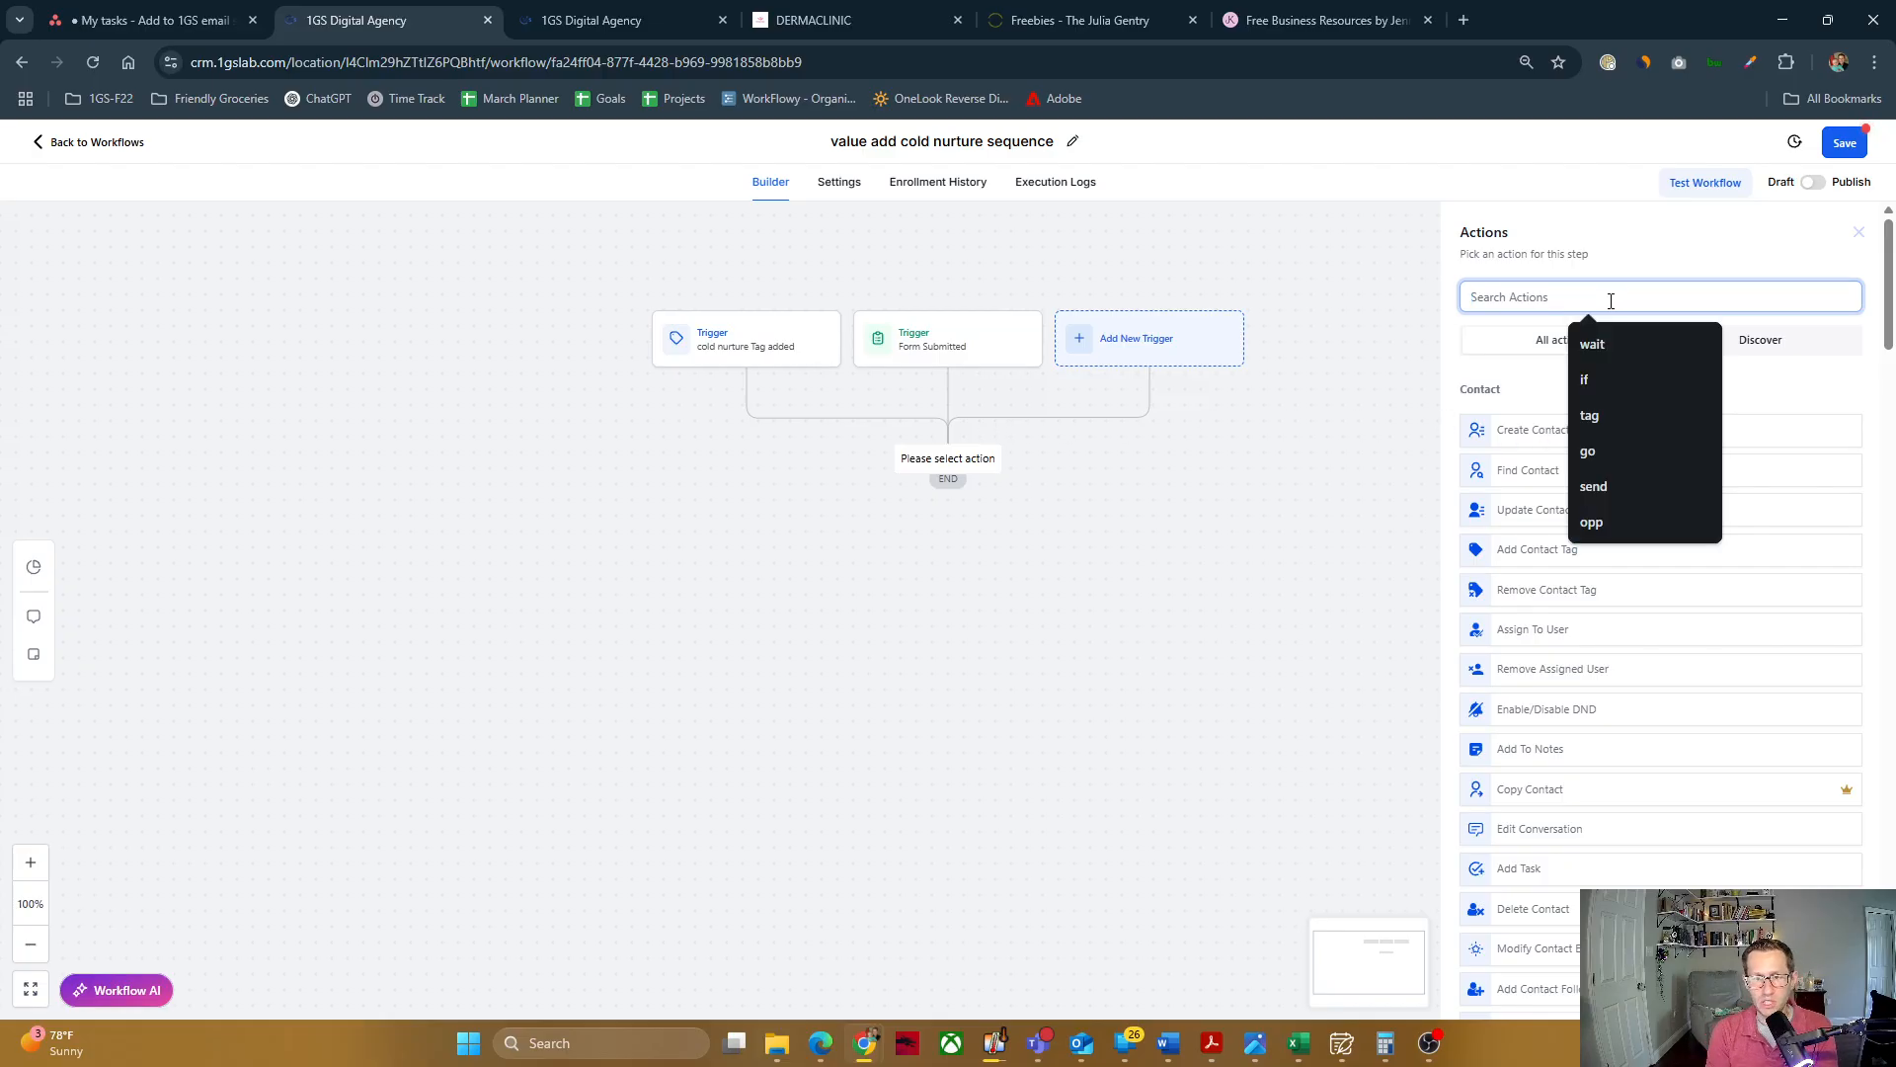
{"action": "type", "text": "ass"}
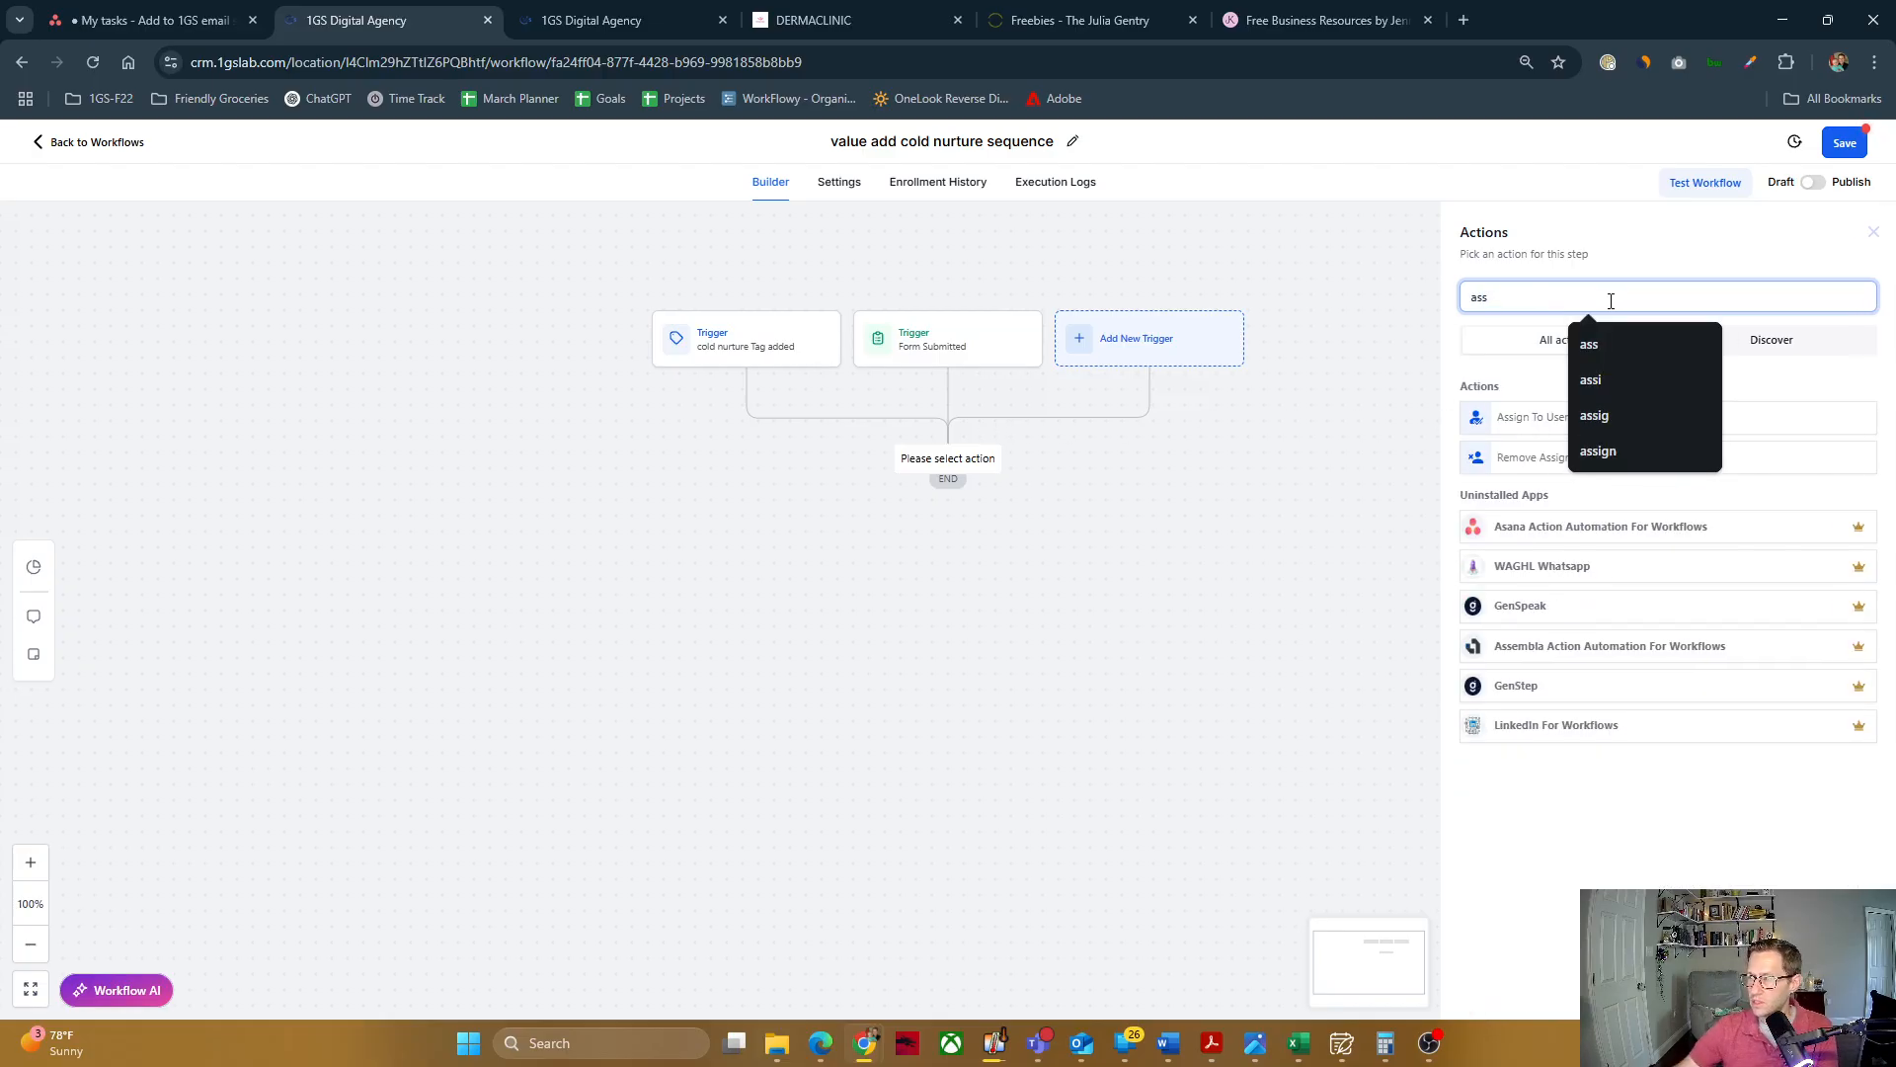
{"action": "left_click", "coordinate": [1514, 421]}
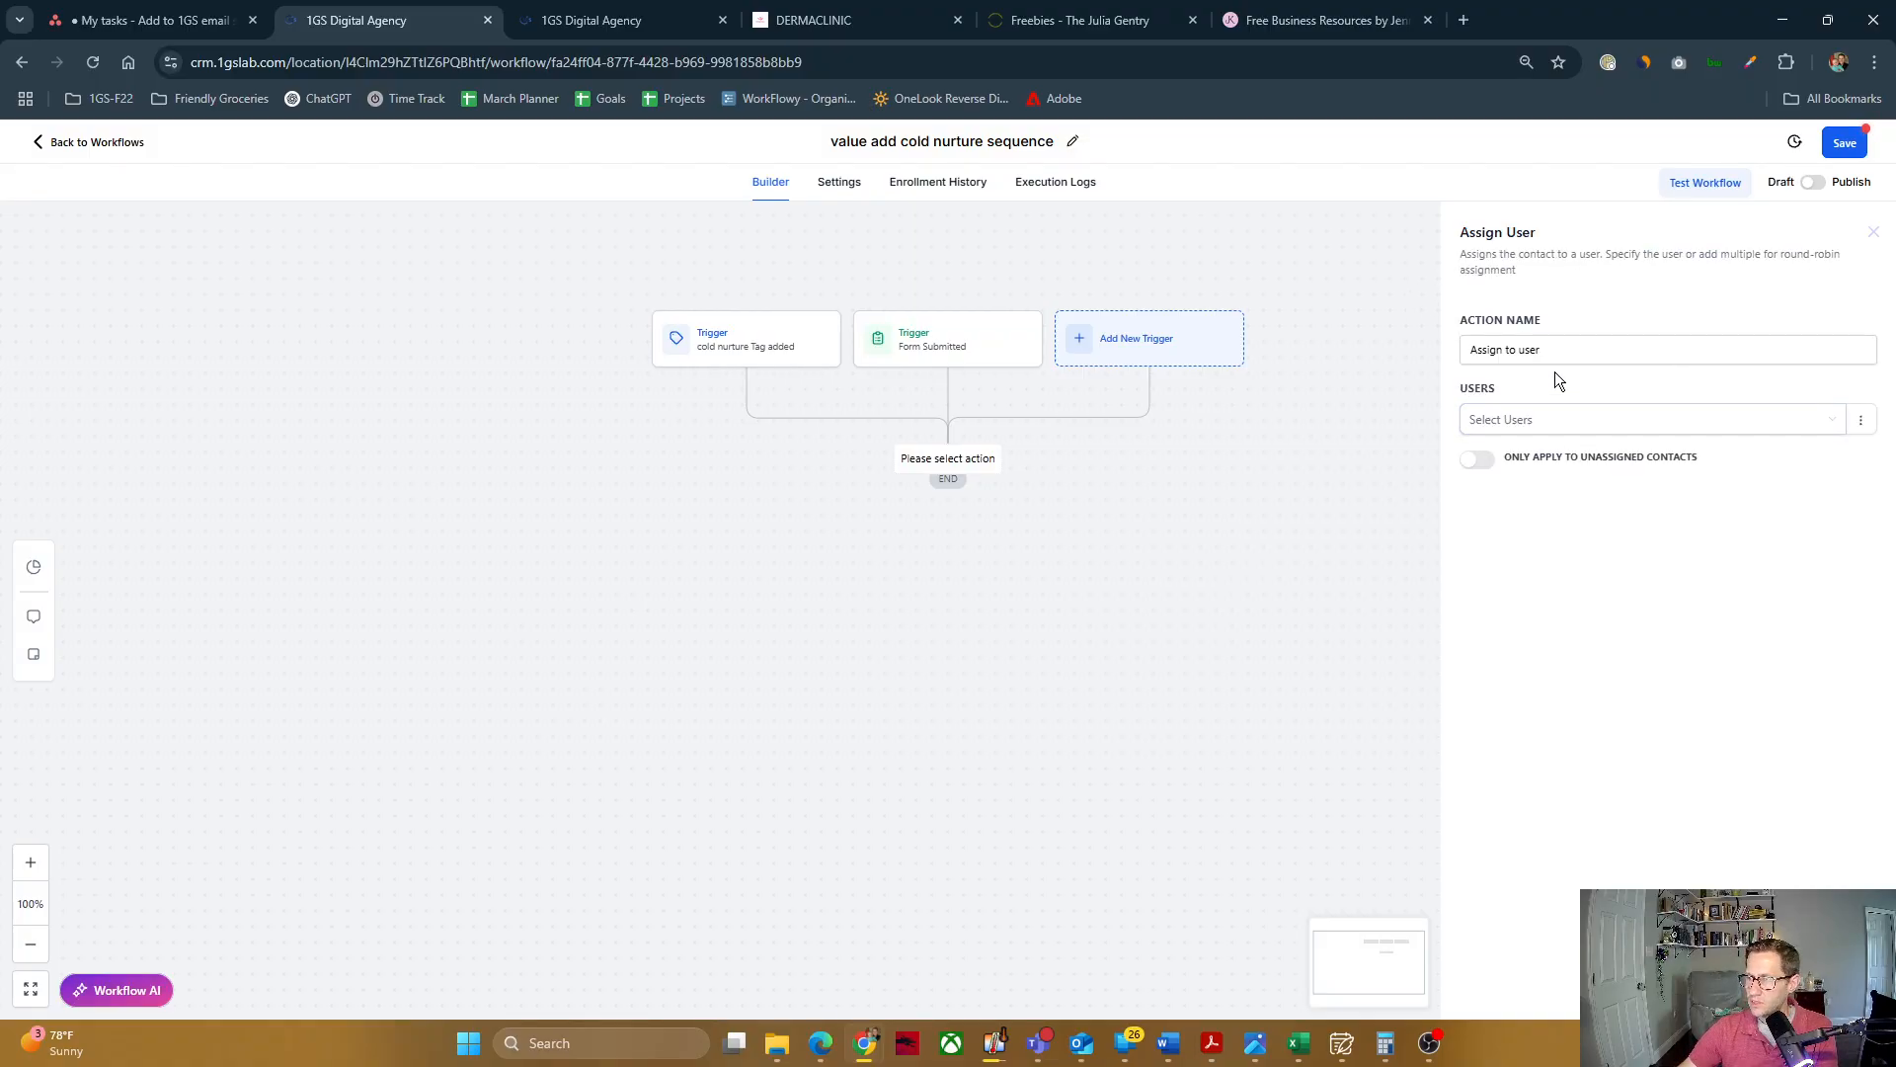
Step: Choose the account user to assign contacts to, limit the assignment to unassigned contacts, and save the action
{"action": "left_click", "coordinate": [1533, 420]}
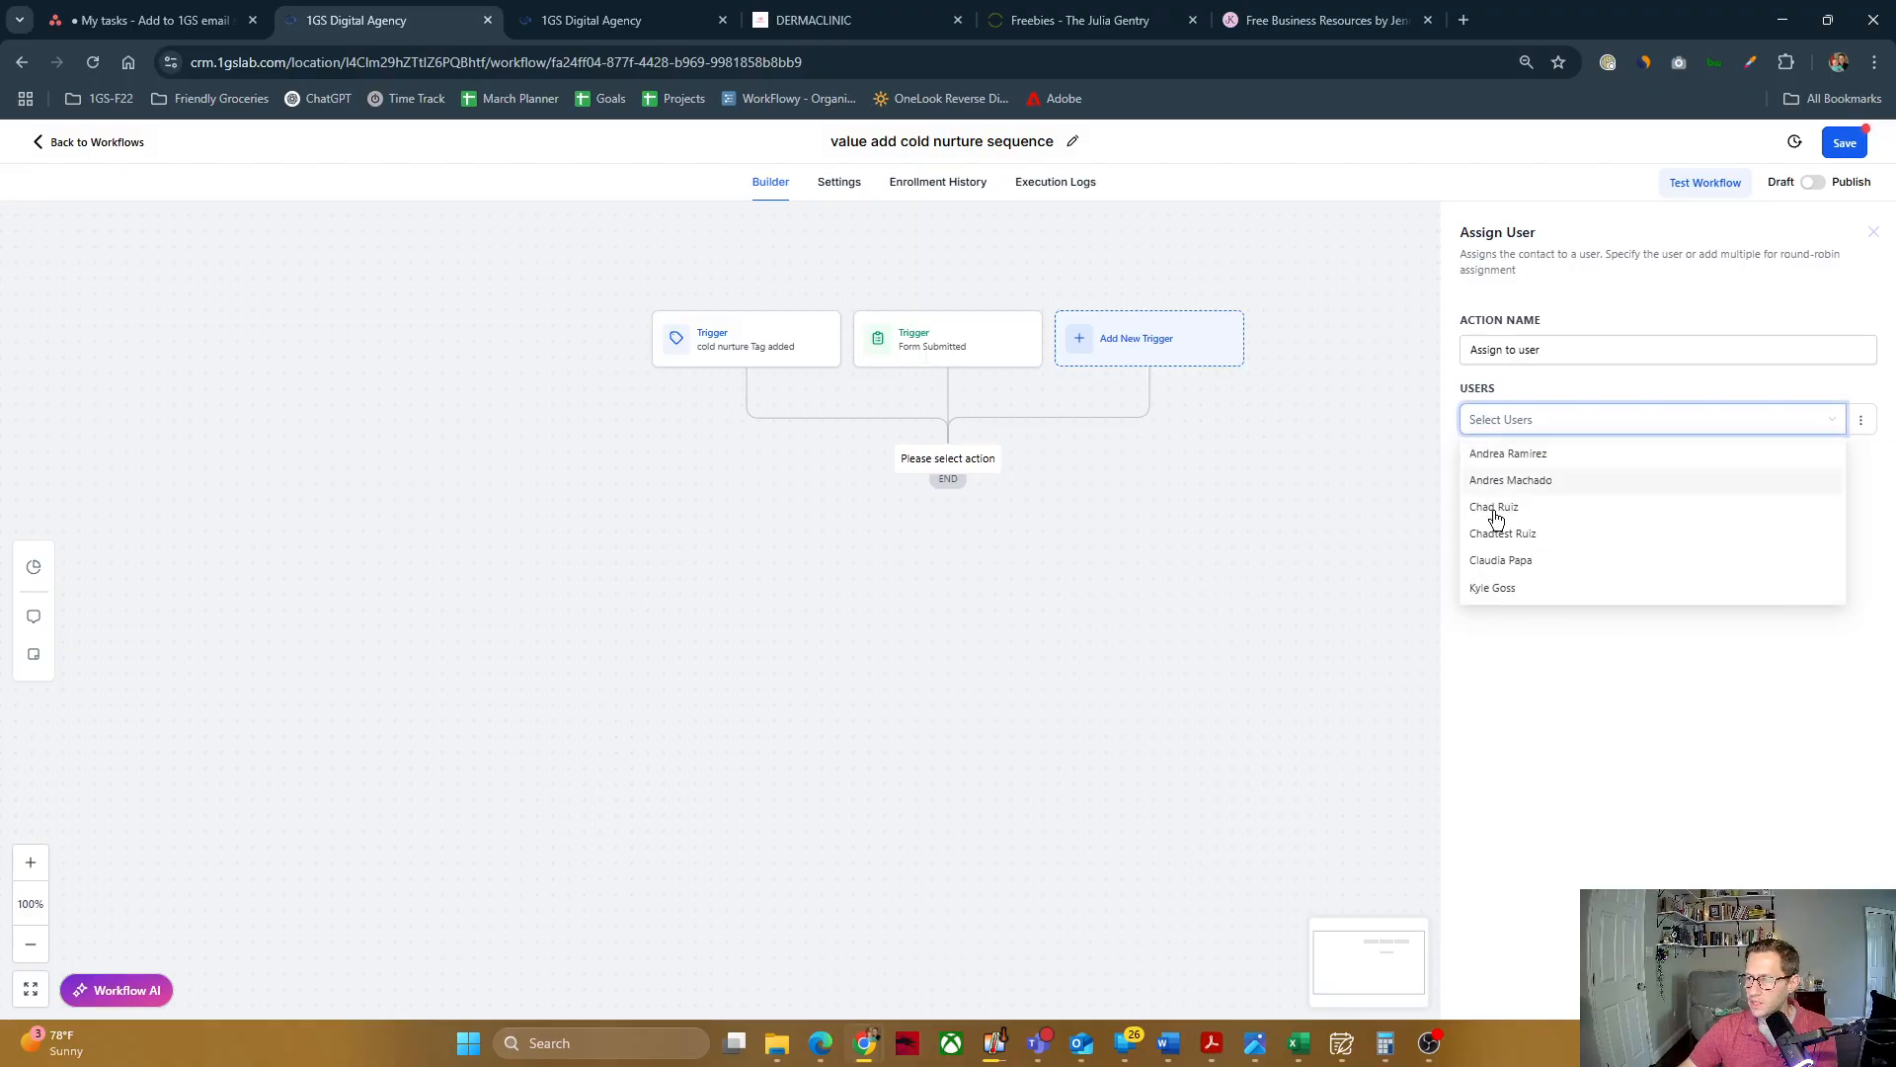
{"action": "left_click", "coordinate": [1494, 516]}
{"action": "left_click", "coordinate": [1584, 656]}
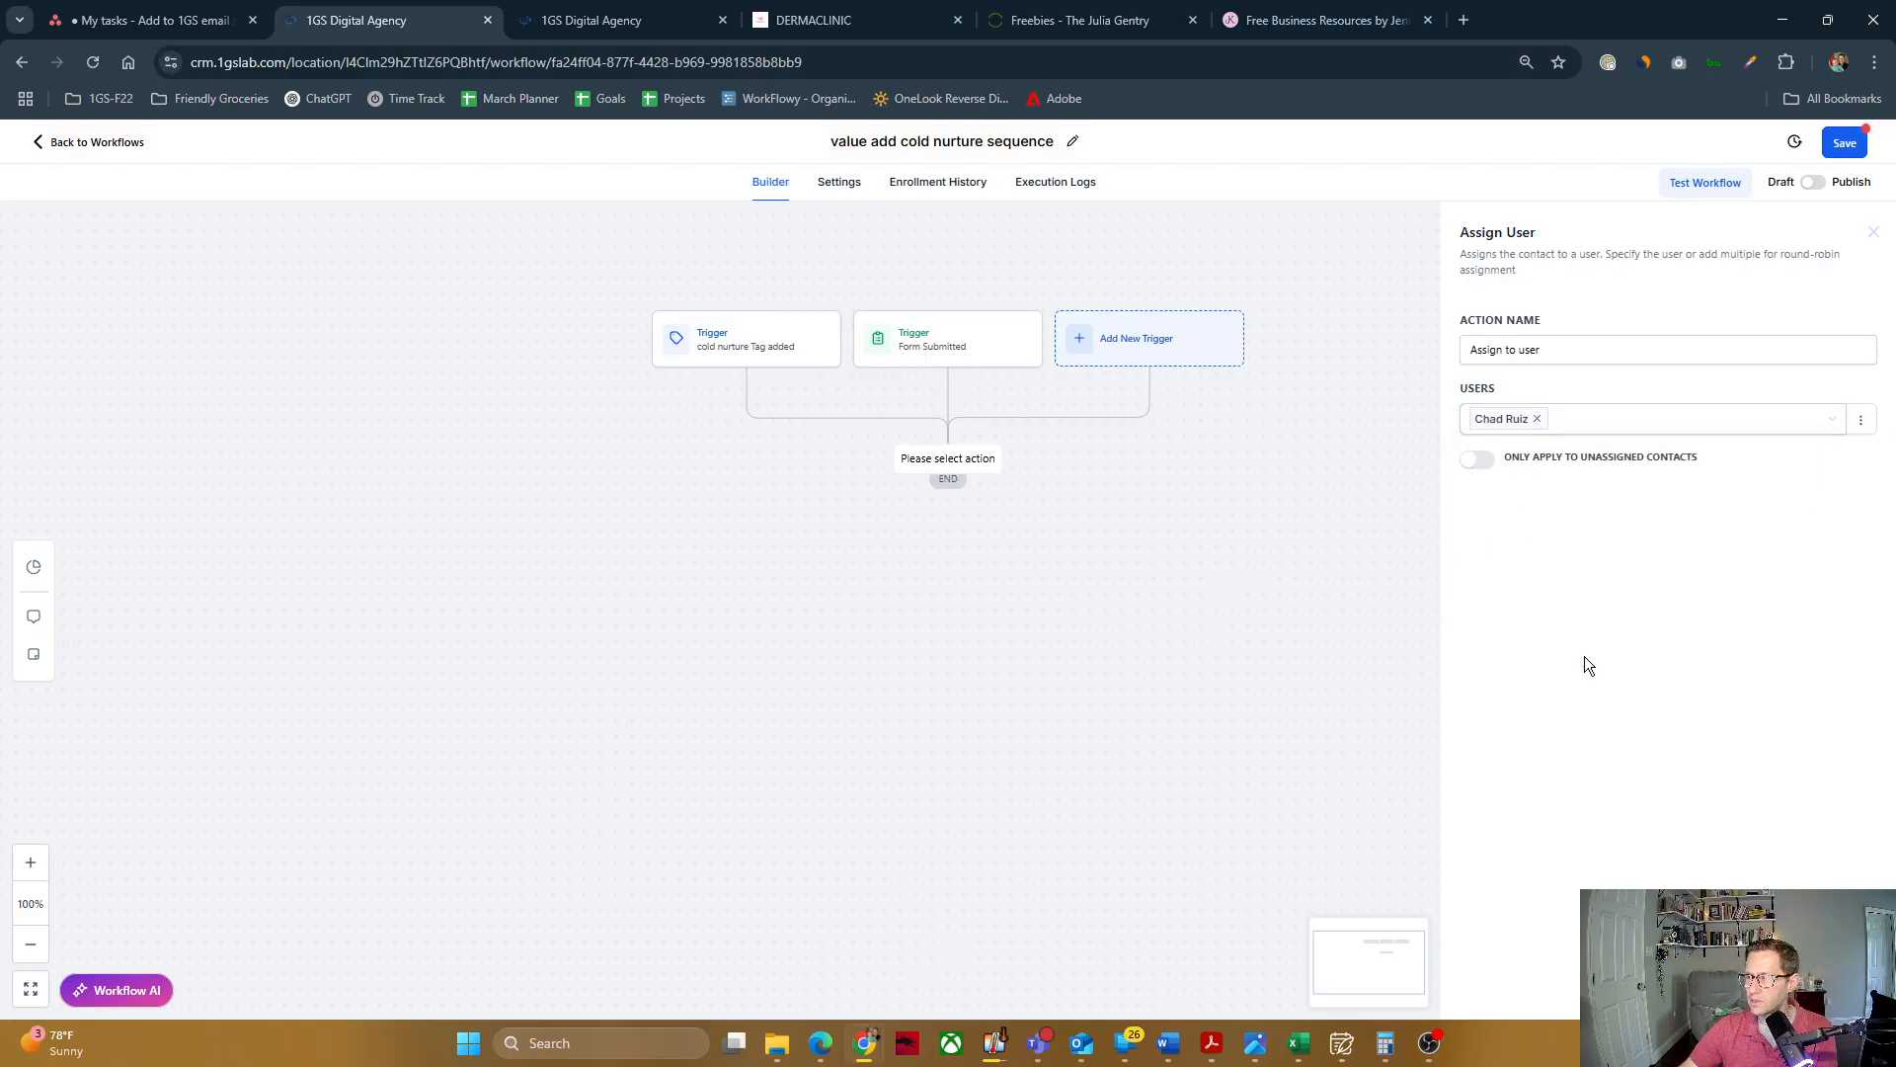
{"action": "left_click", "coordinate": [1484, 461]}
{"action": "left_click", "coordinate": [1837, 987]}
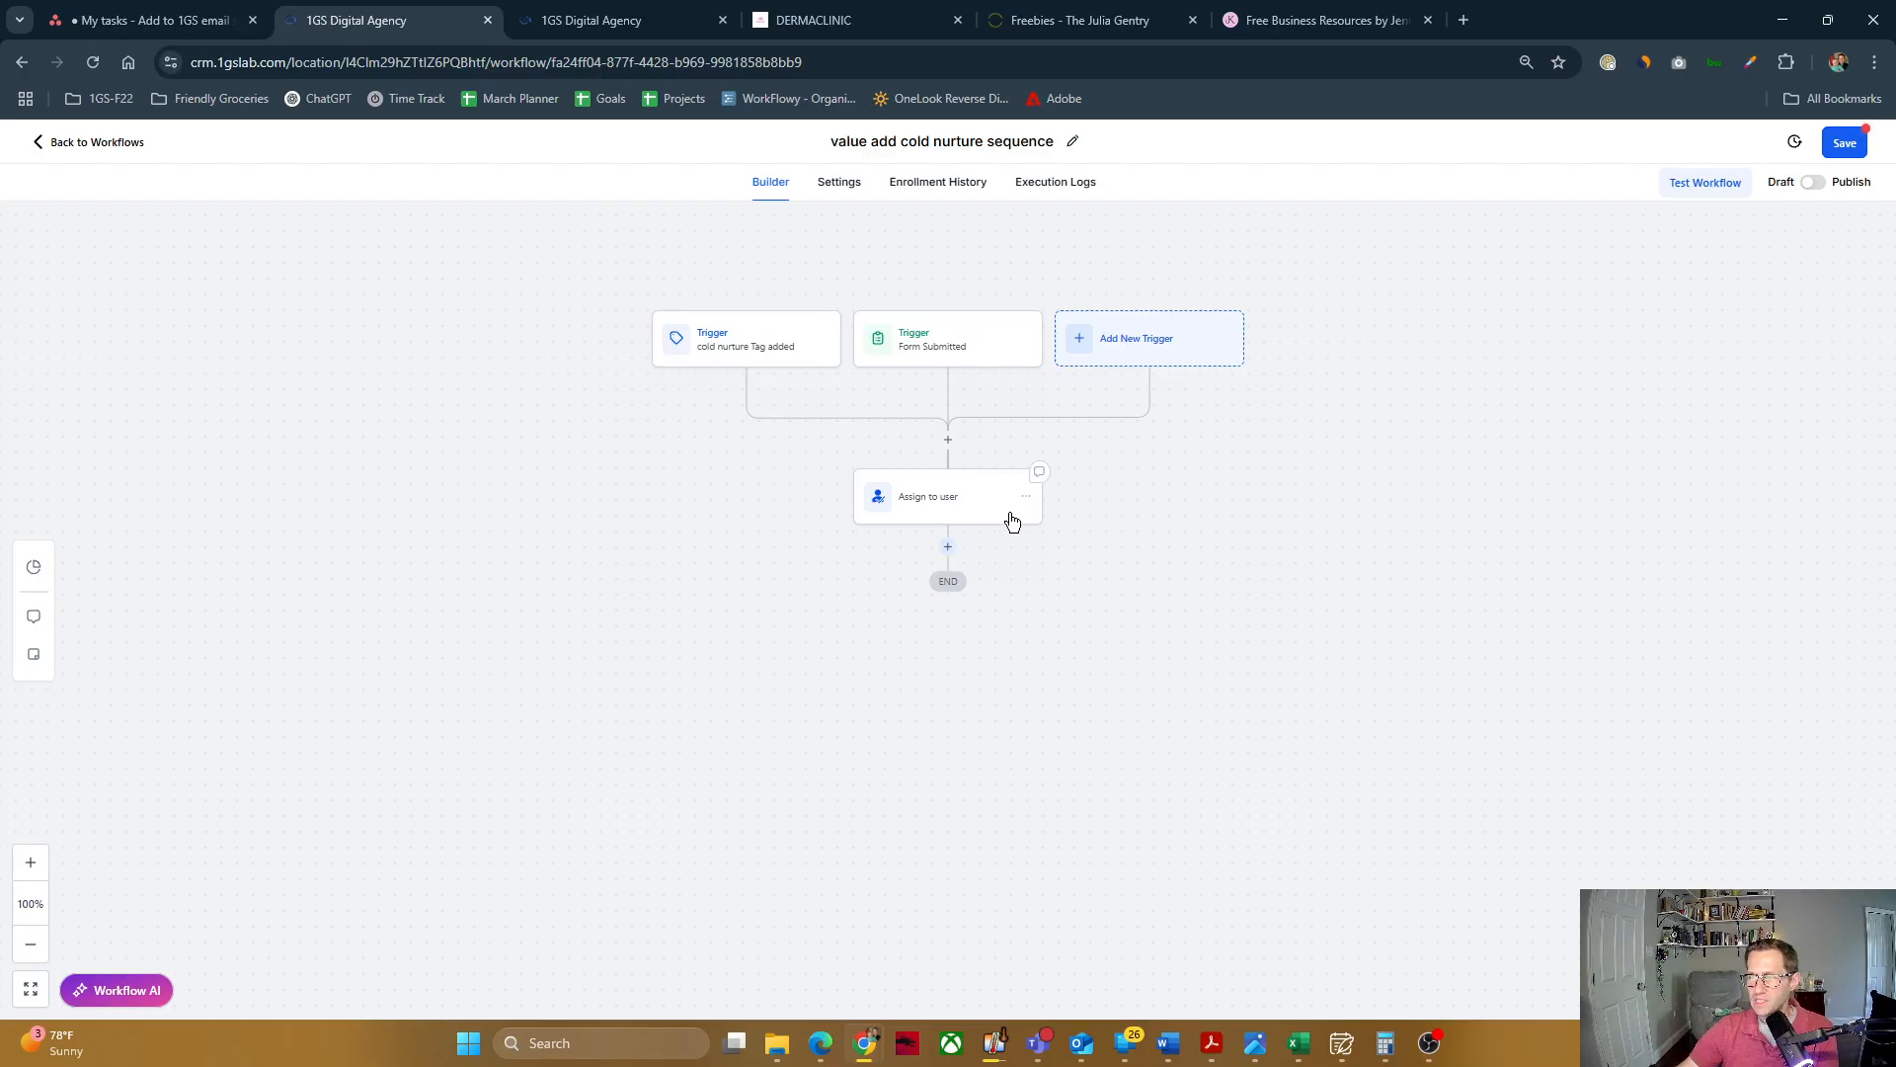
{"action": "left_click", "coordinate": [948, 548]}
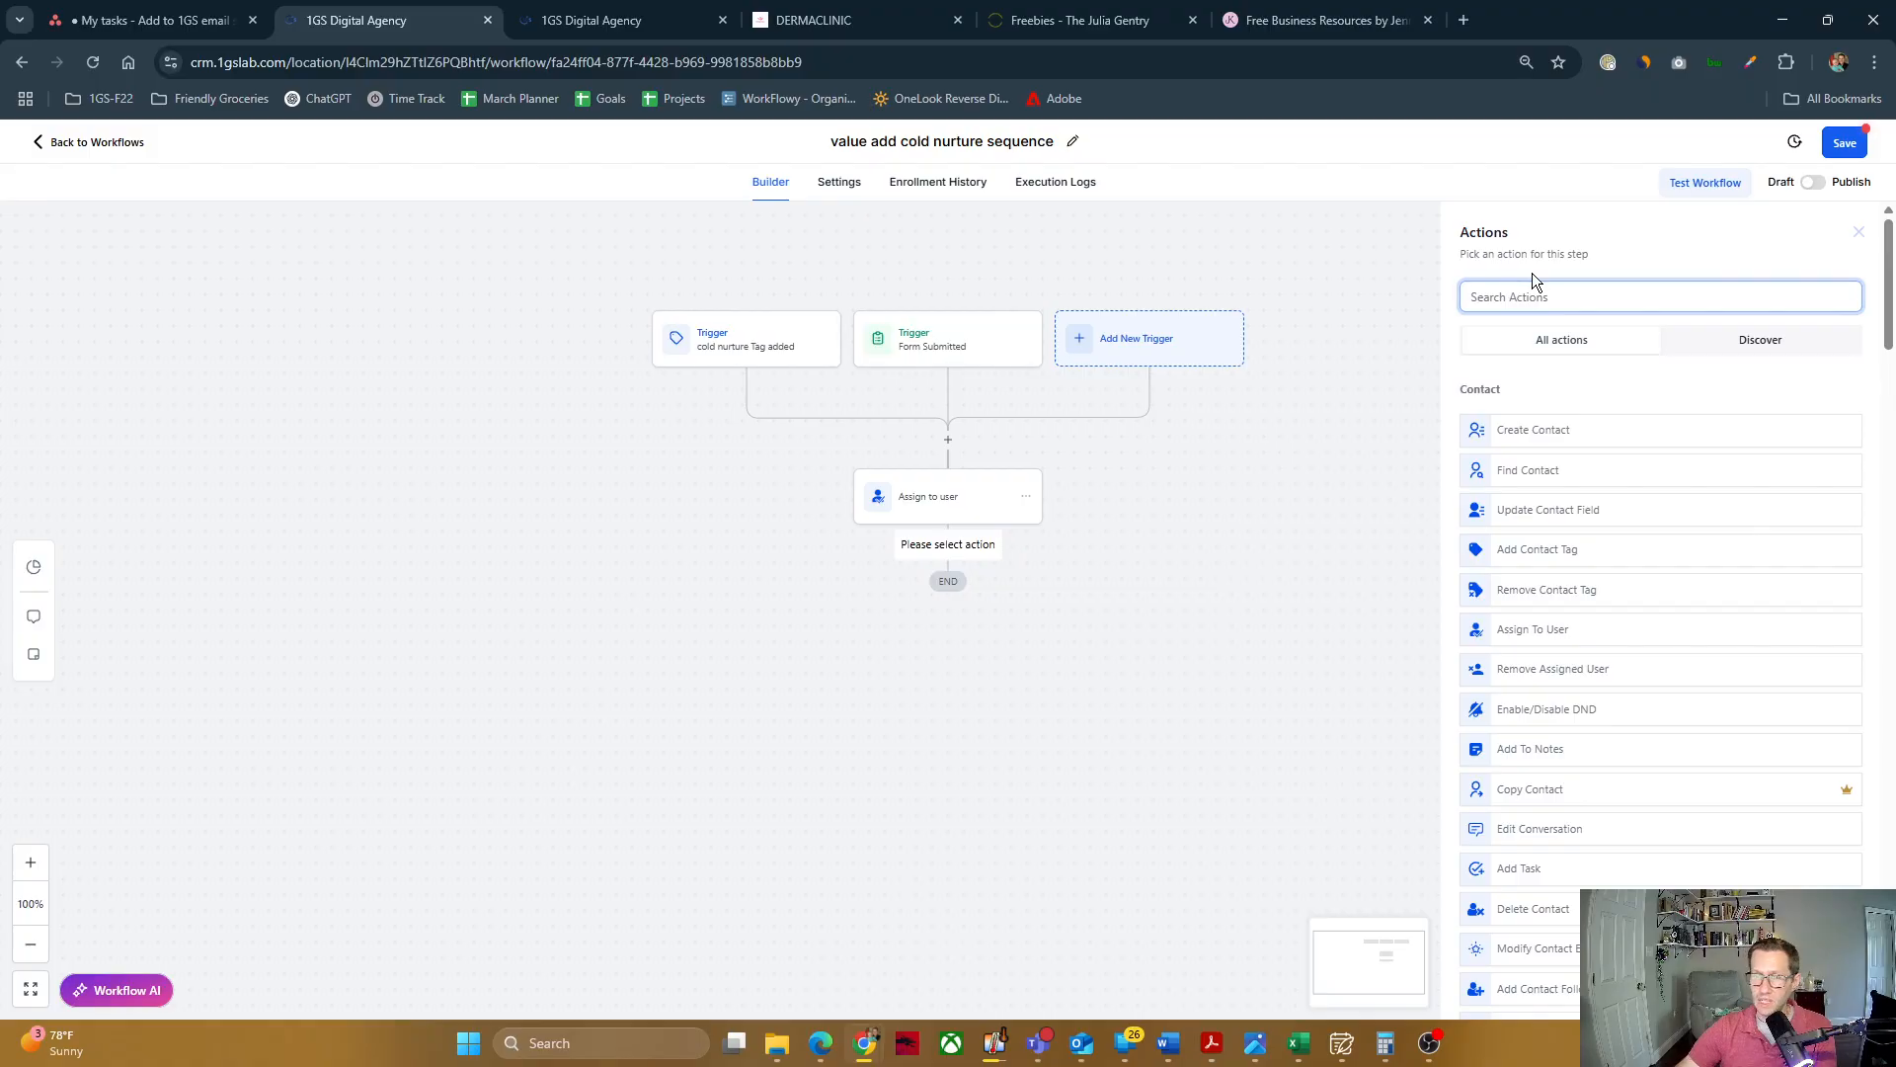
{"action": "type", "text": "wait"}
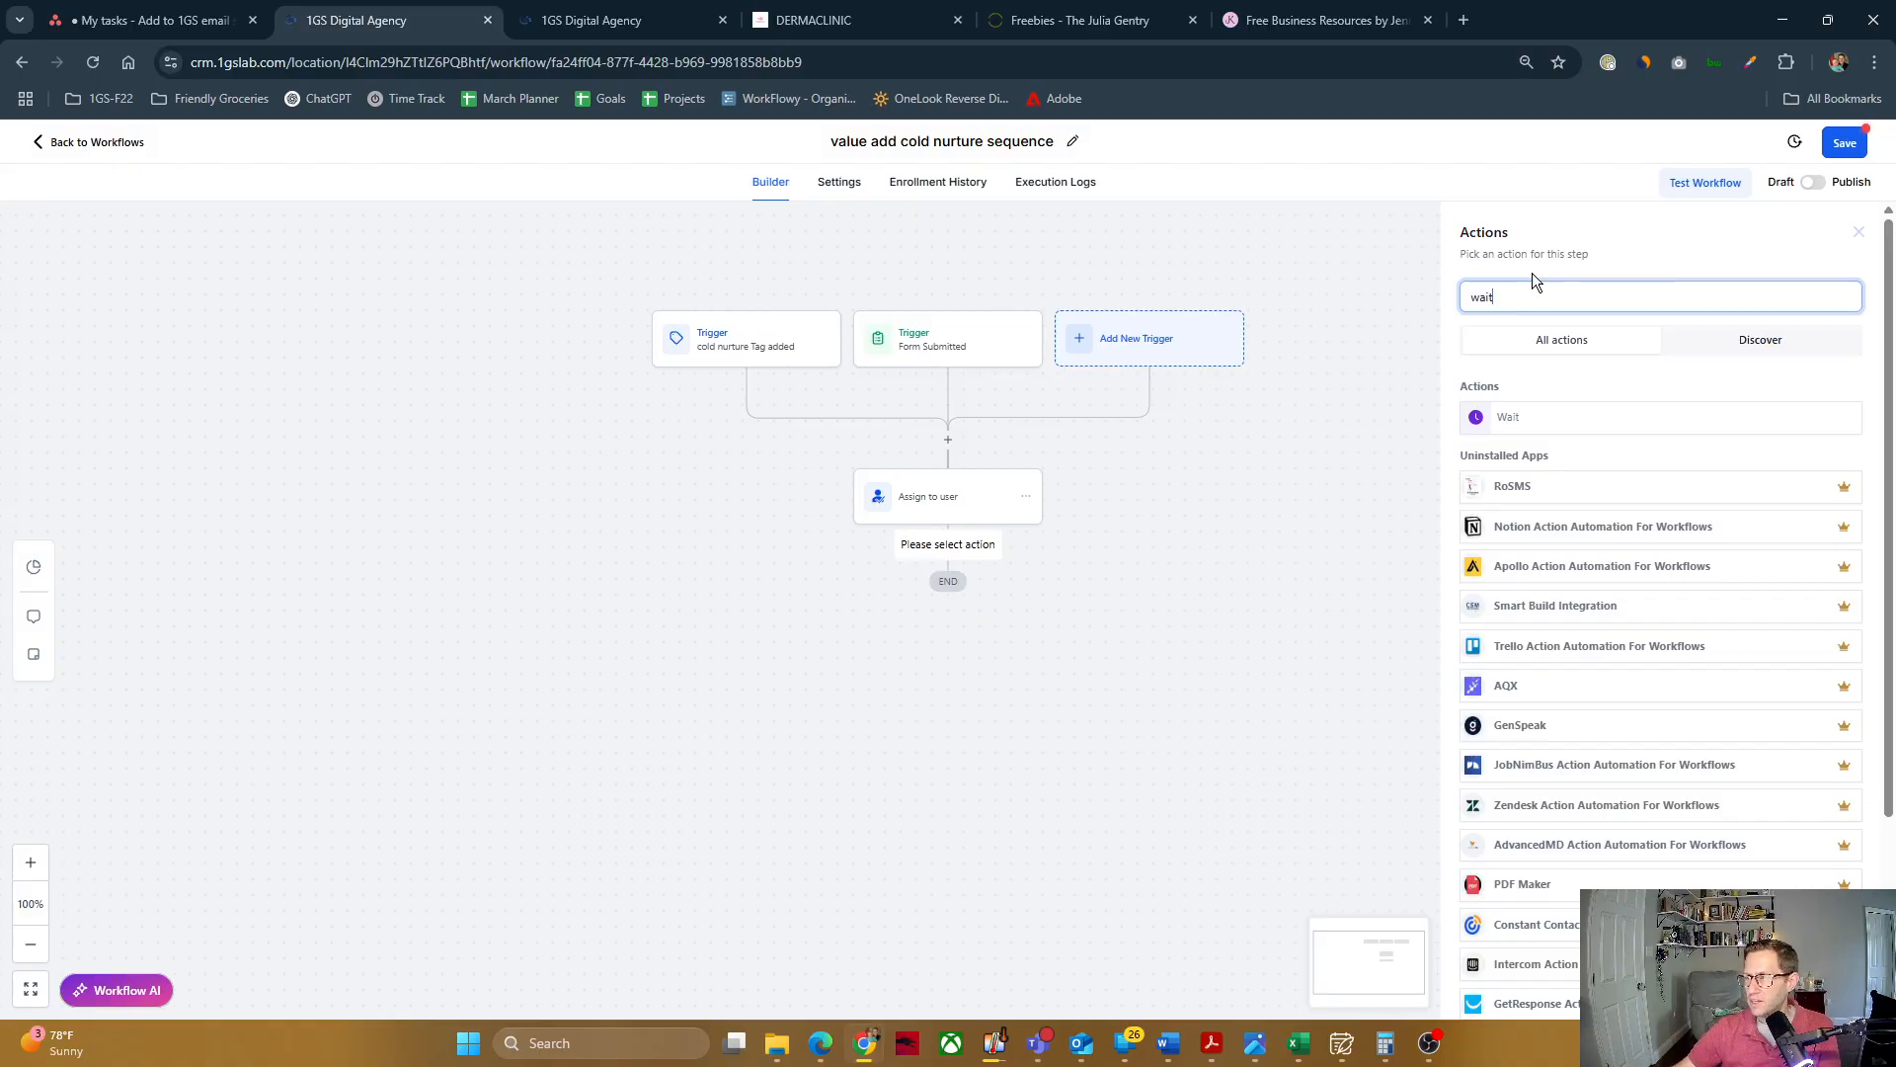
{"action": "left_click", "coordinate": [1491, 417]}
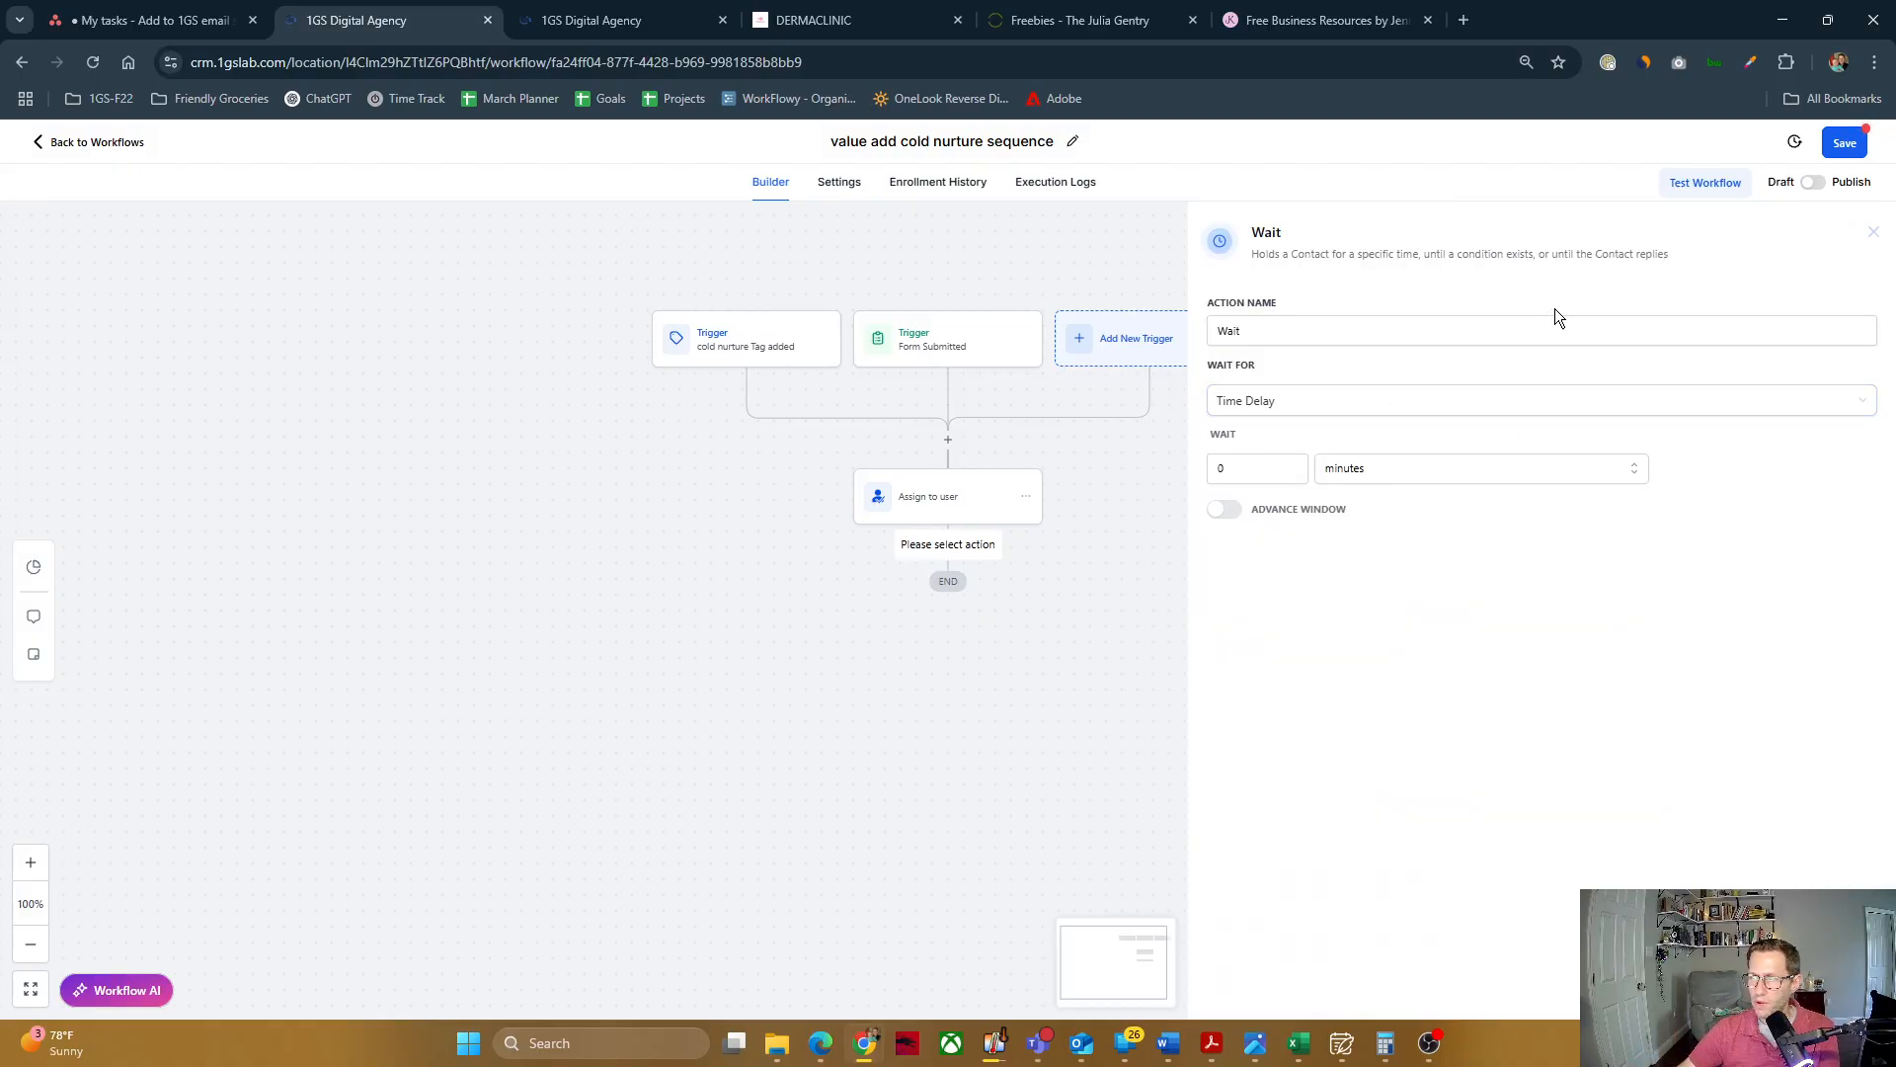
{"action": "left_click", "coordinate": [1874, 232]}
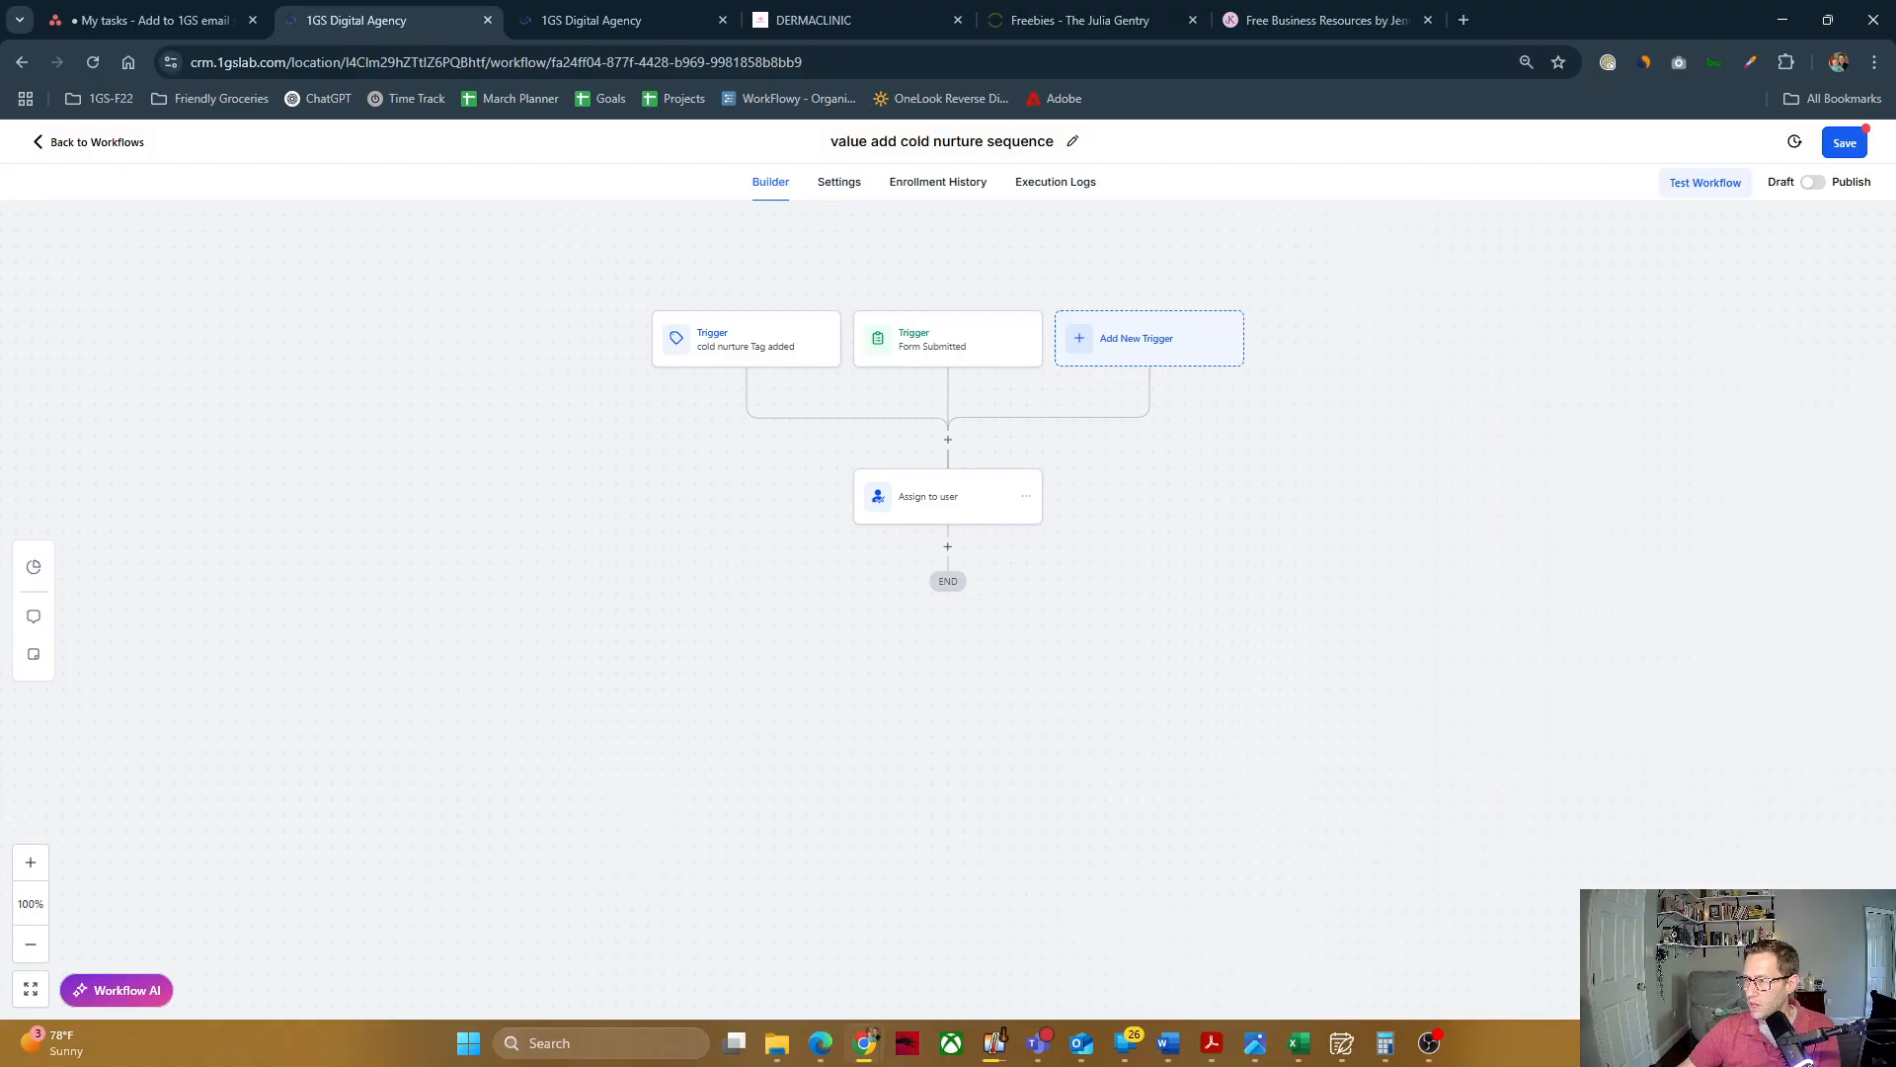
{"action": "left_click", "coordinate": [948, 552]}
{"action": "left_click", "coordinate": [1593, 297]}
{"action": "type", "text": "wait"}
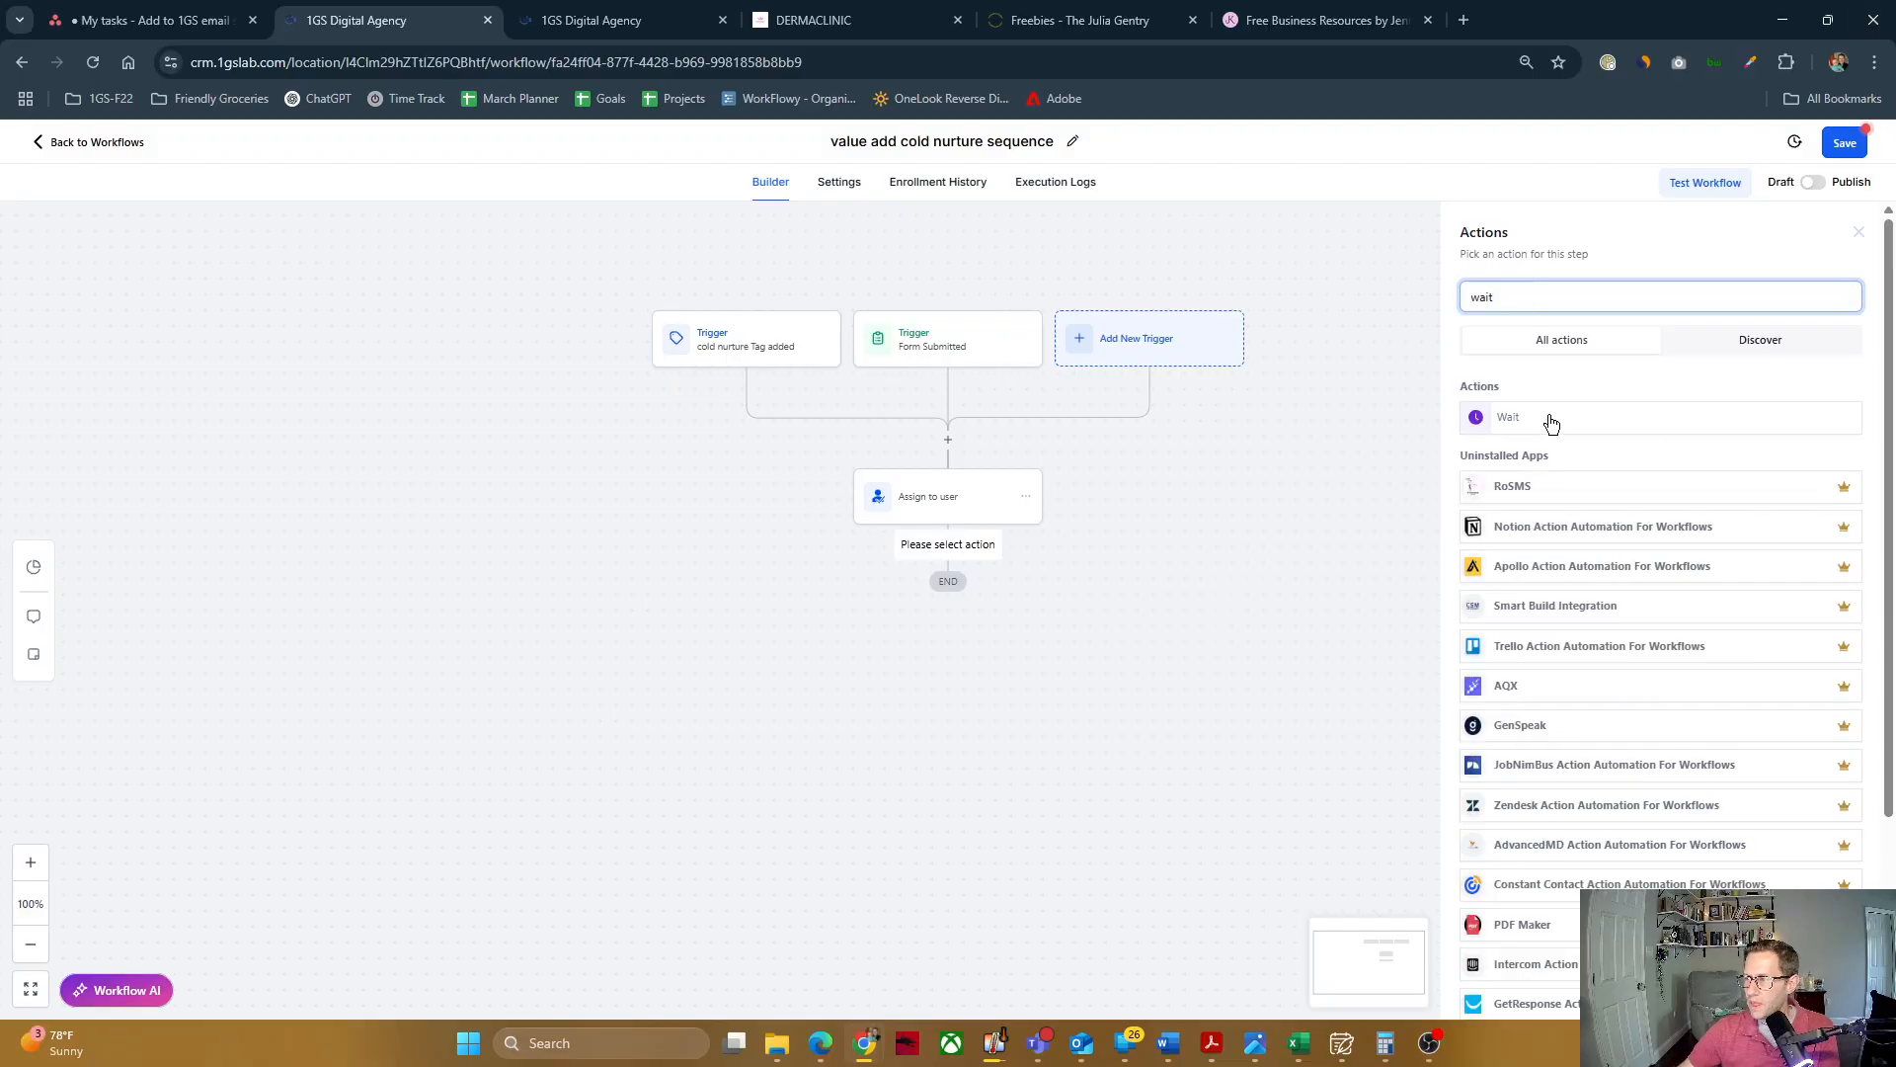
{"action": "left_click", "coordinate": [1512, 417]}
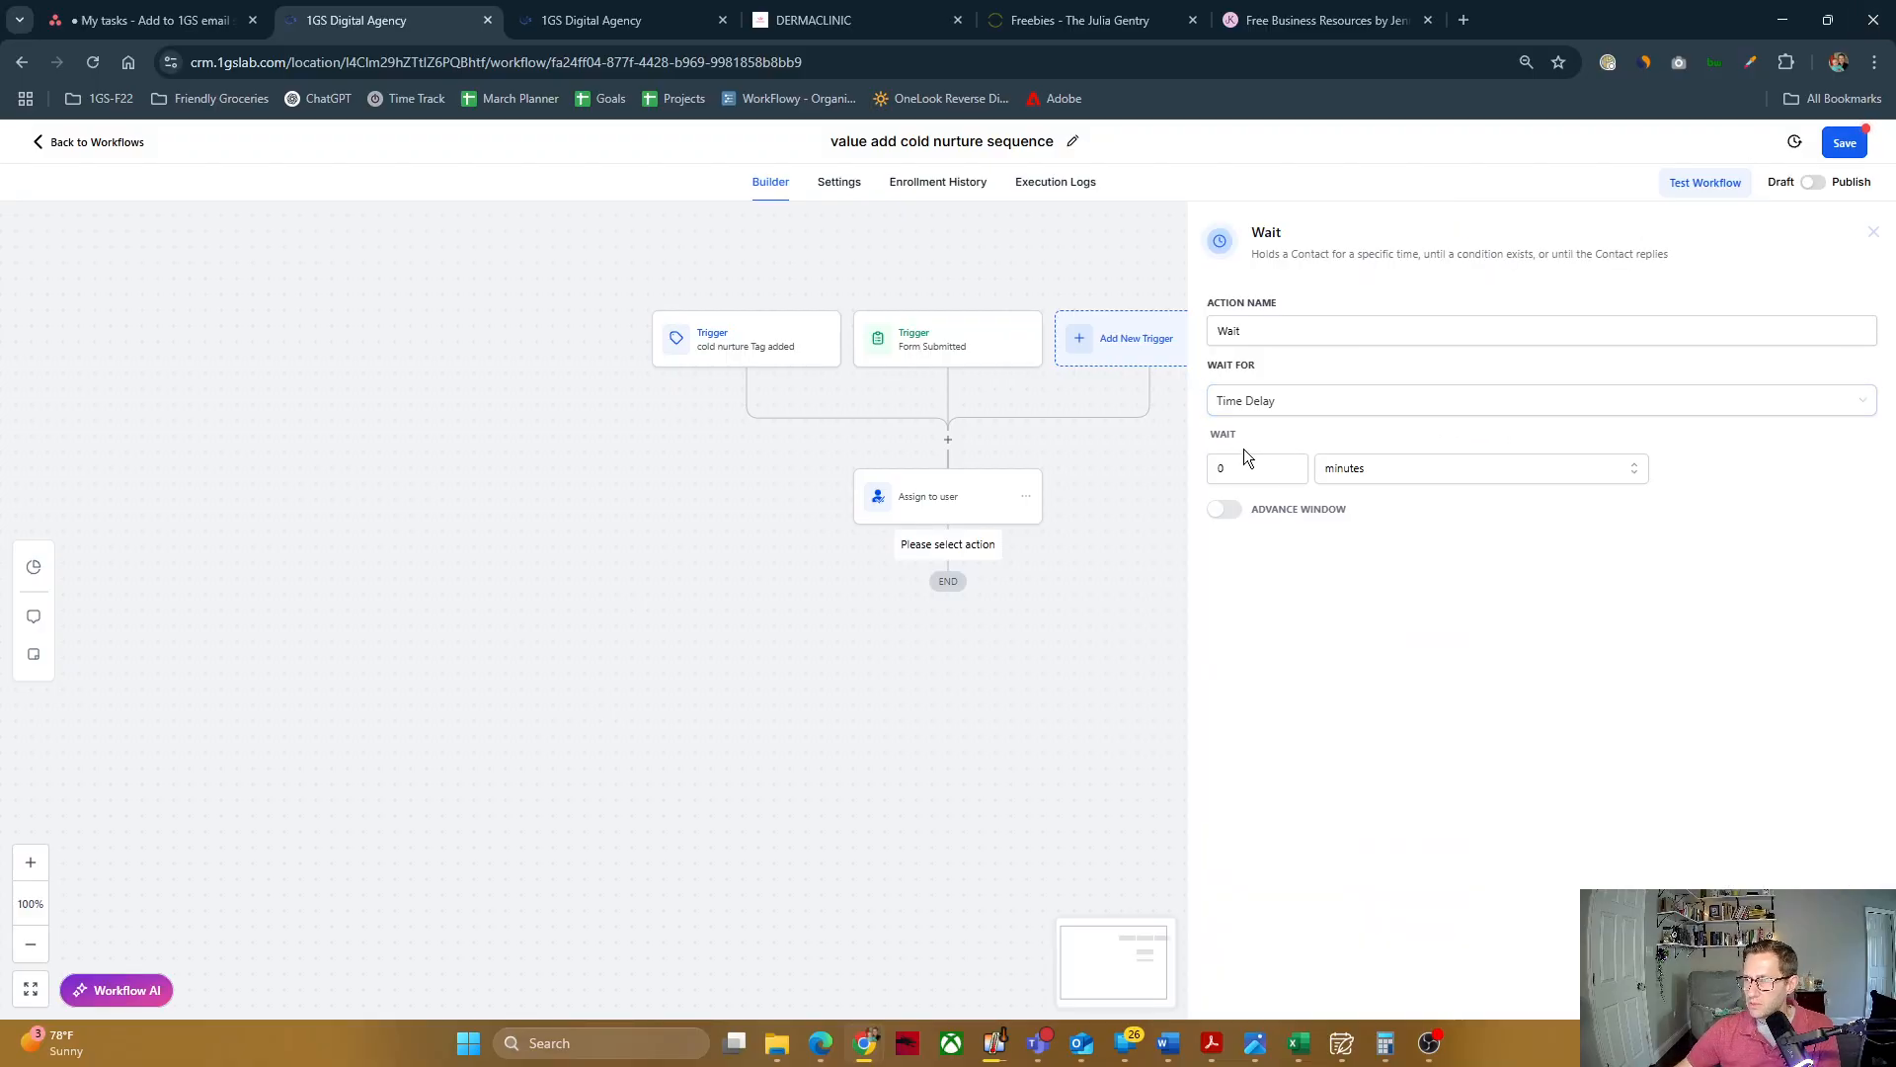
{"action": "left_click", "coordinate": [1363, 466]}
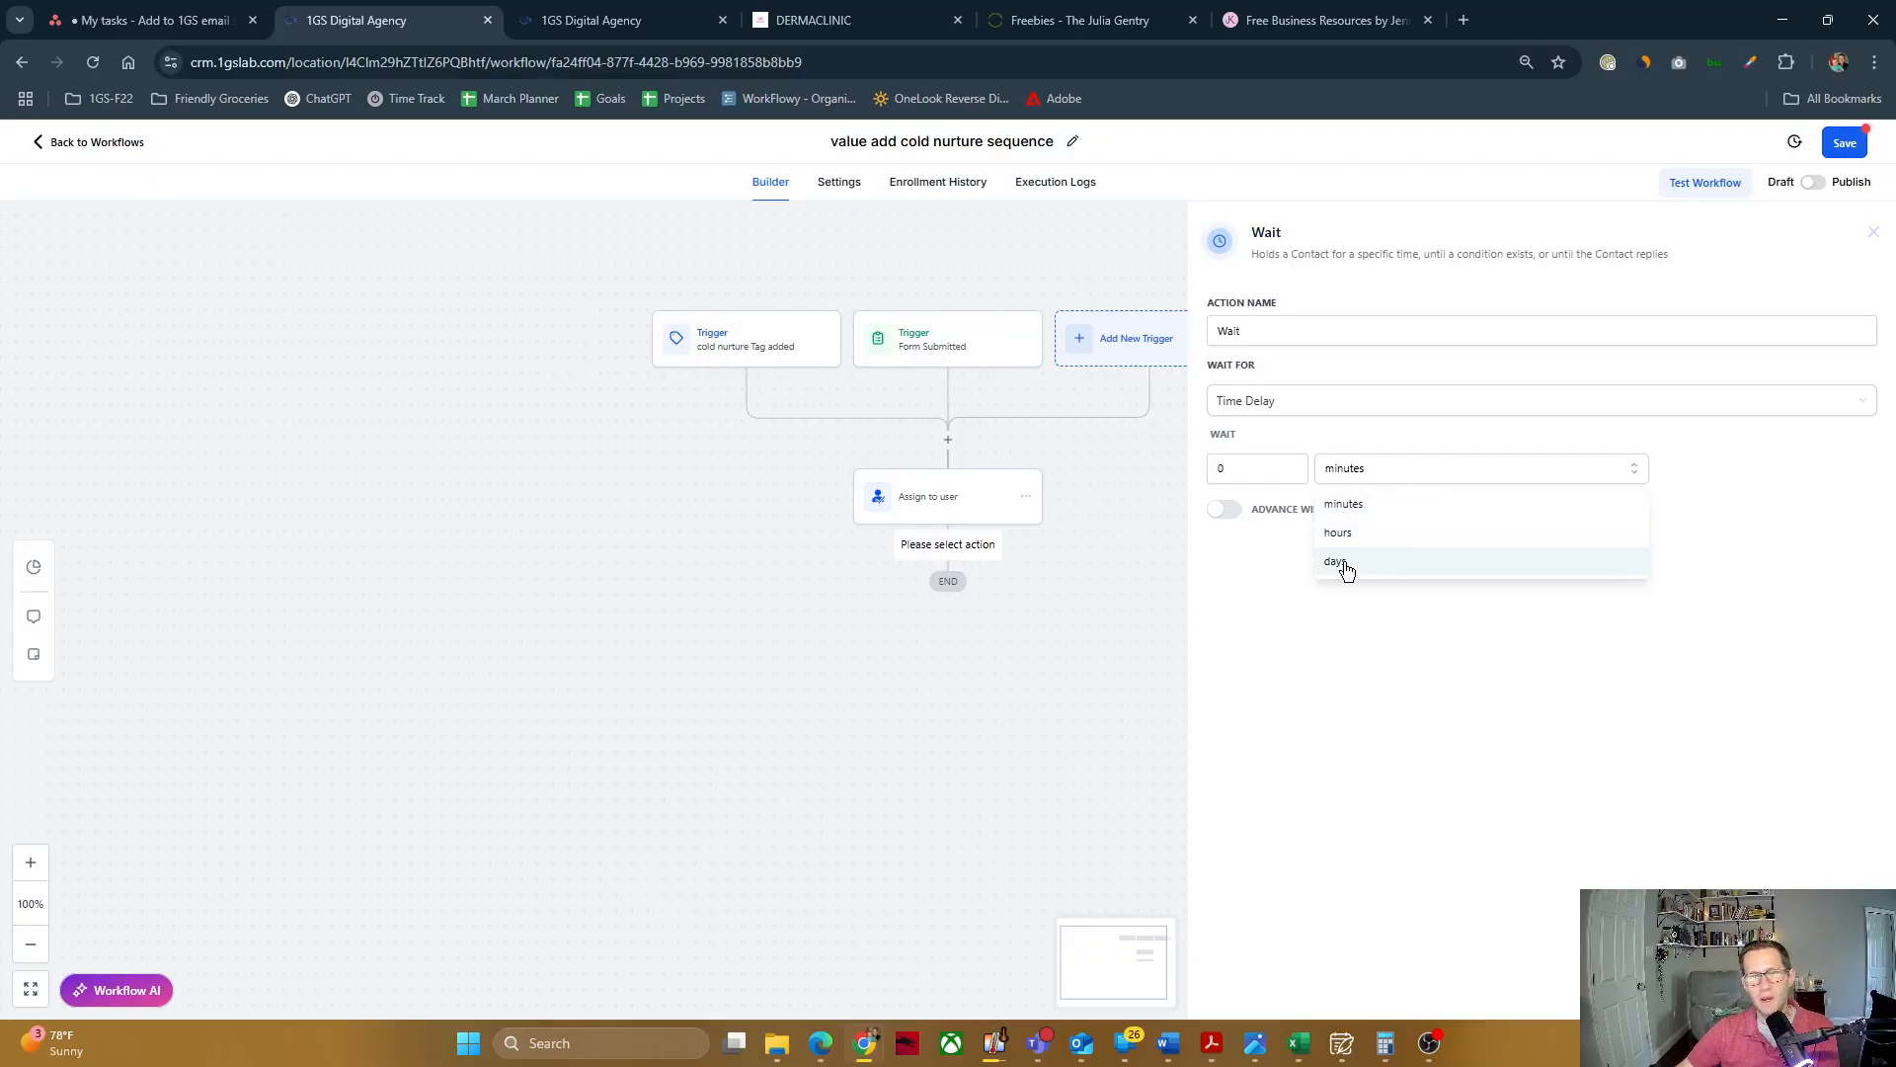
{"action": "left_click", "coordinate": [1233, 556]}
{"action": "left_click", "coordinate": [1224, 508]}
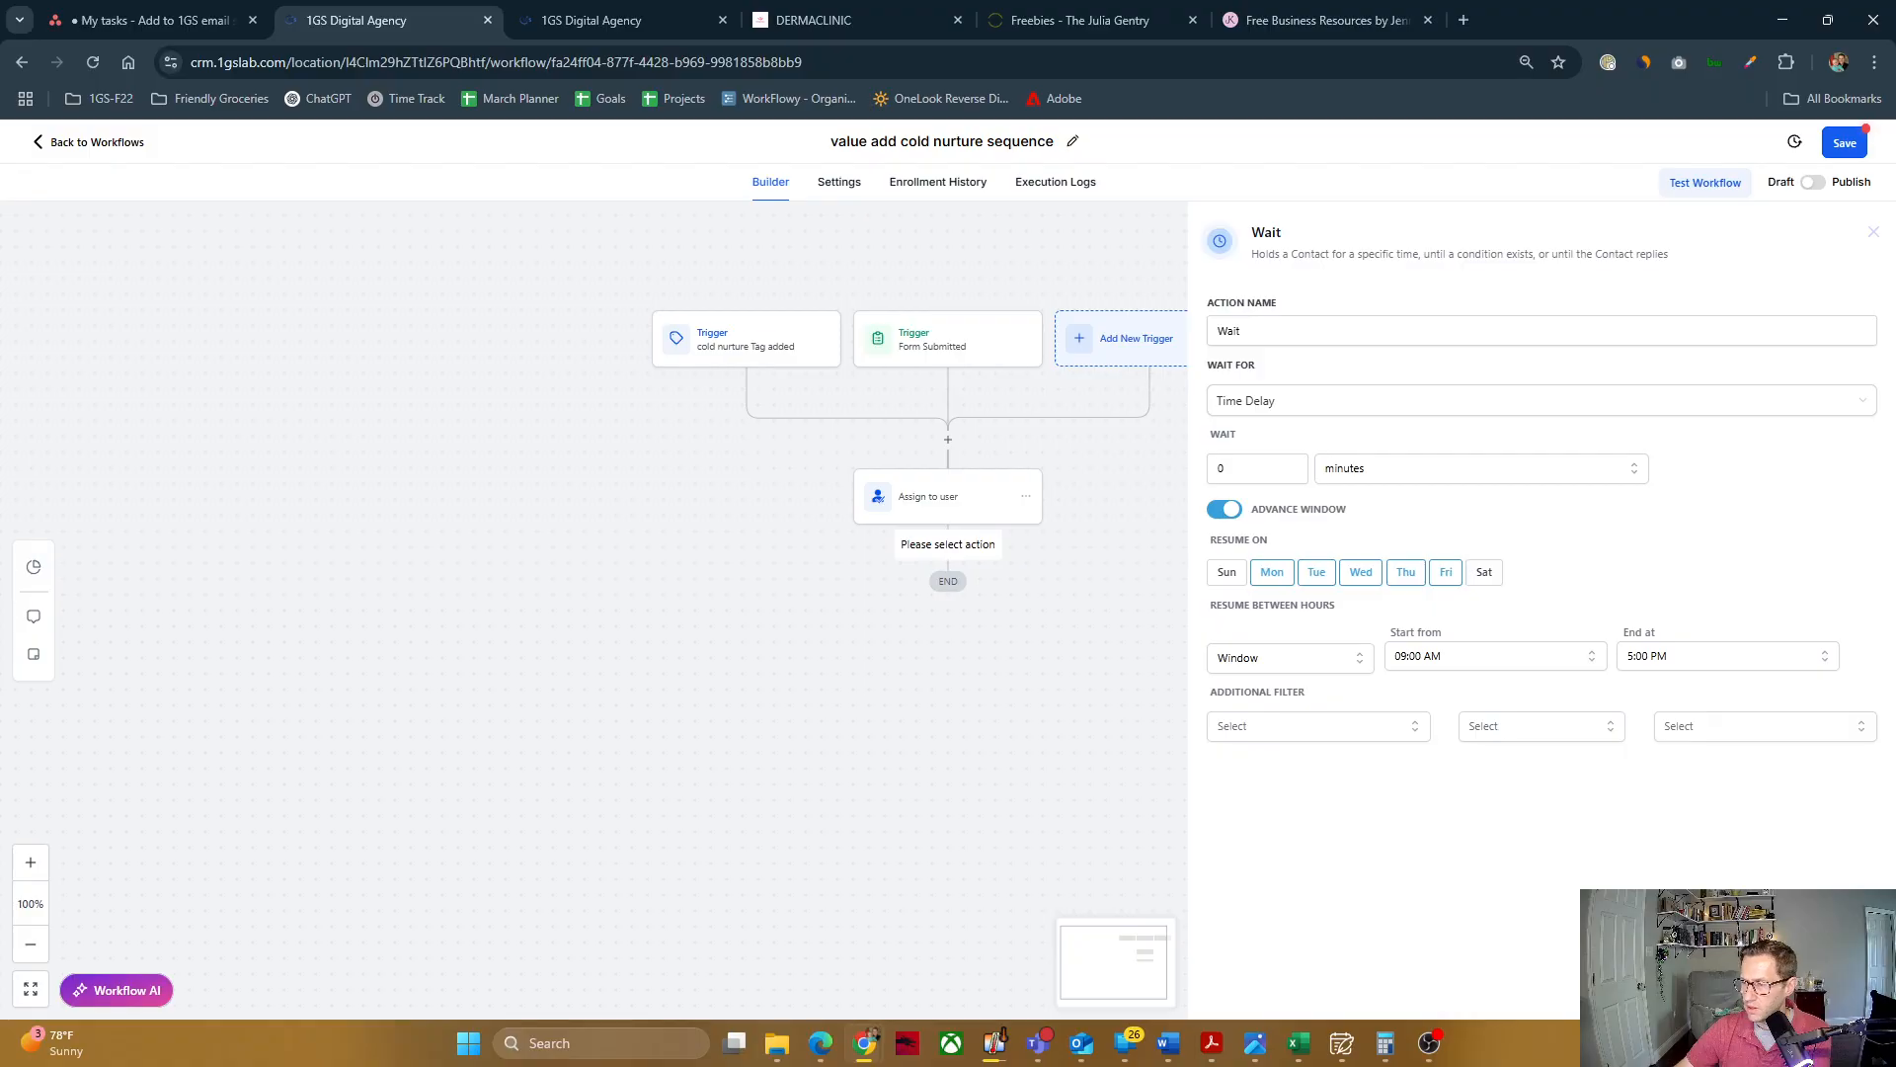
{"action": "left_click", "coordinate": [1751, 993]}
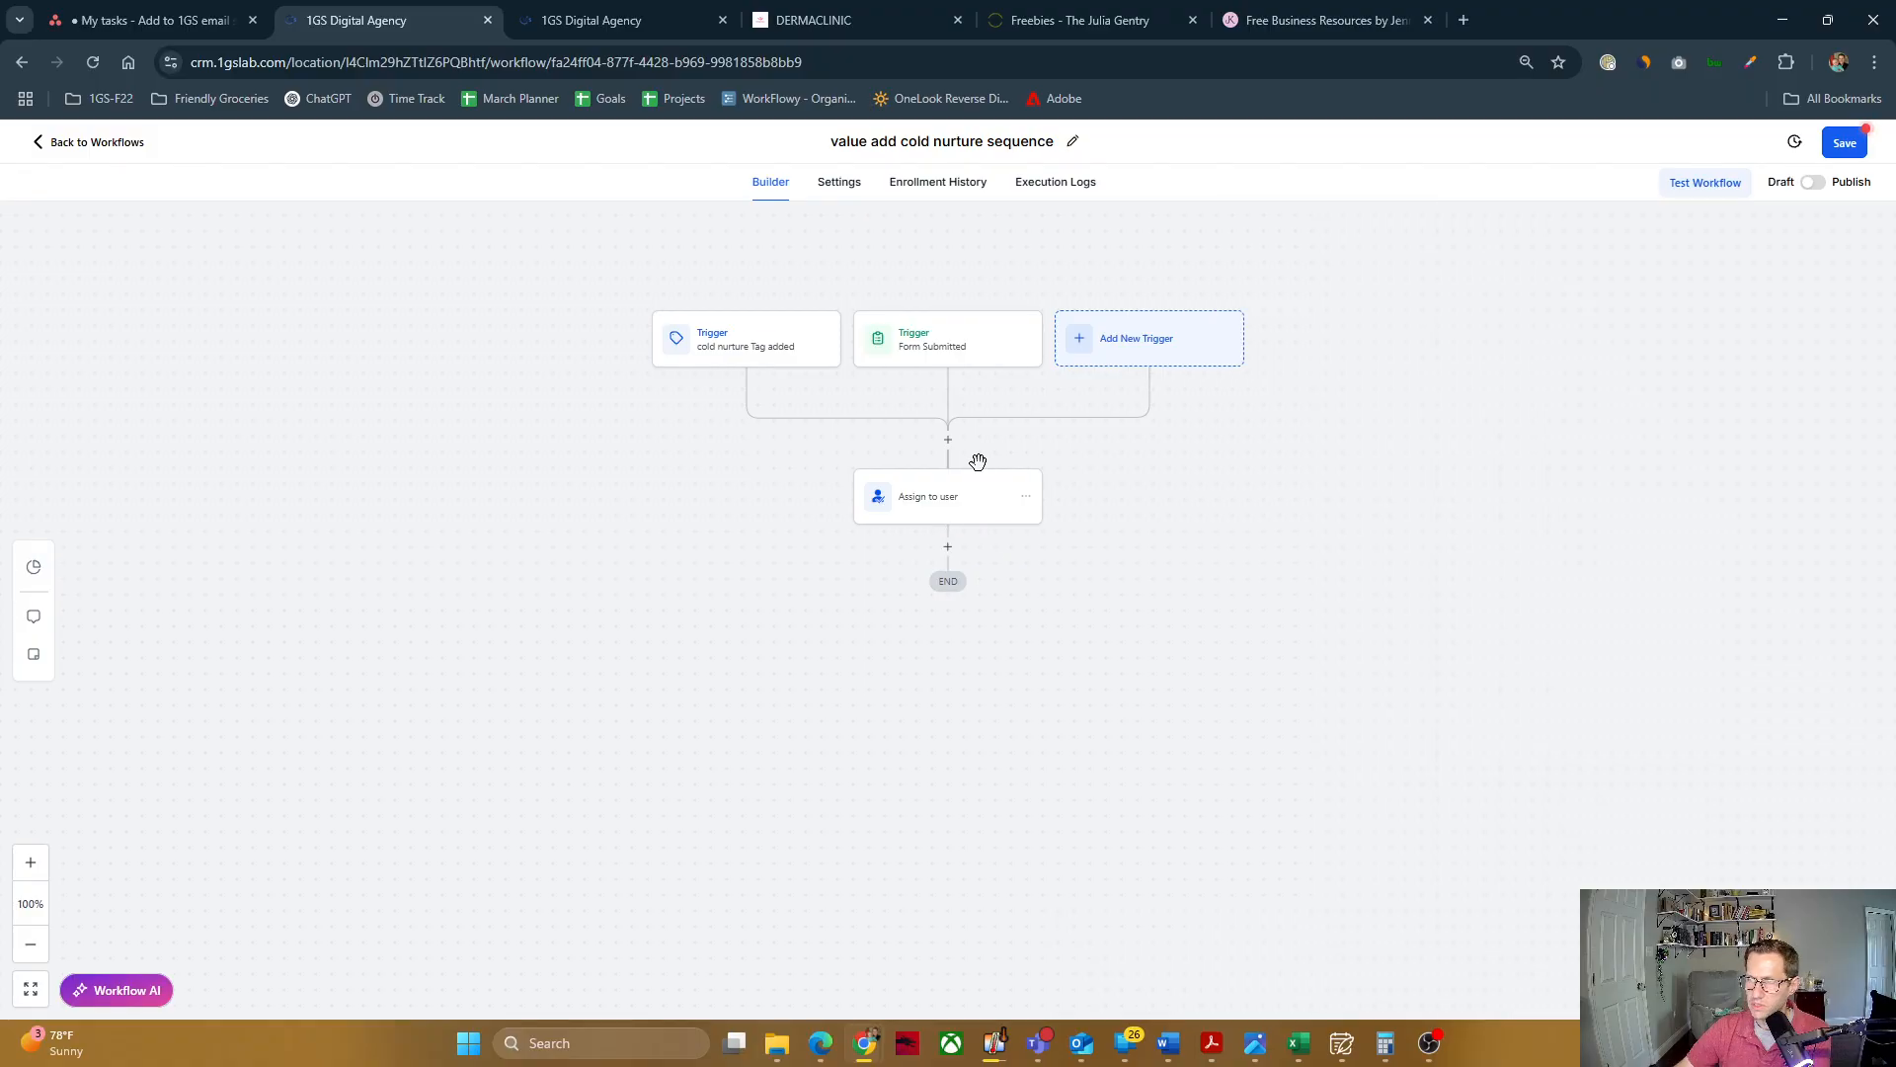
Step: Add a Send Email action below the Assign to user action, found by searching the actions for "emai"
{"action": "left_click", "coordinate": [947, 548]}
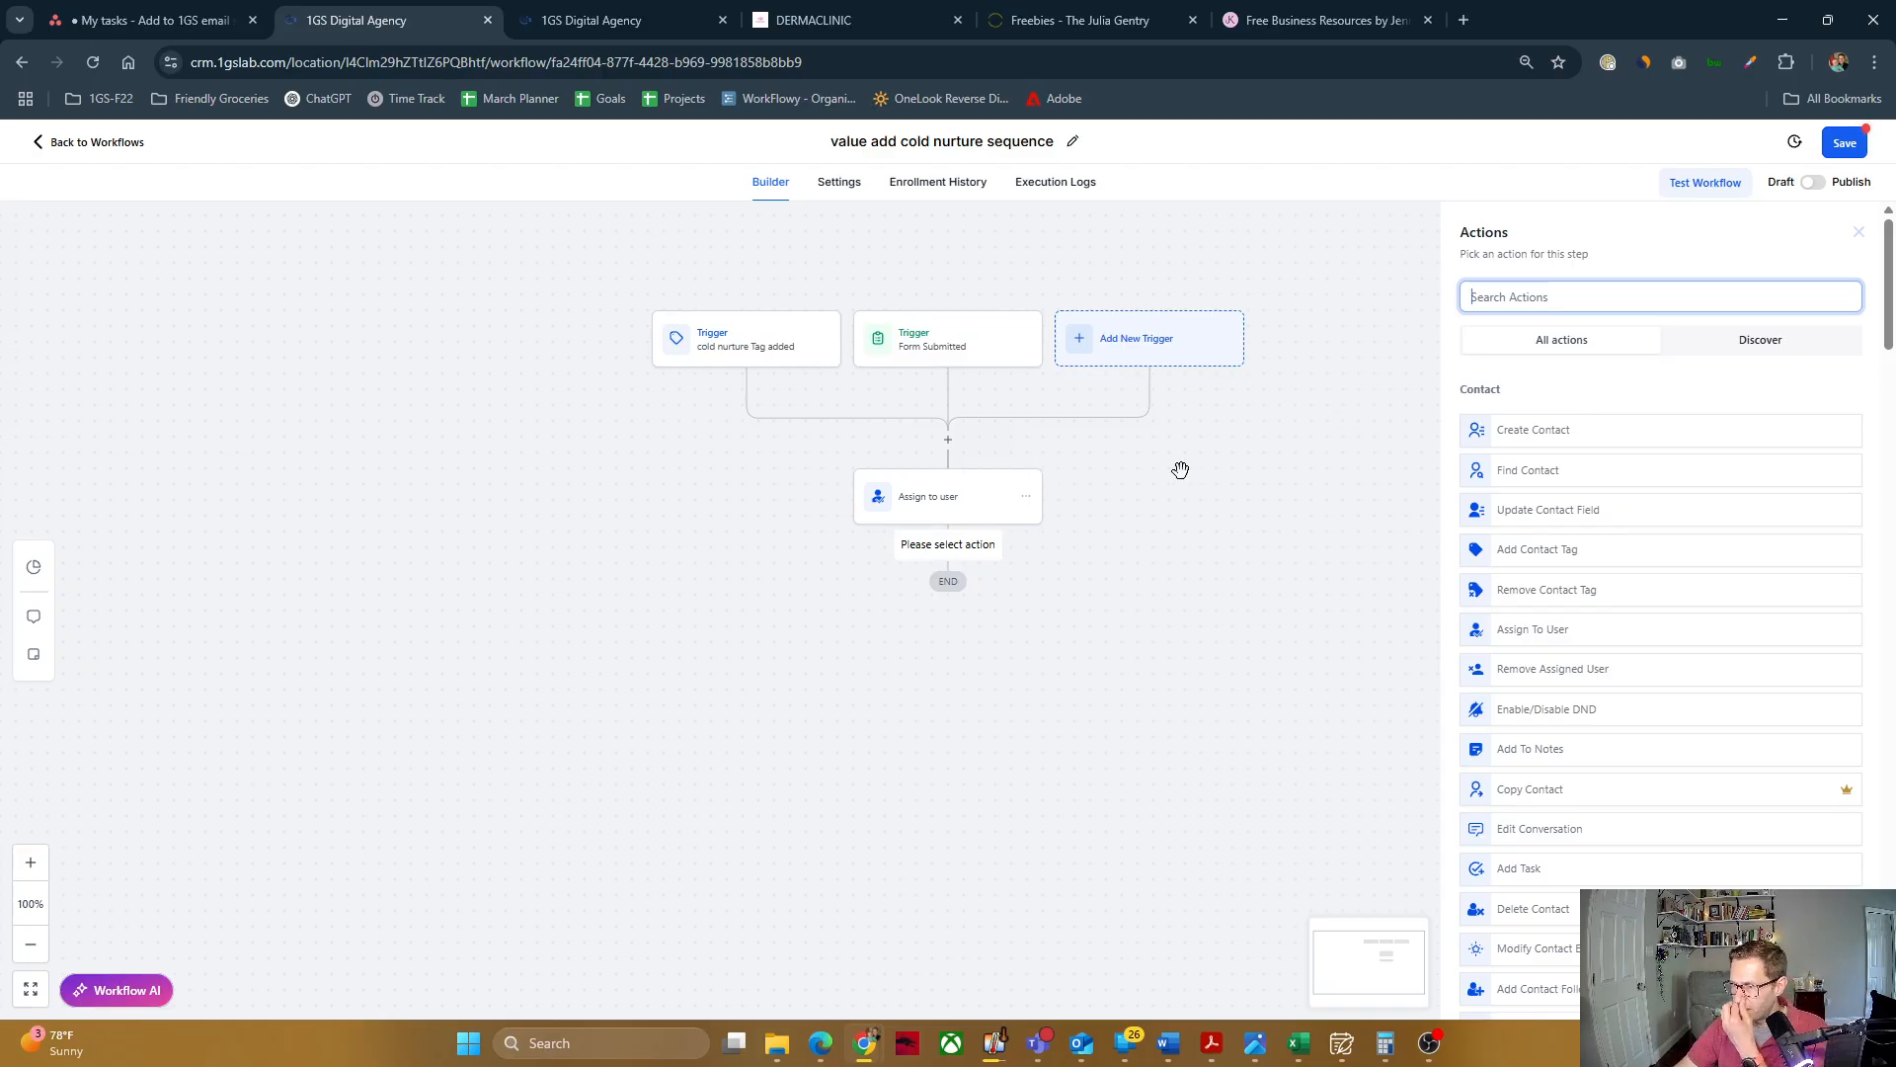
{"action": "left_click", "coordinate": [1507, 298]}
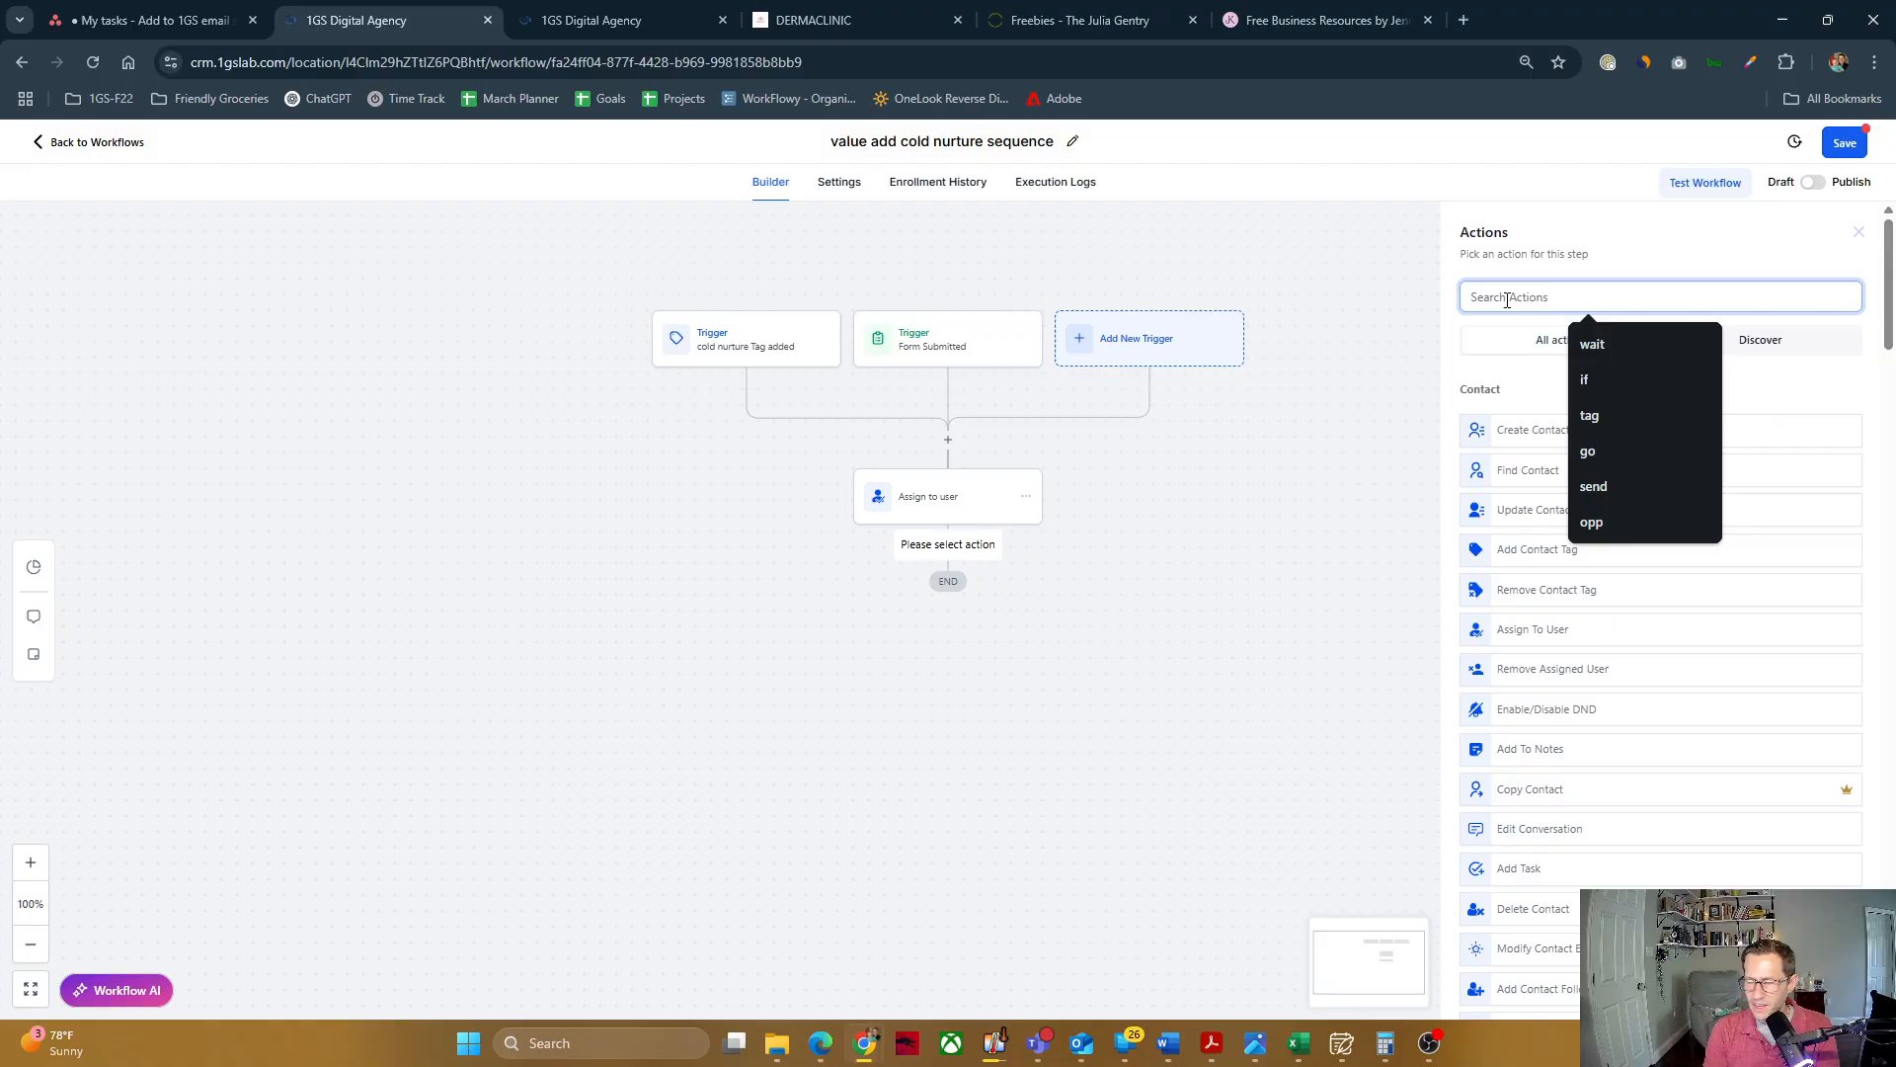
{"action": "type", "text": "emai"}
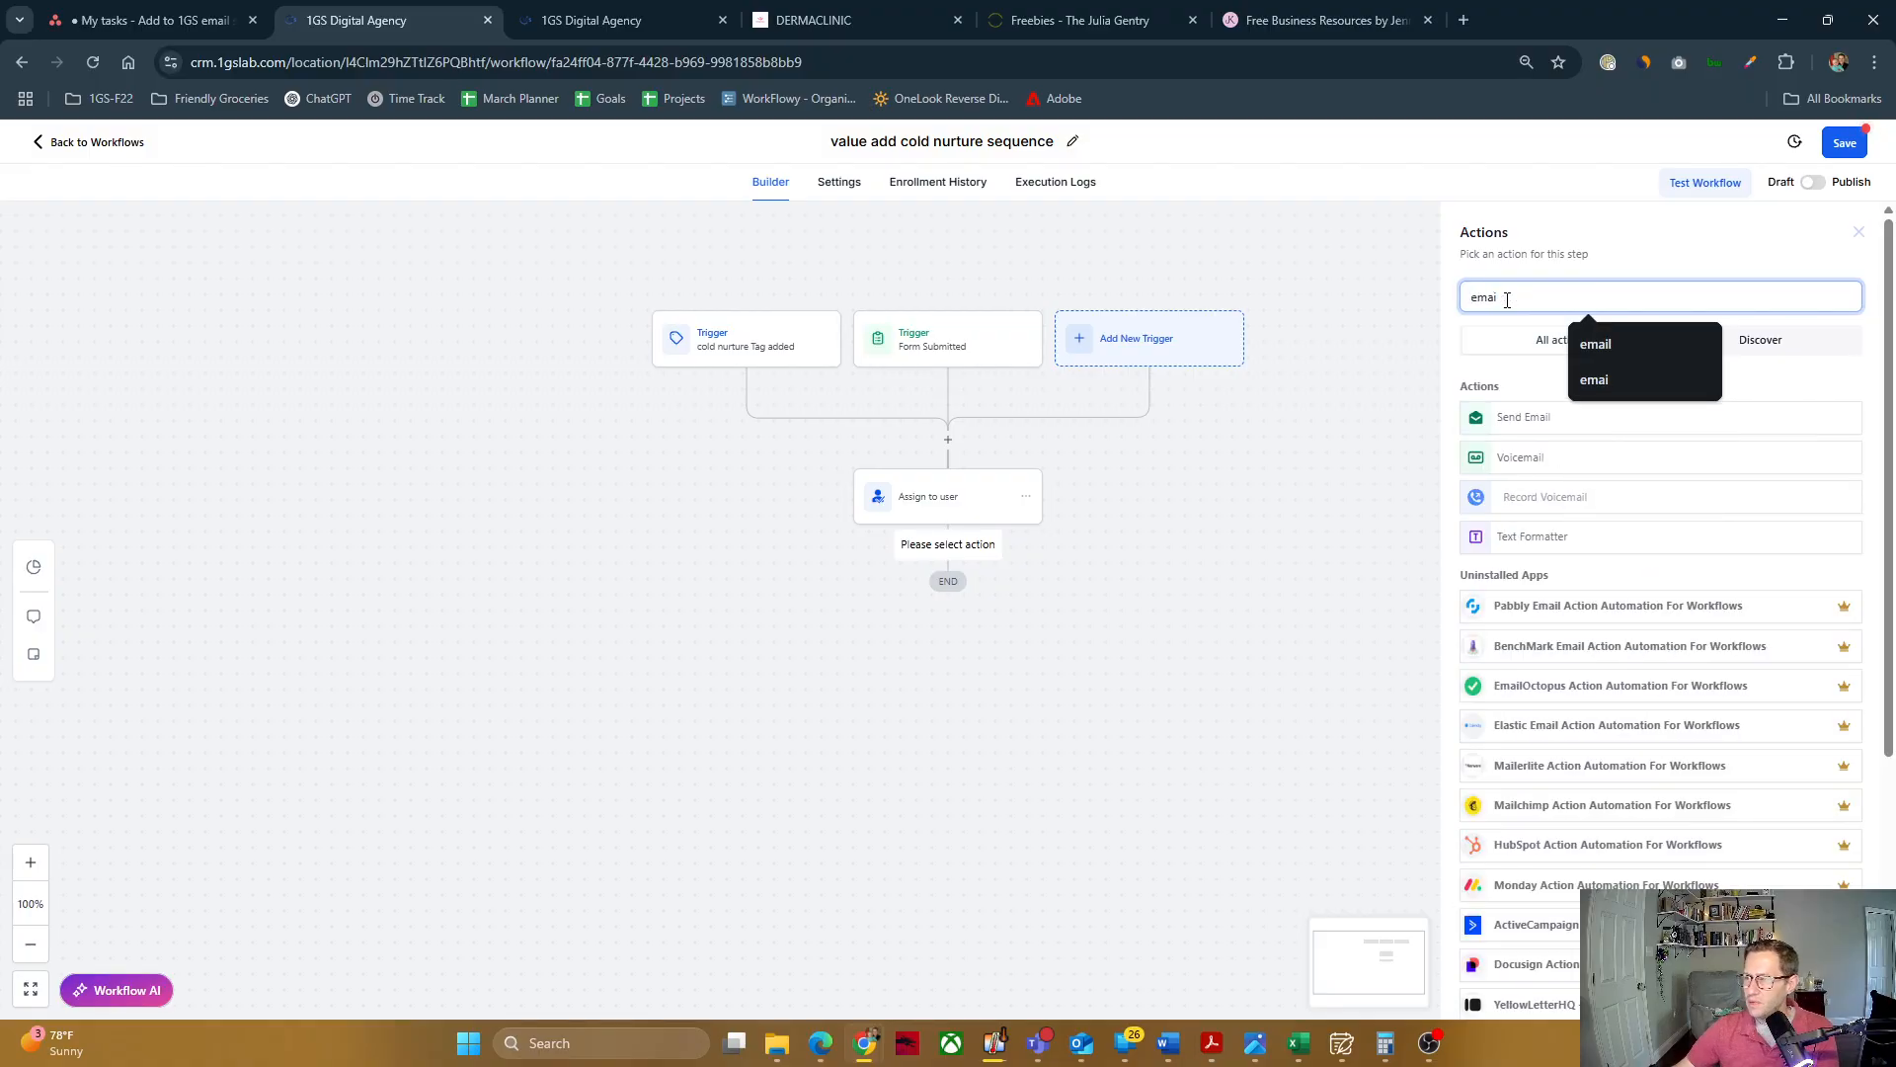
{"action": "left_click", "coordinate": [1504, 424]}
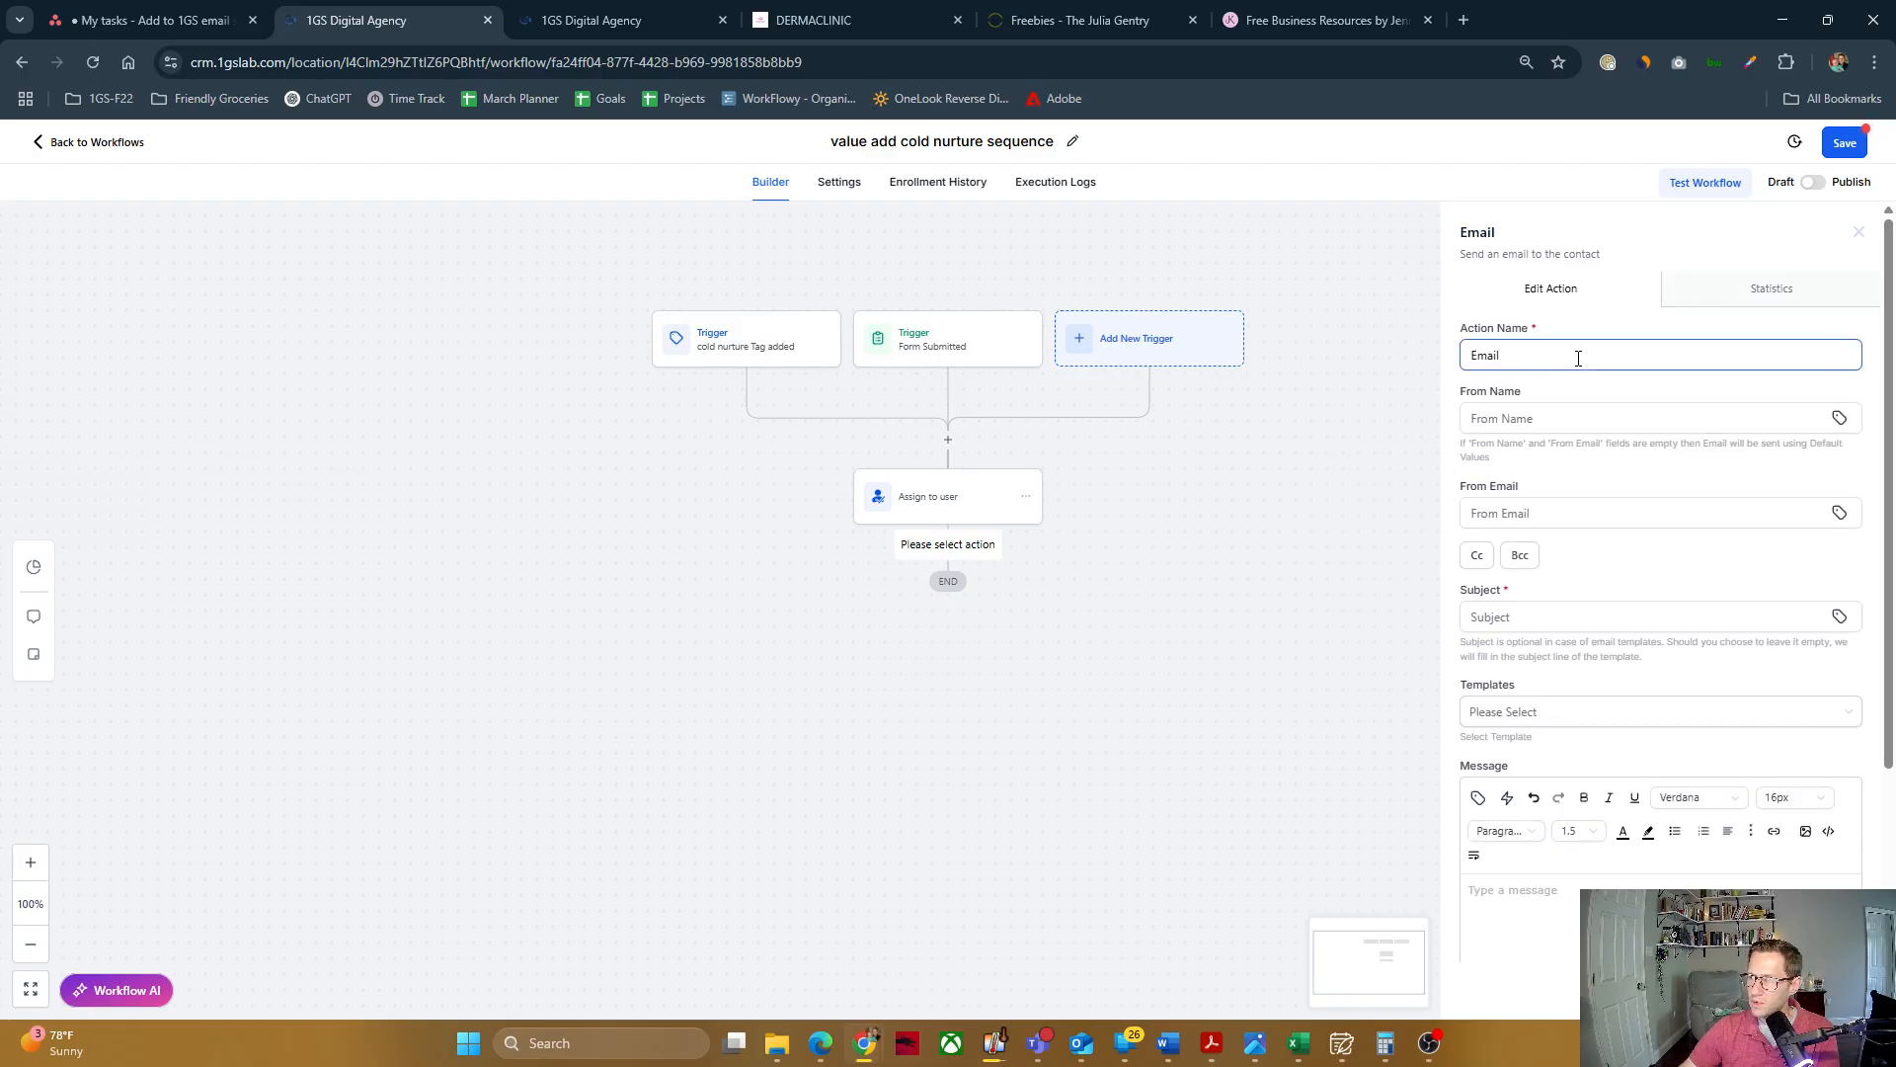
Step: Name the email action "LI - intro email"
{"action": "left_click", "coordinate": [1517, 354]}
{"action": "double_click", "coordinate": [1517, 354]}
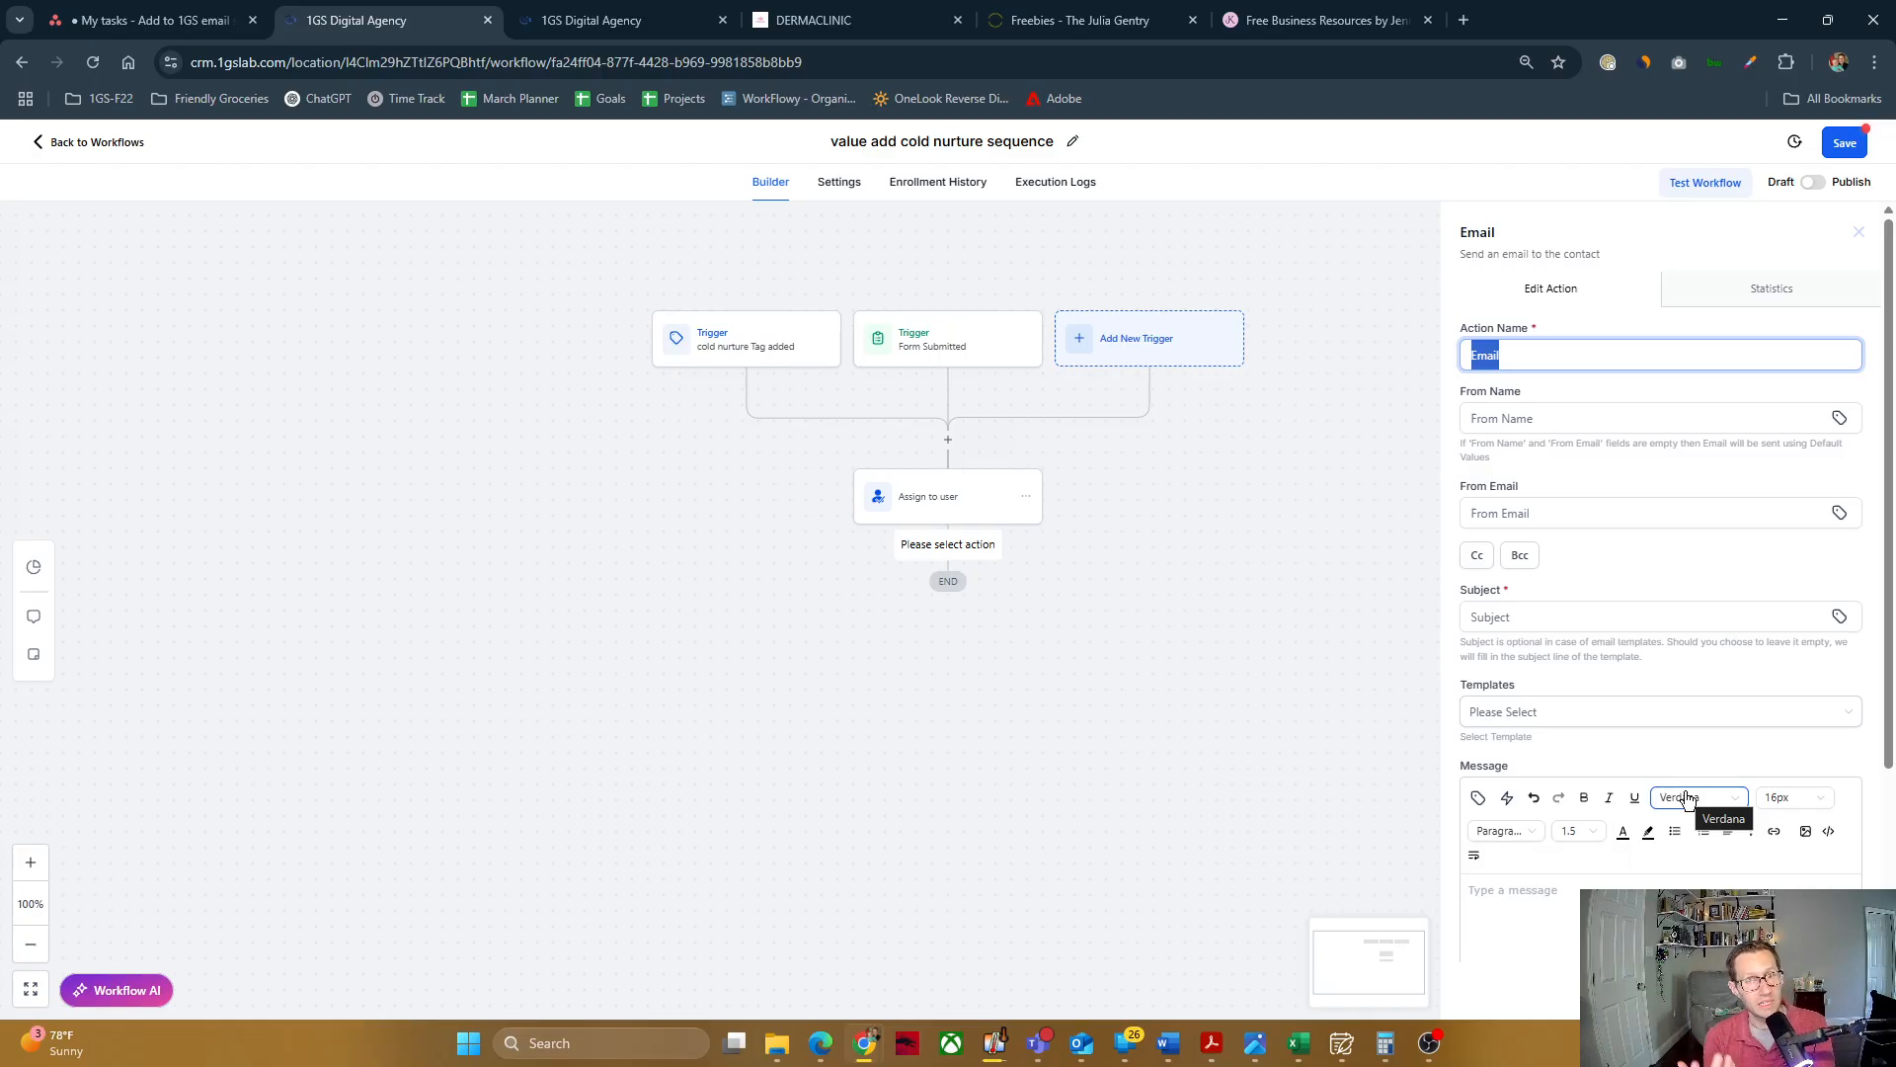
{"action": "type", "text": "Li"}
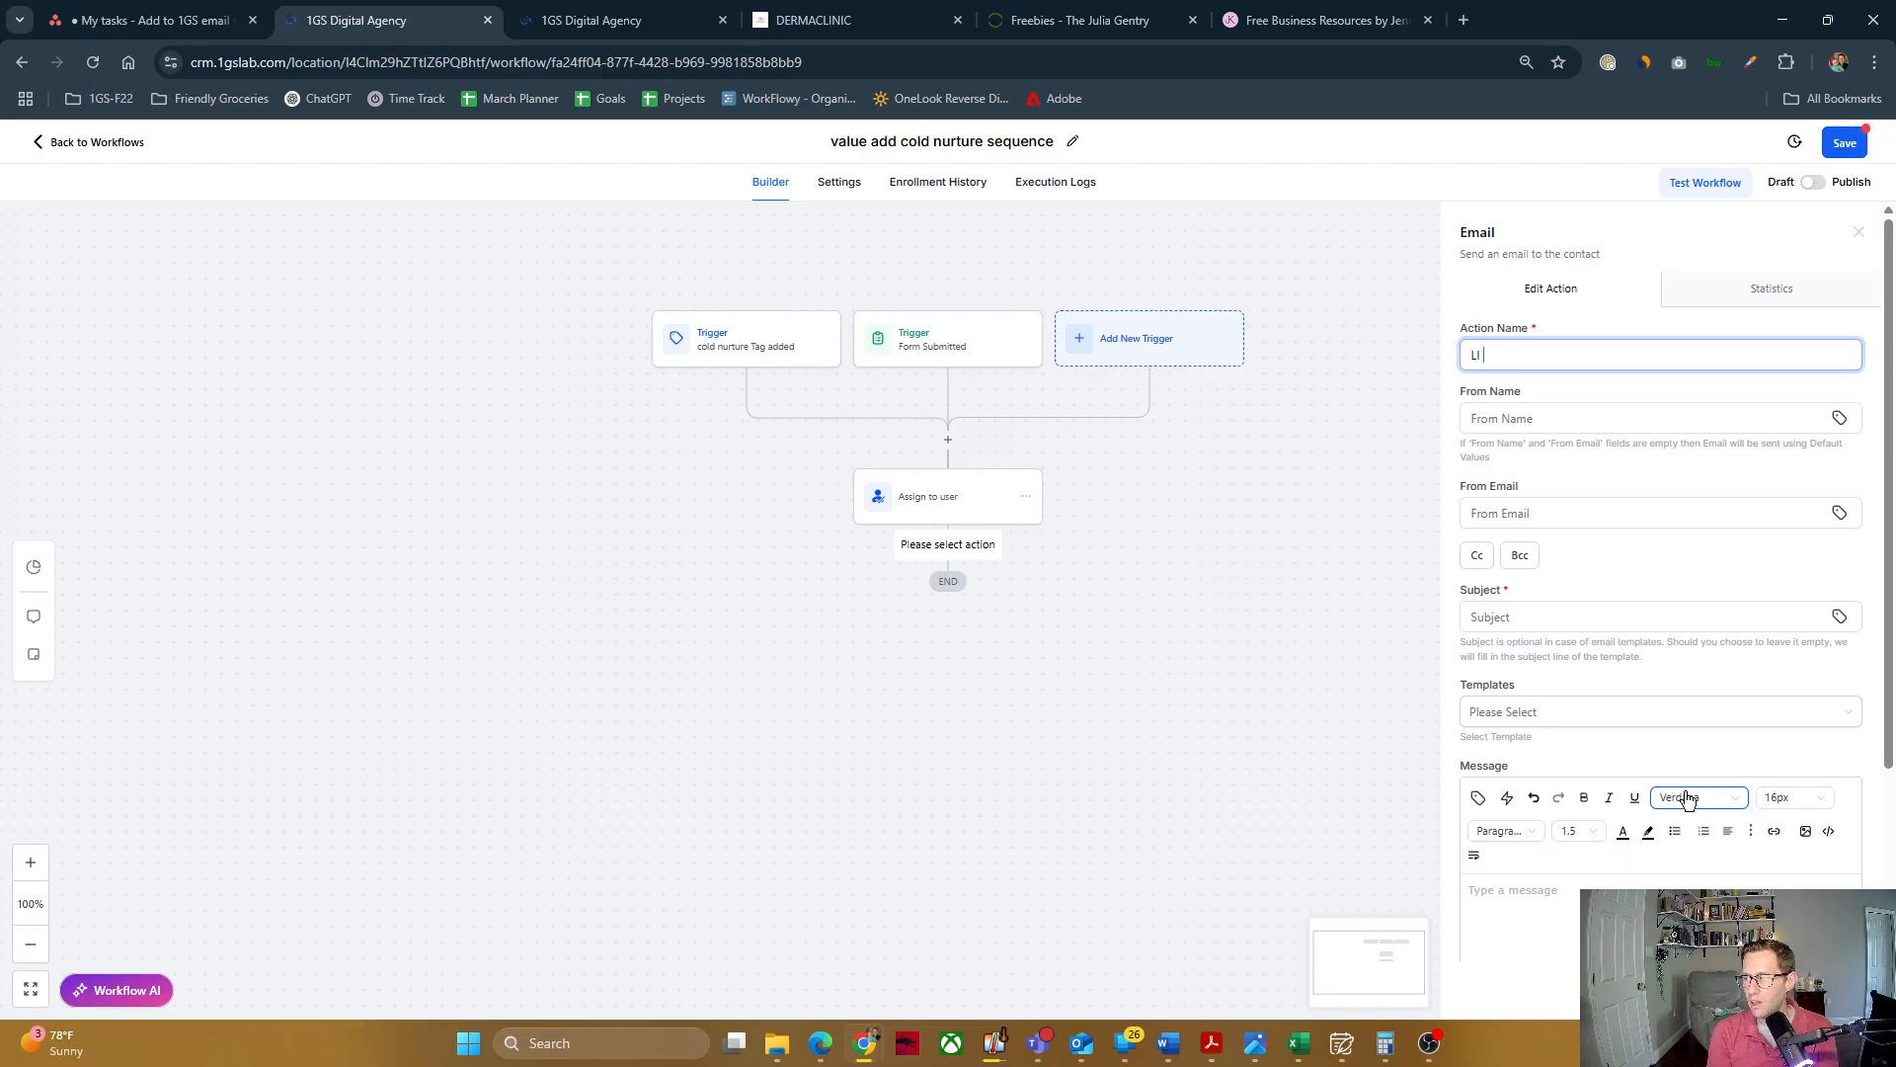
{"action": "type", "text": " - intro email"}
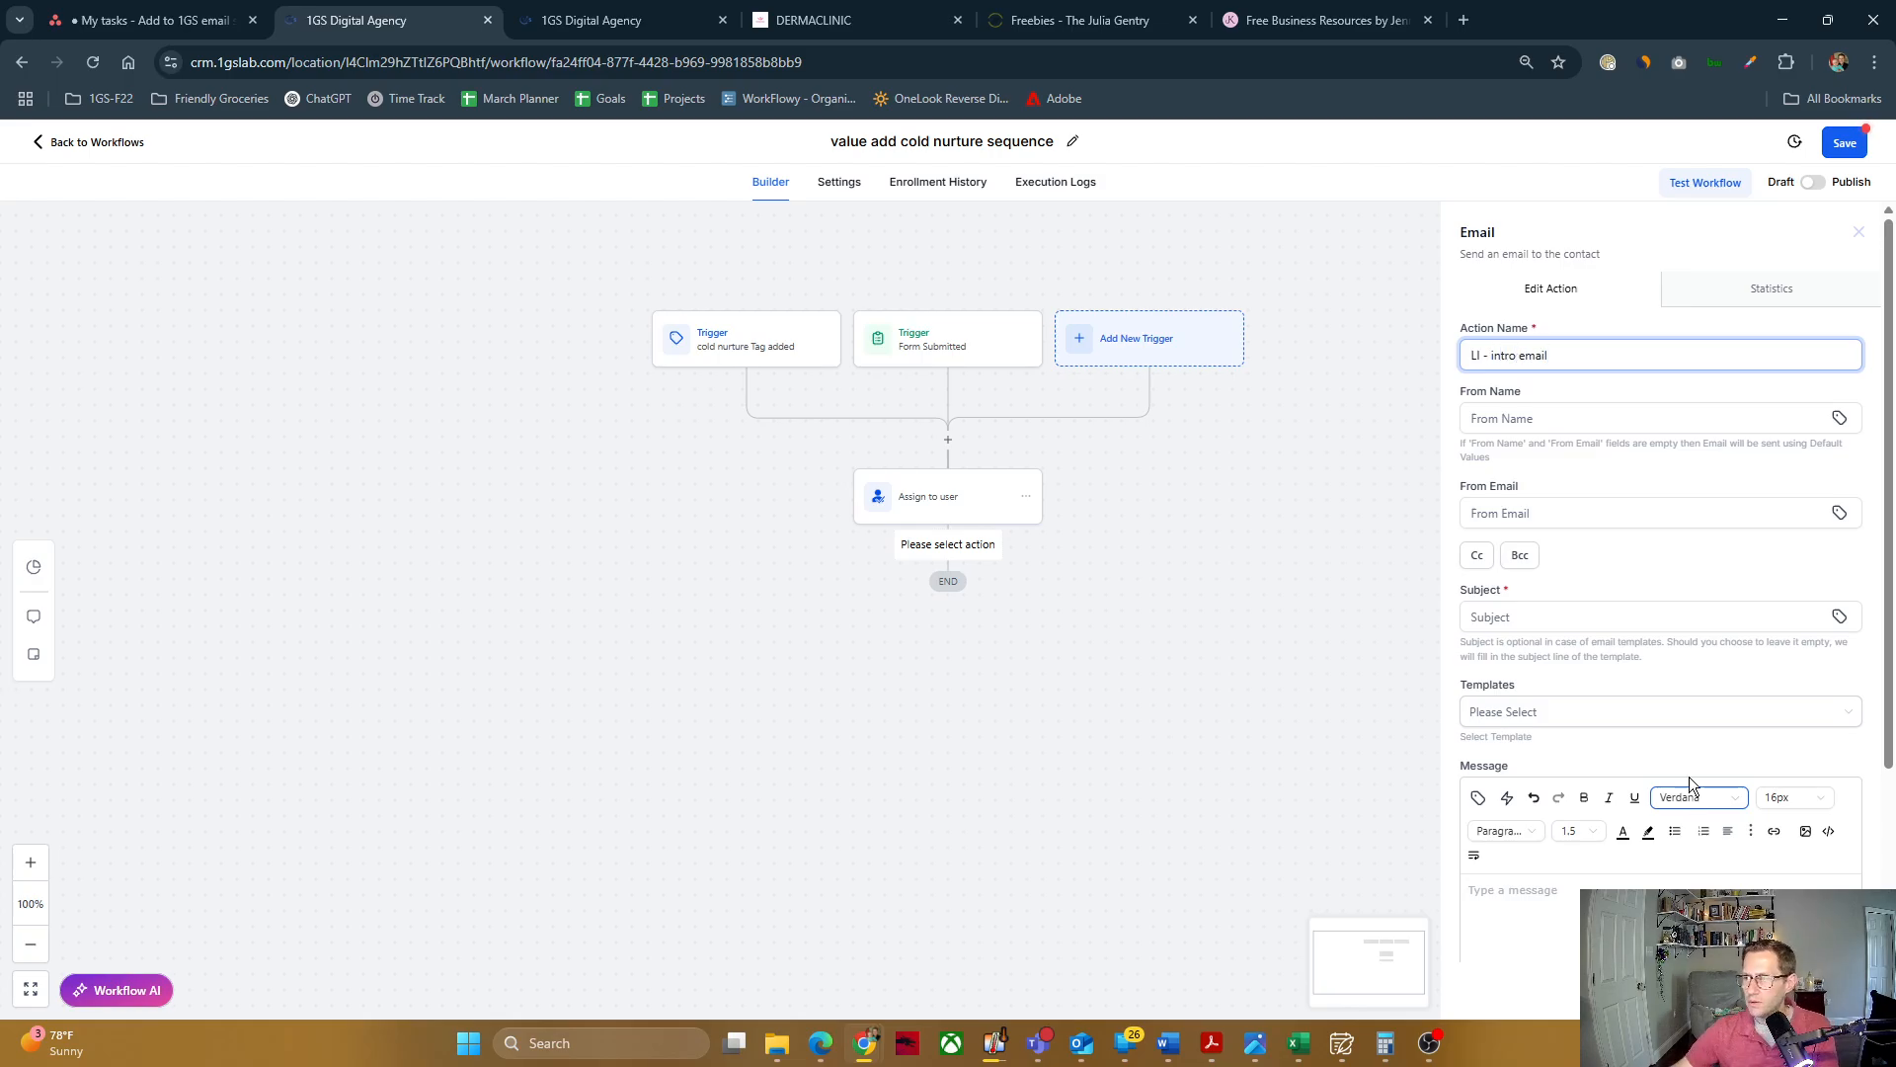
Step: Set the email's From Name to the assigned user's Full Name value, {{user.name}}
{"action": "left_click", "coordinate": [1581, 417]}
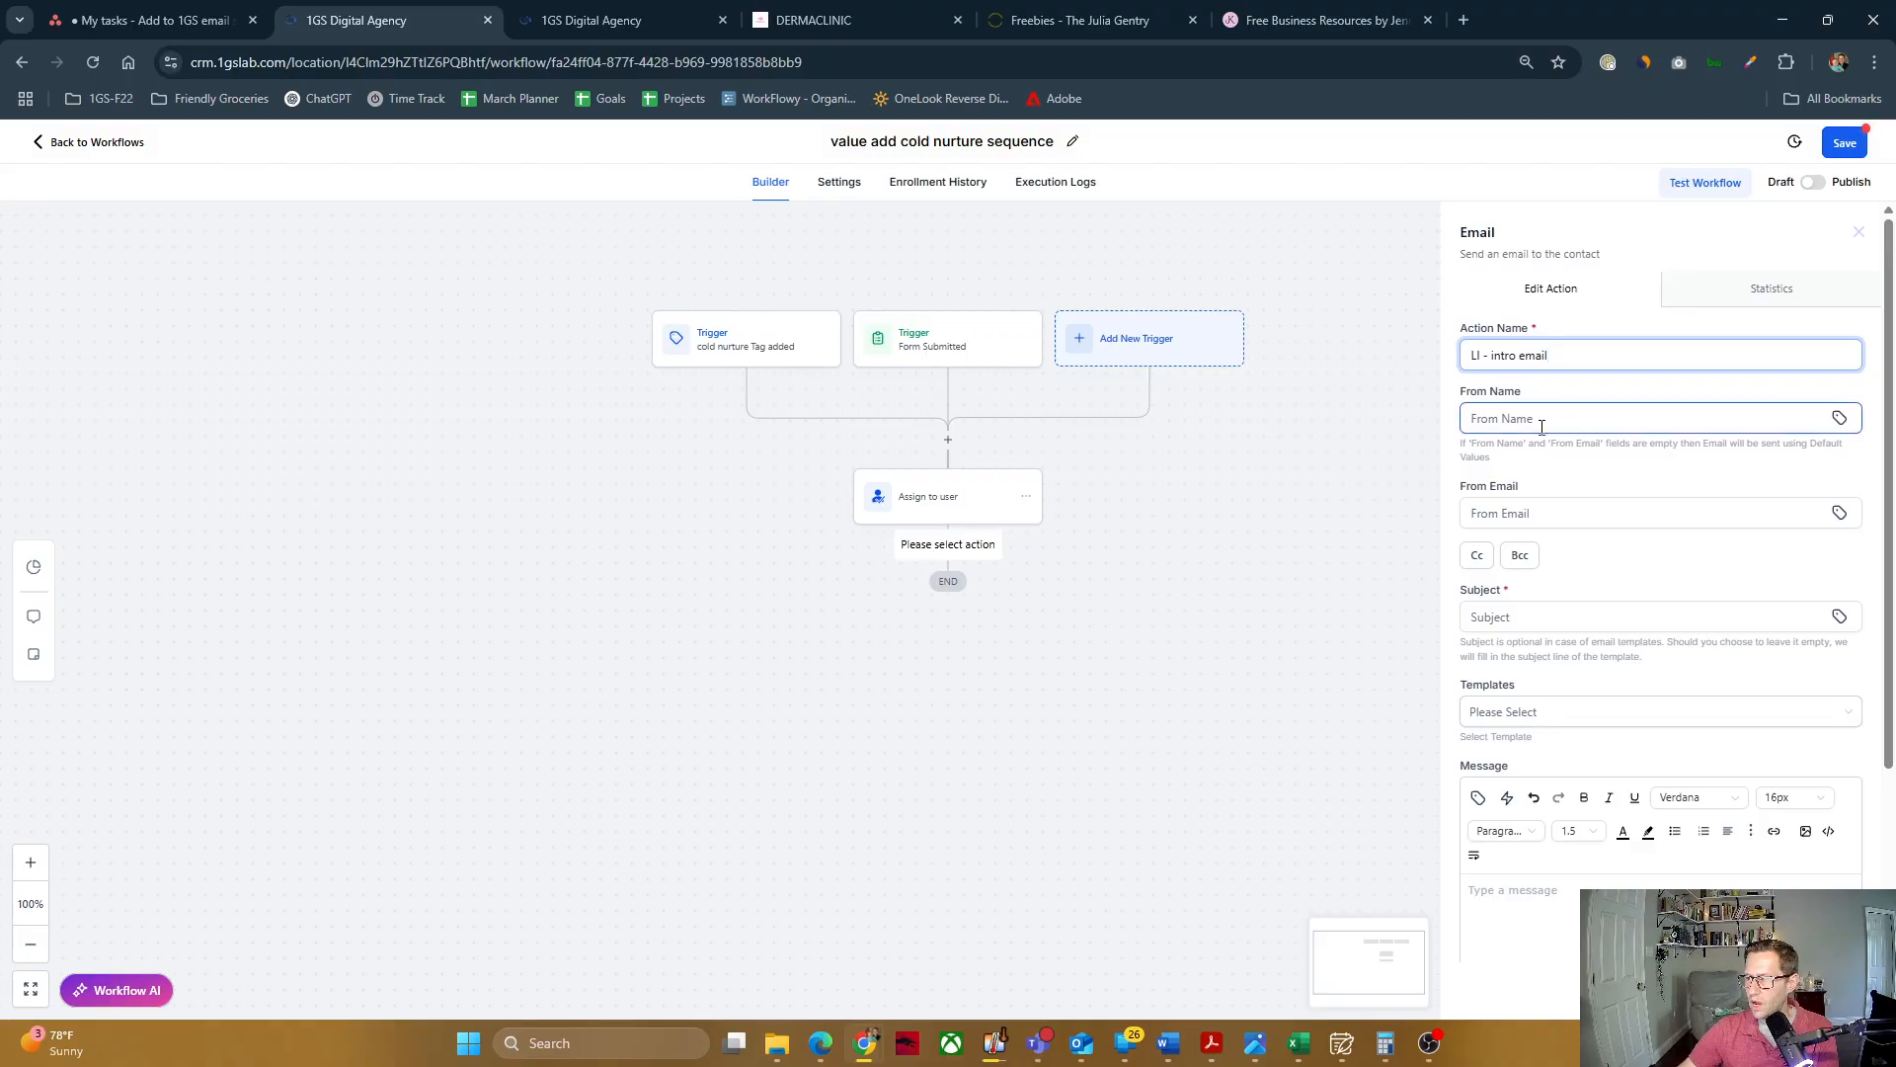
{"action": "left_click", "coordinate": [1532, 416]}
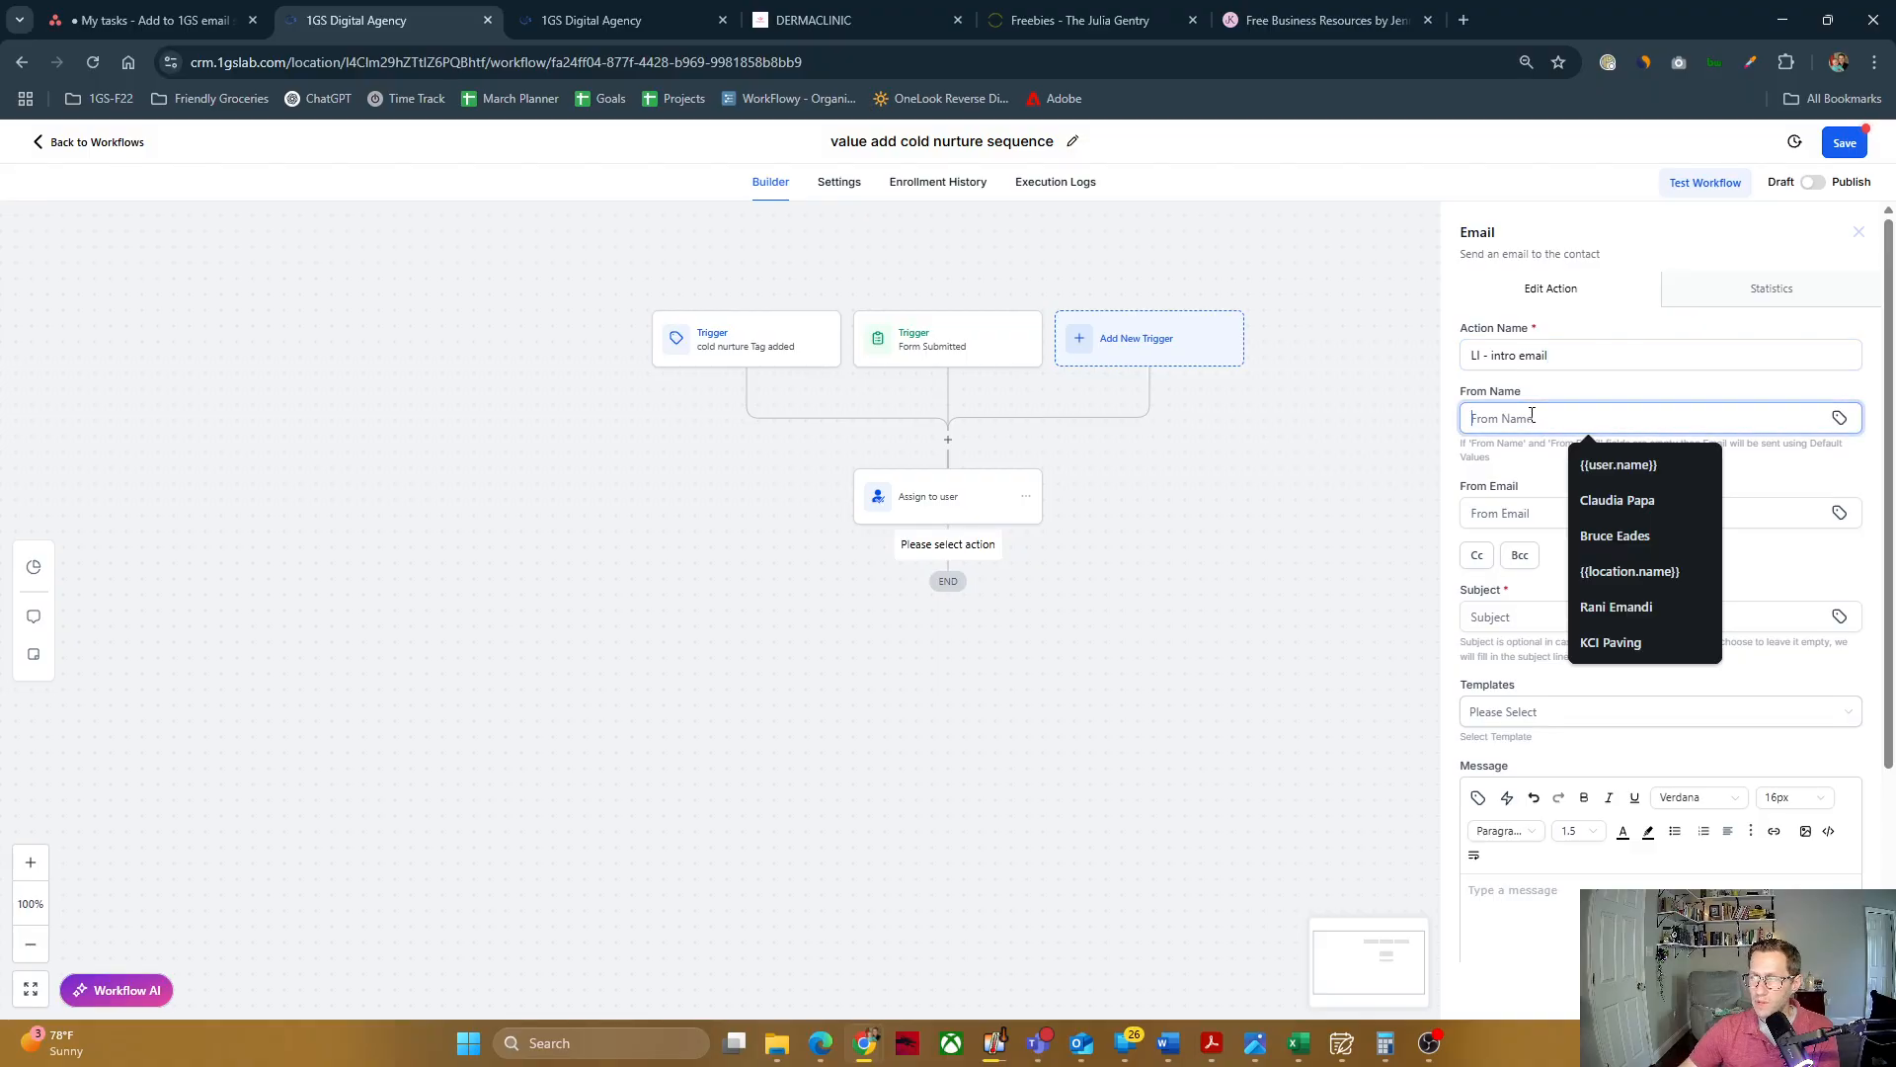
{"action": "left_click", "coordinate": [1617, 464]}
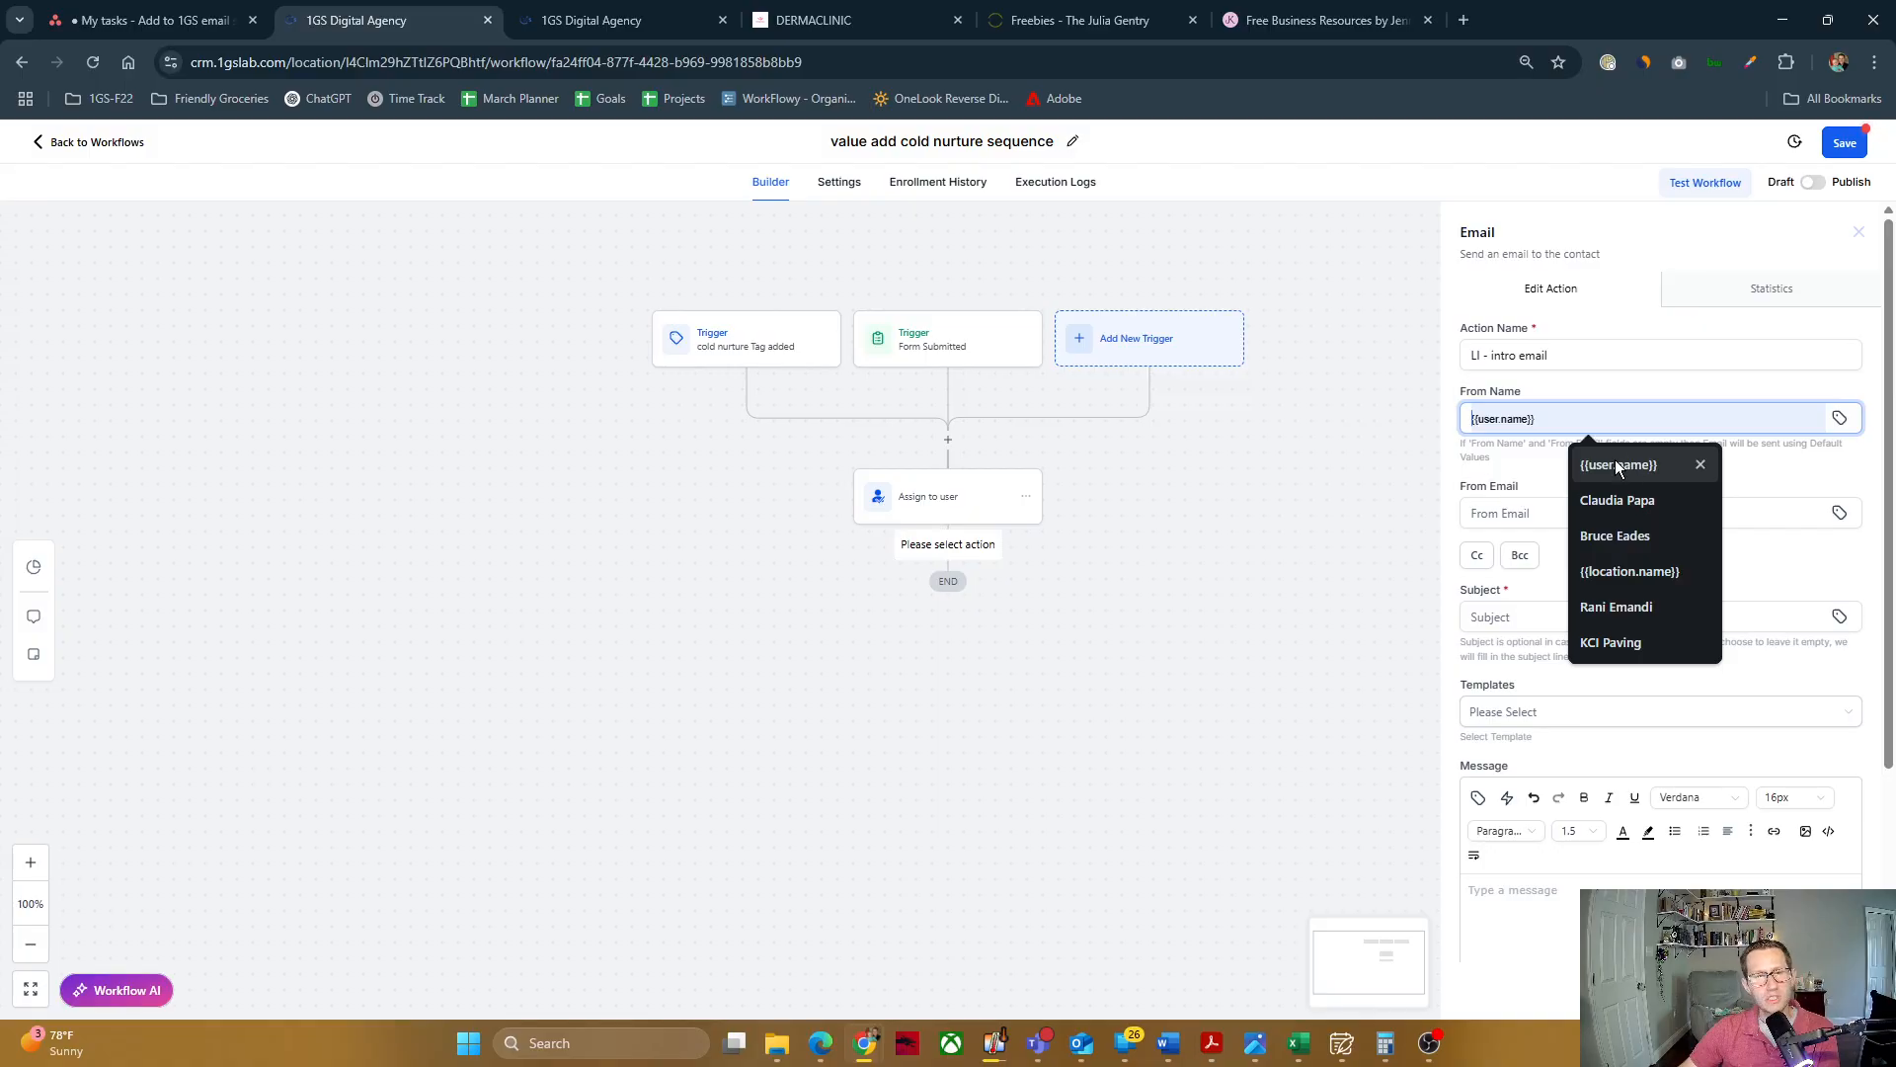
{"action": "left_click", "coordinate": [1615, 461]}
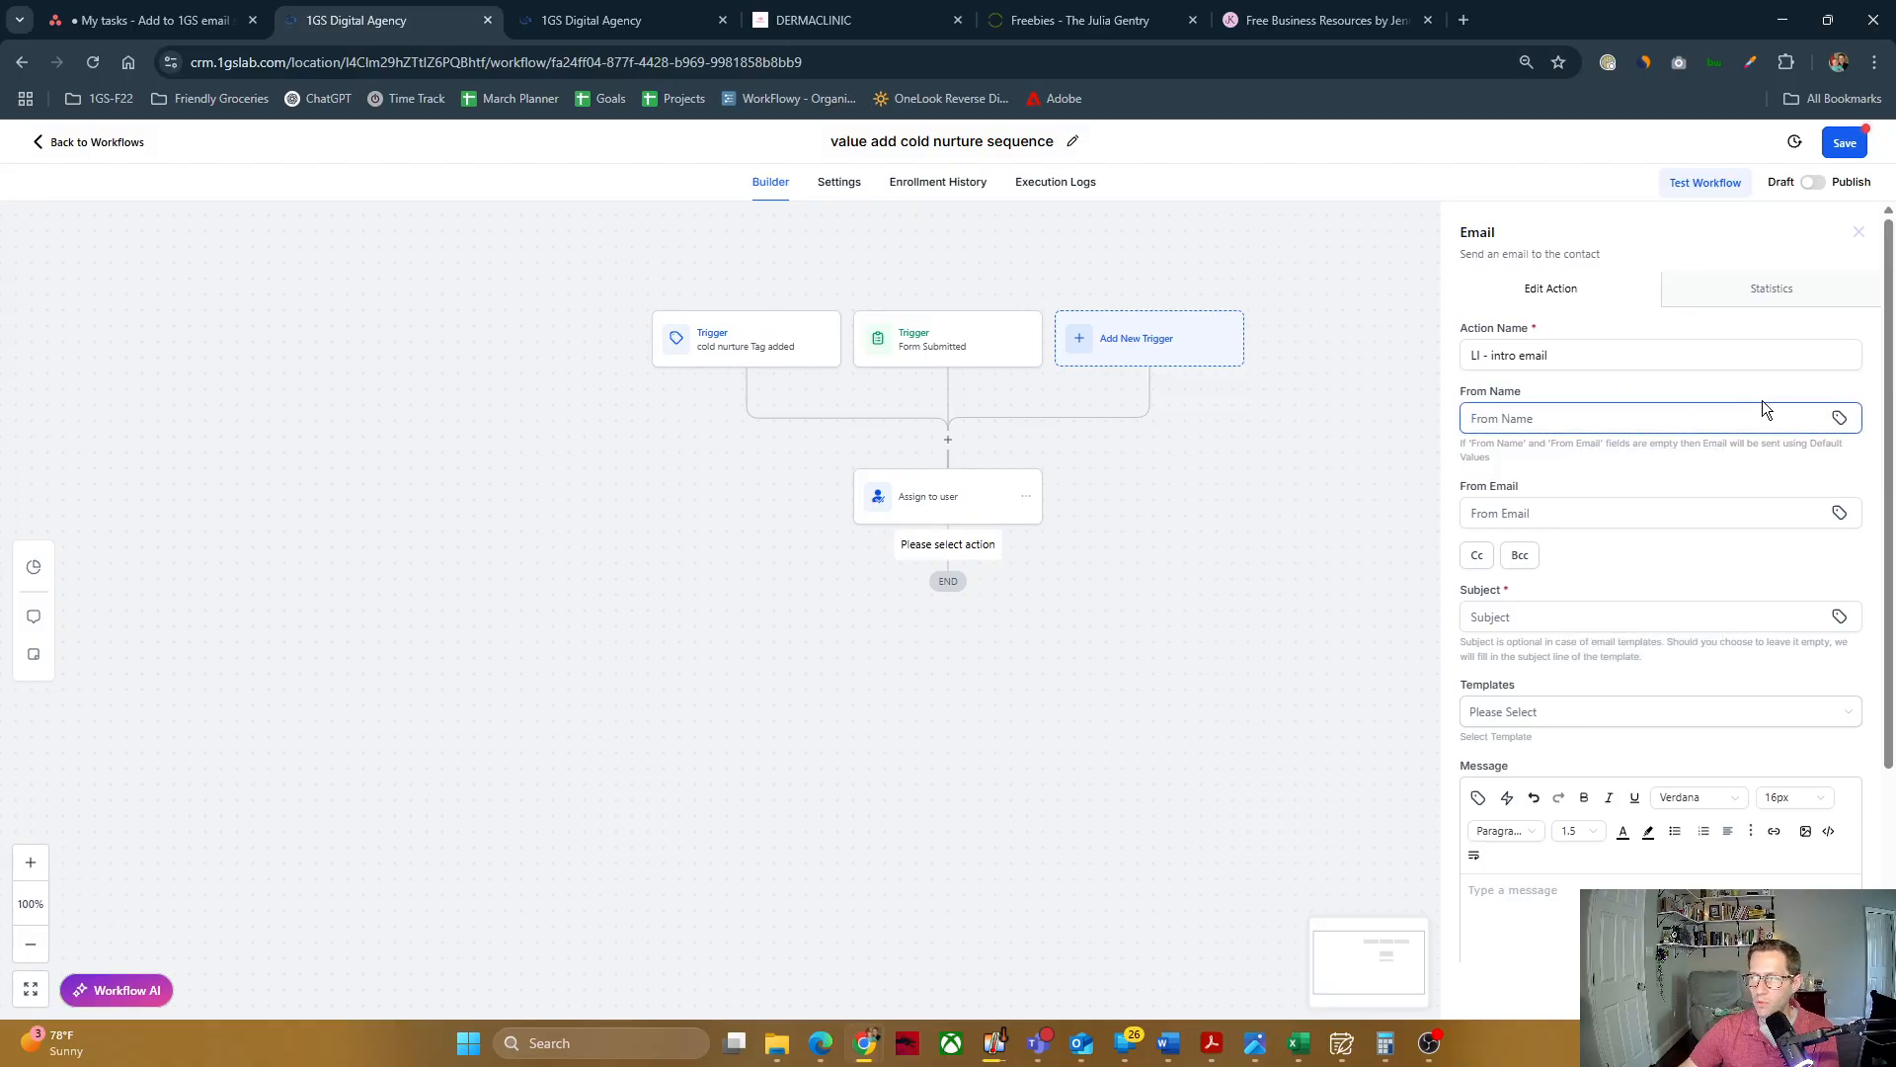
{"action": "left_click", "coordinate": [1837, 418]}
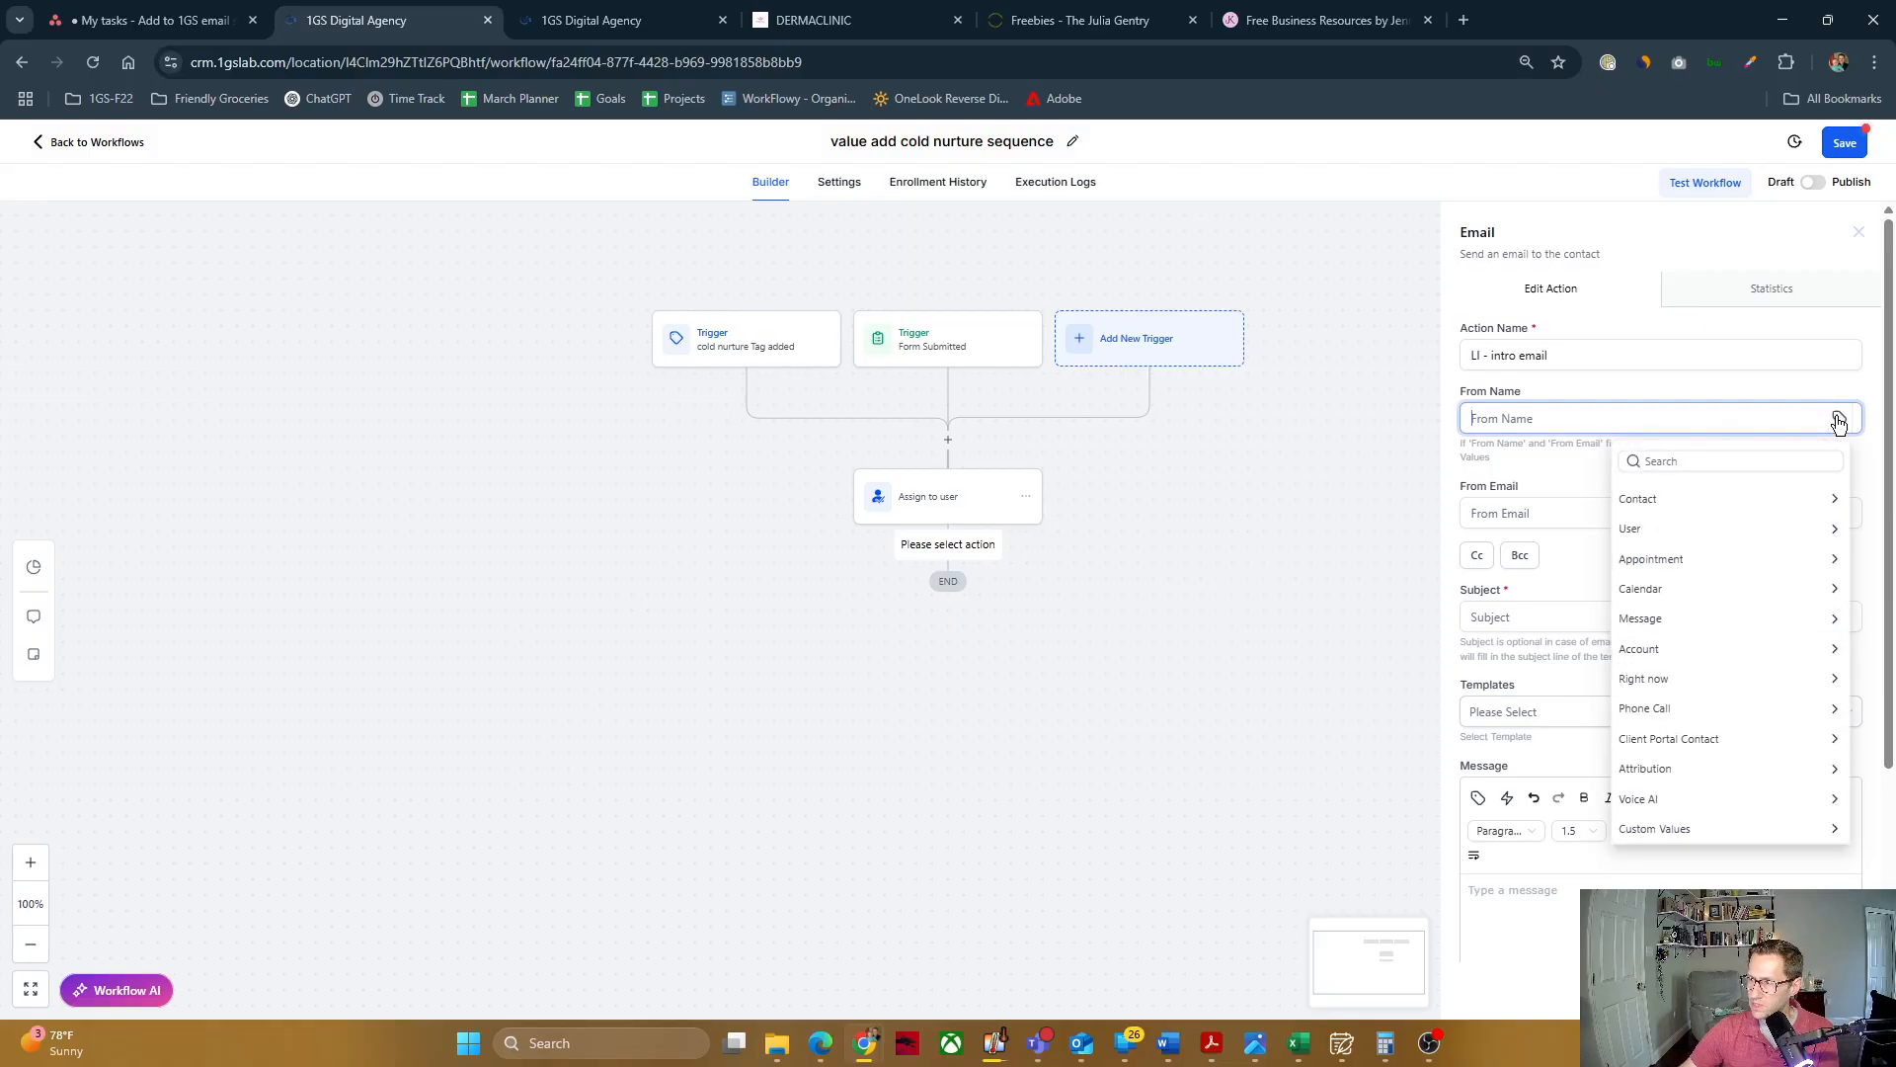
{"action": "left_click", "coordinate": [1728, 532]}
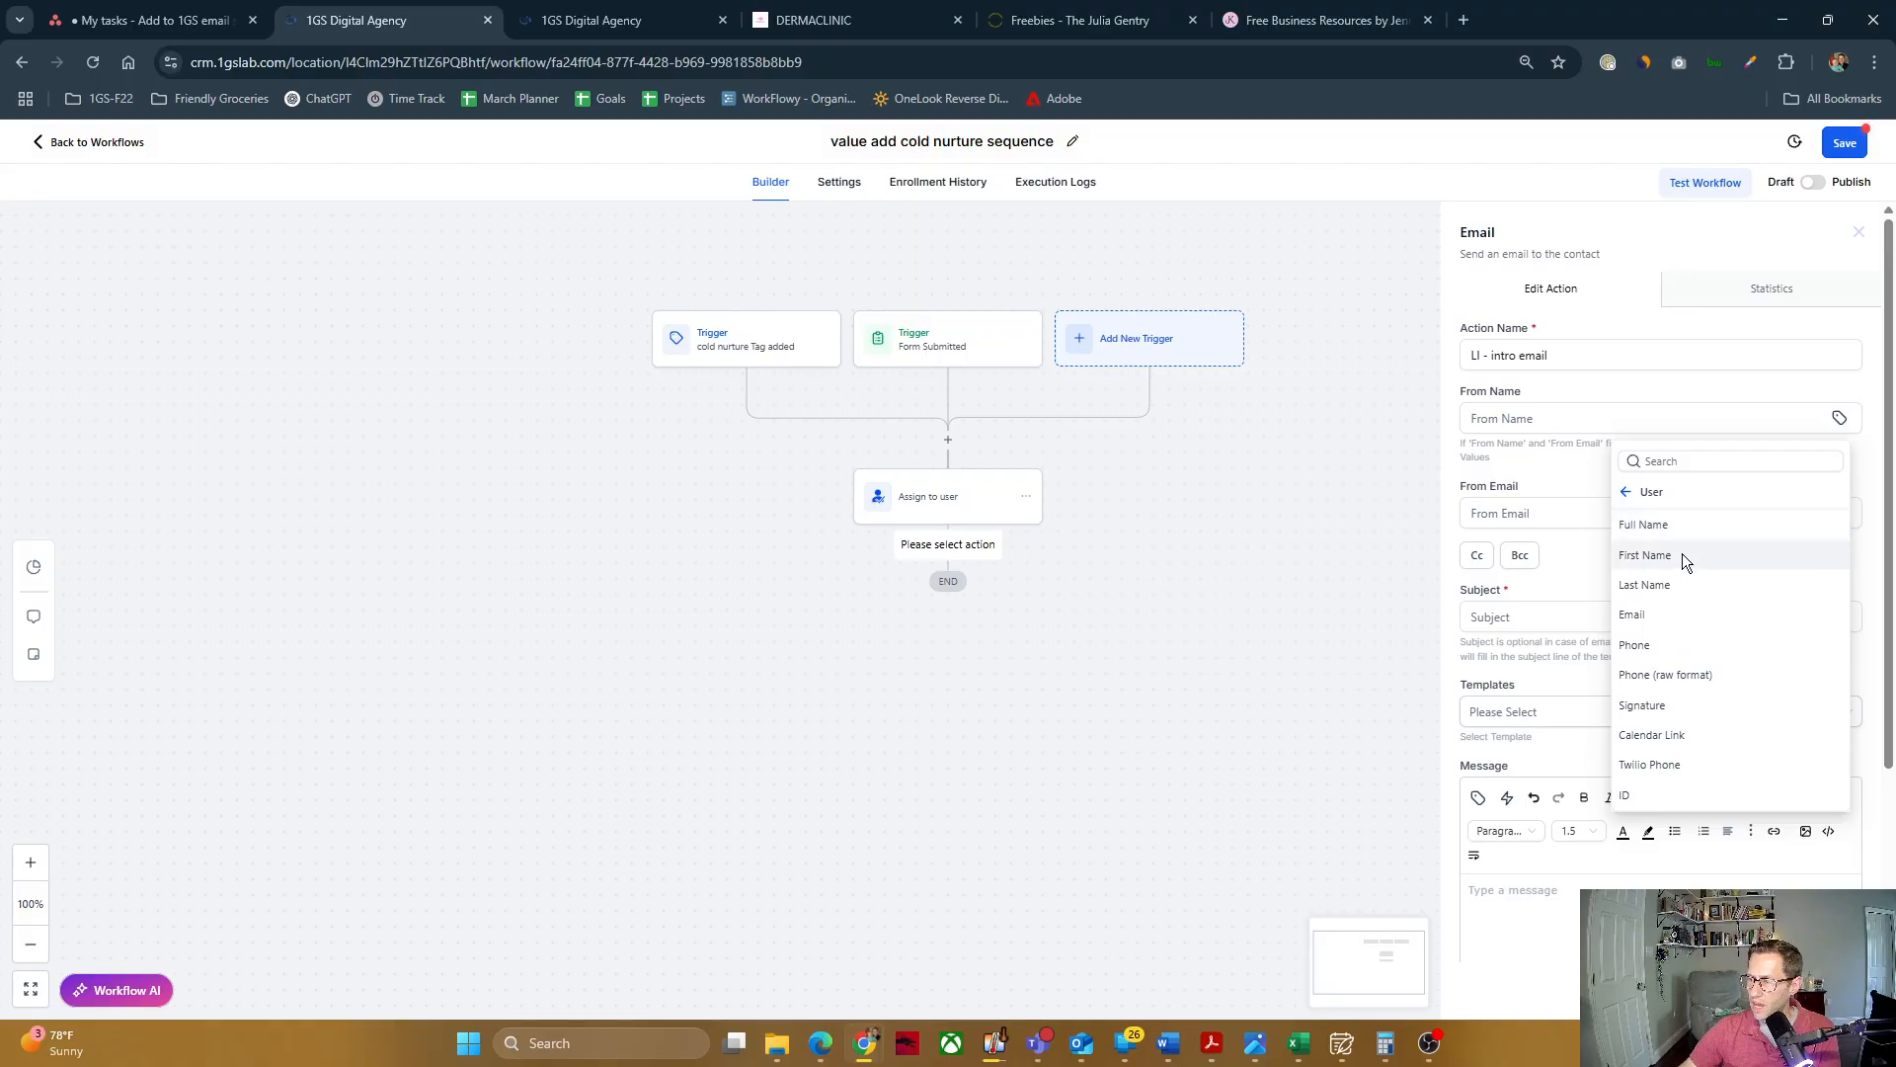
{"action": "left_click", "coordinate": [1680, 524]}
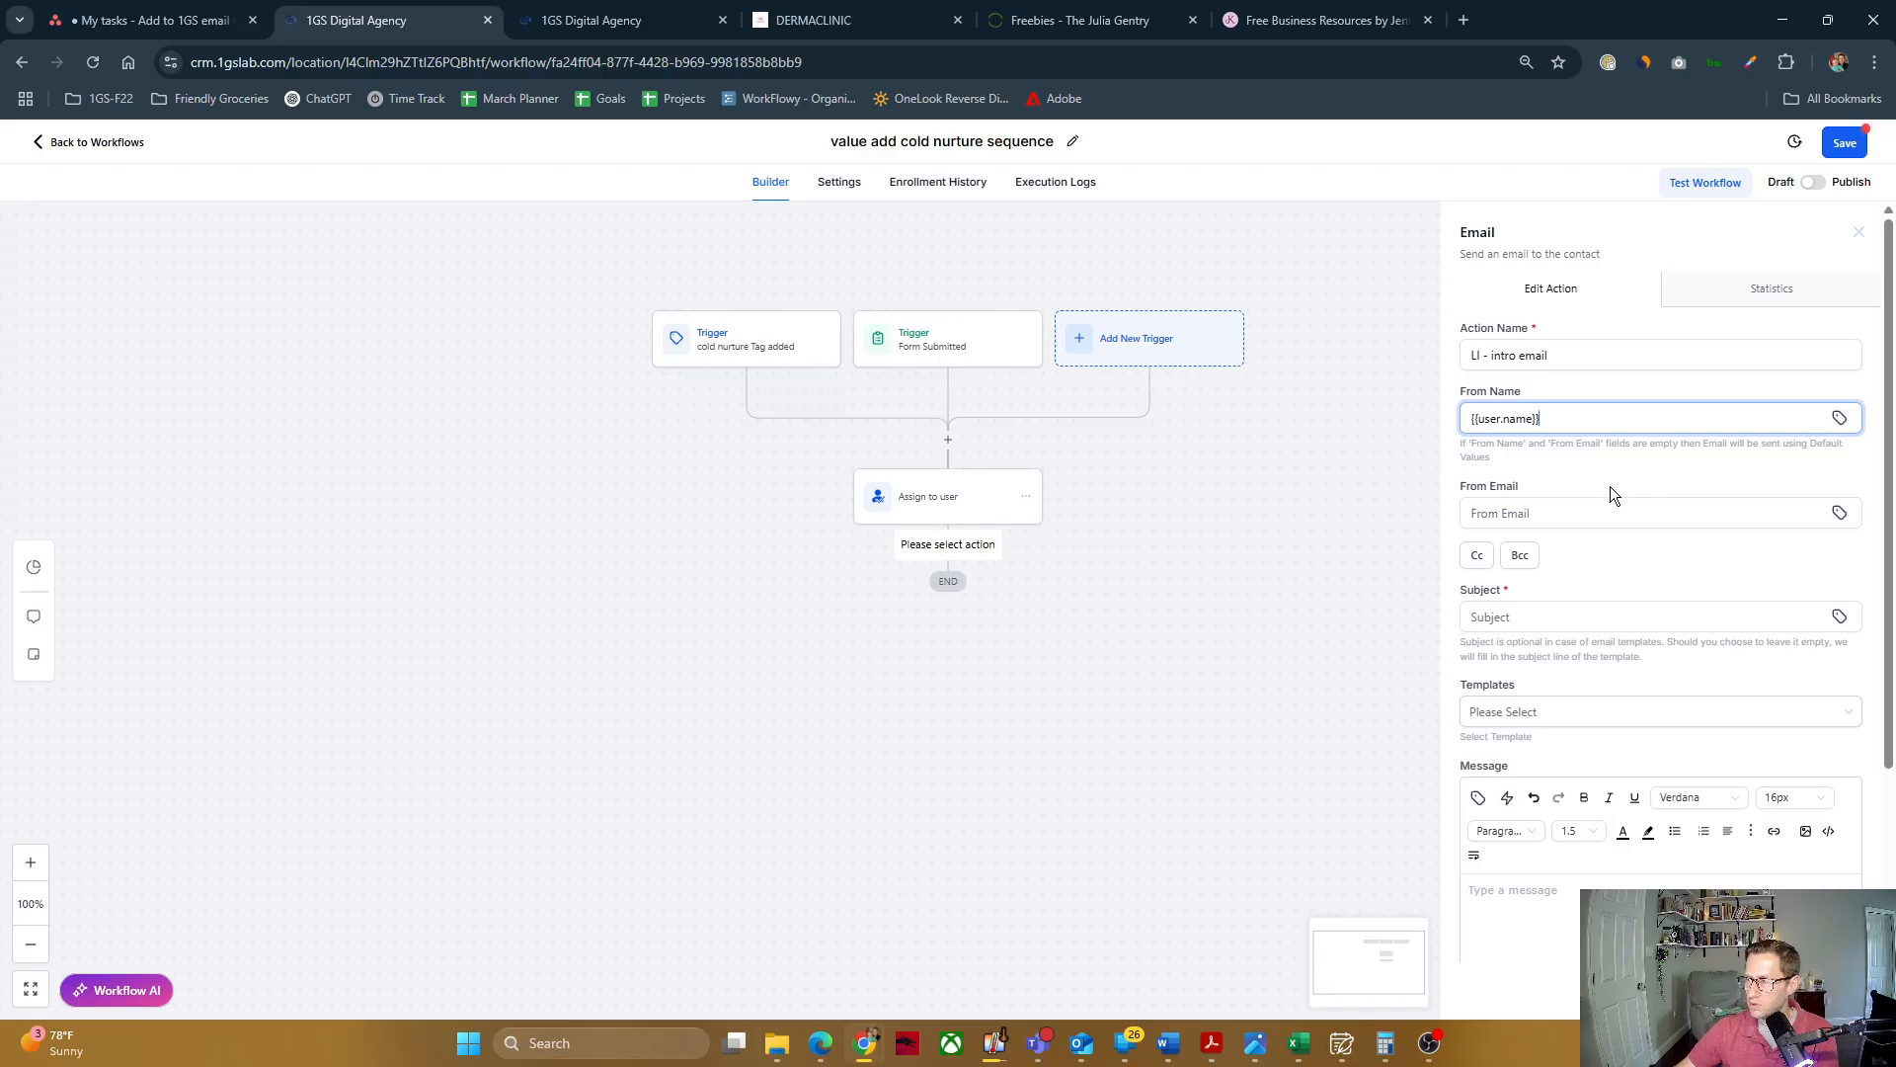
Step: Set the email's From Email to the assigned user's Email value, {{user.email}}
{"action": "left_click", "coordinate": [1568, 522]}
{"action": "left_click", "coordinate": [1839, 513]}
{"action": "left_click", "coordinate": [1653, 488]}
{"action": "left_click", "coordinate": [1841, 513]}
{"action": "left_click", "coordinate": [1800, 632]}
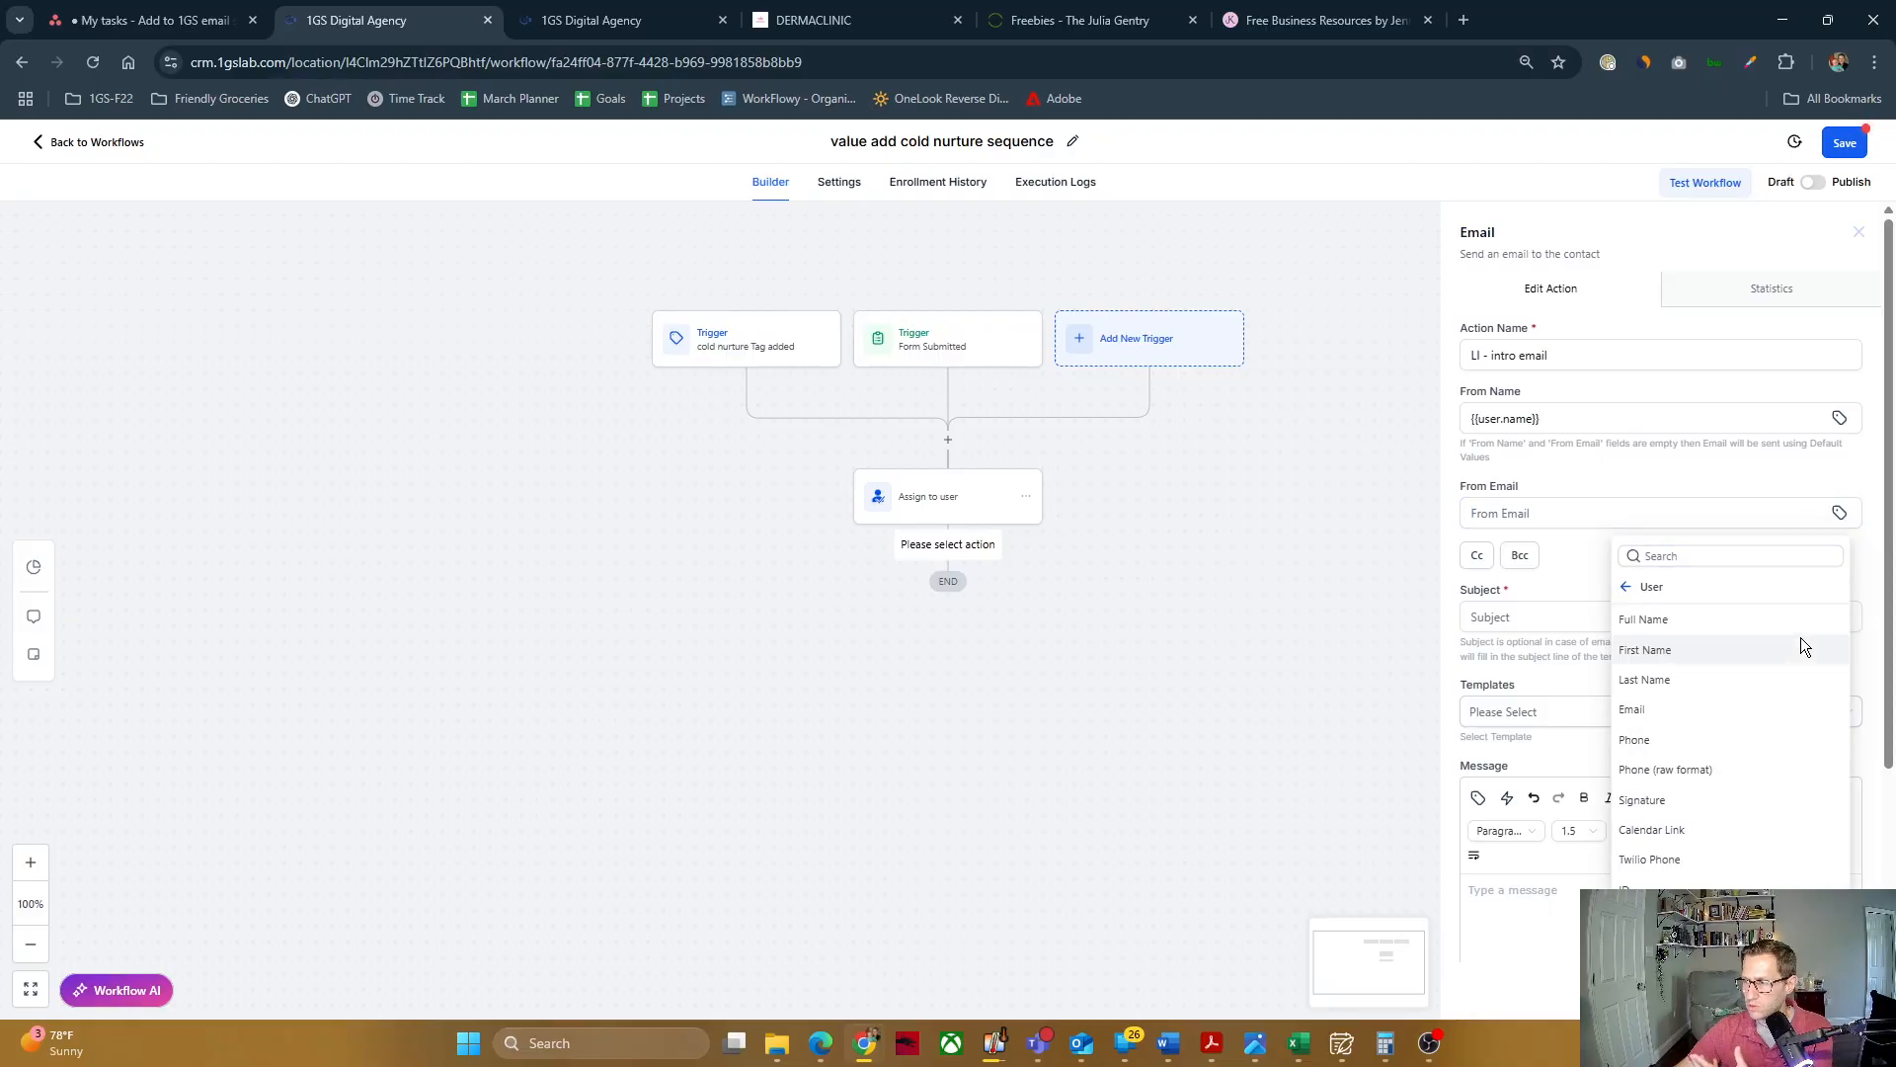
{"action": "left_click", "coordinate": [1692, 708]}
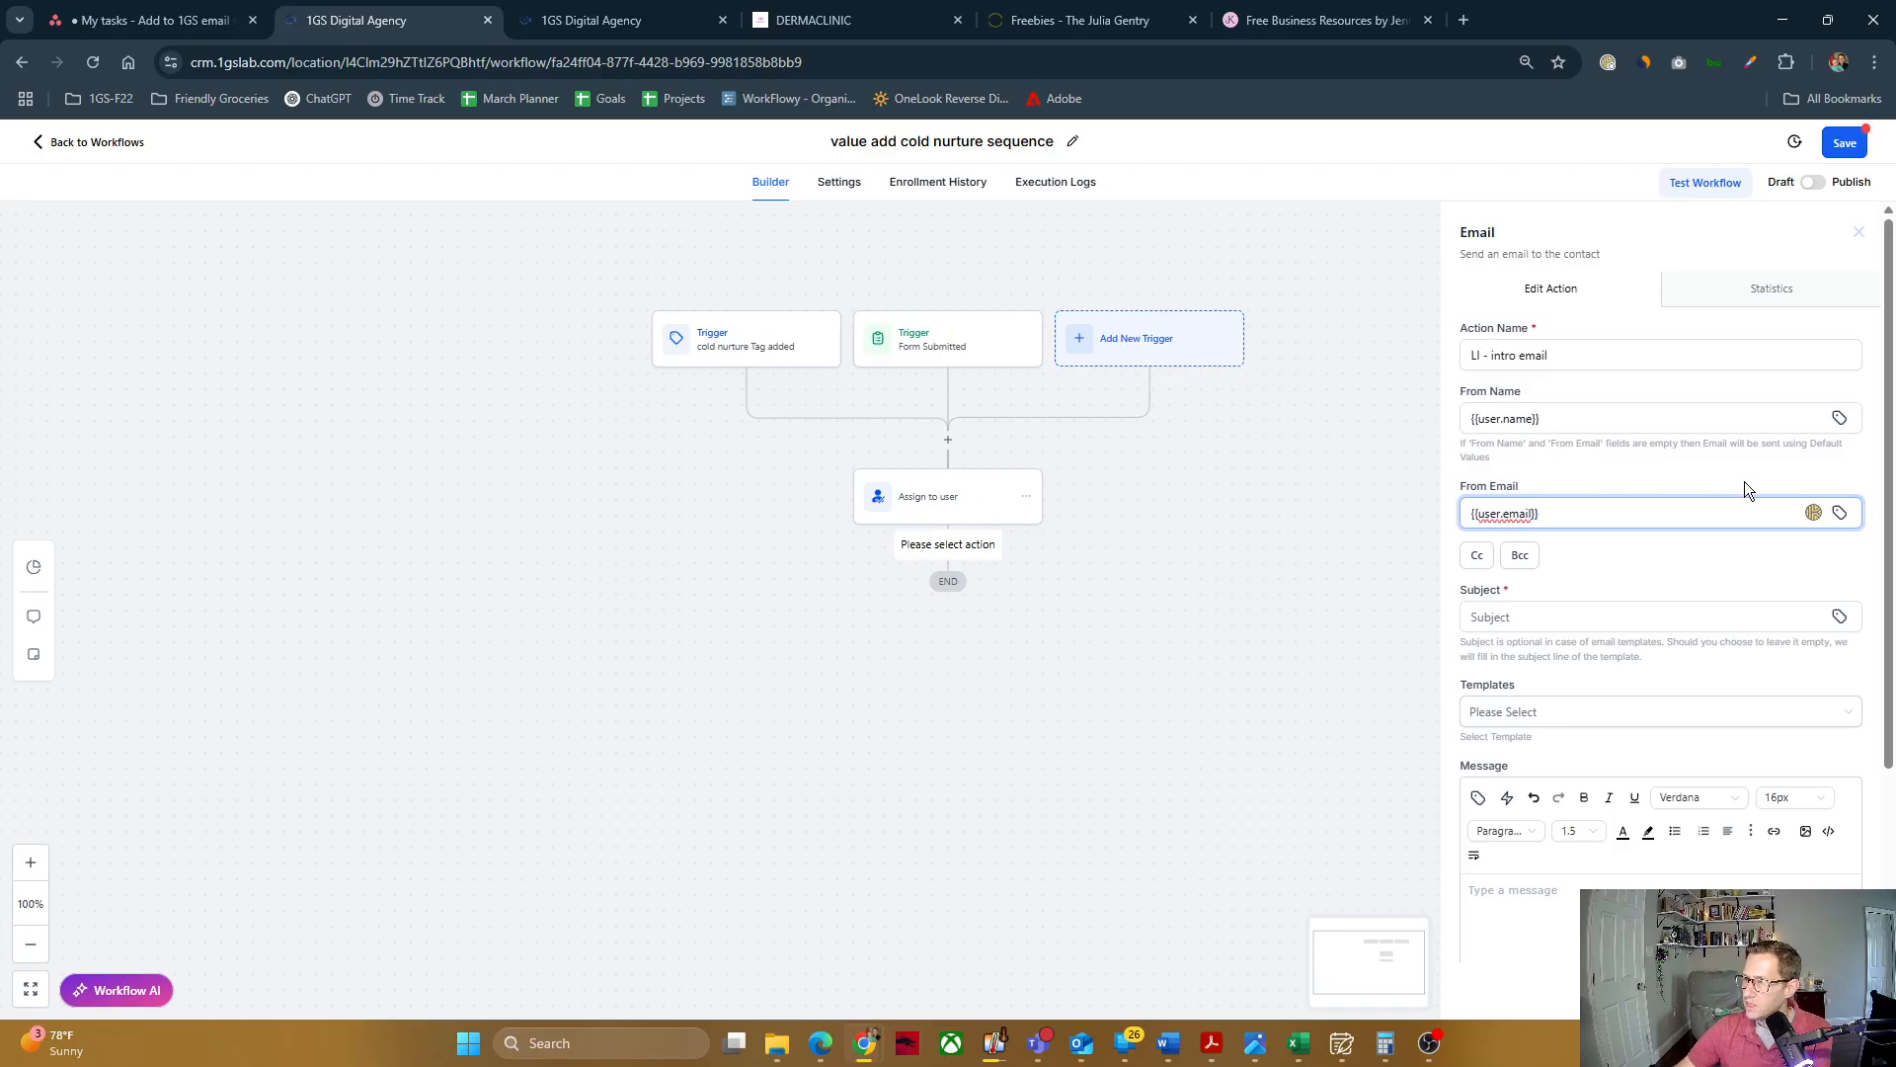
{"action": "left_click", "coordinate": [1651, 549]}
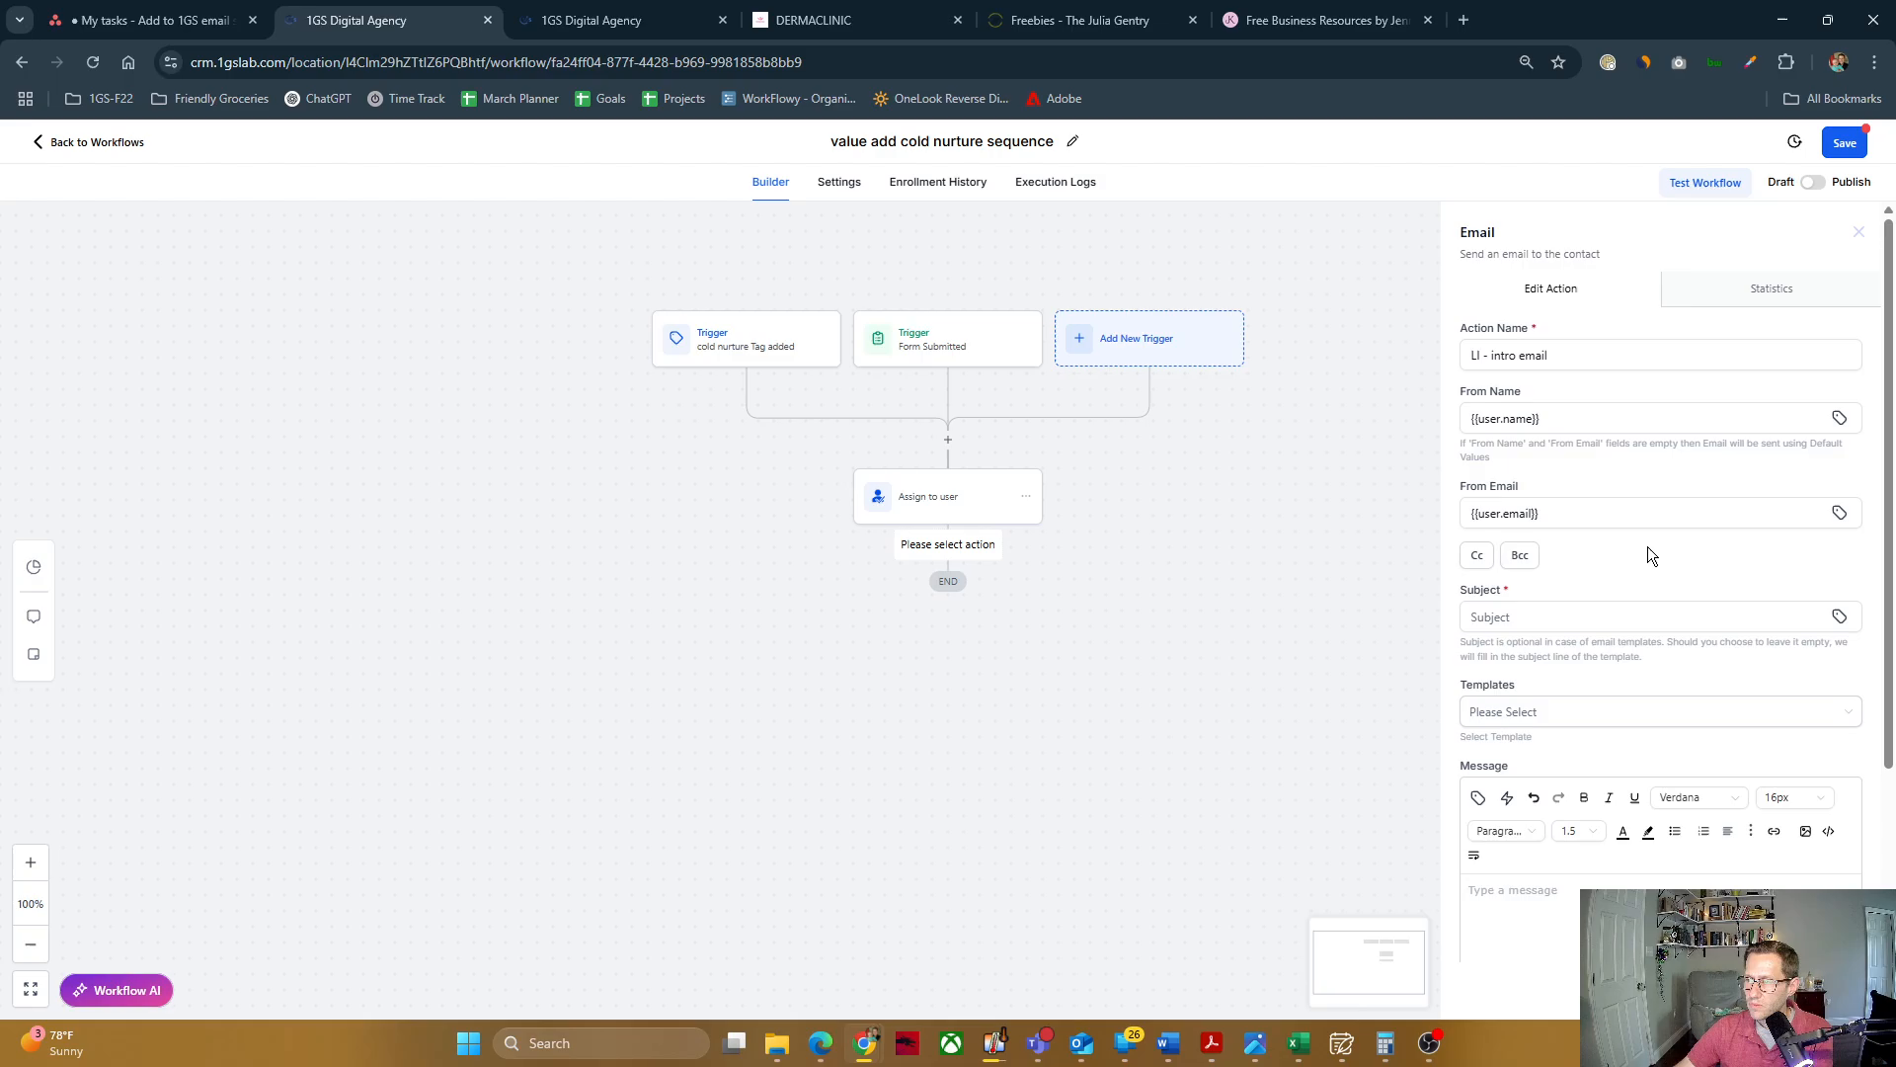
Step: Fill in the email's subject with the previously used "Staying Competitive in a Changing Workforce"
{"action": "scroll", "coordinate": [1641, 543], "scroll_direction": "down", "scroll_amount": 2}
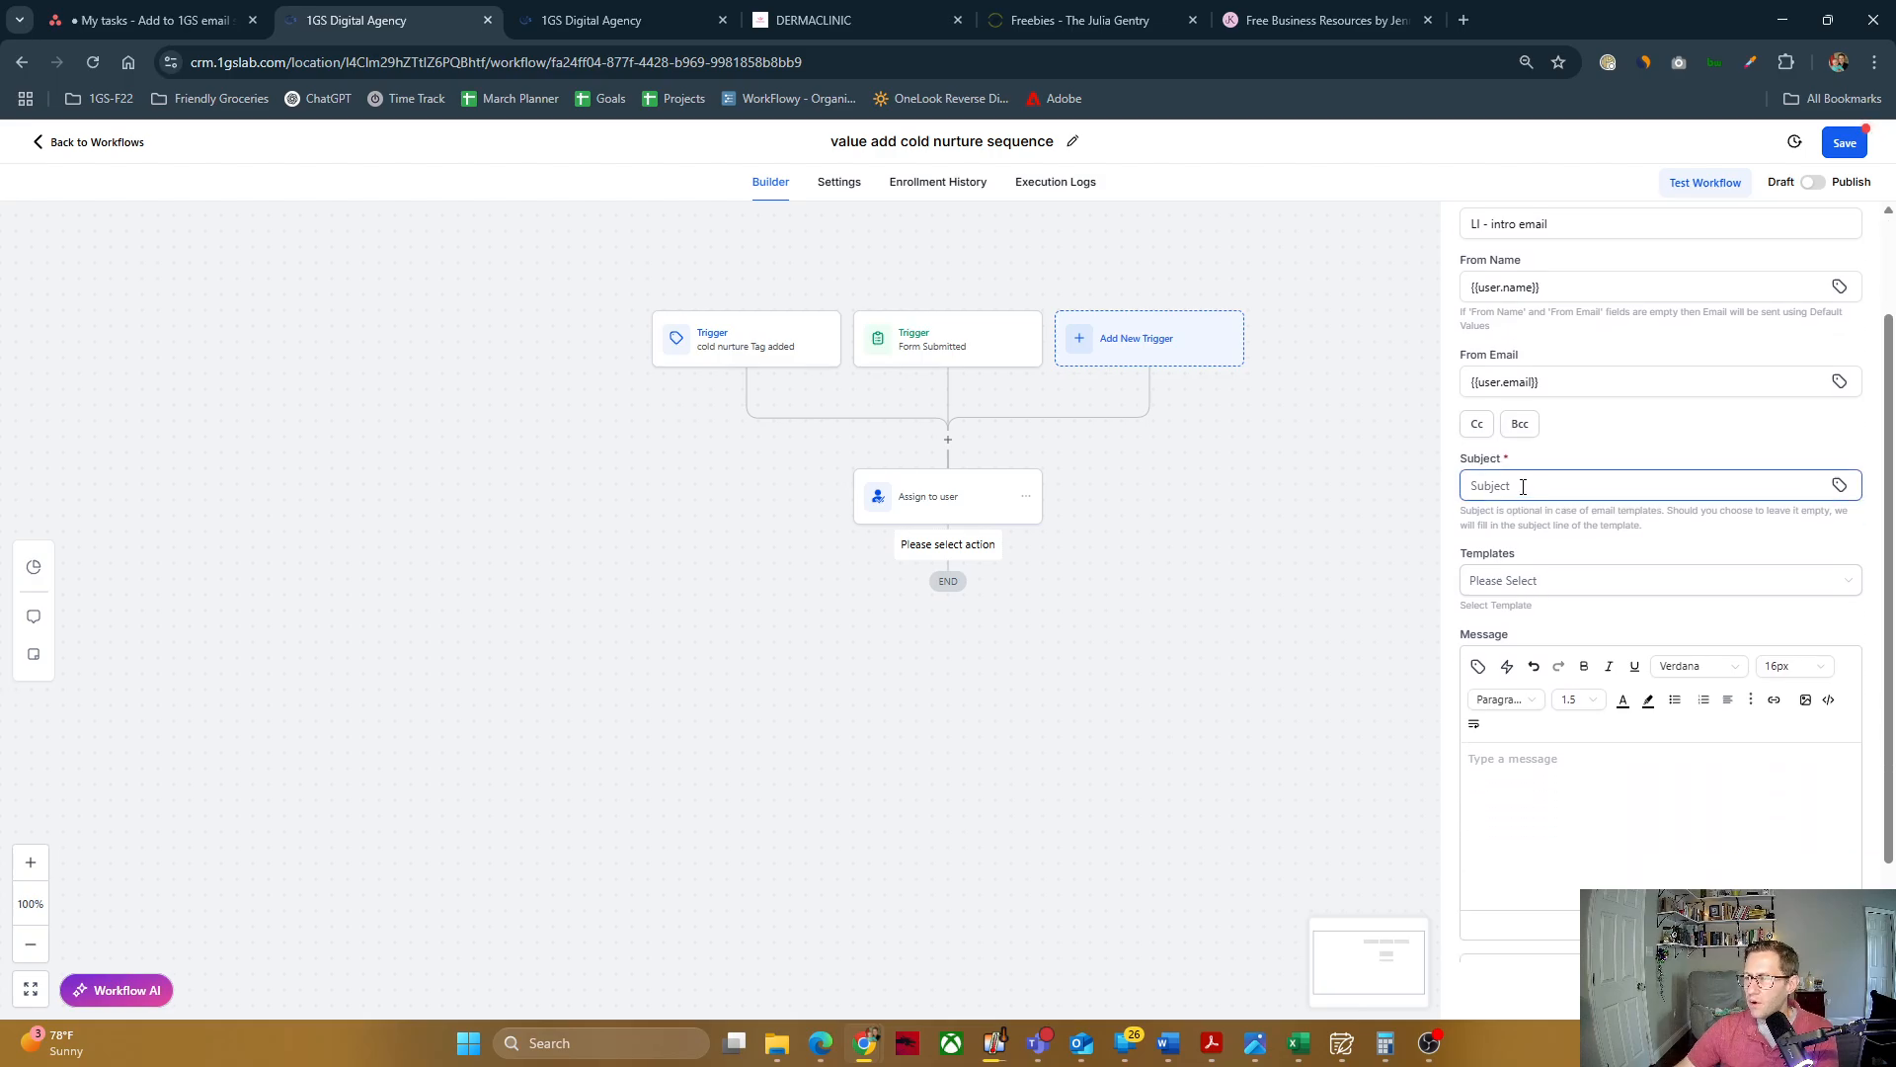
{"action": "left_click", "coordinate": [1522, 486]}
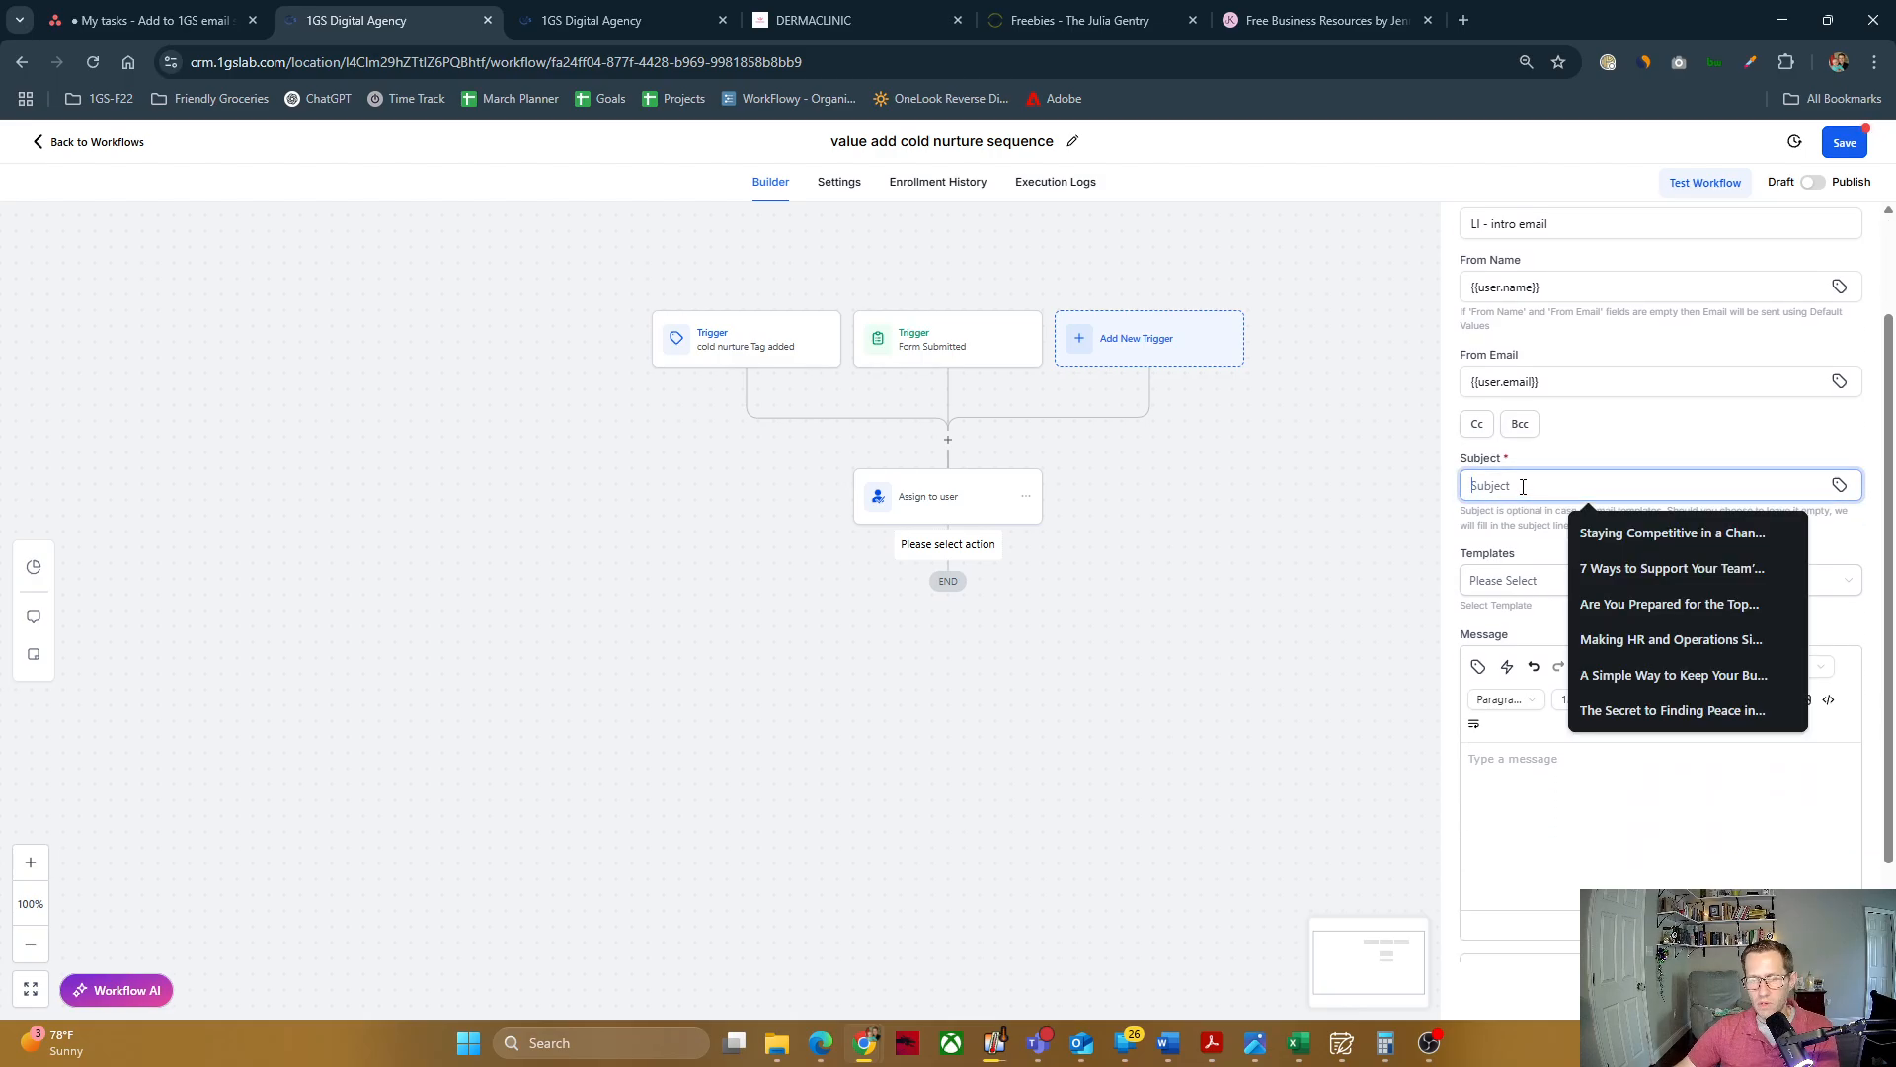
{"action": "left_click", "coordinate": [1635, 532]}
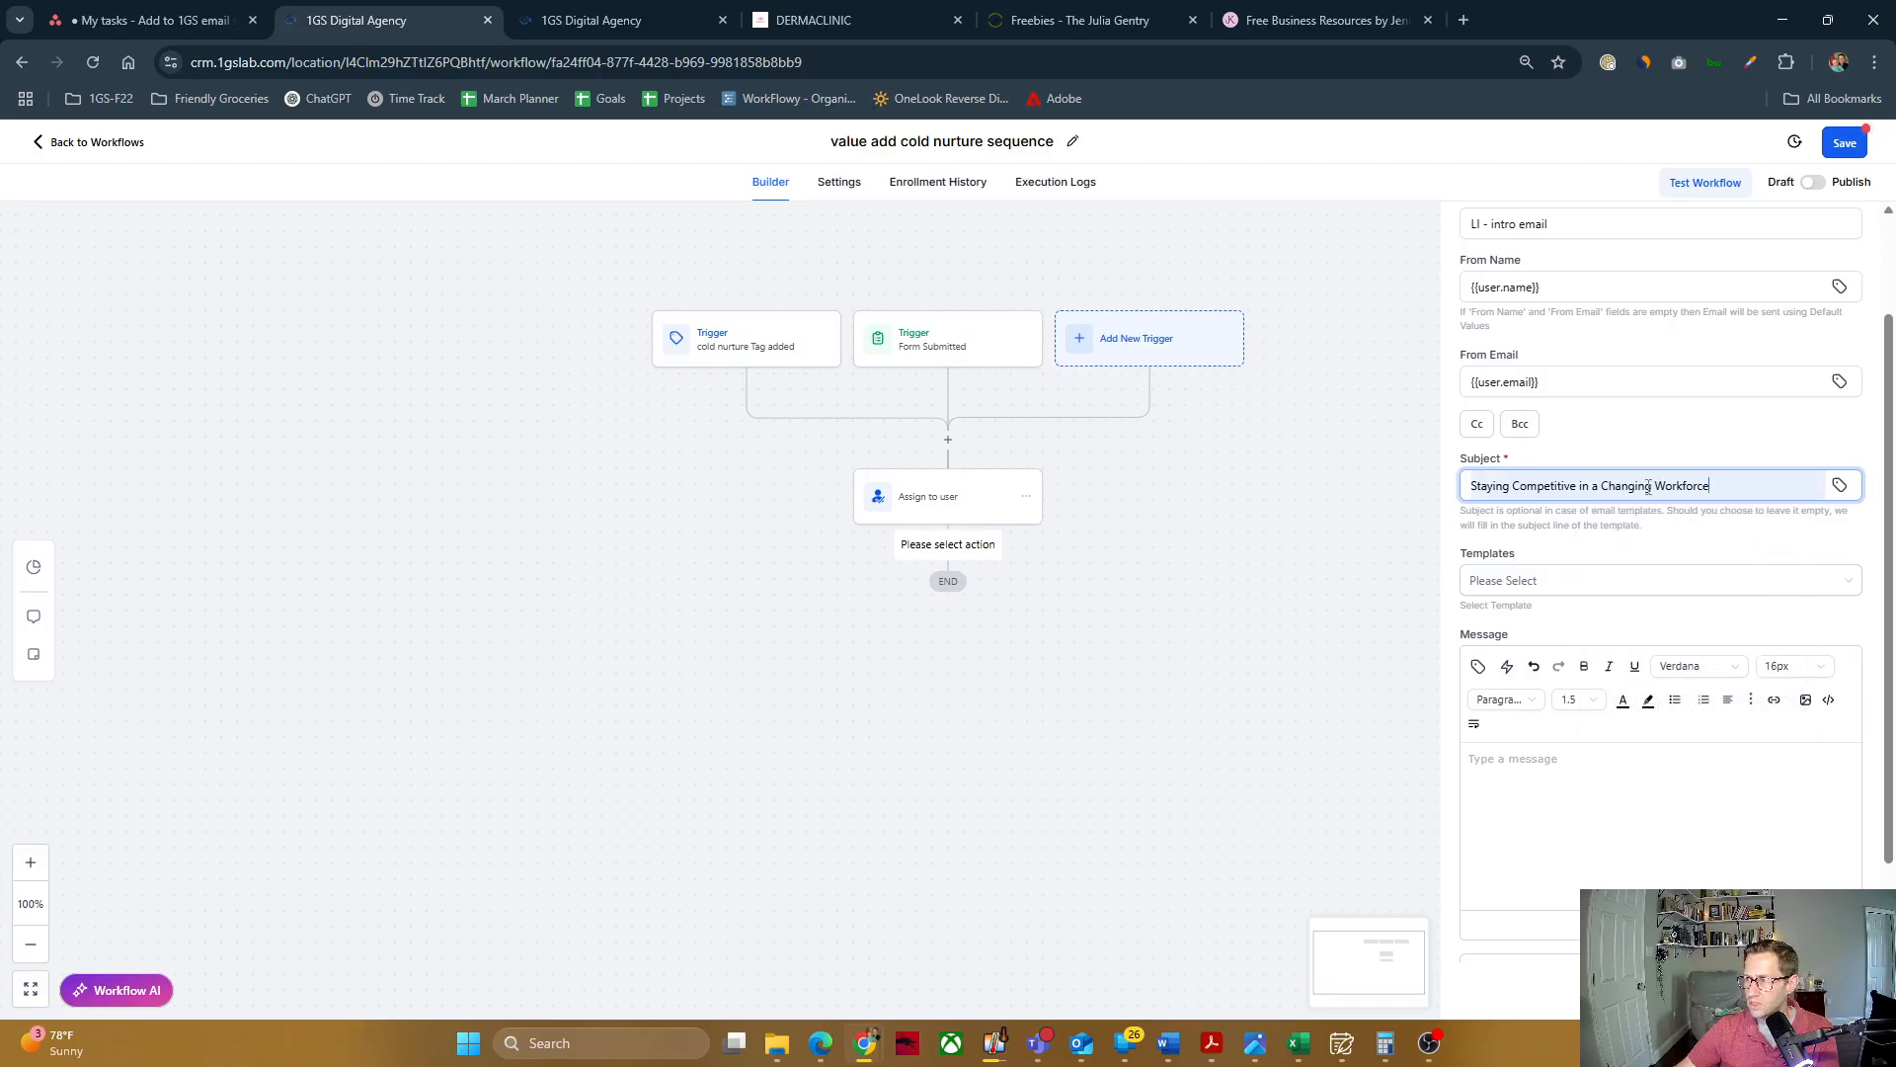
Step: Browse the saved email templates offered for the message without choosing one
{"action": "scroll", "coordinate": [1622, 547], "scroll_direction": "down", "scroll_amount": 1}
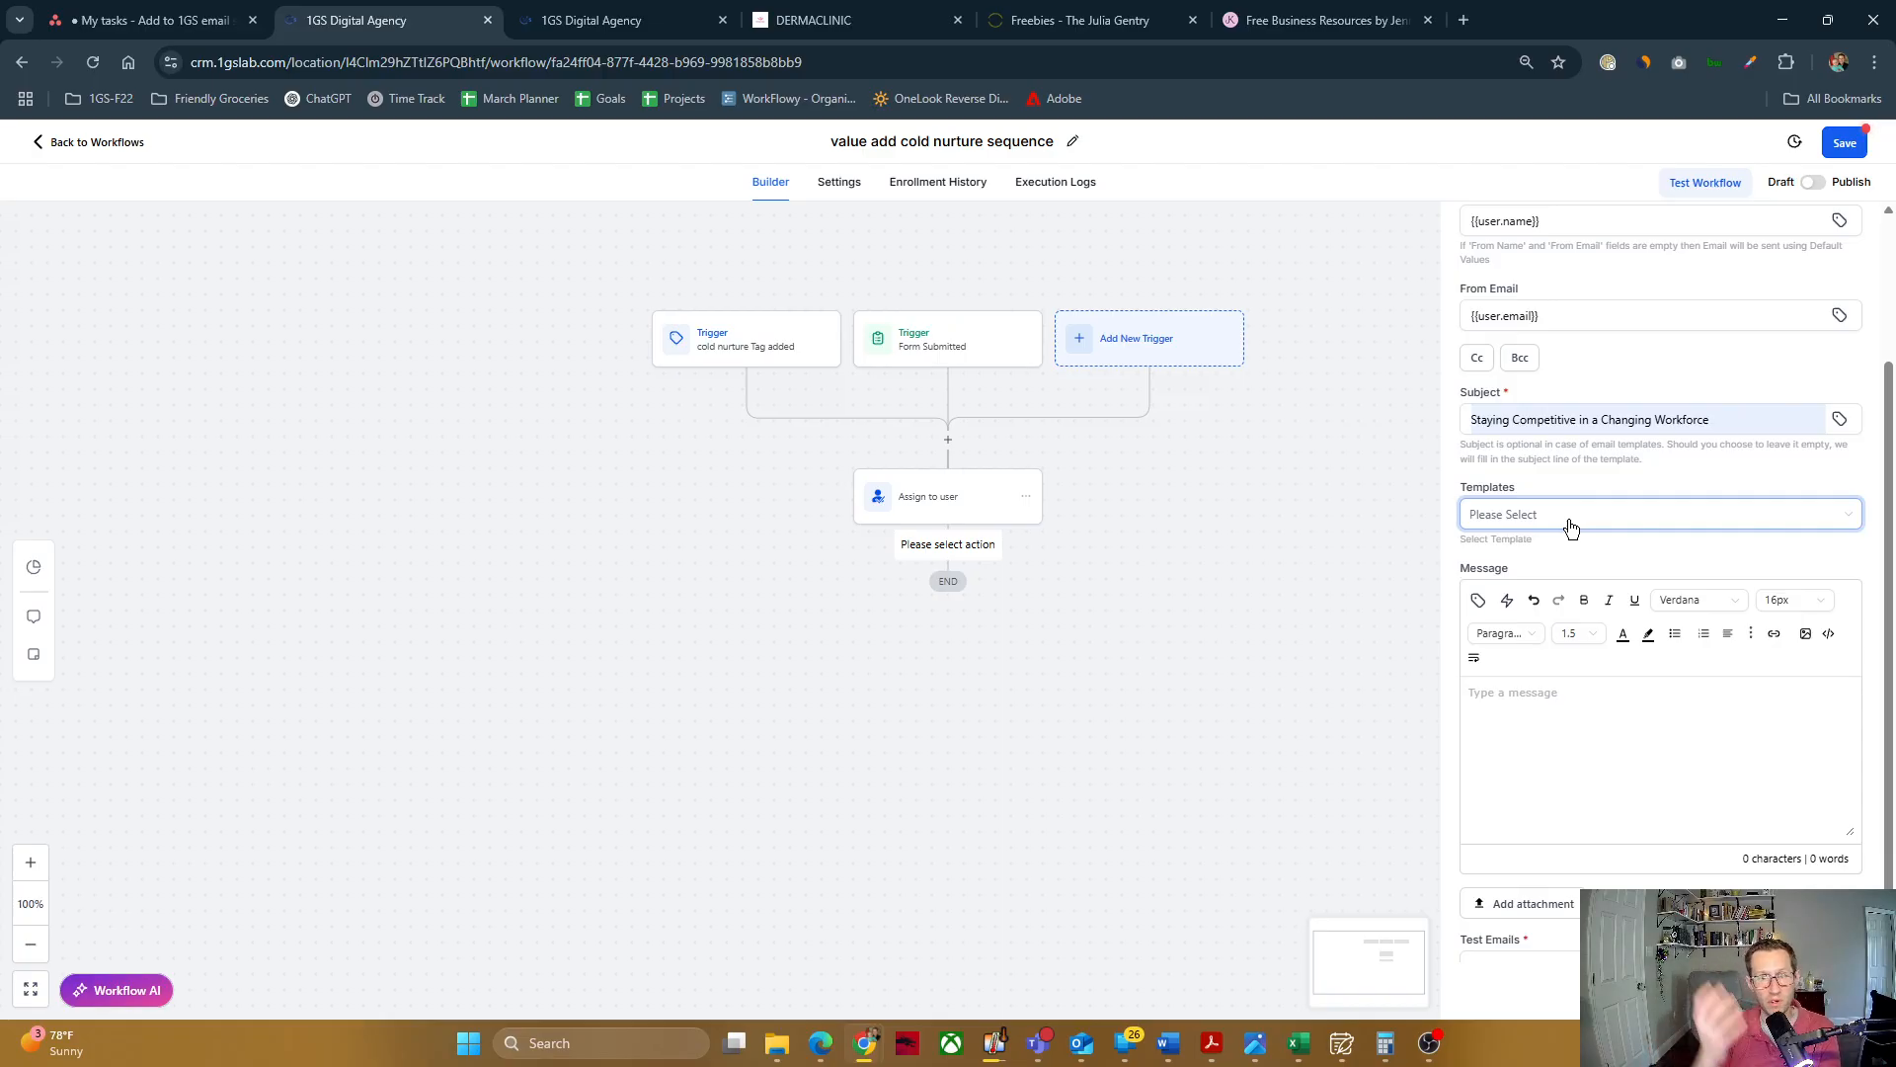
{"action": "left_click", "coordinate": [1489, 513]}
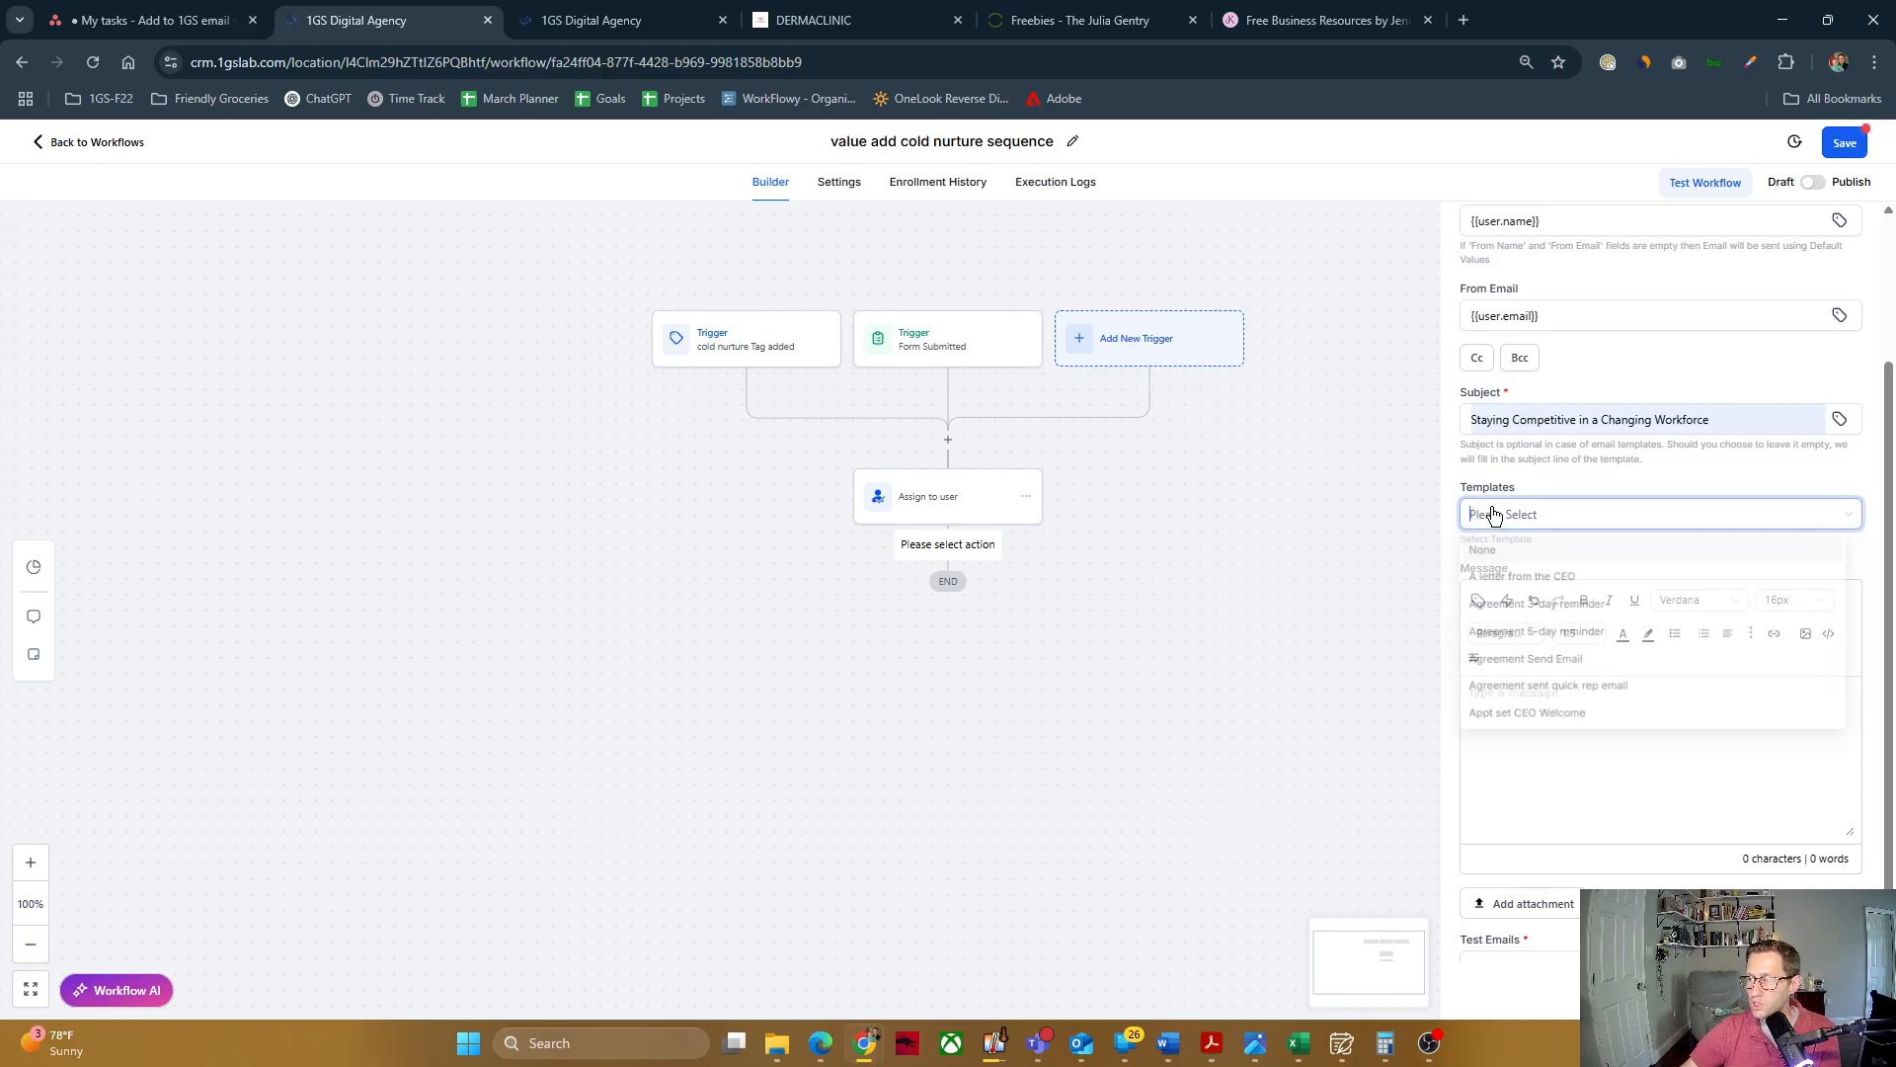
{"action": "scroll", "coordinate": [1570, 612], "scroll_direction": "down", "scroll_amount": 10}
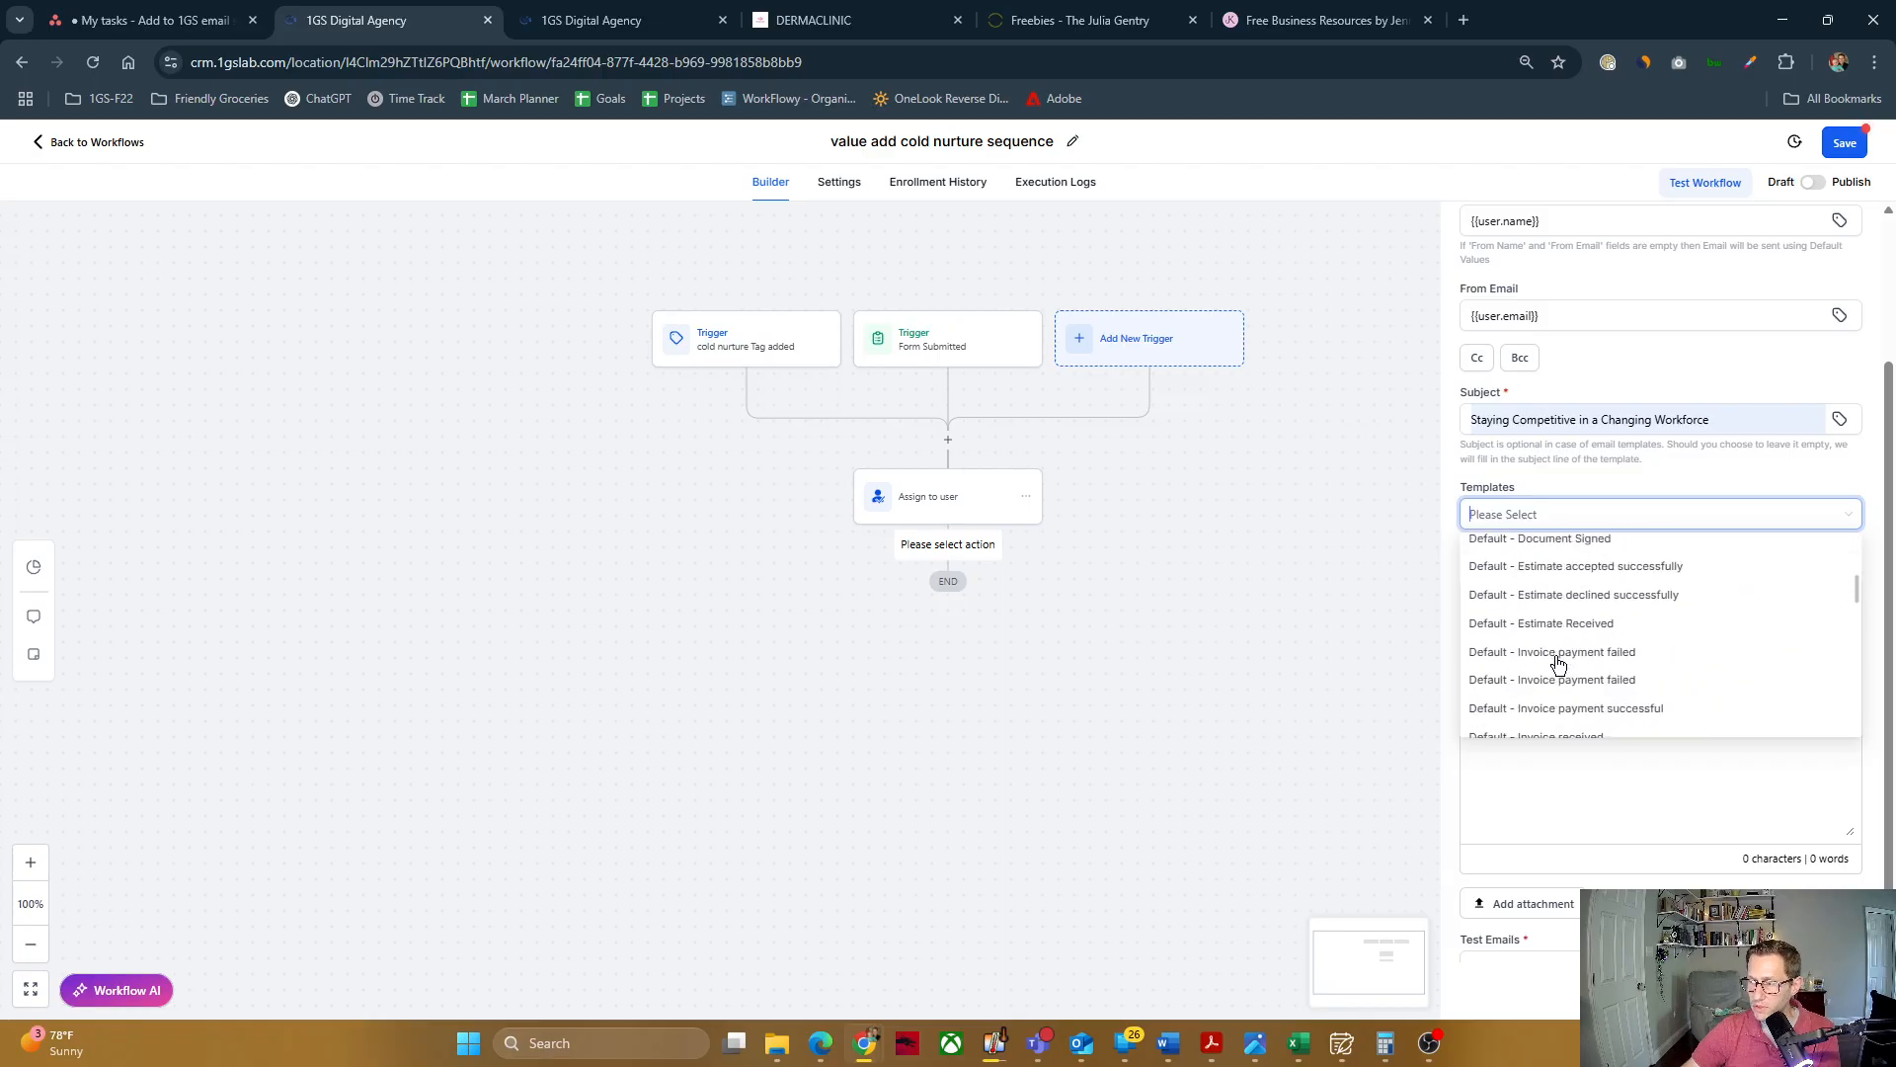
{"action": "left_click", "coordinate": [1647, 808]}
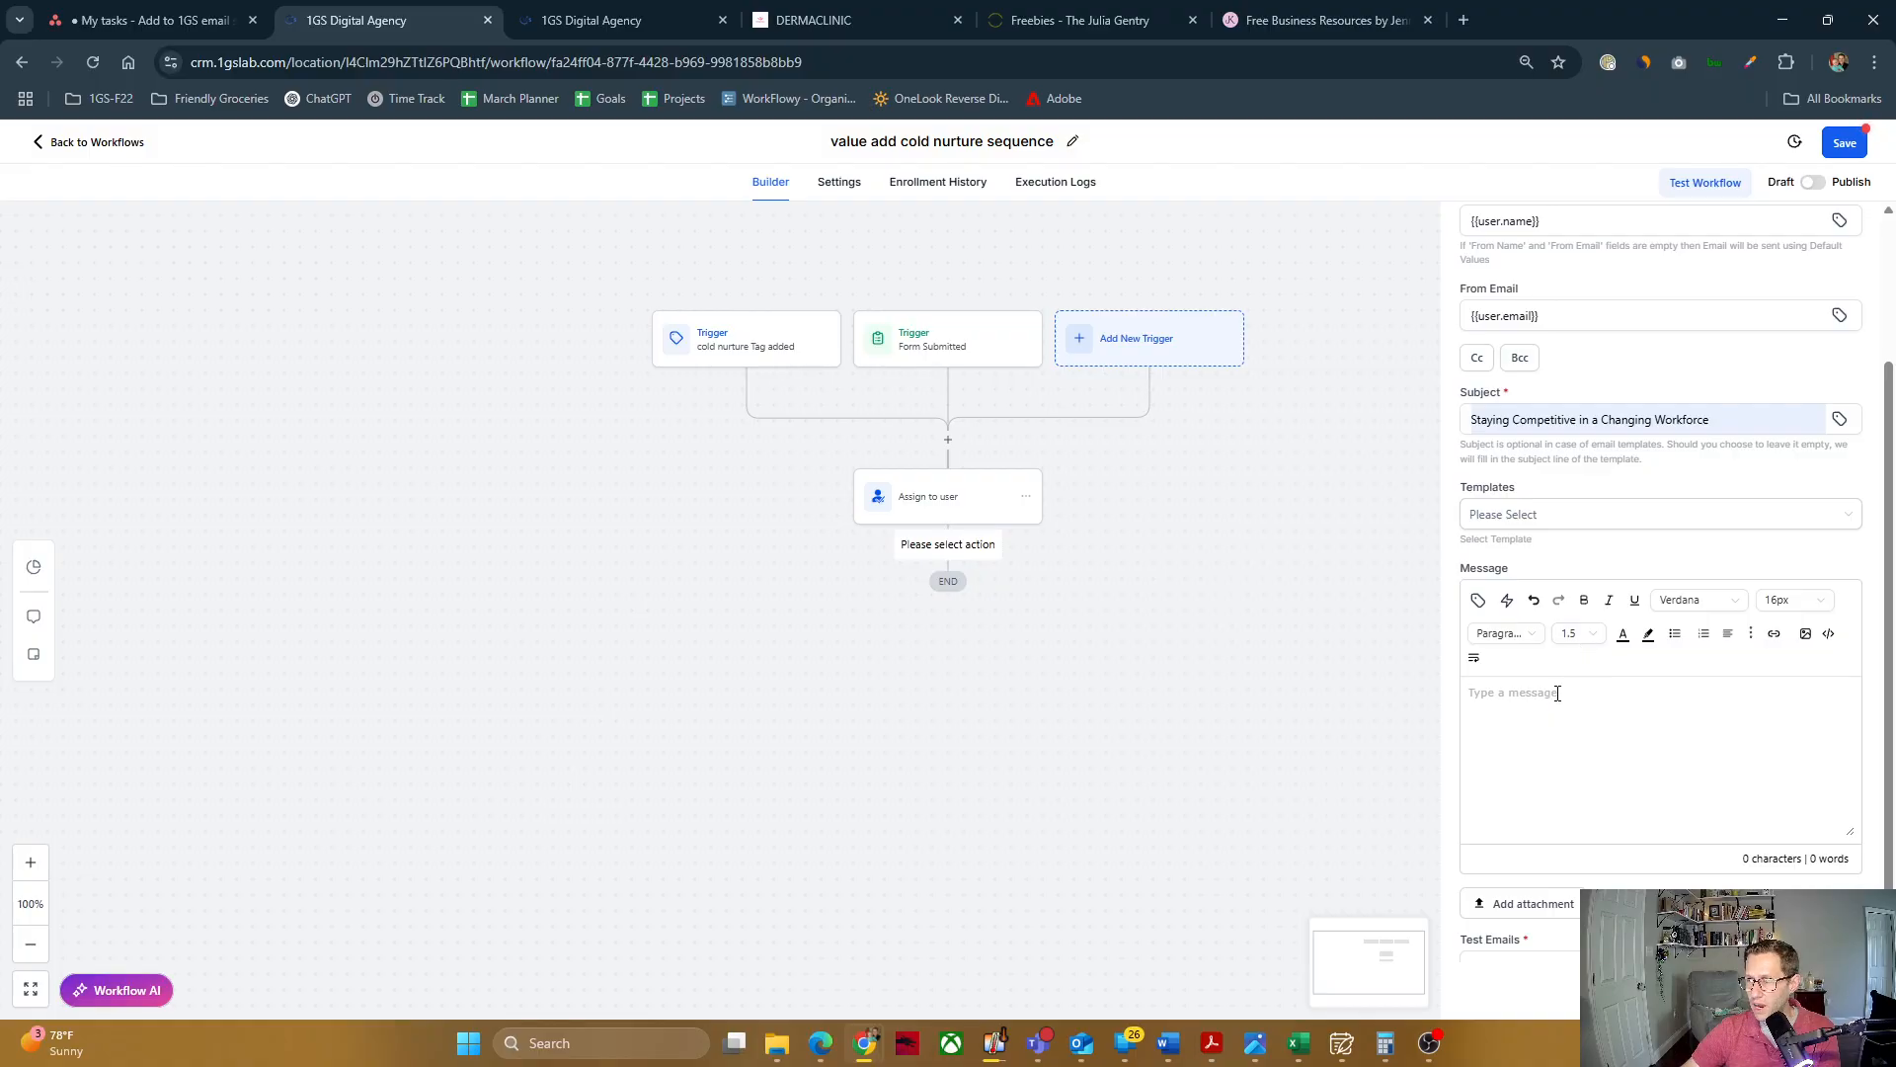
Step: Enter placeholder text in the message body, "asdfasdf" followed by several lines of "asdf"
{"action": "type", "text": "asdfasdf"}
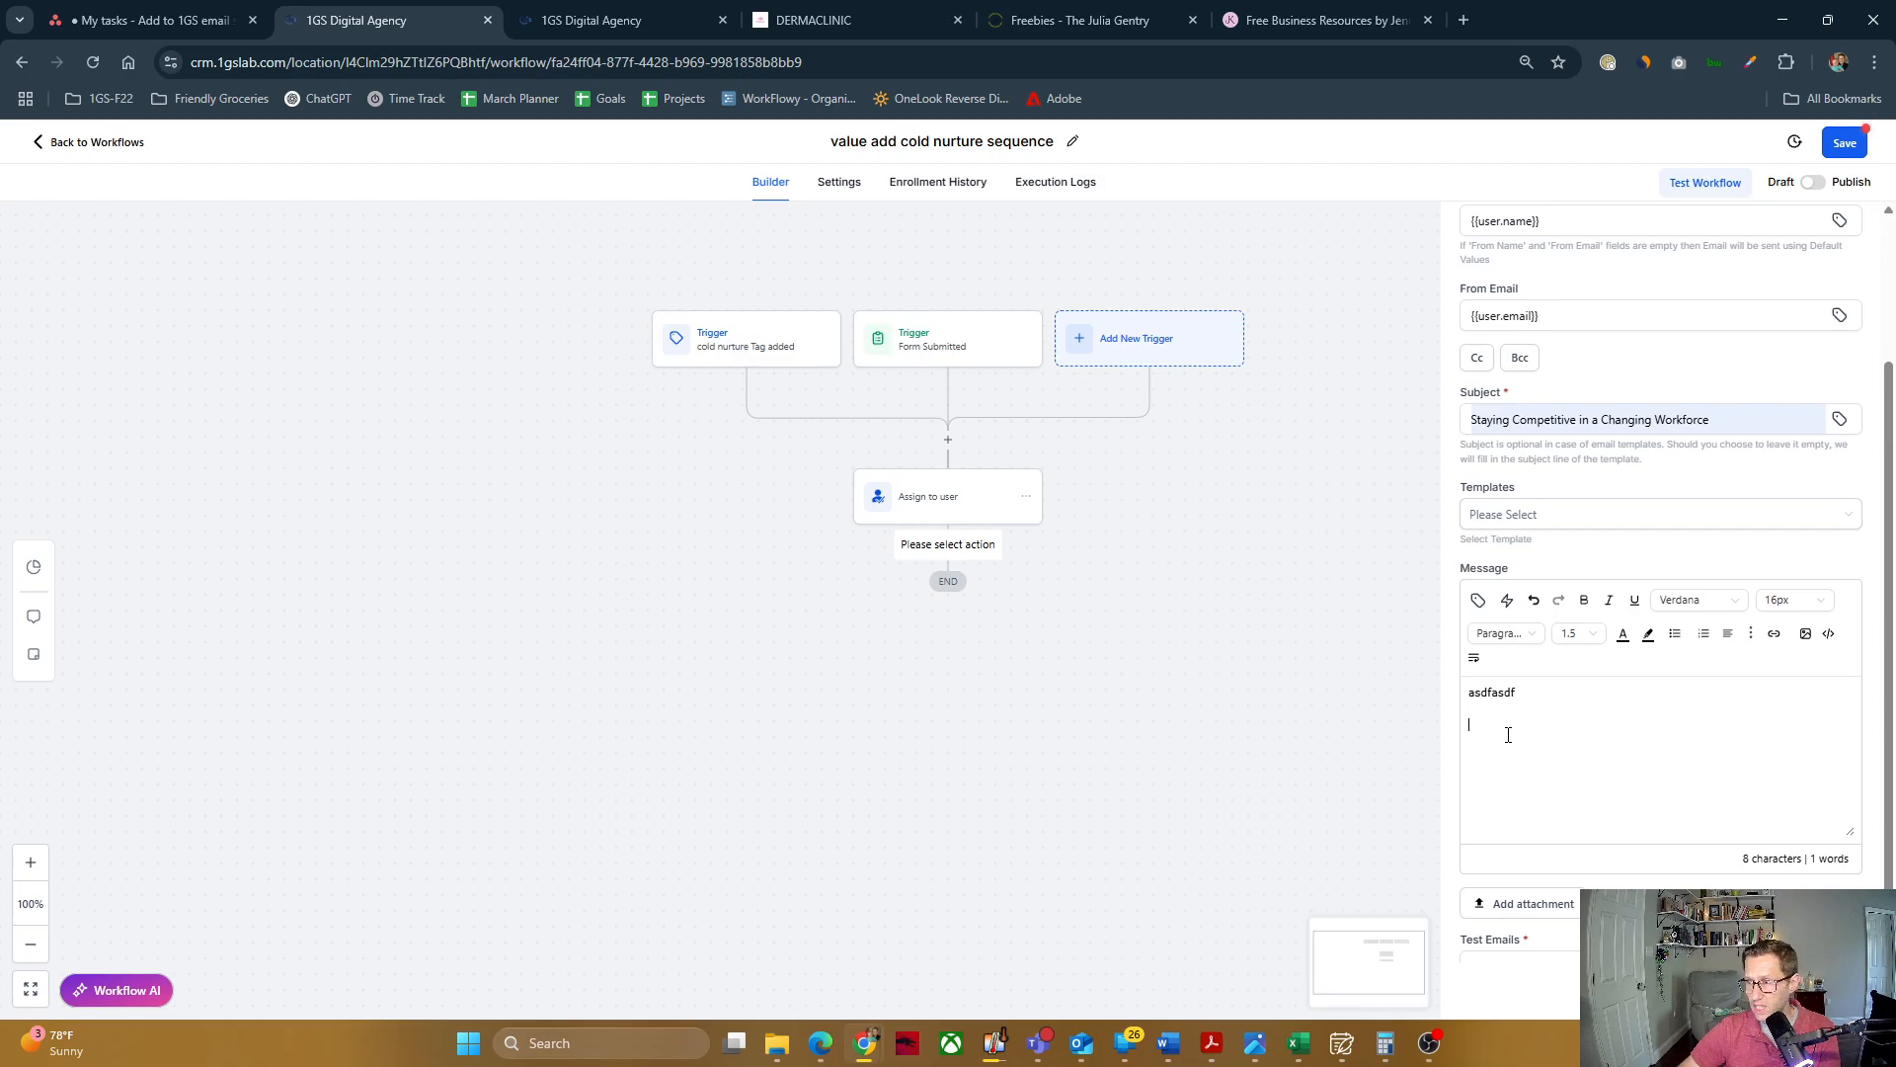
{"action": "key", "text": "Return"}
{"action": "type", "text": "asdf"}
{"action": "key", "text": "Return"}
{"action": "type", "text": "asdf"}
{"action": "key", "text": "Return"}
{"action": "type", "text": "asdf"}
{"action": "key", "text": "Return"}
{"action": "type", "text": "asdf"}
Step: Examine the message editor's formatting options and the custom value categories using the placeholder text
{"action": "key", "text": "ctrl+a"}
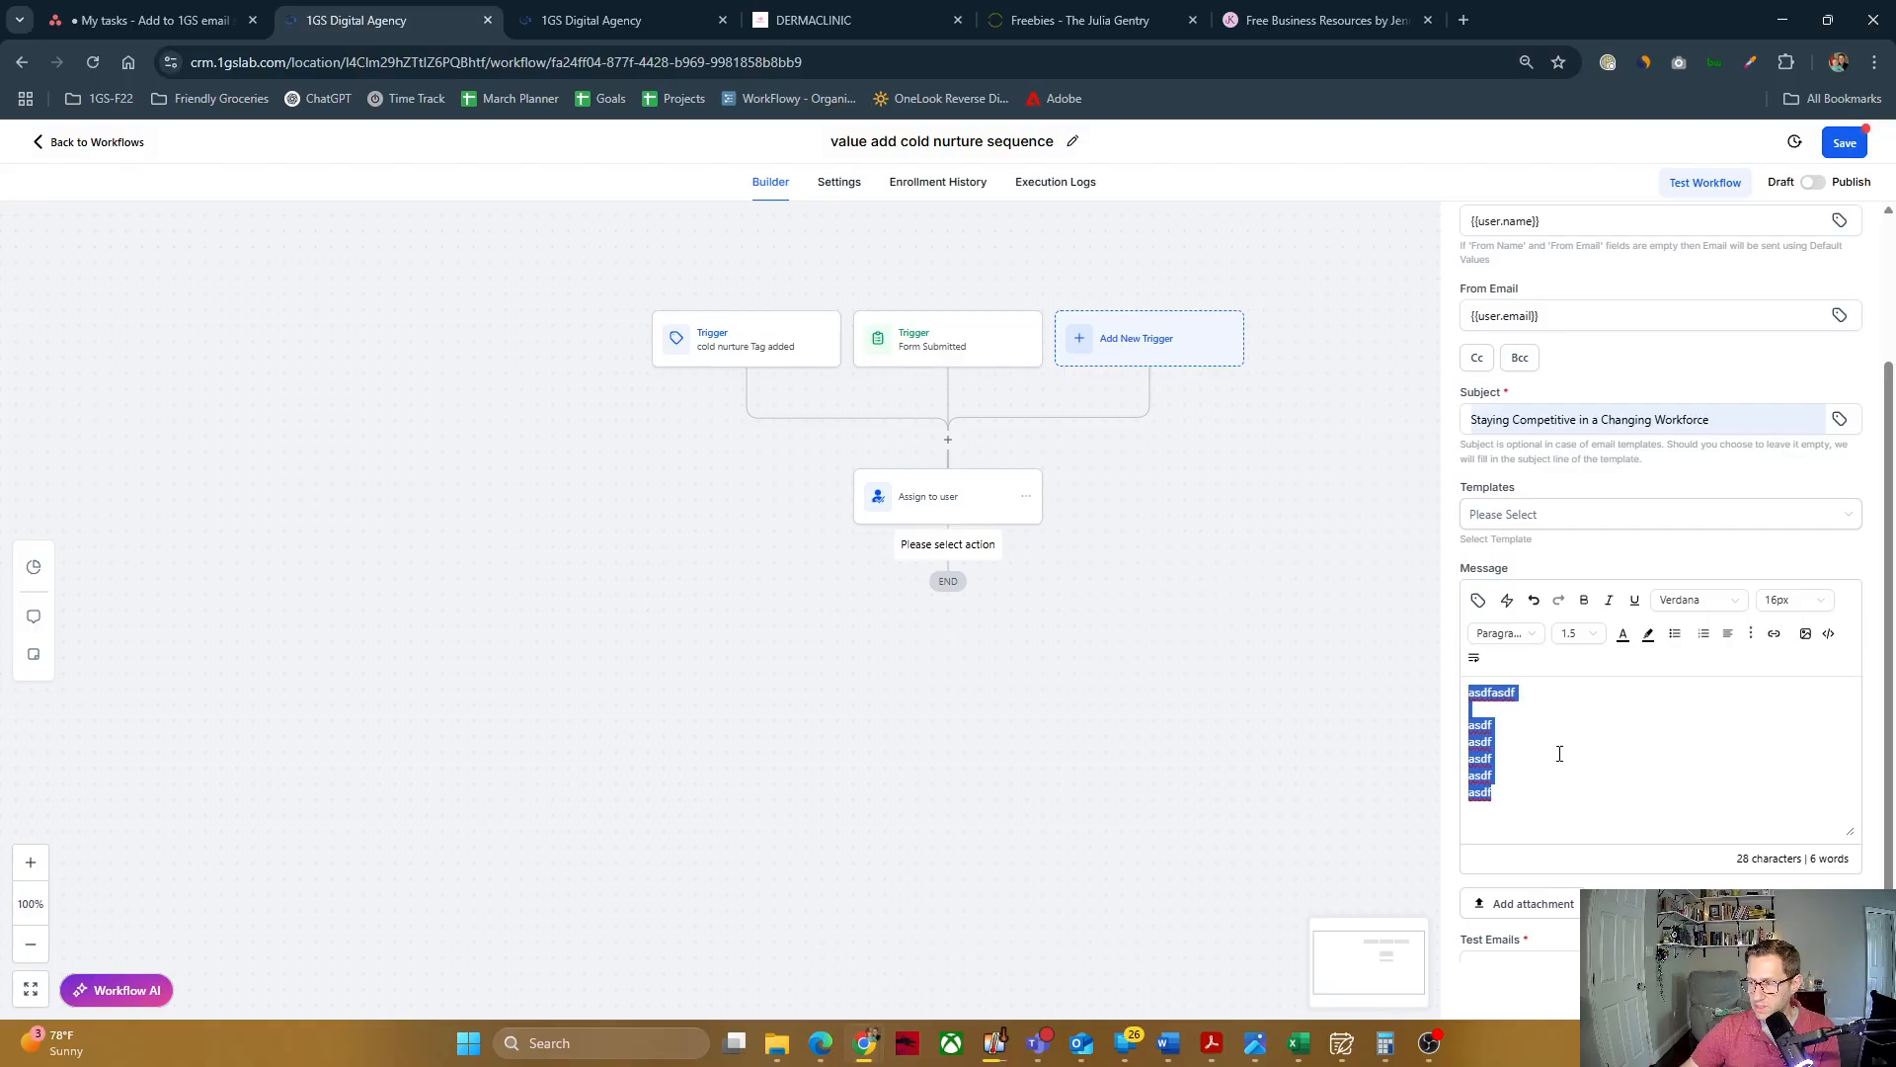
{"action": "left_click", "coordinate": [1559, 754]}
{"action": "left_click_drag", "start_coordinate": [1530, 796], "coordinate": [1470, 691]}
{"action": "left_click", "coordinate": [1558, 788]}
{"action": "double_click", "coordinate": [1556, 790]}
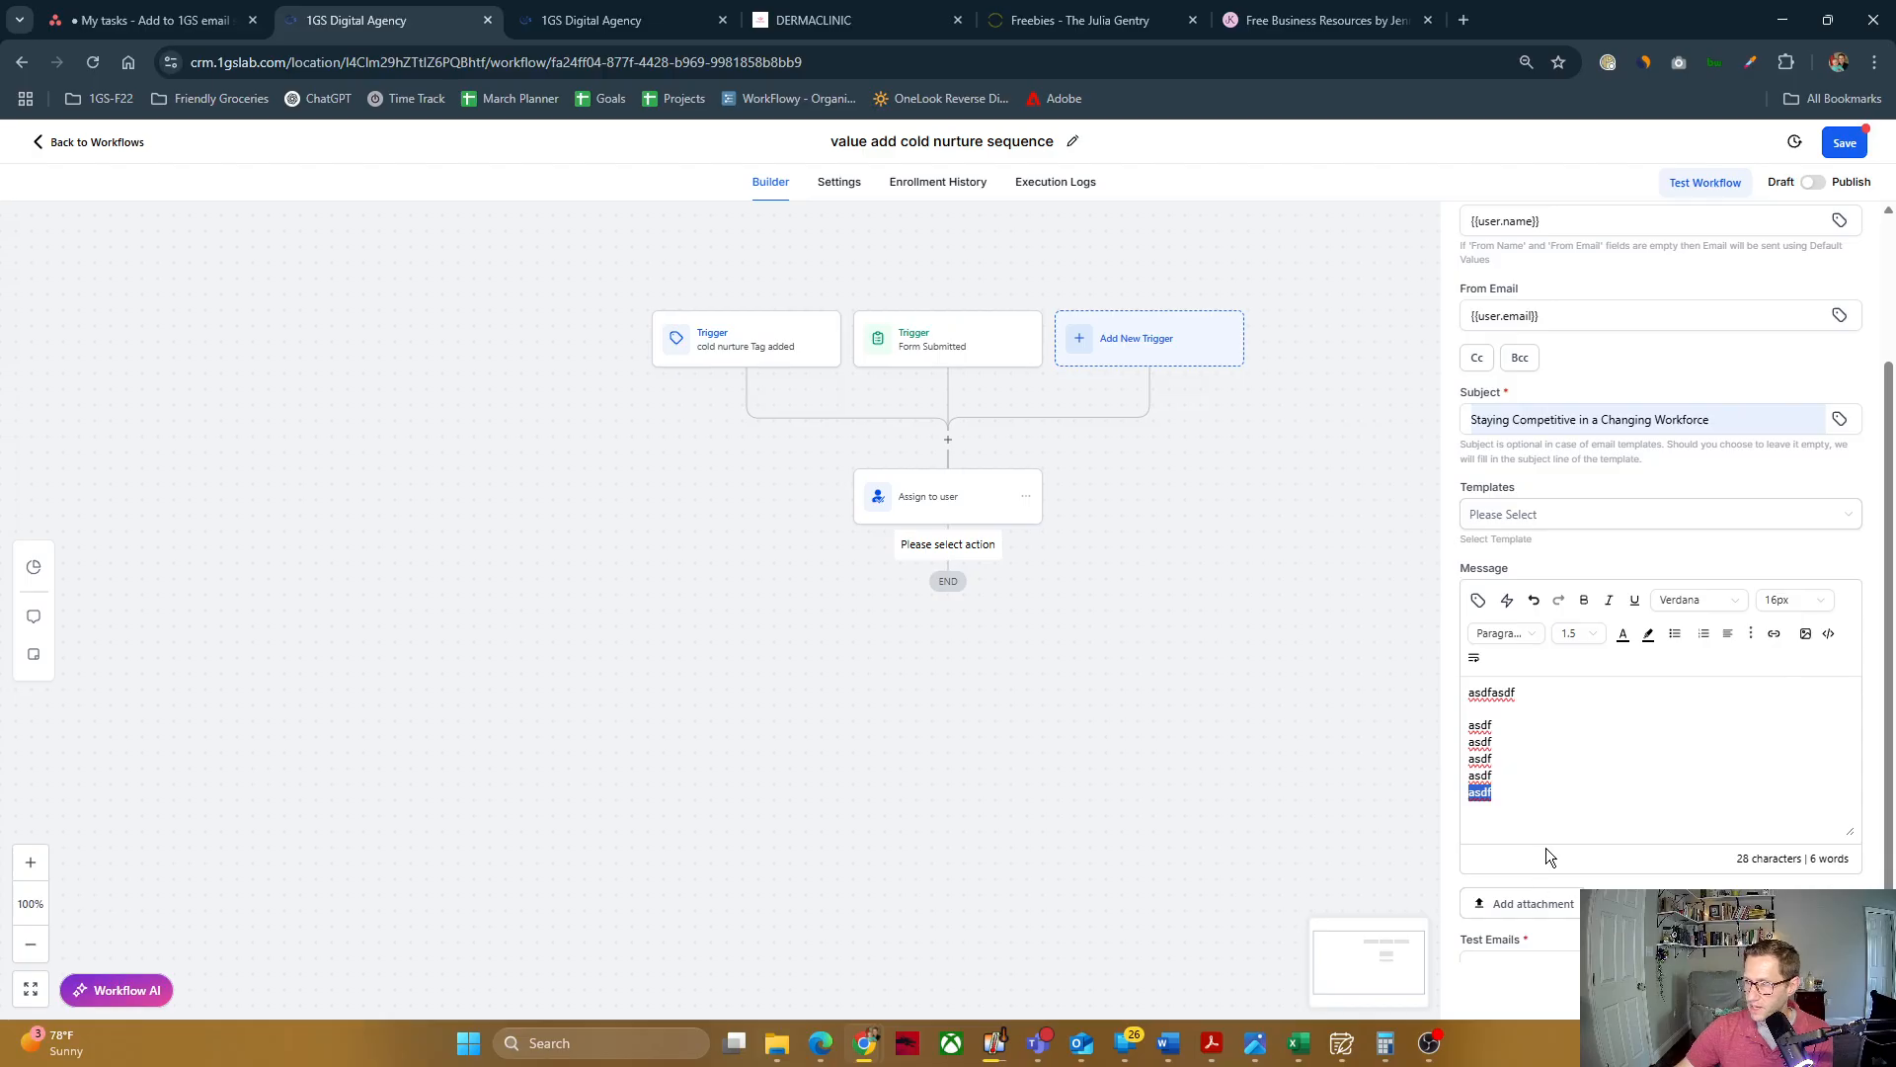
{"action": "left_click_drag", "start_coordinate": [1532, 779], "coordinate": [1592, 676]}
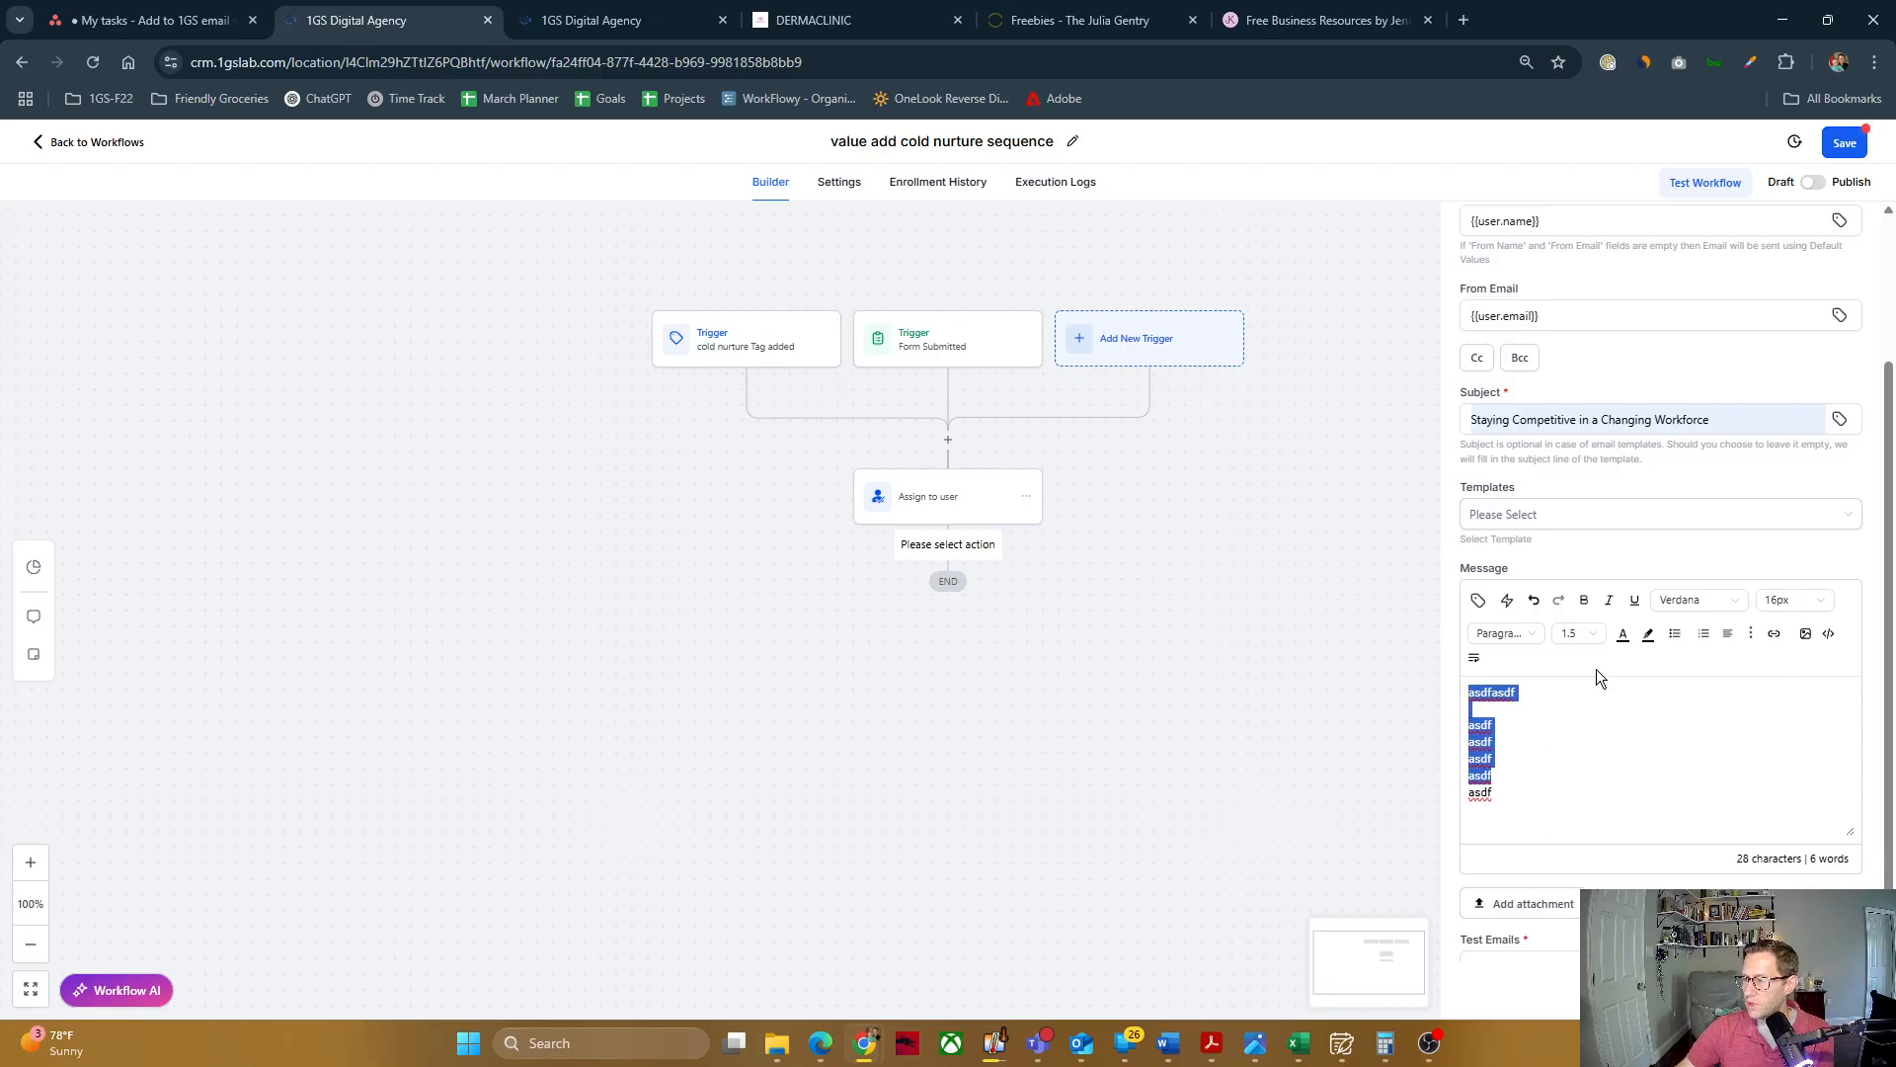
{"action": "left_click", "coordinate": [1697, 755]}
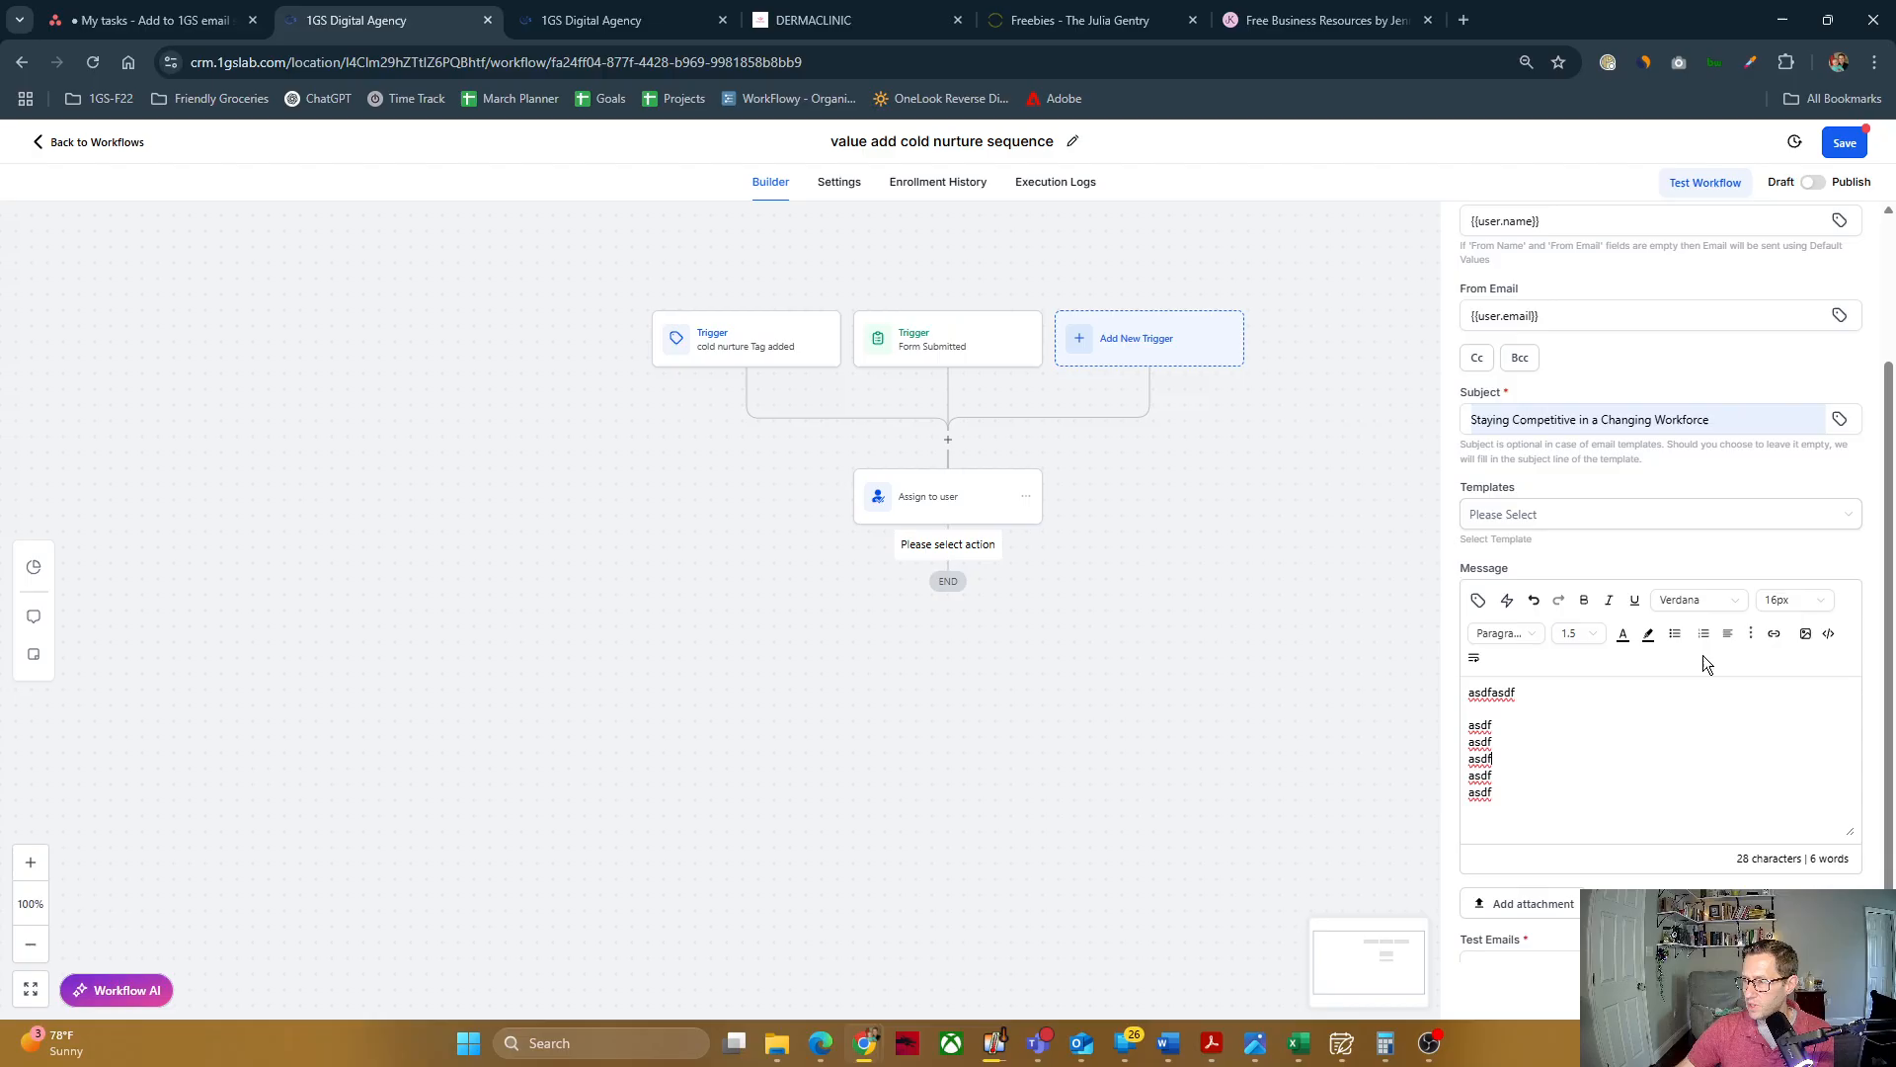
{"action": "key", "text": "ctrl+a"}
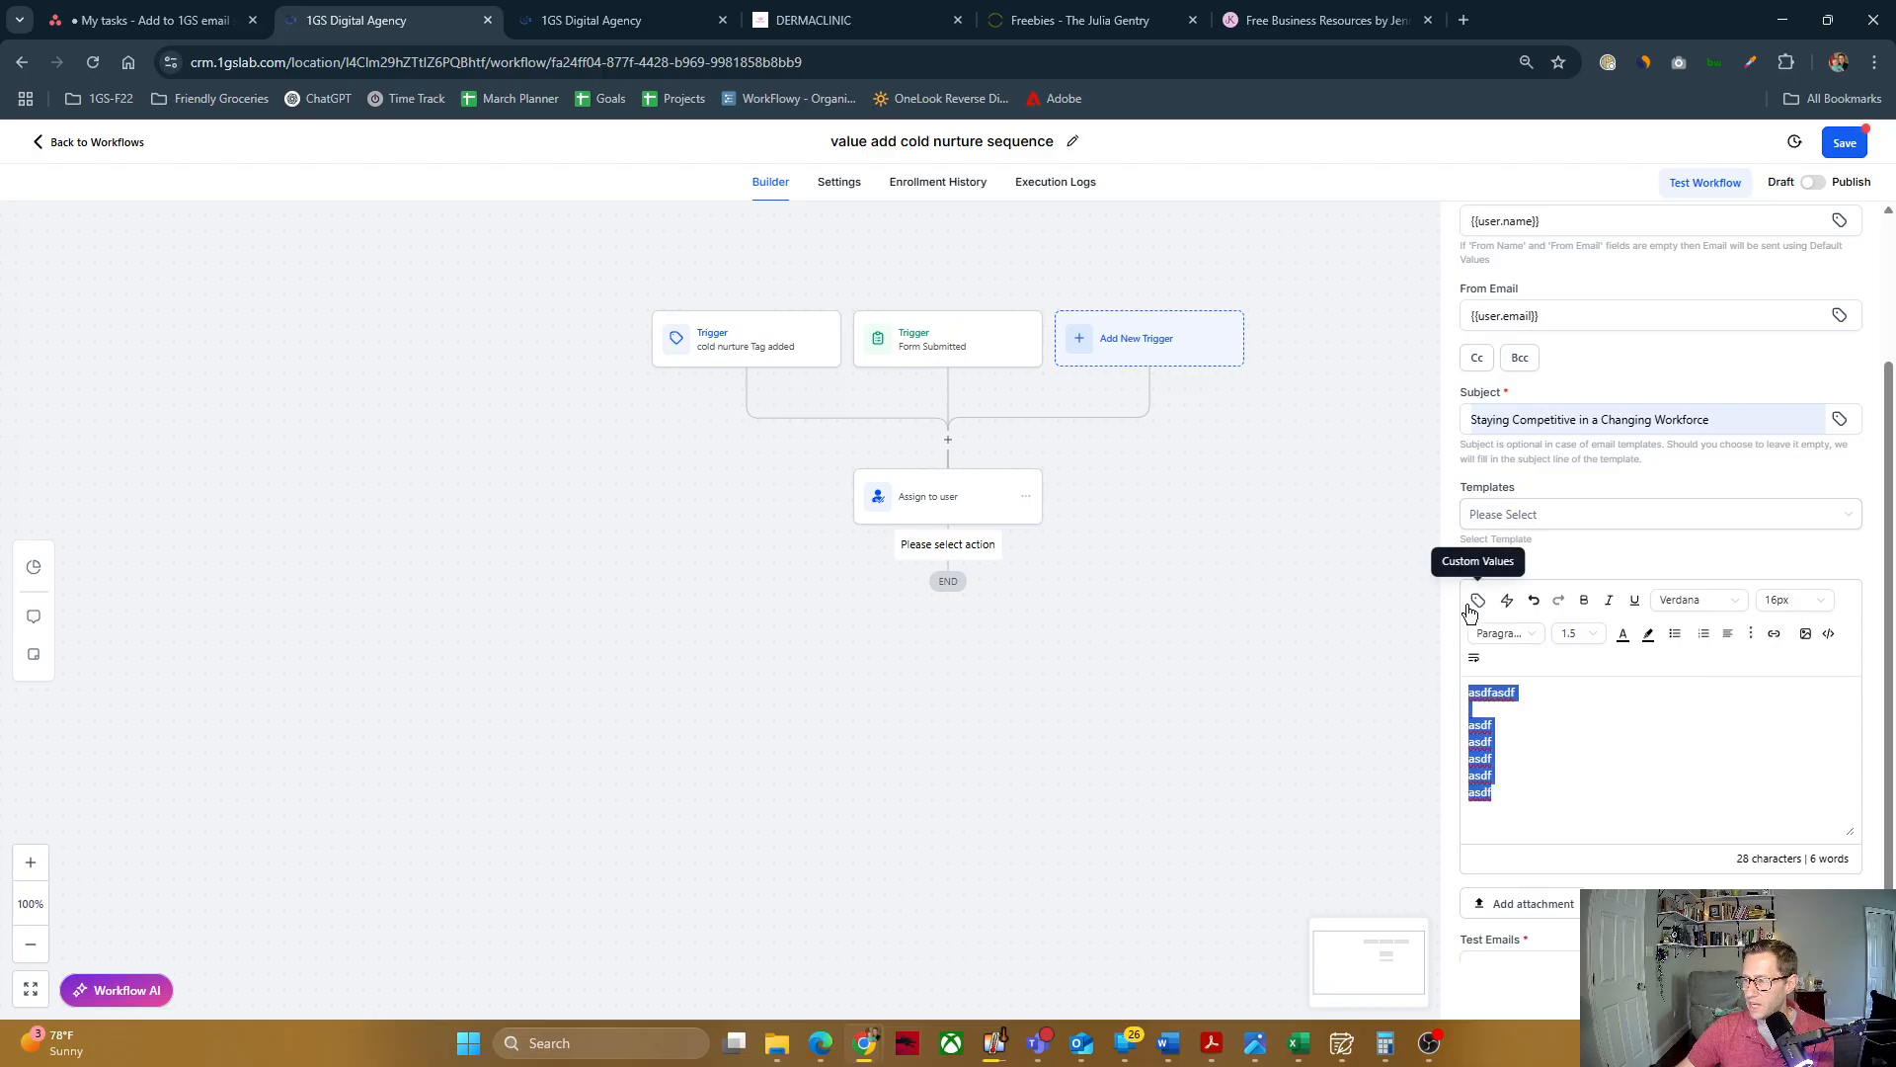
{"action": "left_click", "coordinate": [1479, 602]}
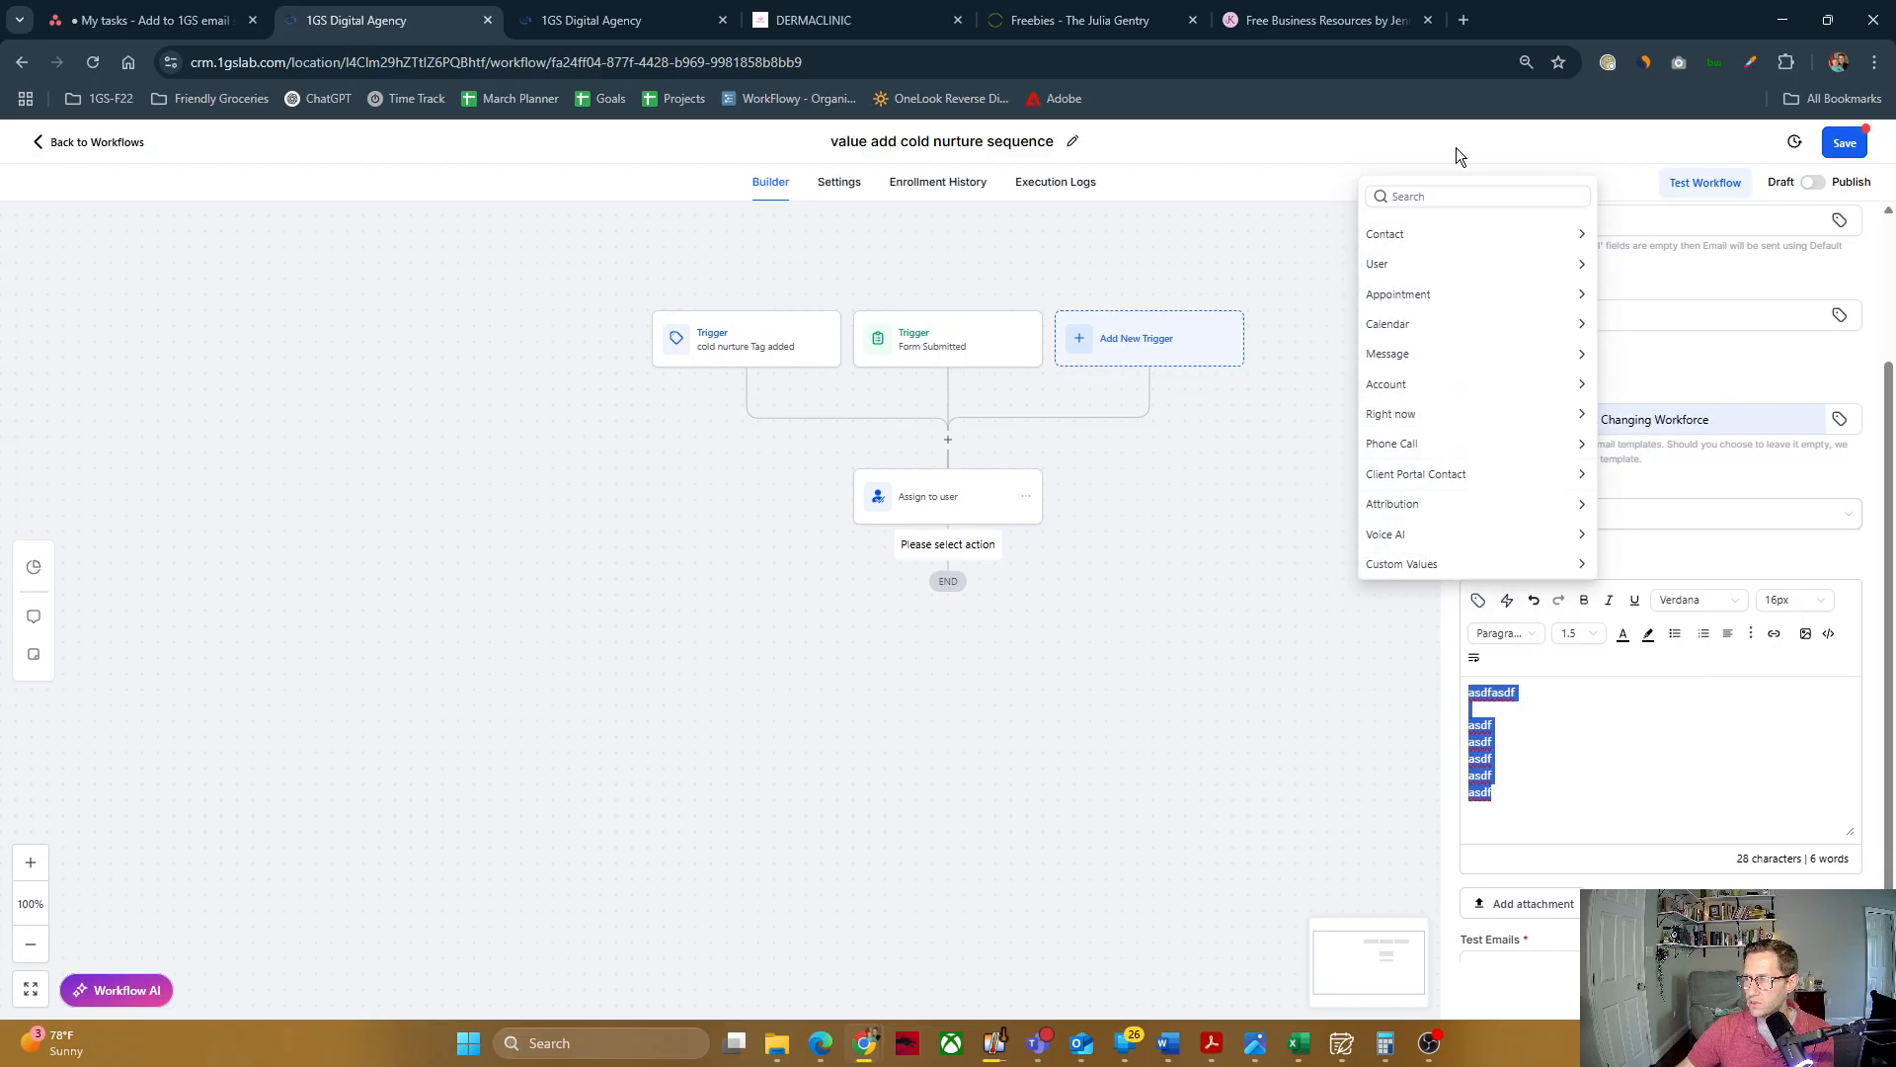
{"action": "left_click", "coordinate": [1607, 741]}
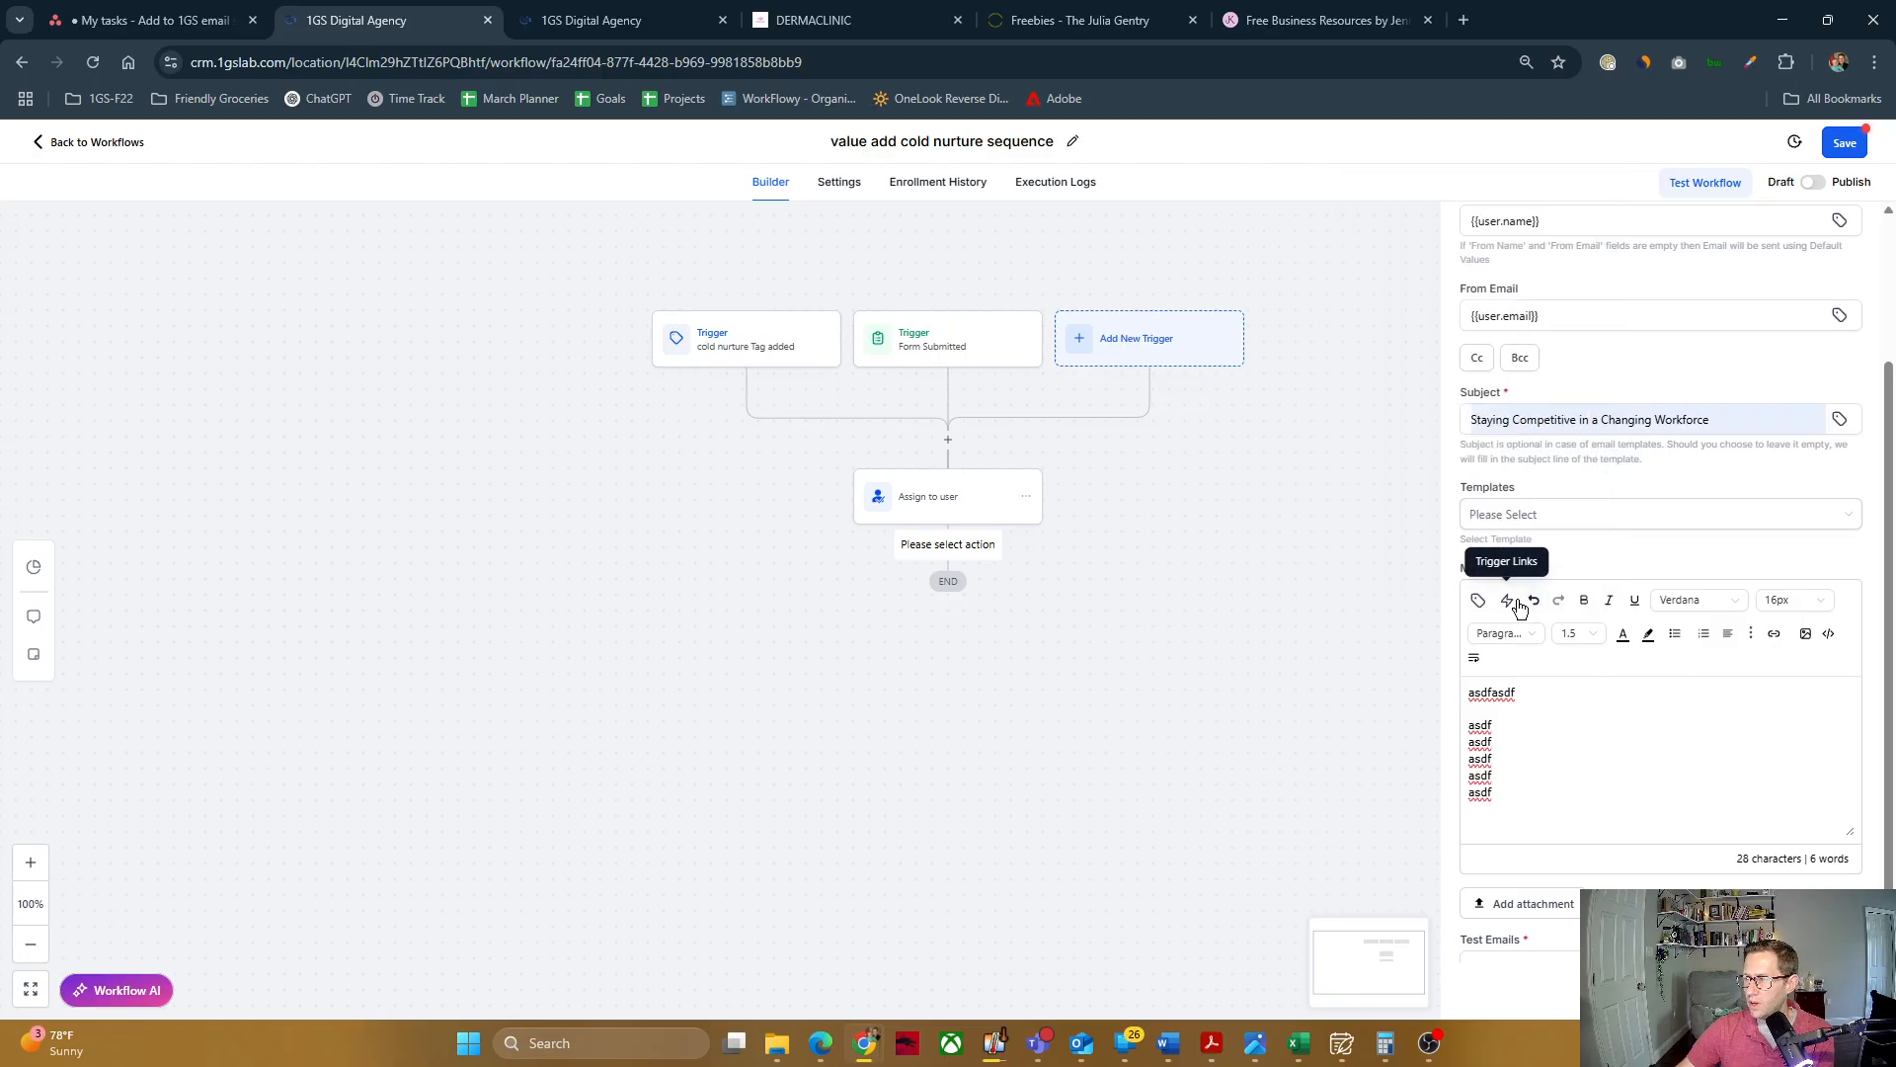
{"action": "key", "text": "ctrl+a"}
{"action": "left_click", "coordinate": [1509, 810]}
Step: Apply the "A letter from the CEO" template to the email and review its text in the template editor
{"action": "left_click", "coordinate": [1572, 521]}
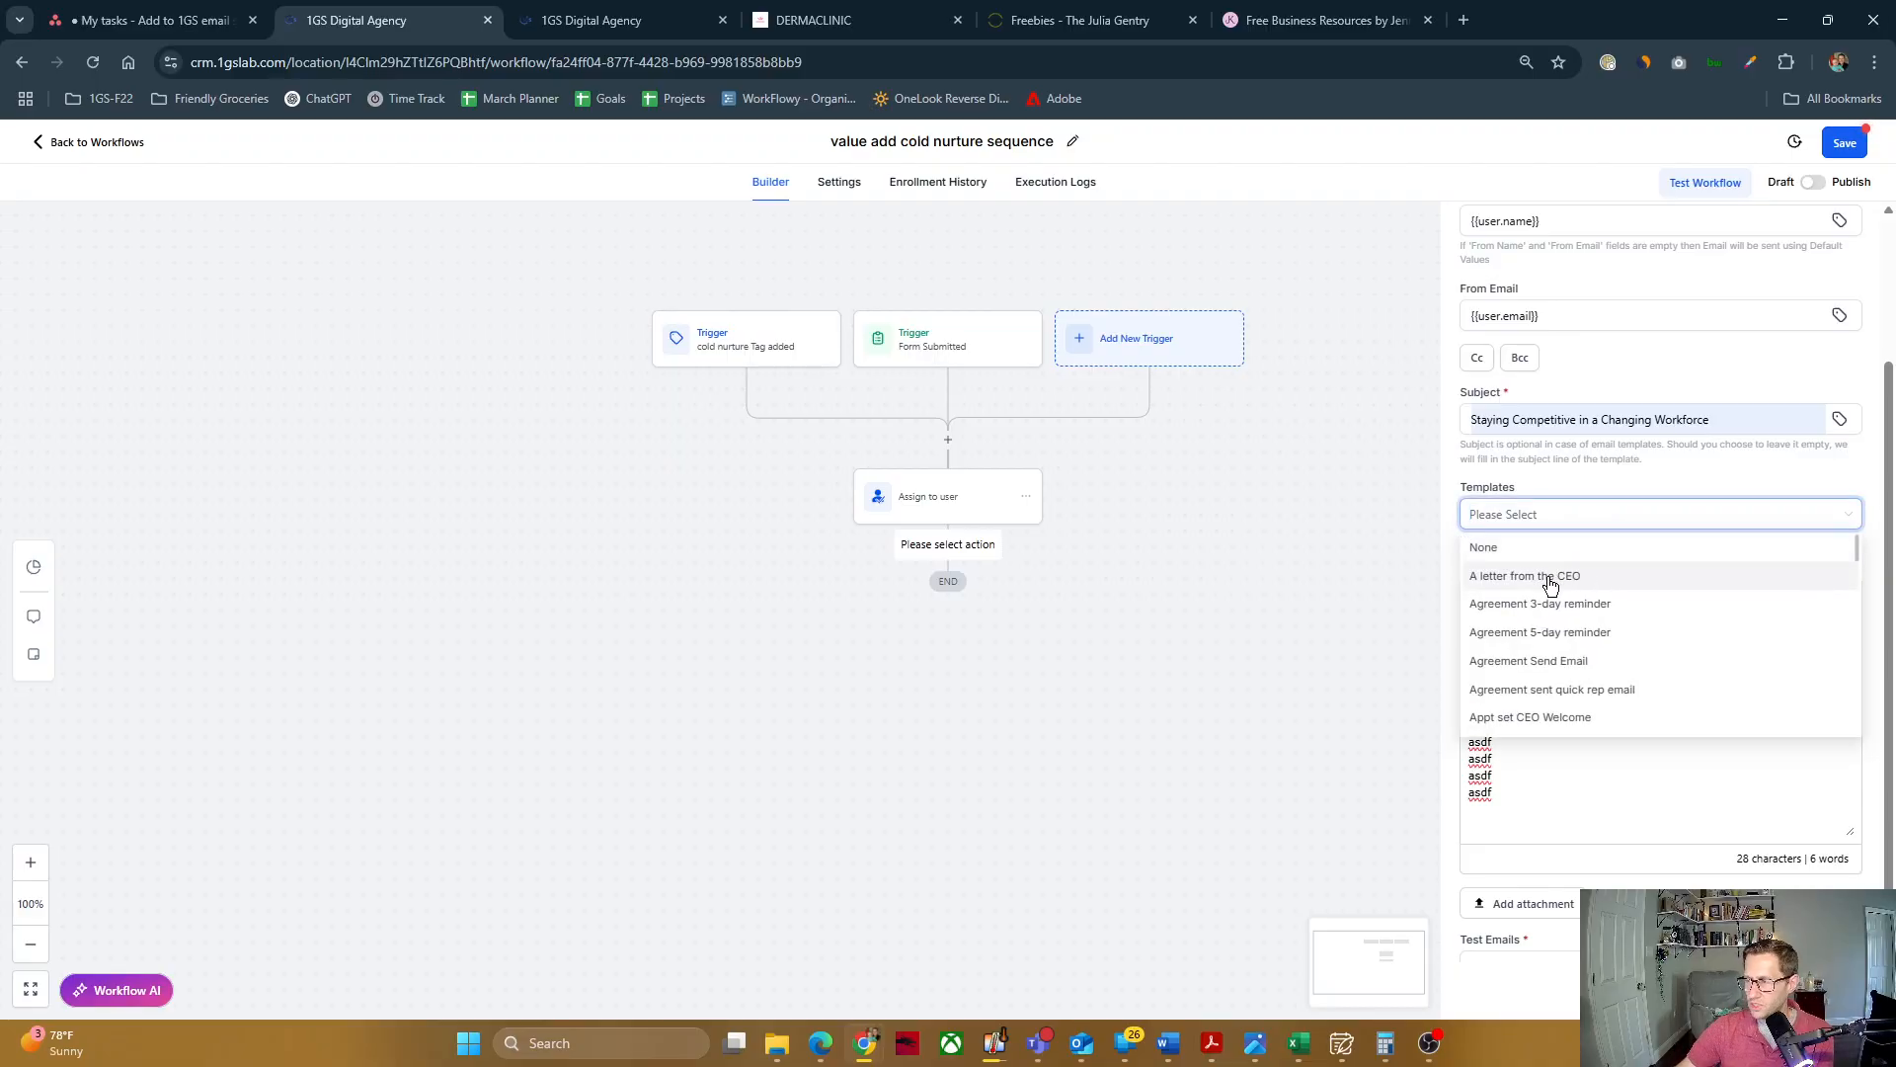
{"action": "left_click", "coordinate": [1555, 581]}
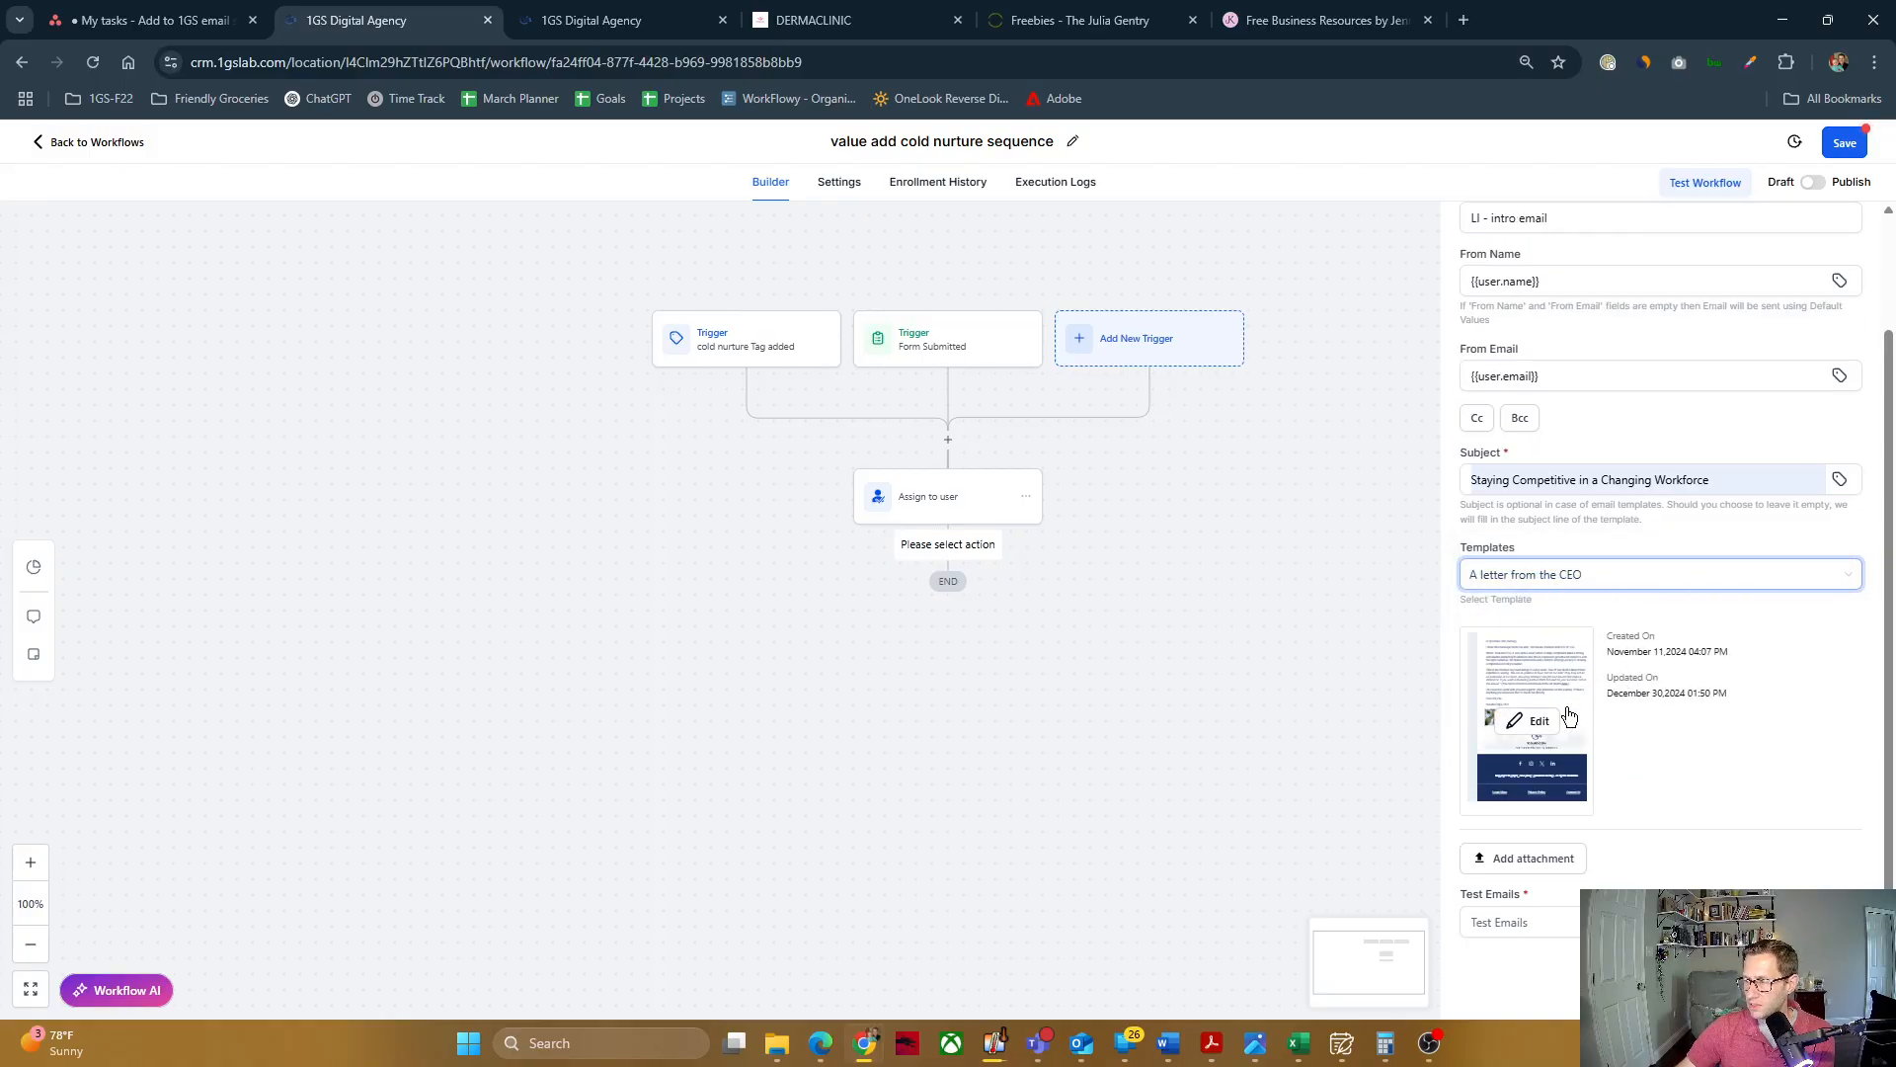
{"action": "mouse_move", "coordinate": [1550, 725]}
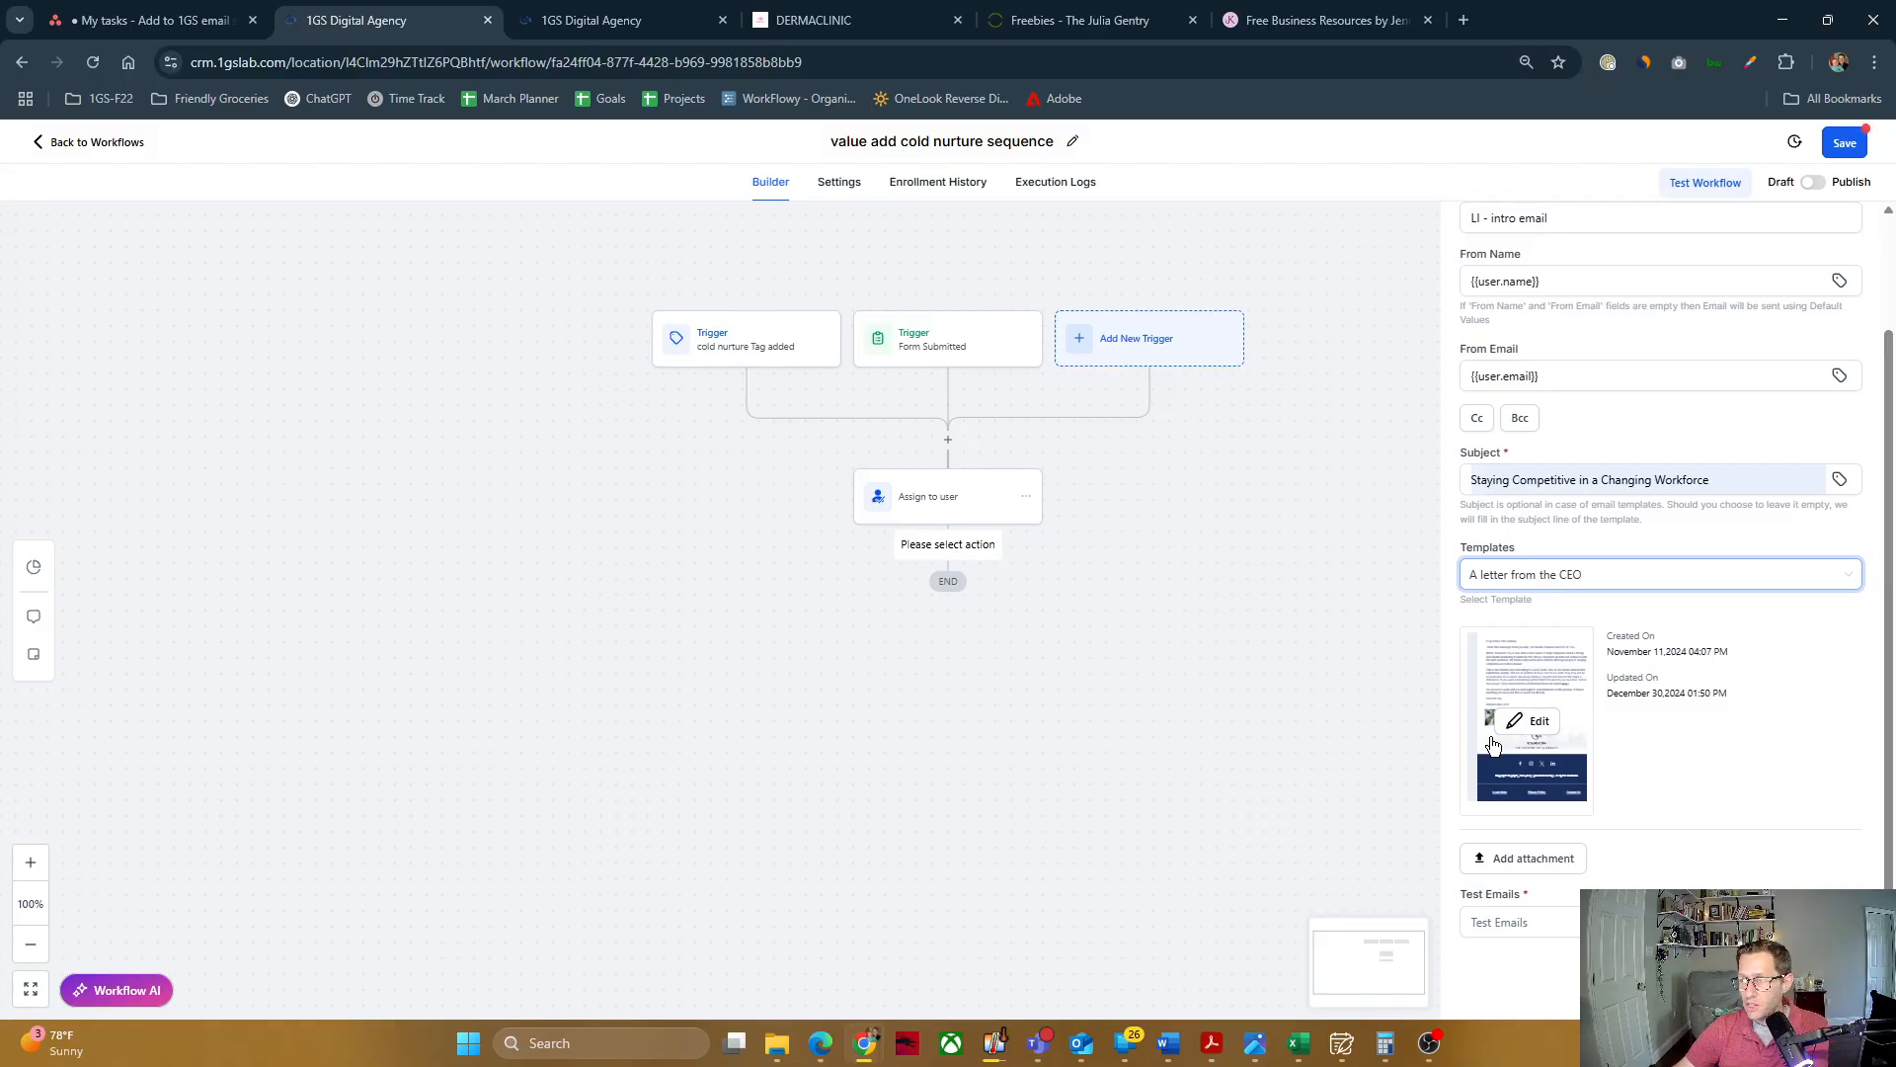
{"action": "left_click", "coordinate": [1539, 722]}
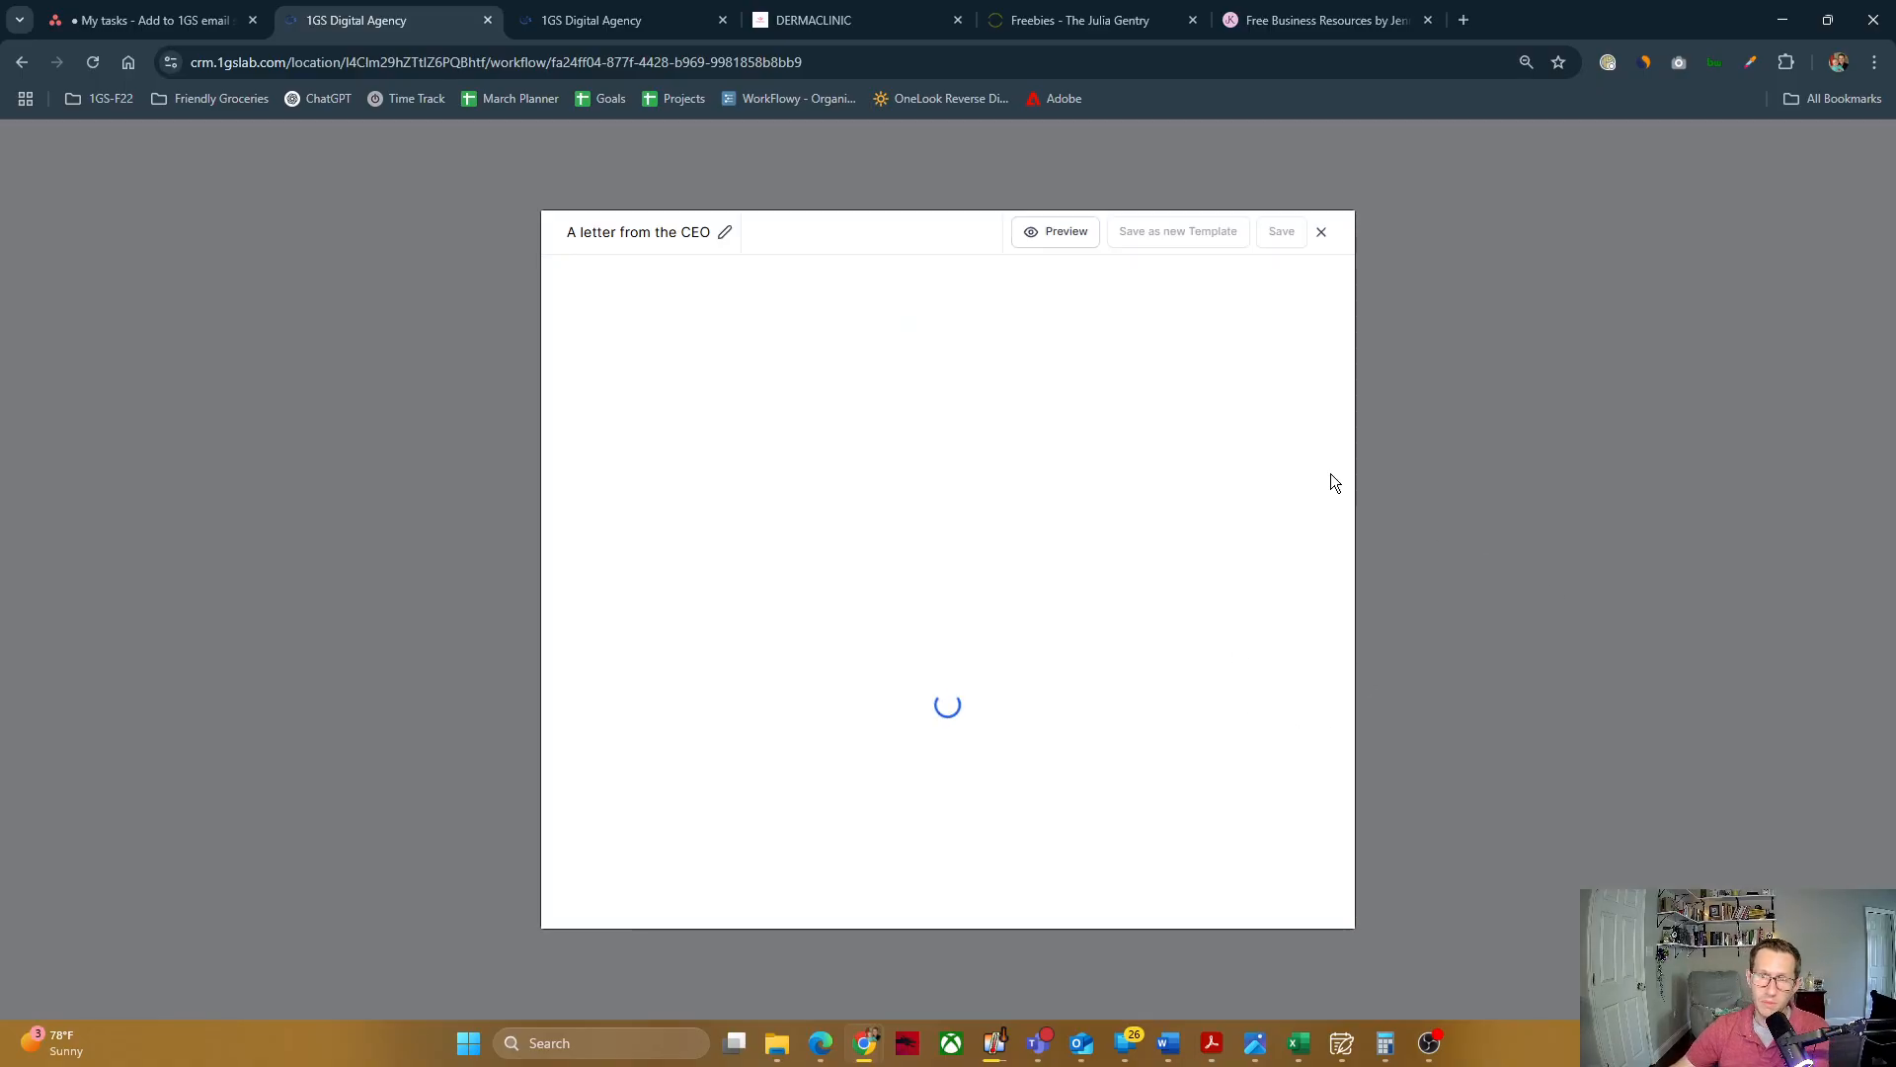
{"action": "left_click", "coordinate": [1103, 402]}
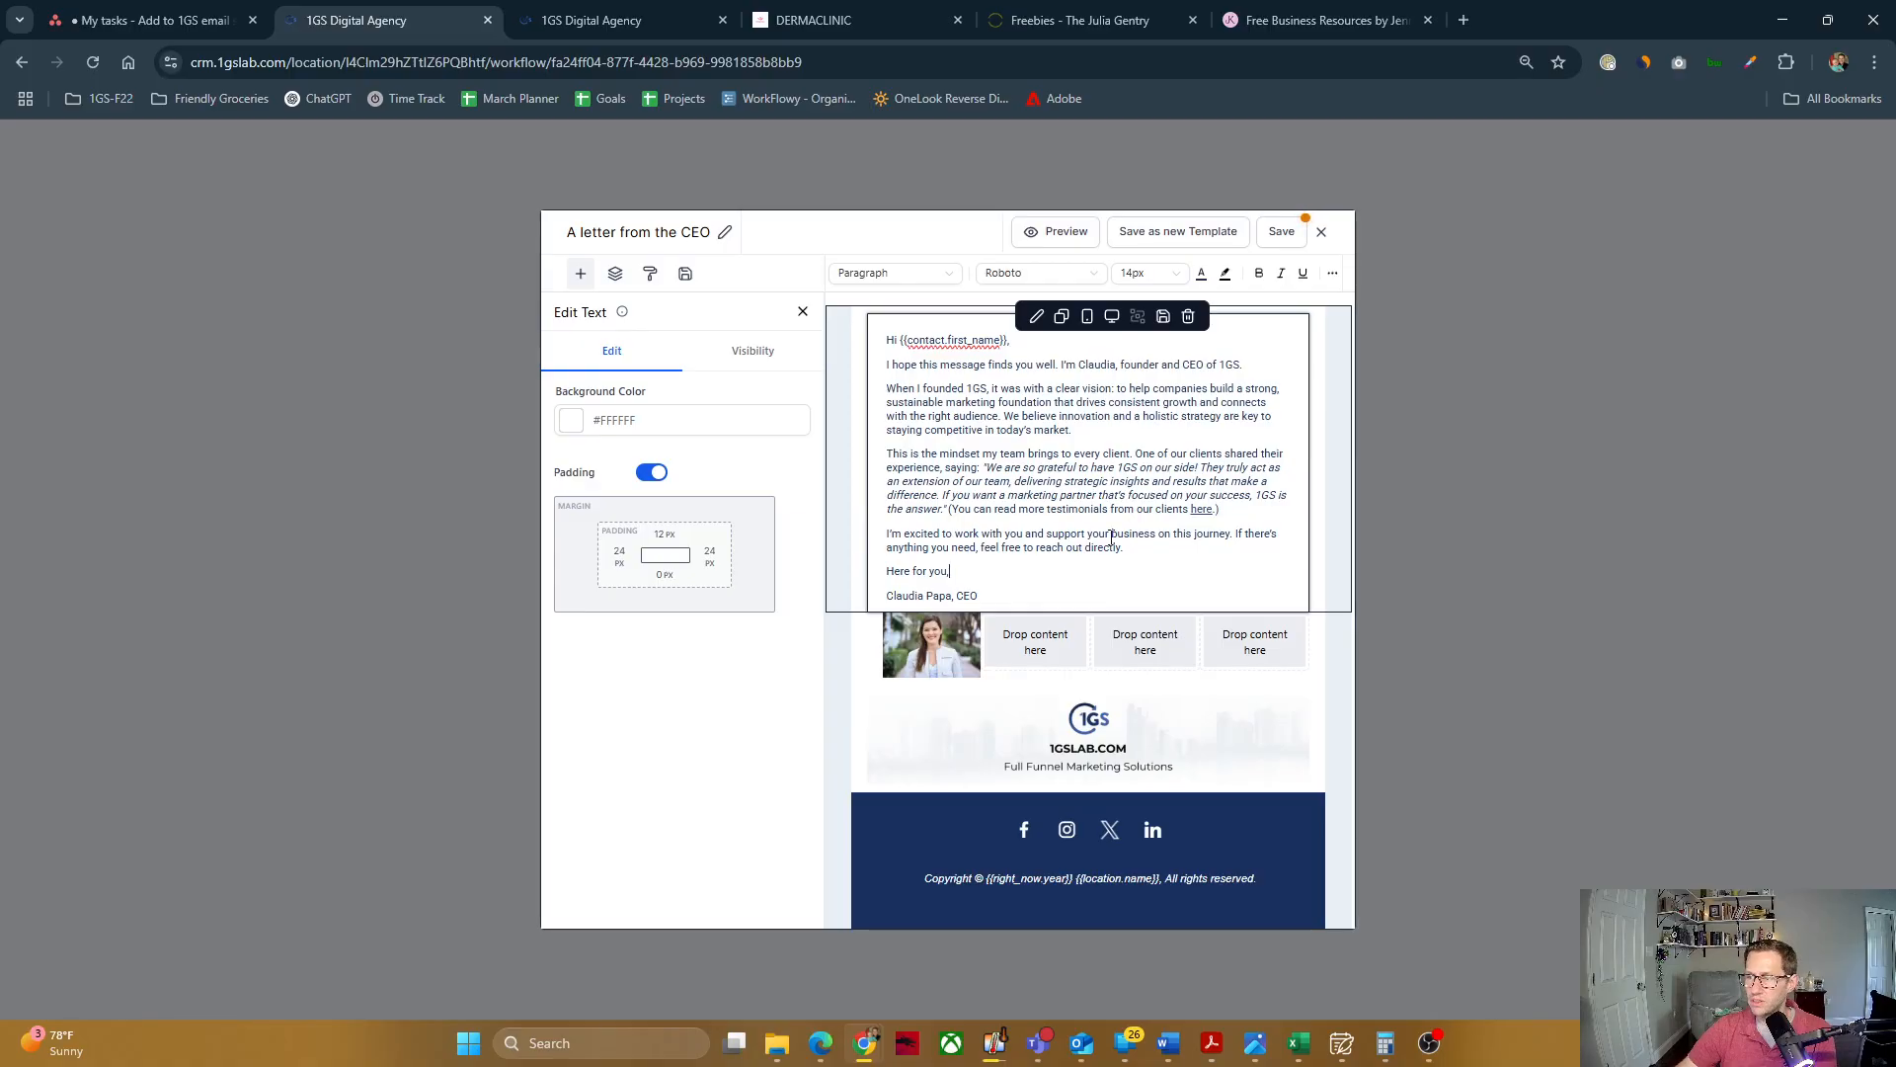
{"action": "left_click", "coordinate": [1321, 231]}
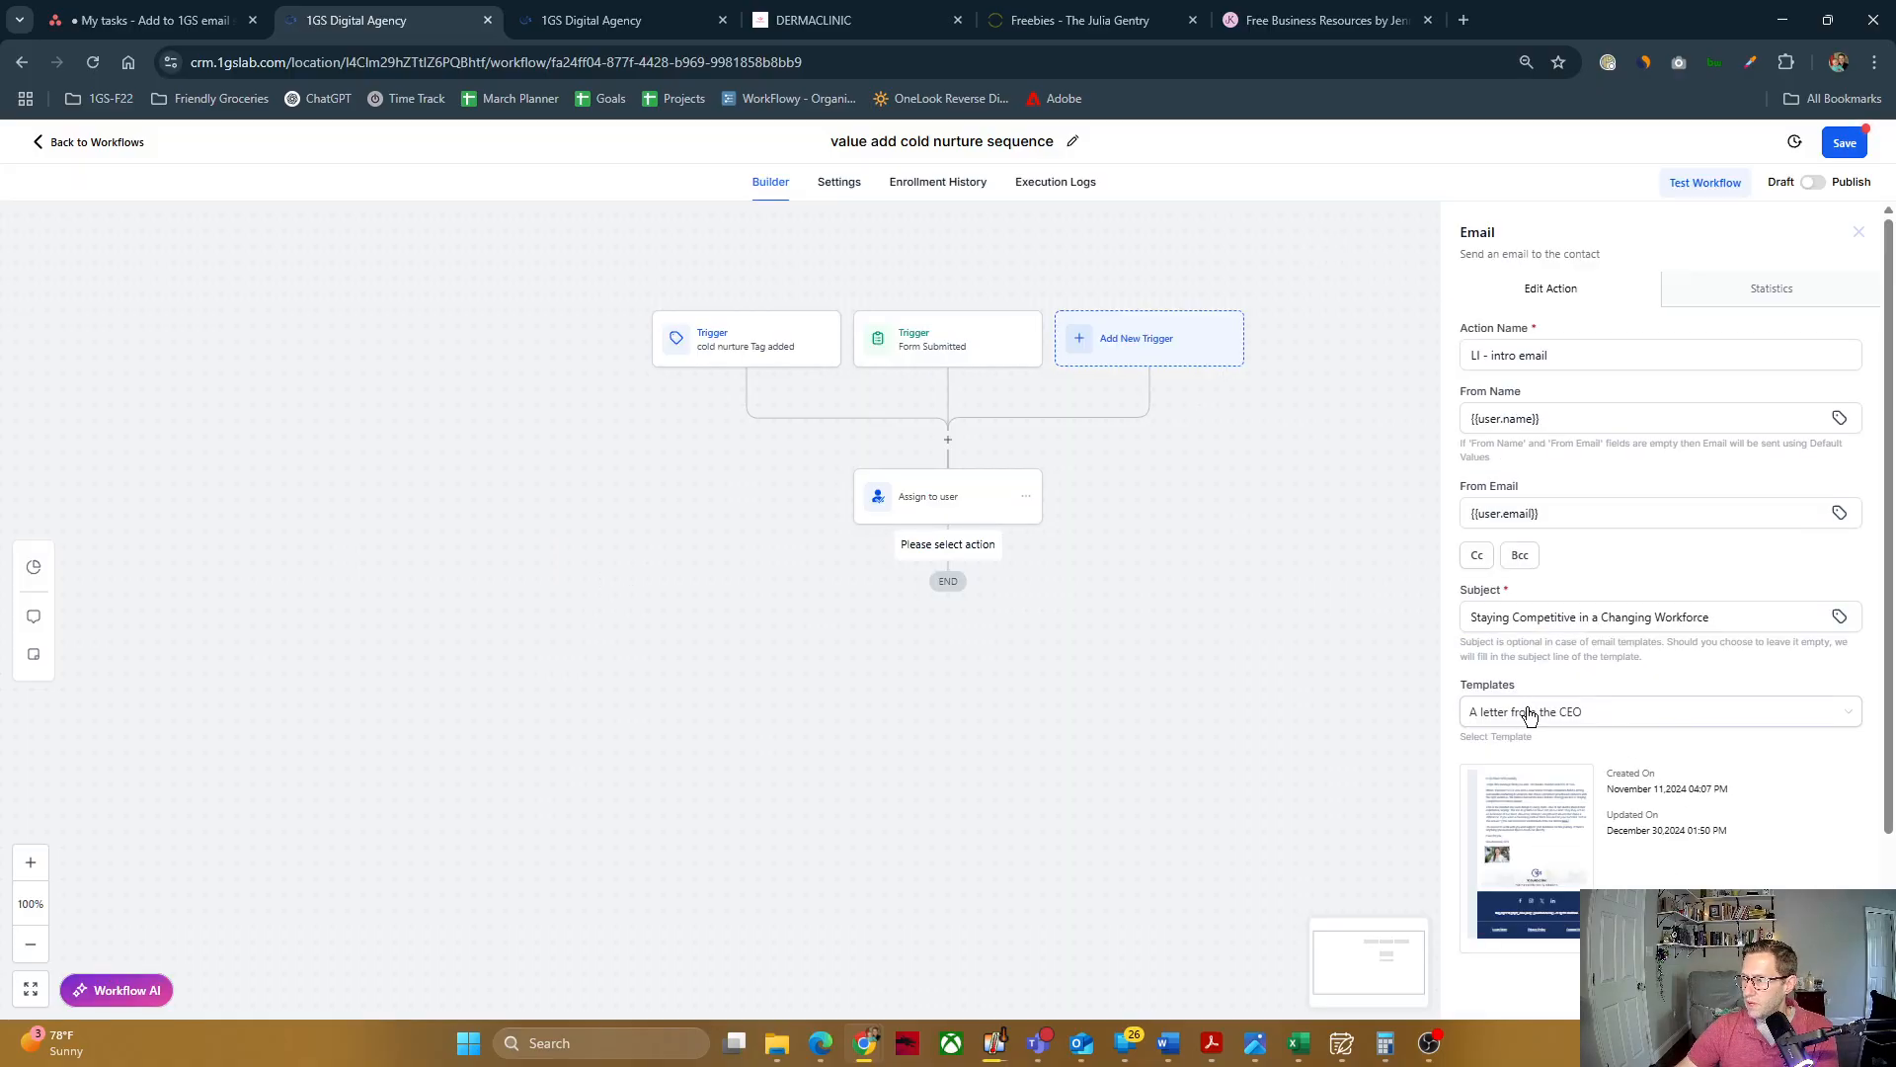
Step: Check the email's subject and save the intro email action
{"action": "left_click", "coordinate": [1573, 623]}
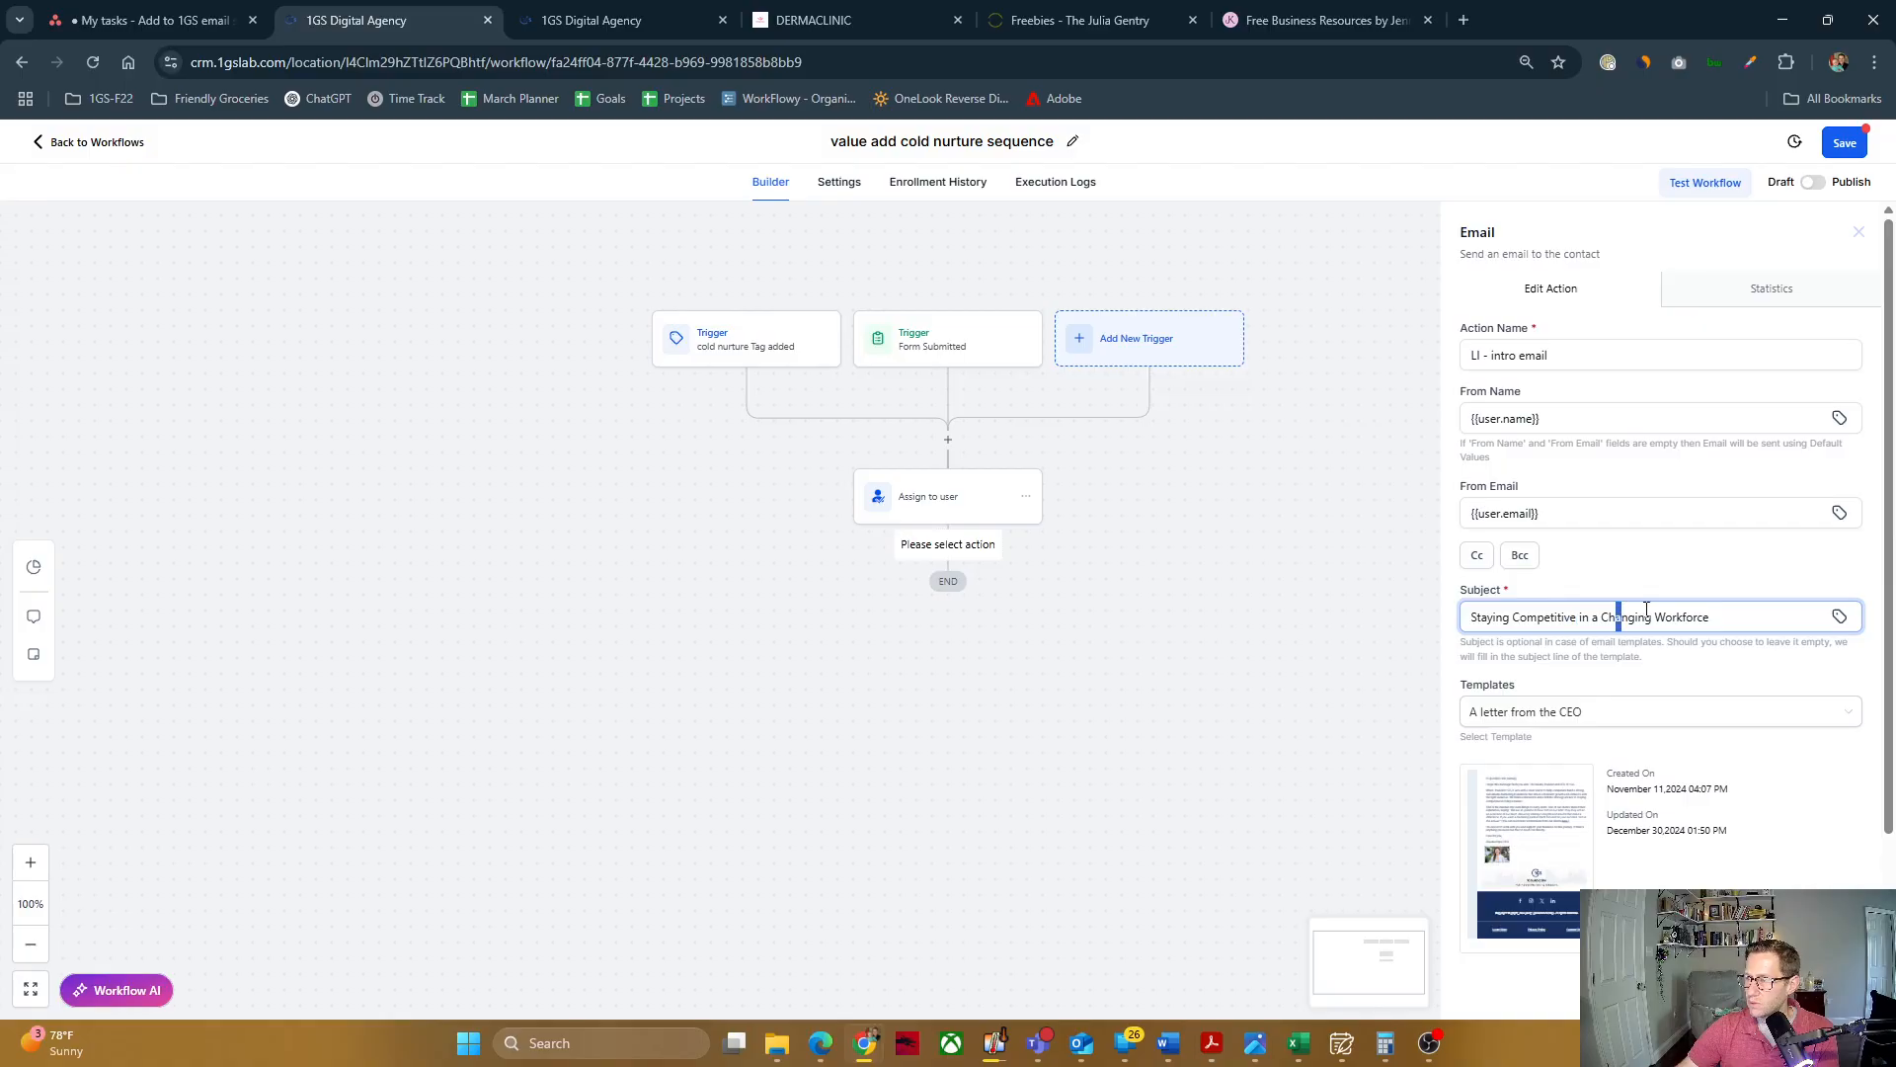
{"action": "scroll", "coordinate": [1657, 486], "scroll_direction": "down", "scroll_amount": 2}
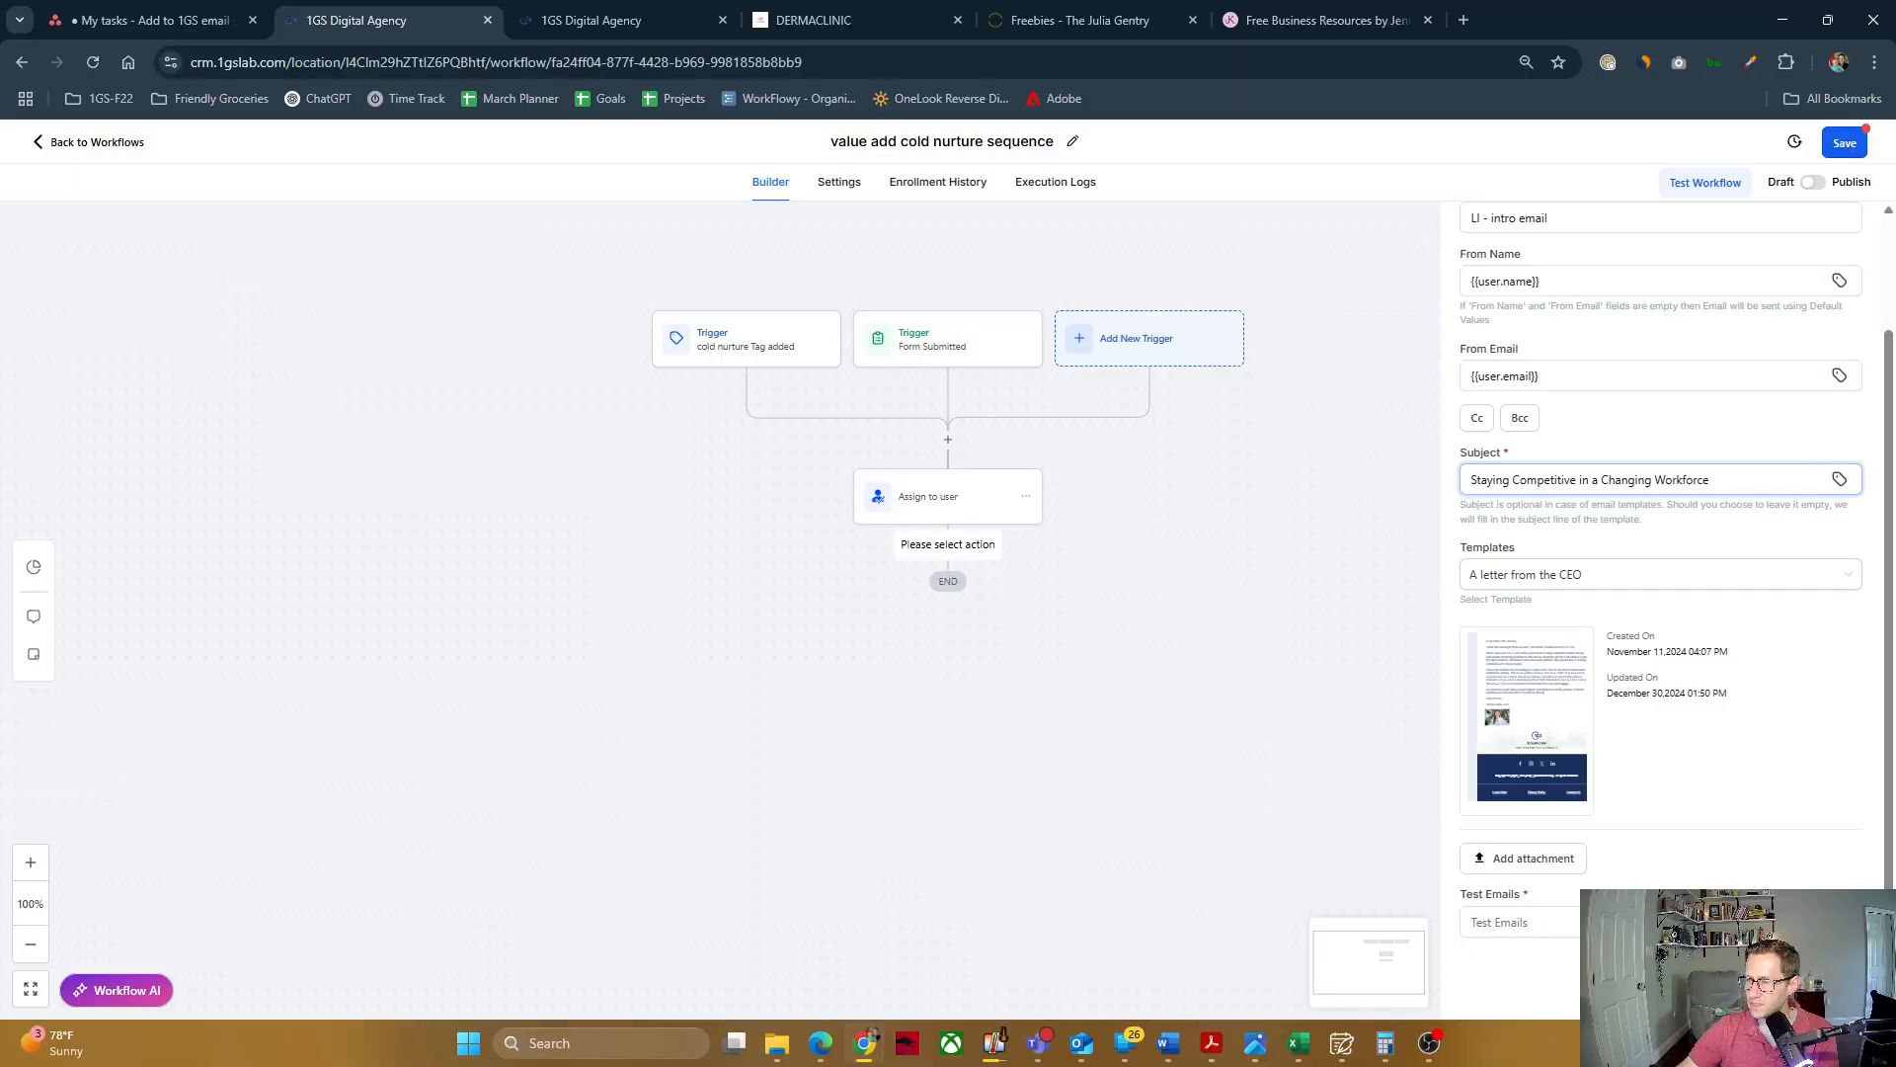
{"action": "left_click", "coordinate": [1815, 990]}
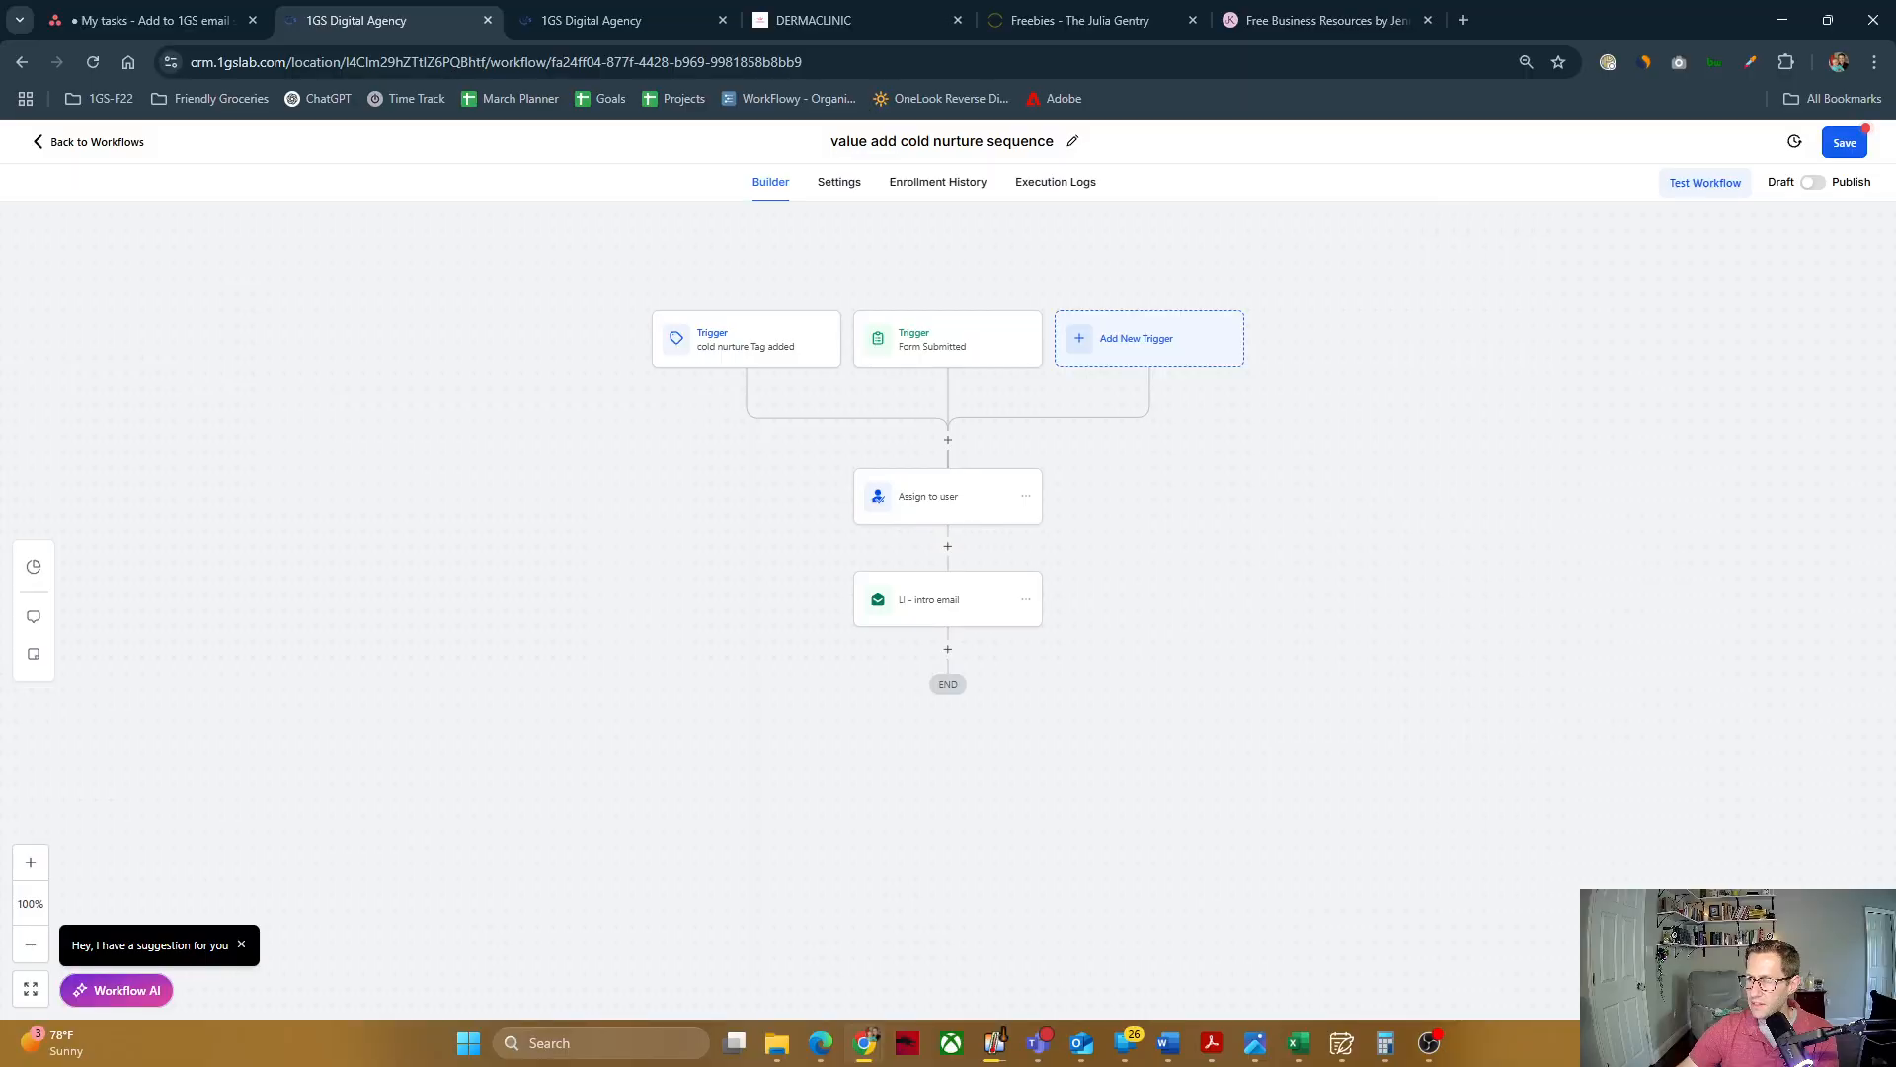
Step: Add a Wait action after the intro email, name it "Wait 10 days", set its time delay to 10 days and save it
{"action": "left_click", "coordinate": [948, 654]}
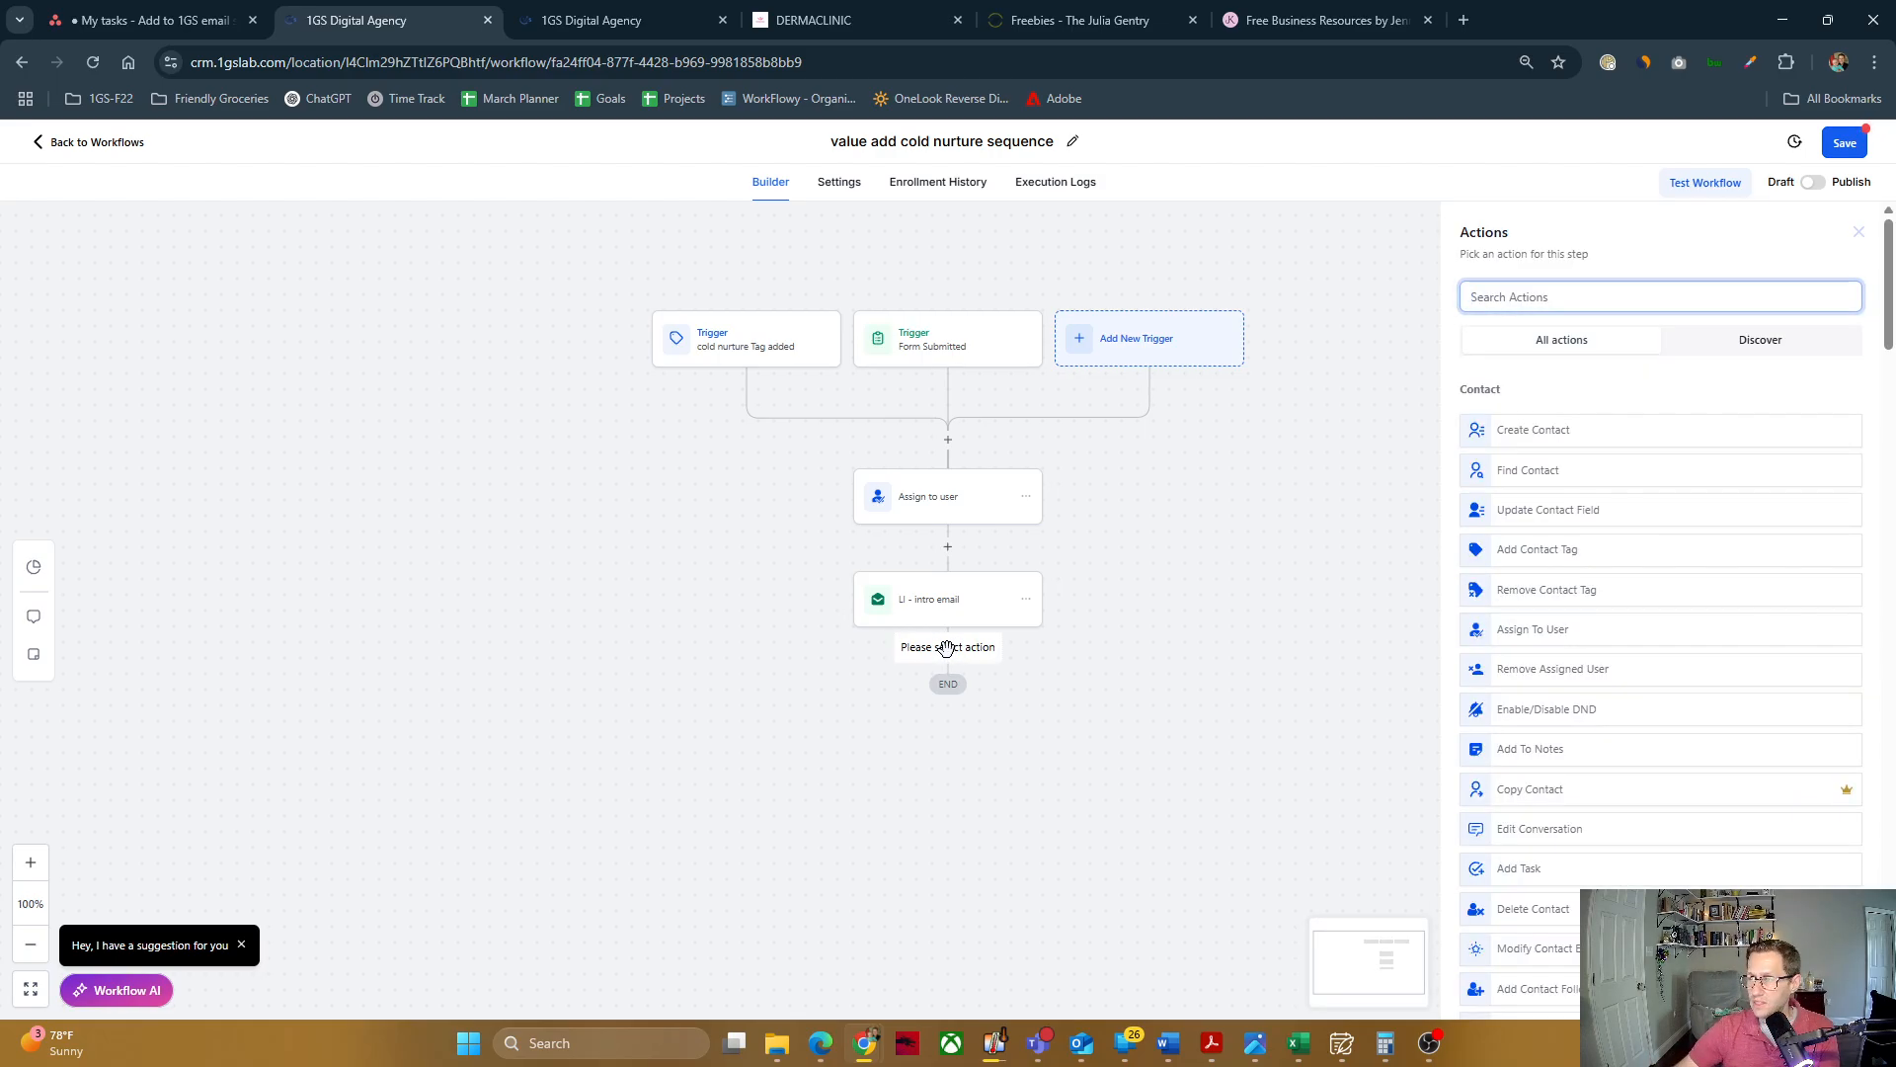
{"action": "left_click", "coordinate": [1563, 296]}
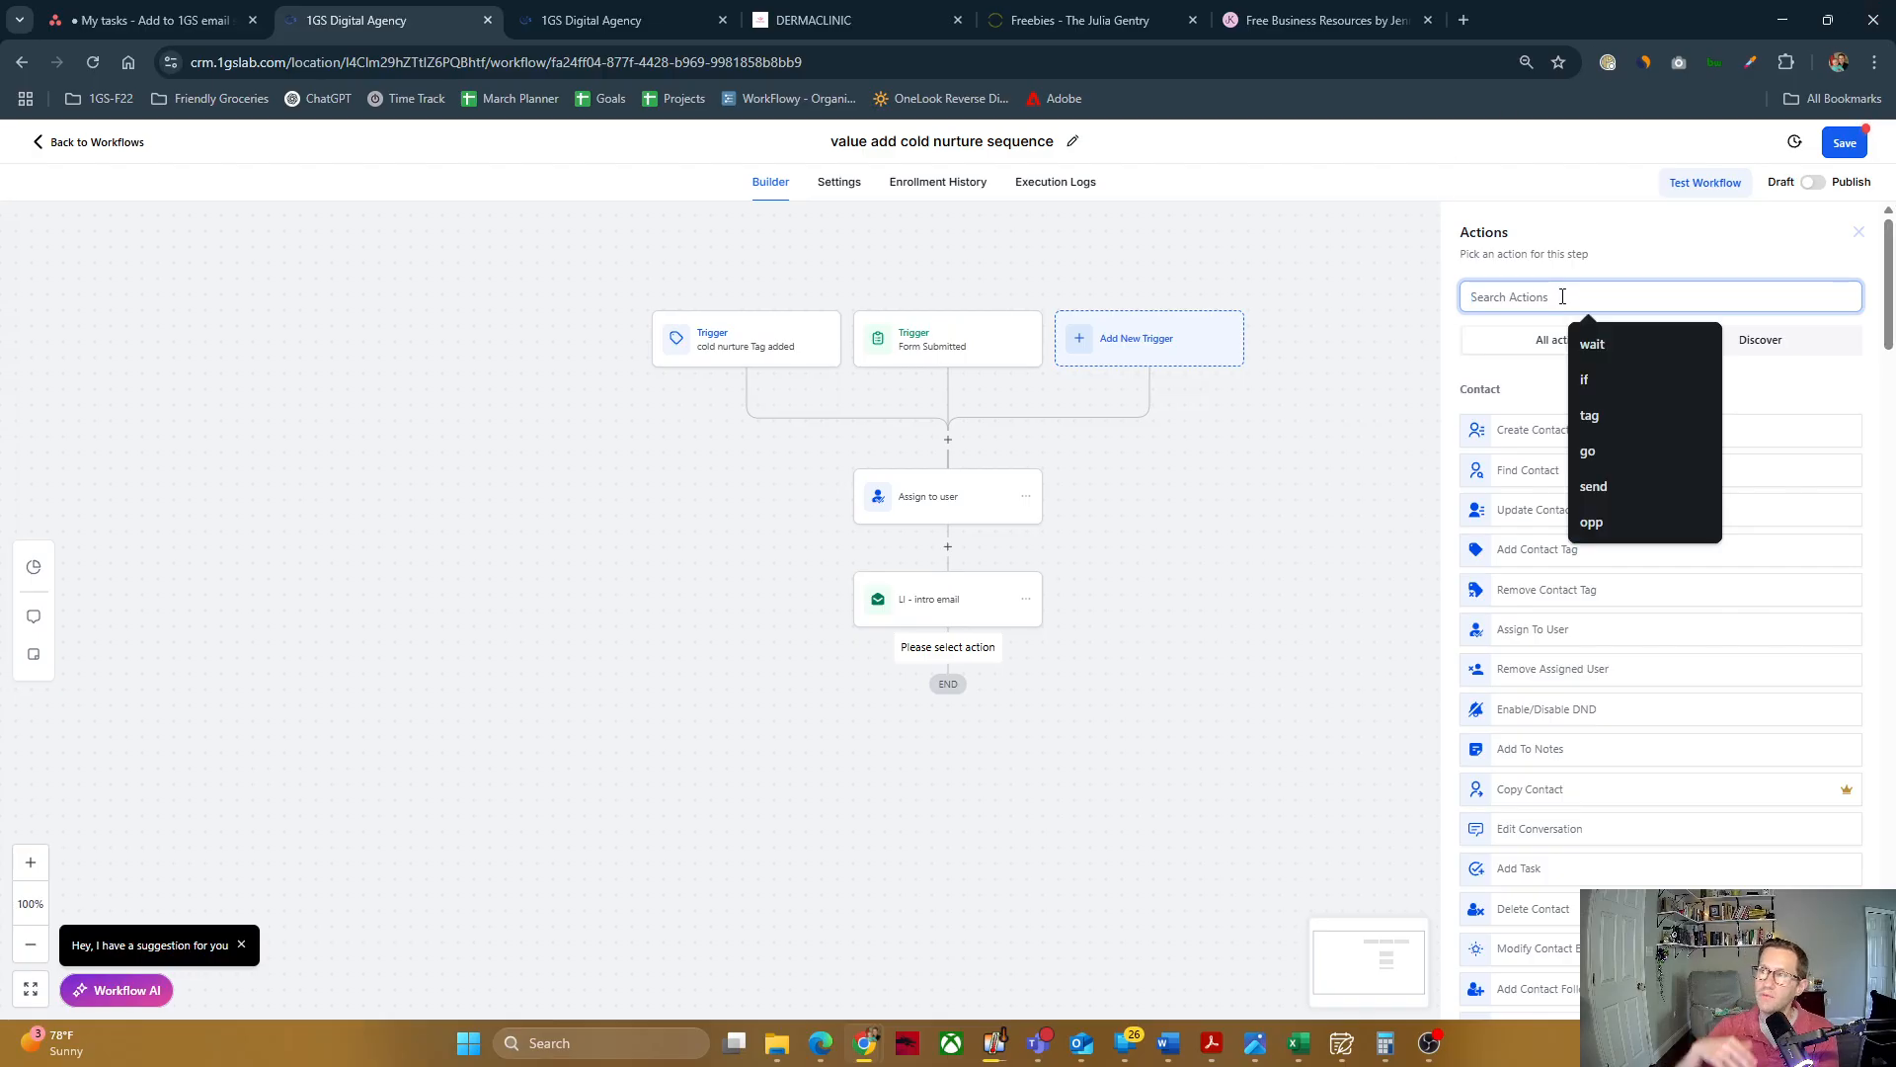
{"action": "type", "text": "wait"}
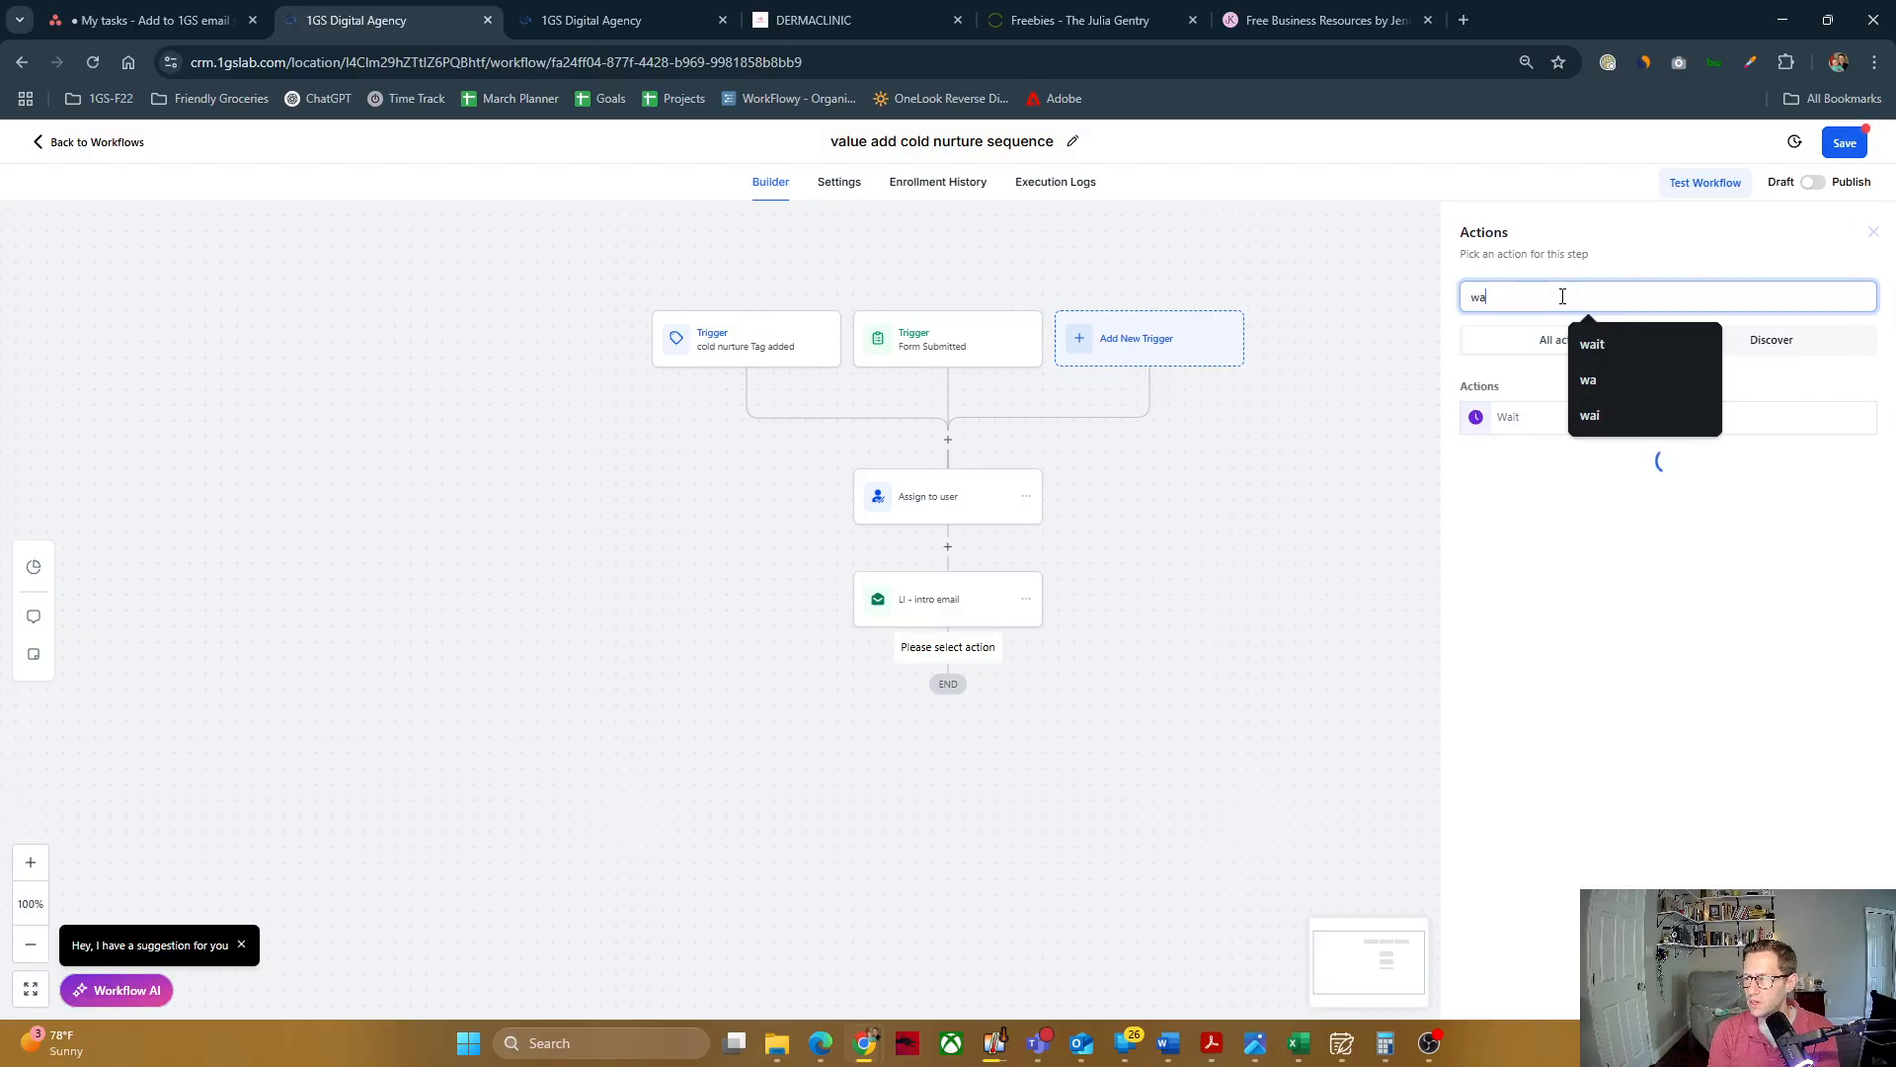
{"action": "left_click", "coordinate": [1524, 415]}
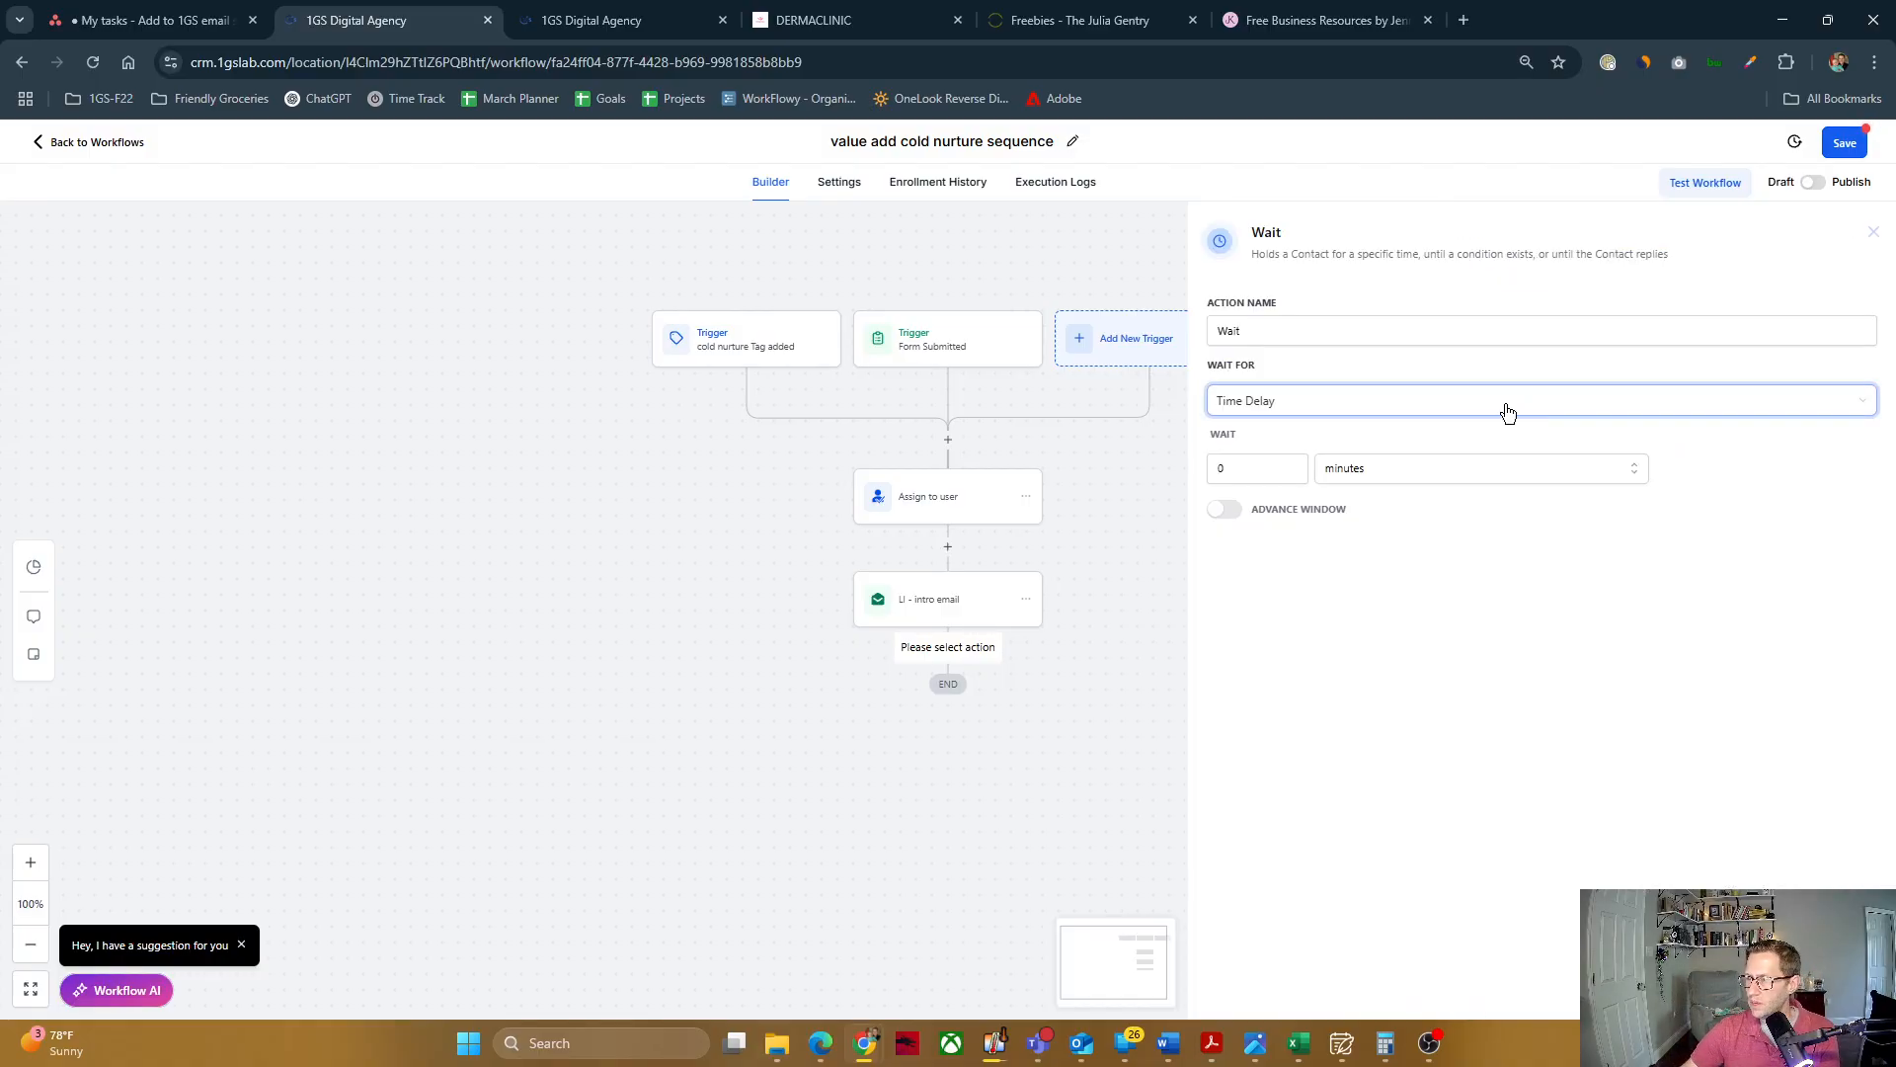
{"action": "left_click", "coordinate": [1258, 330]}
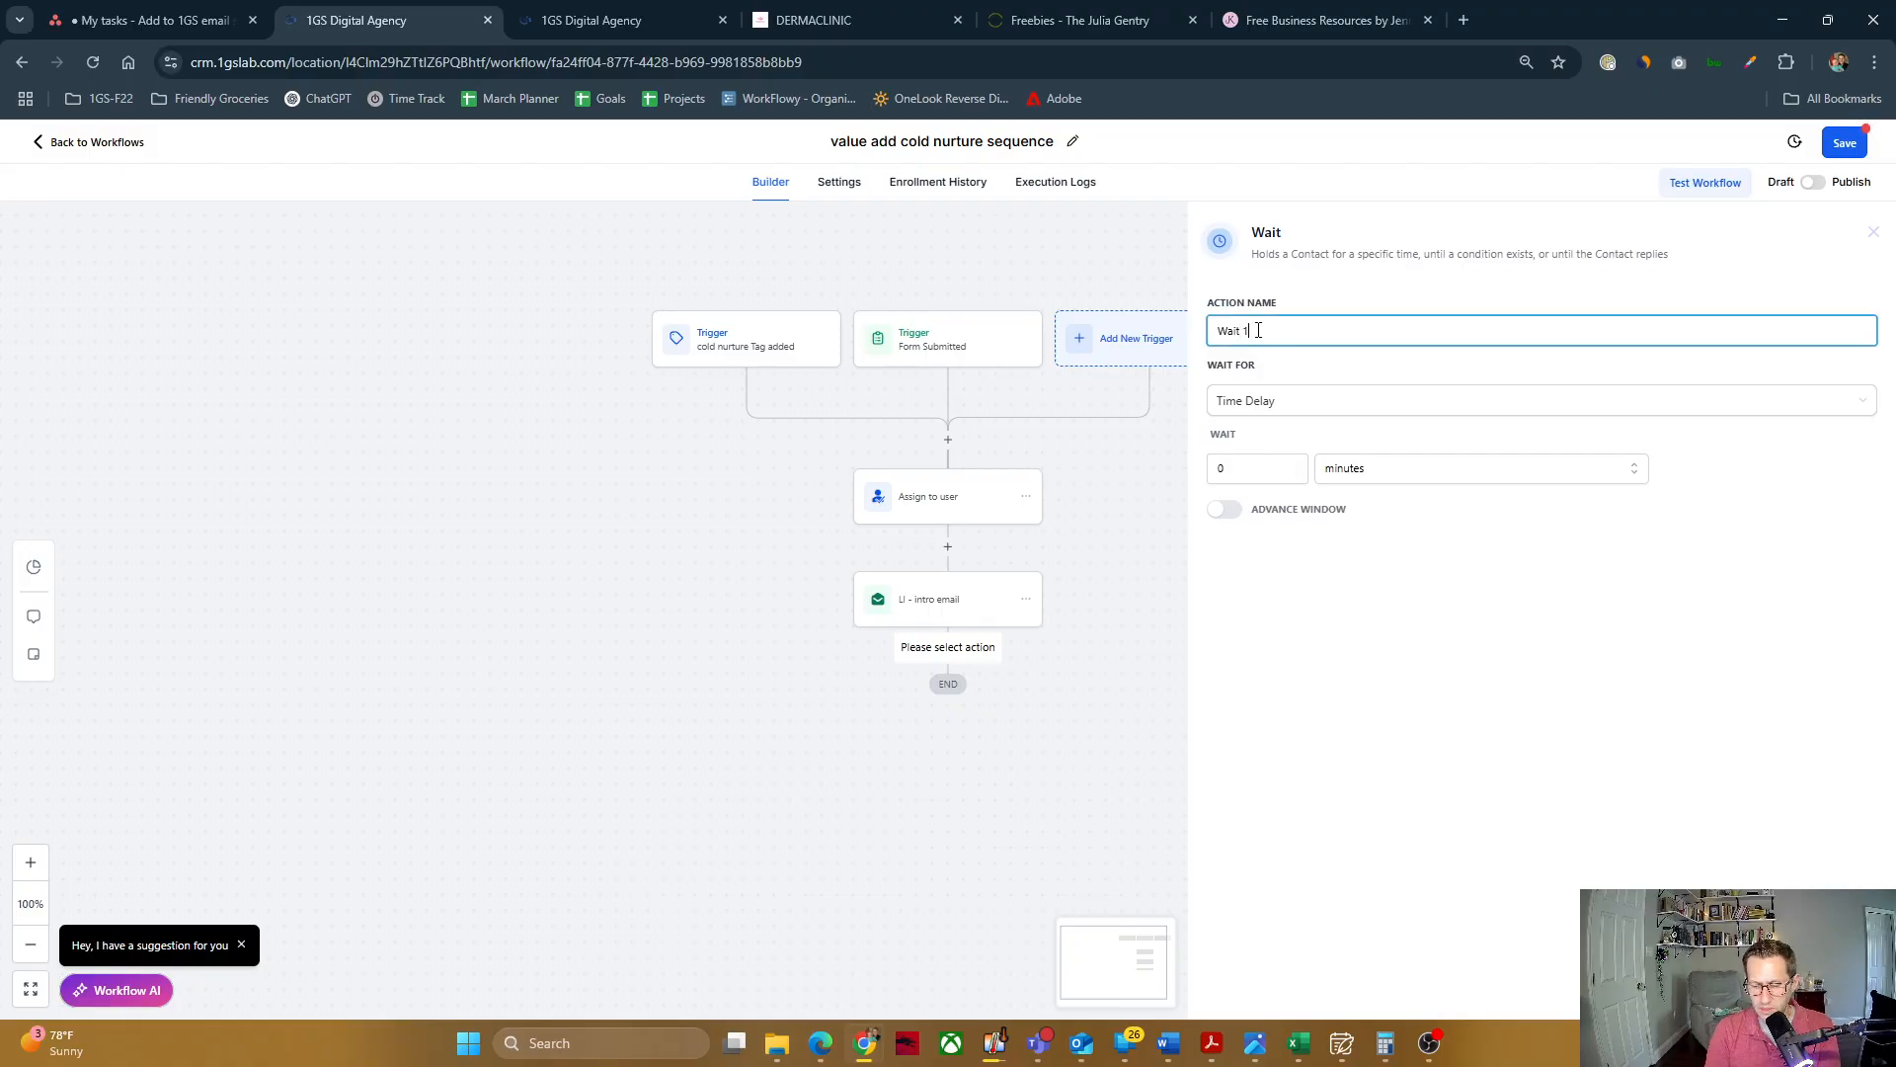
{"action": "left_click", "coordinate": [1250, 469]}
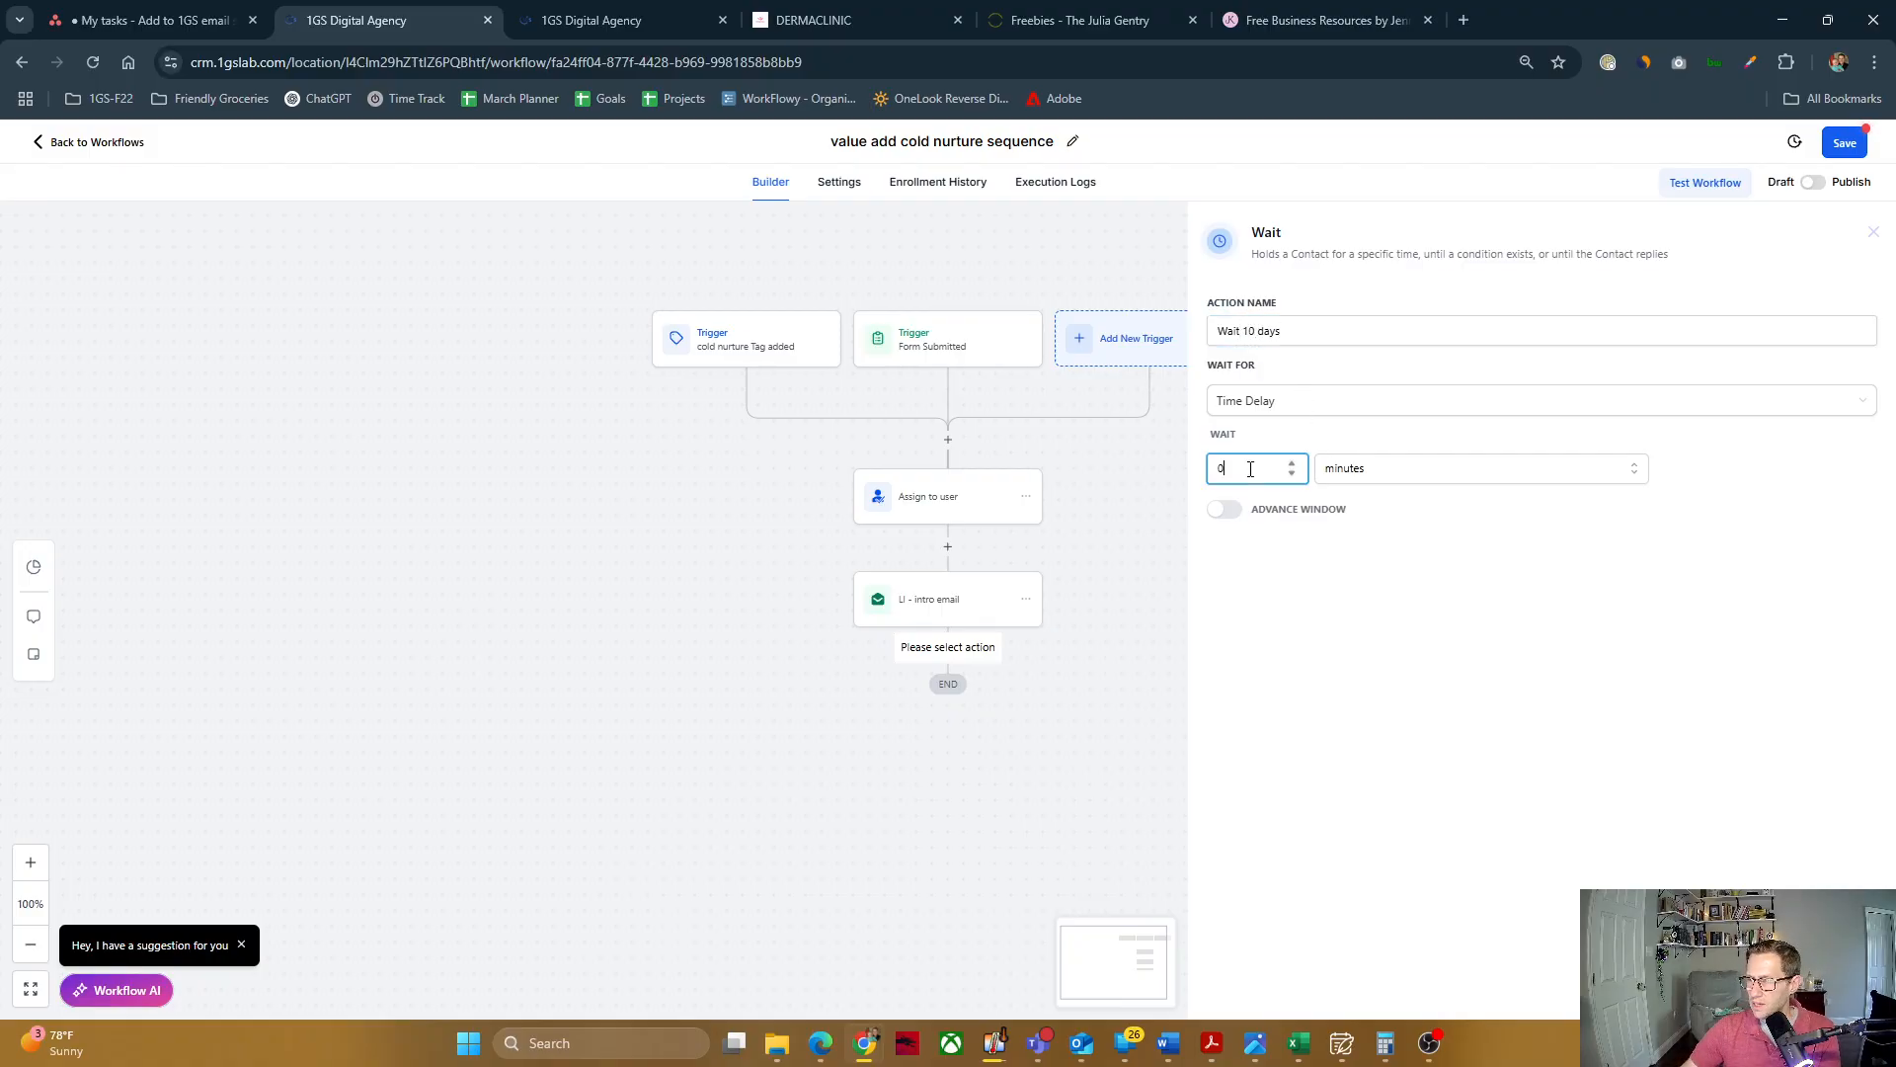
{"action": "type", "text": "10"}
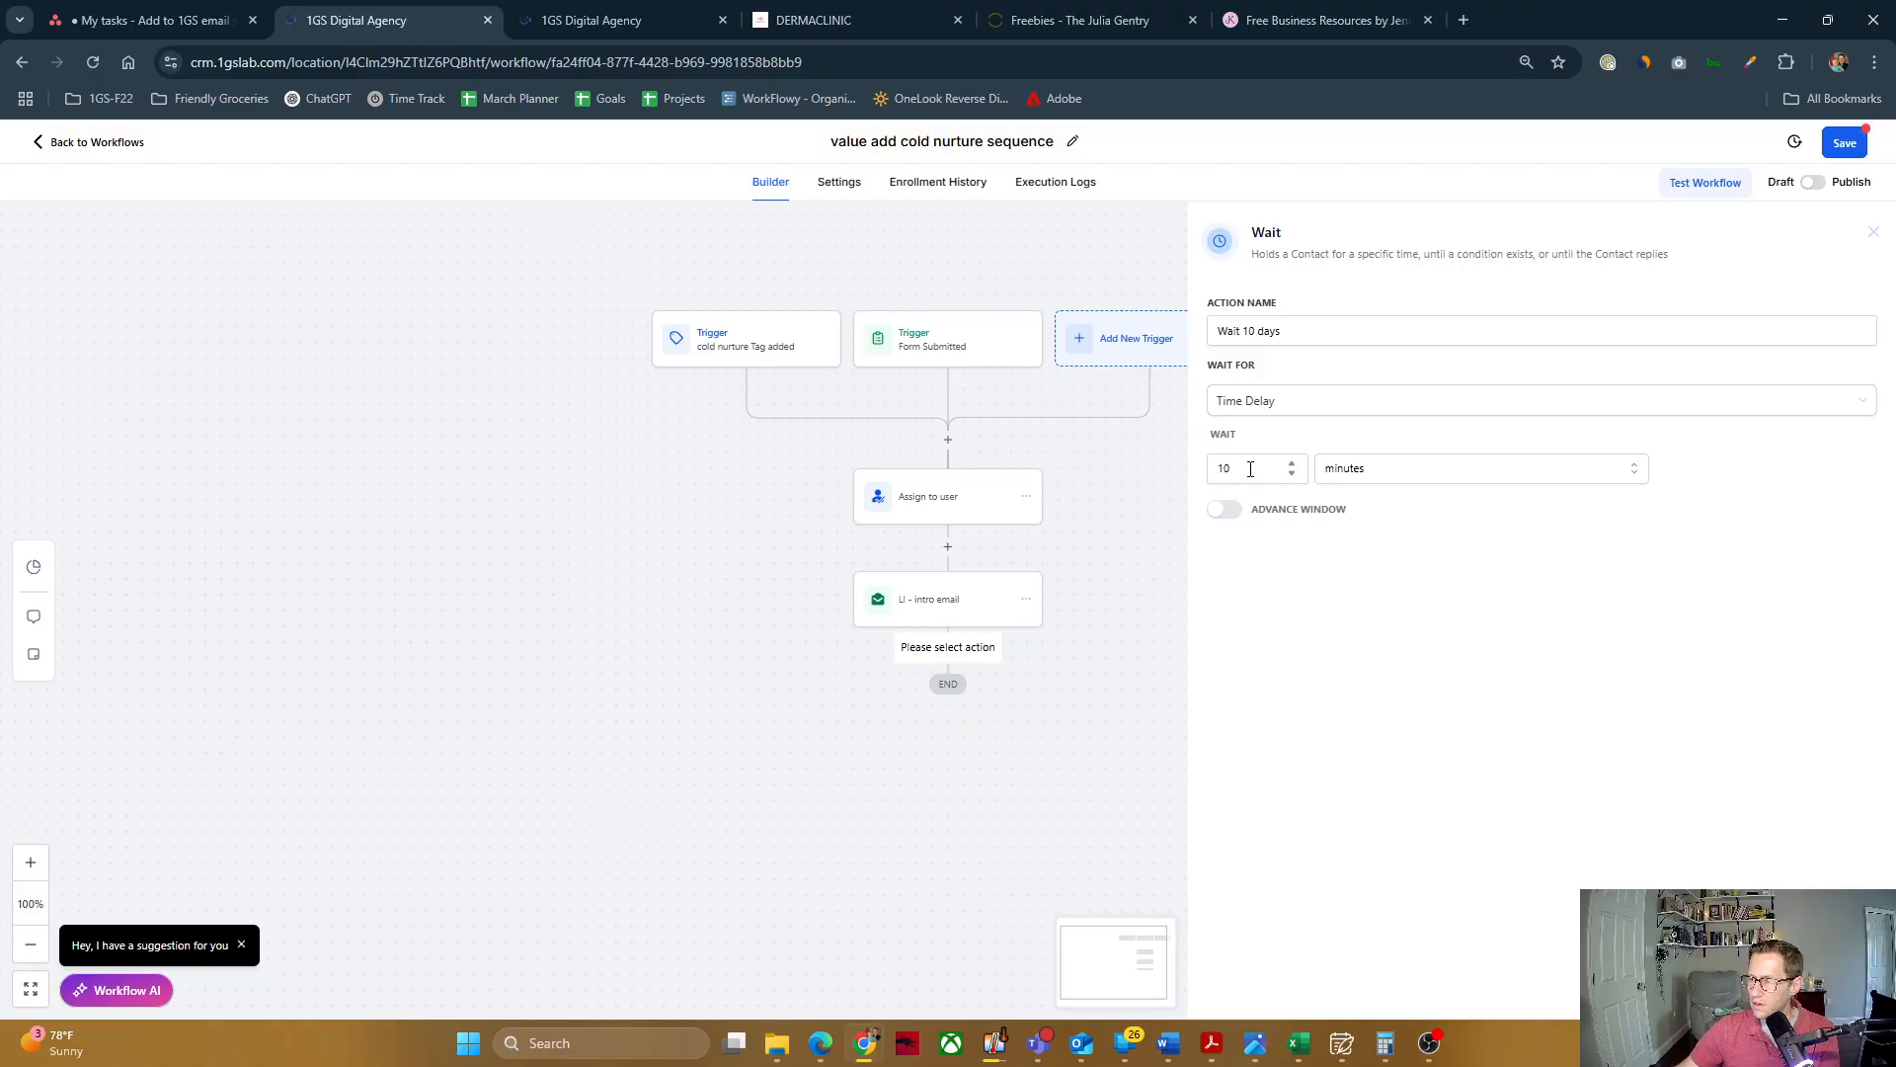
{"action": "left_click", "coordinate": [1373, 468]}
{"action": "left_click", "coordinate": [1355, 558]}
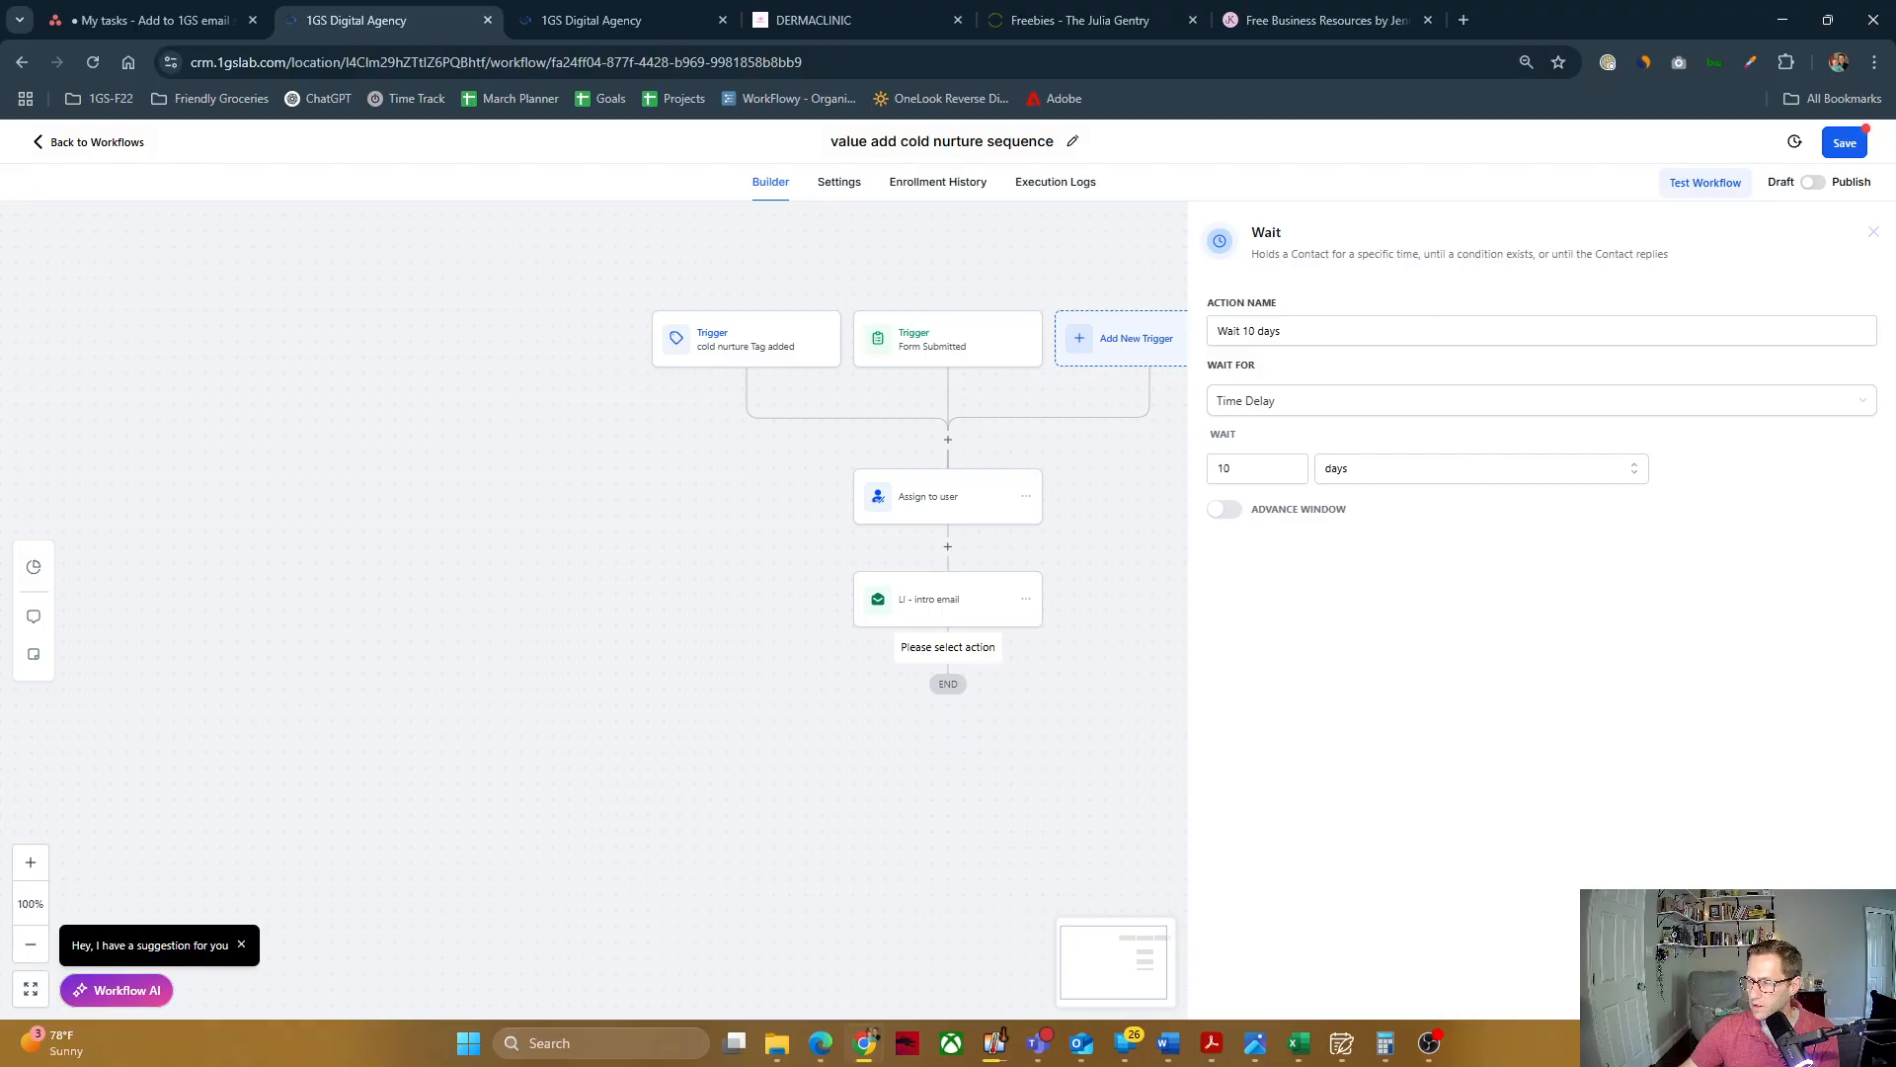
{"action": "left_click", "coordinate": [1827, 992]}
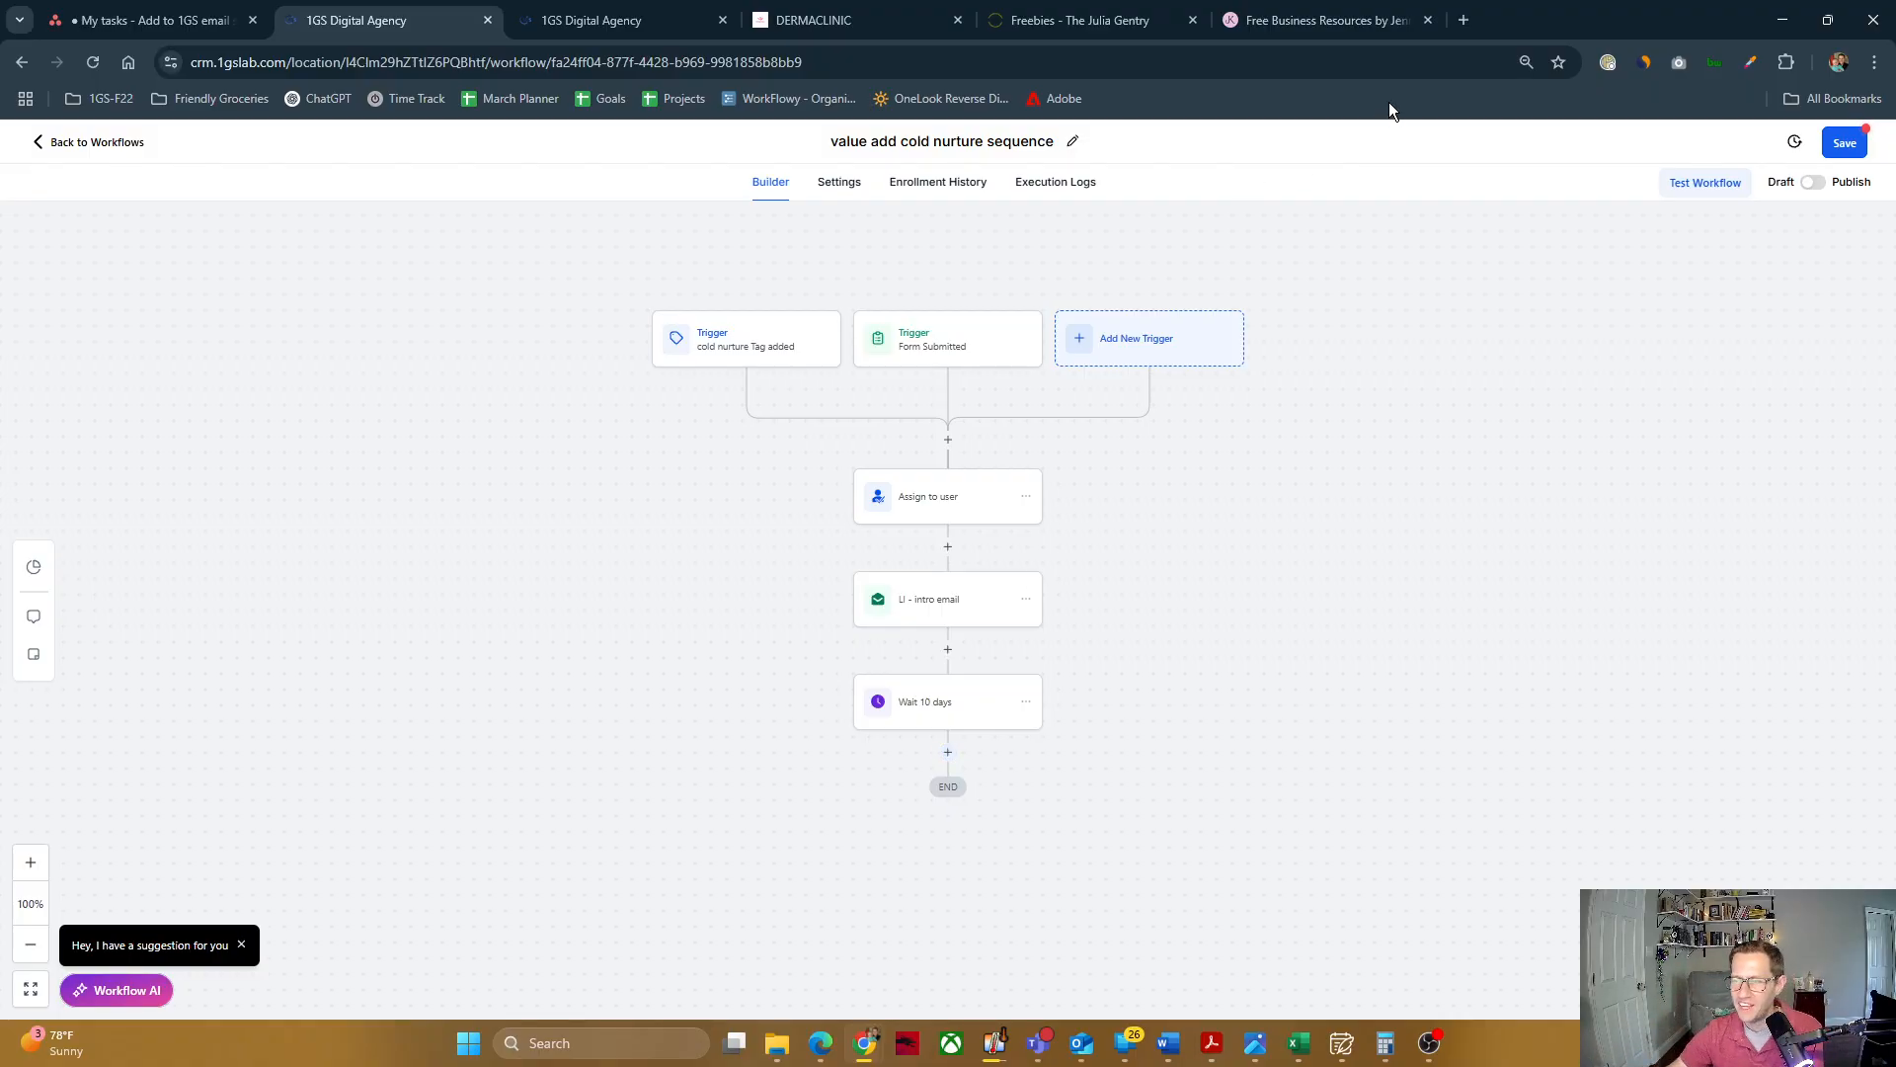
{"action": "left_click", "coordinate": [948, 755]}
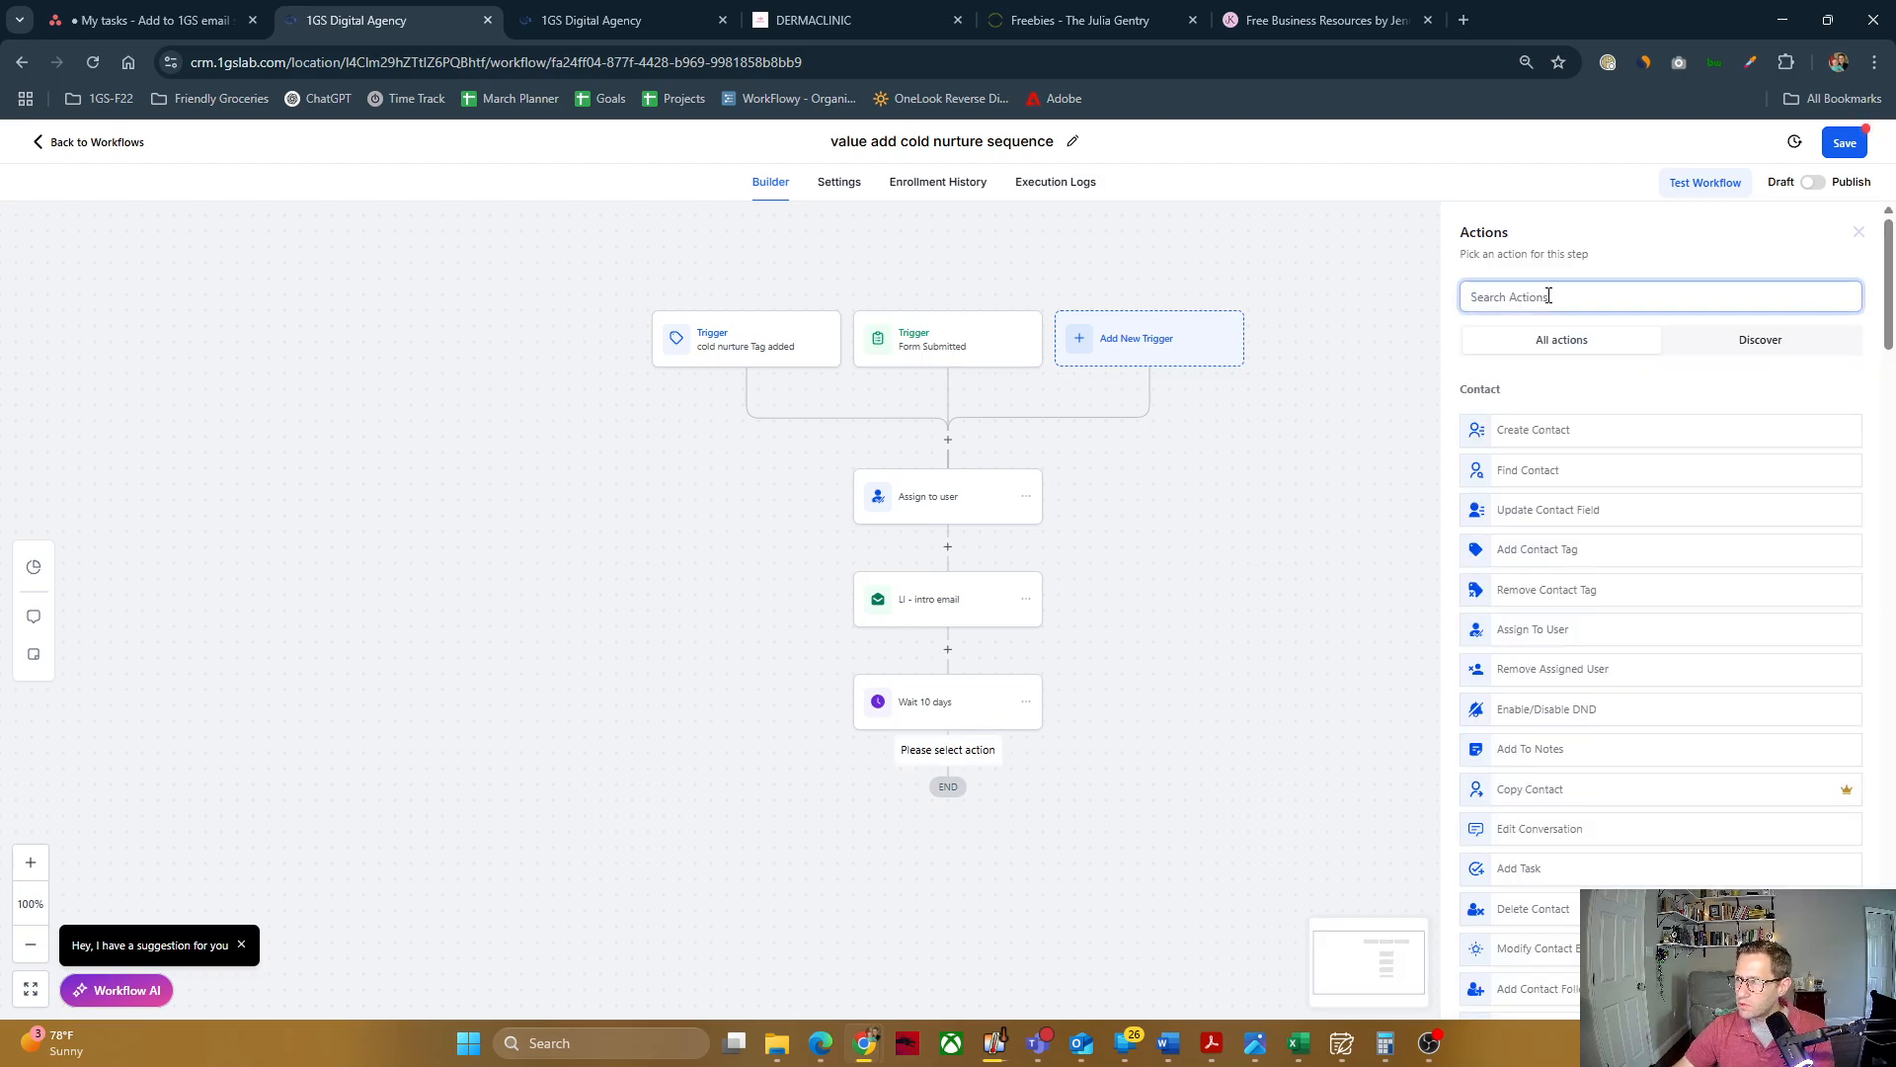
{"action": "type", "text": "email"}
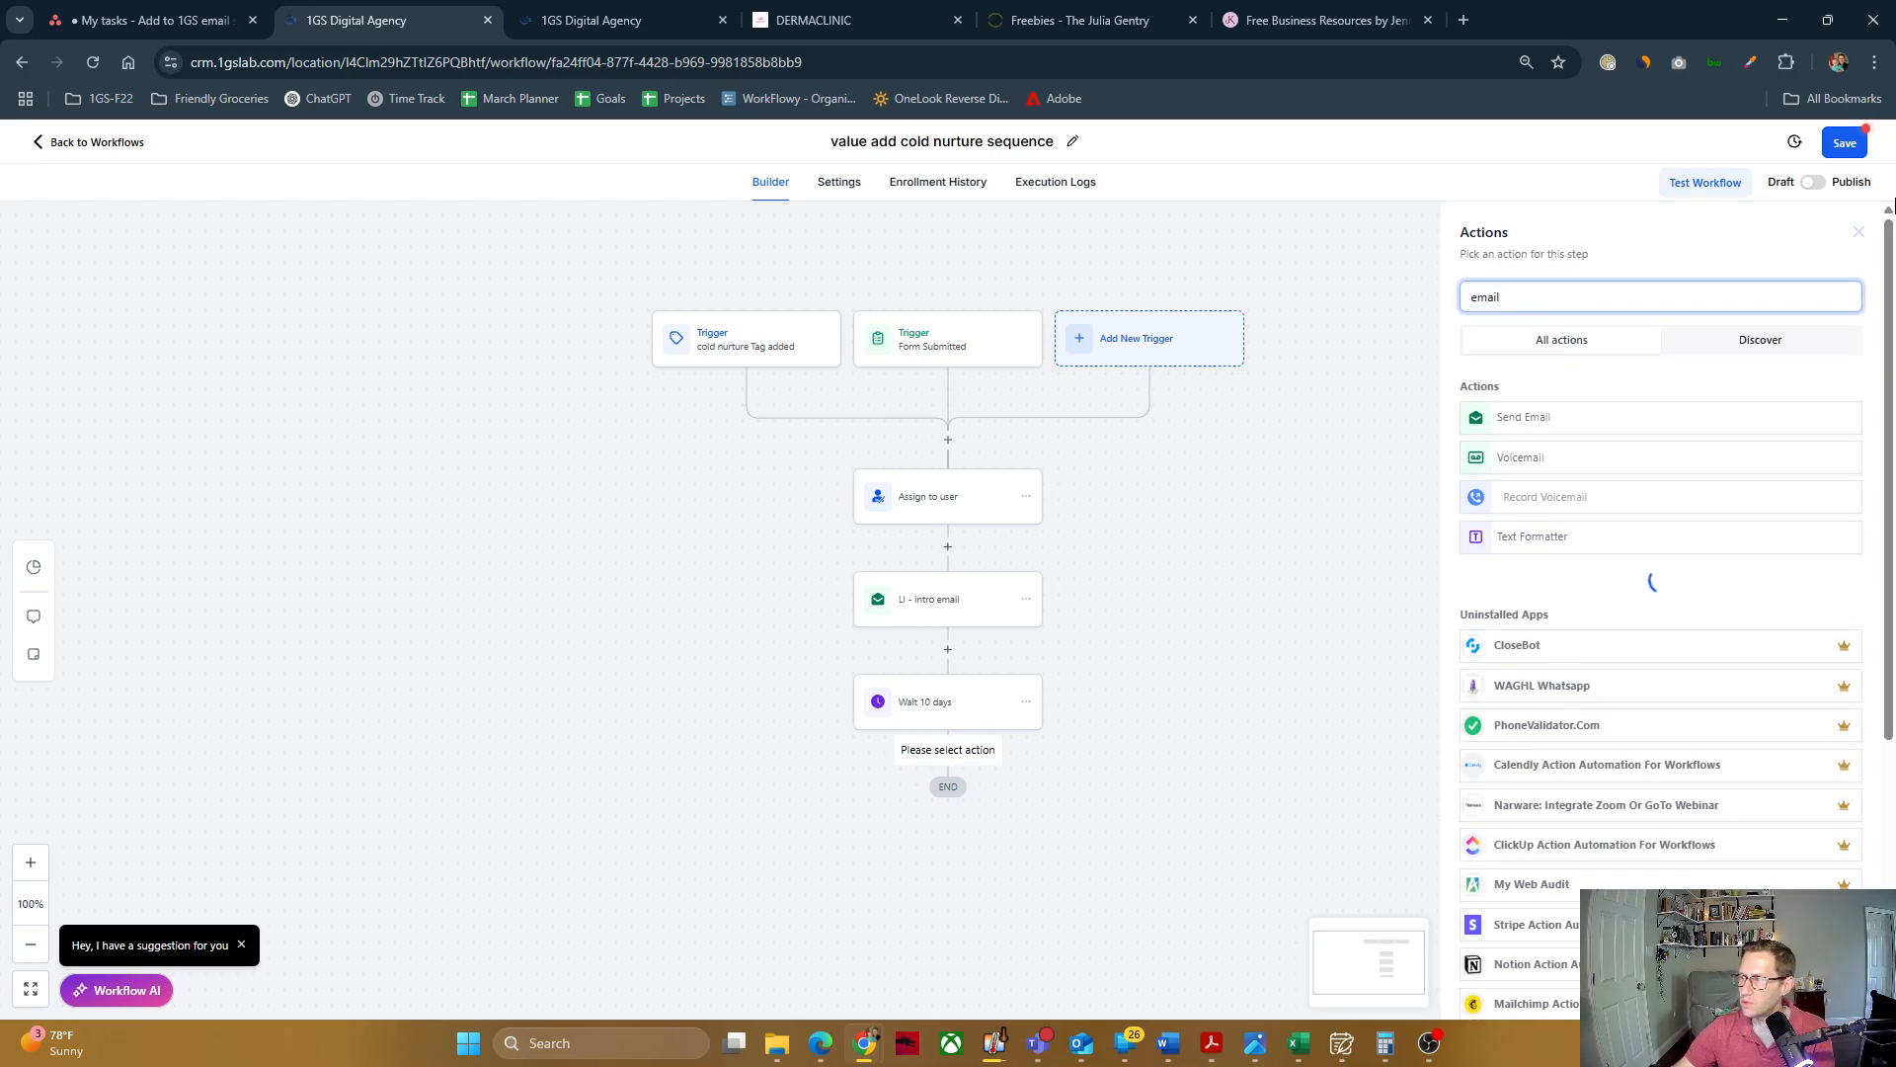
{"action": "left_click", "coordinate": [1635, 416]}
{"action": "left_click", "coordinate": [1534, 423]}
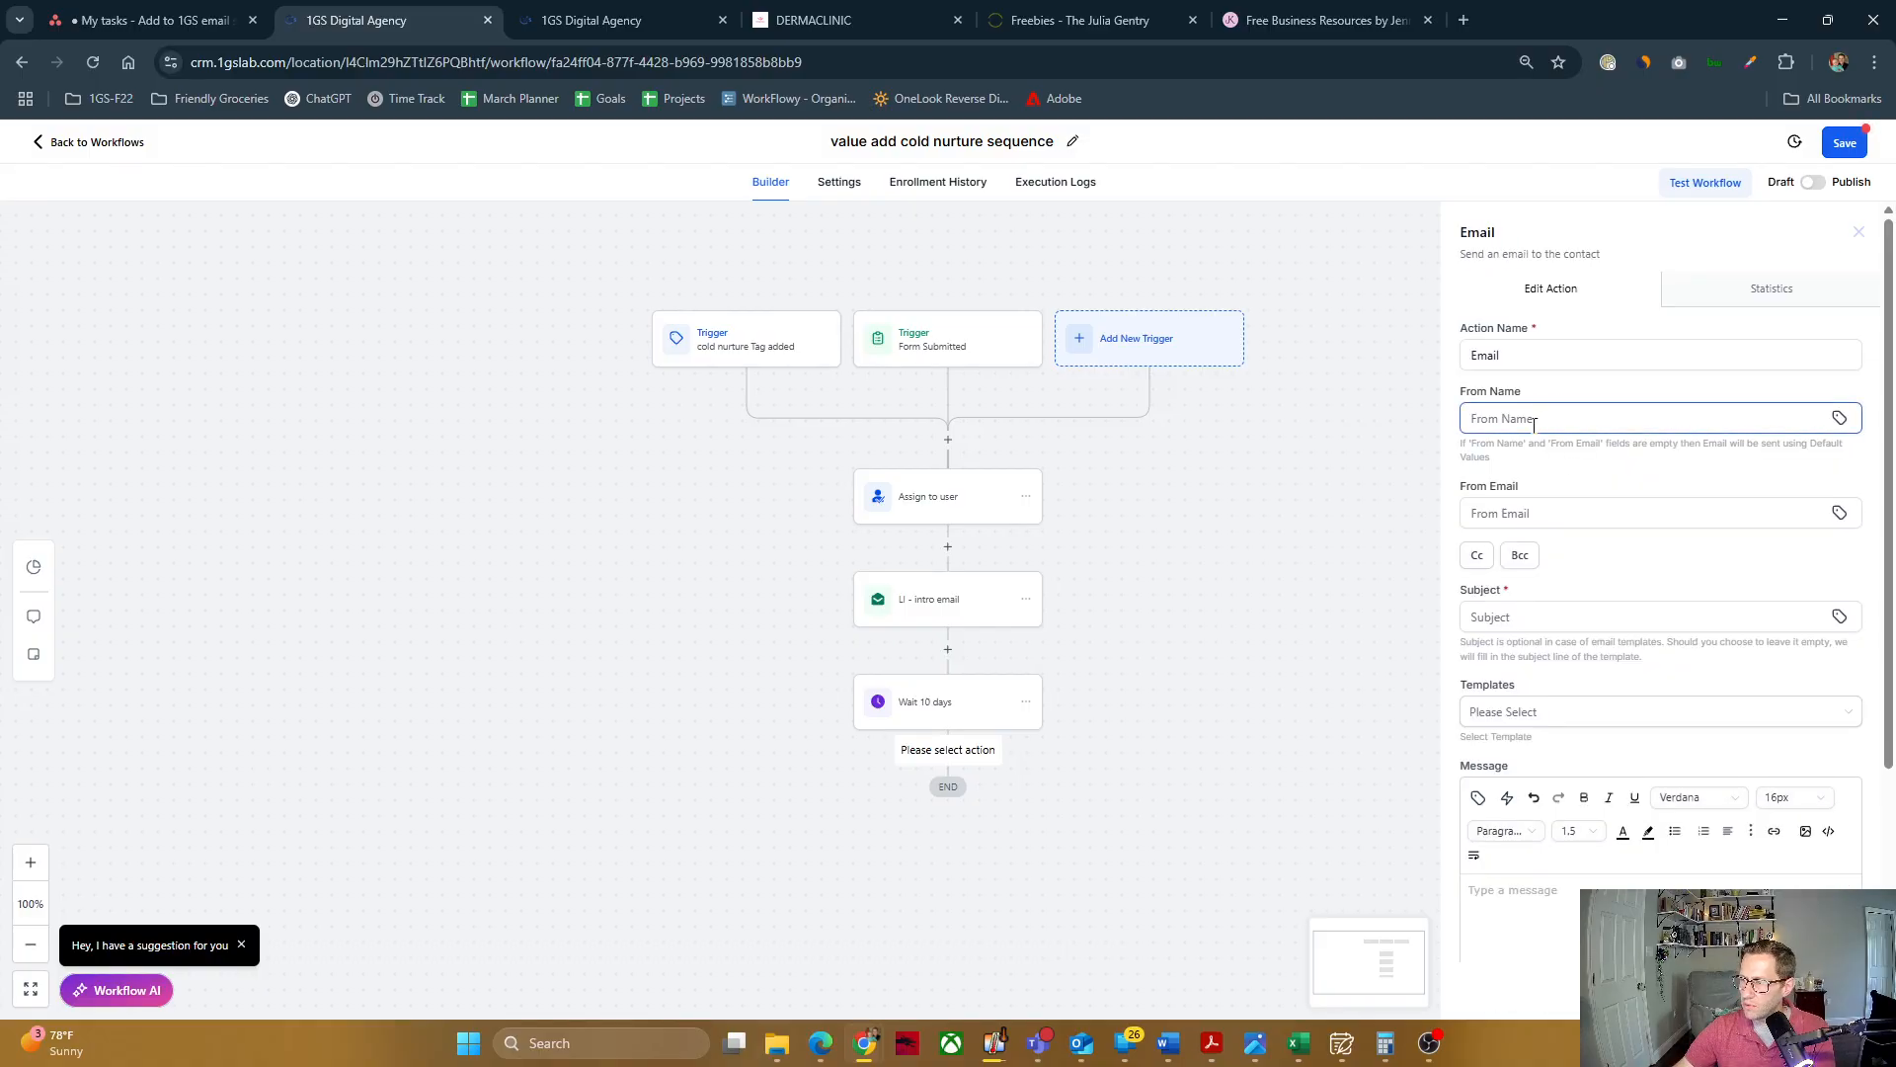
{"action": "scroll", "coordinate": [1534, 739], "scroll_direction": "down", "scroll_amount": 2}
{"action": "scroll", "coordinate": [1602, 472], "scroll_direction": "up", "scroll_amount": 2}
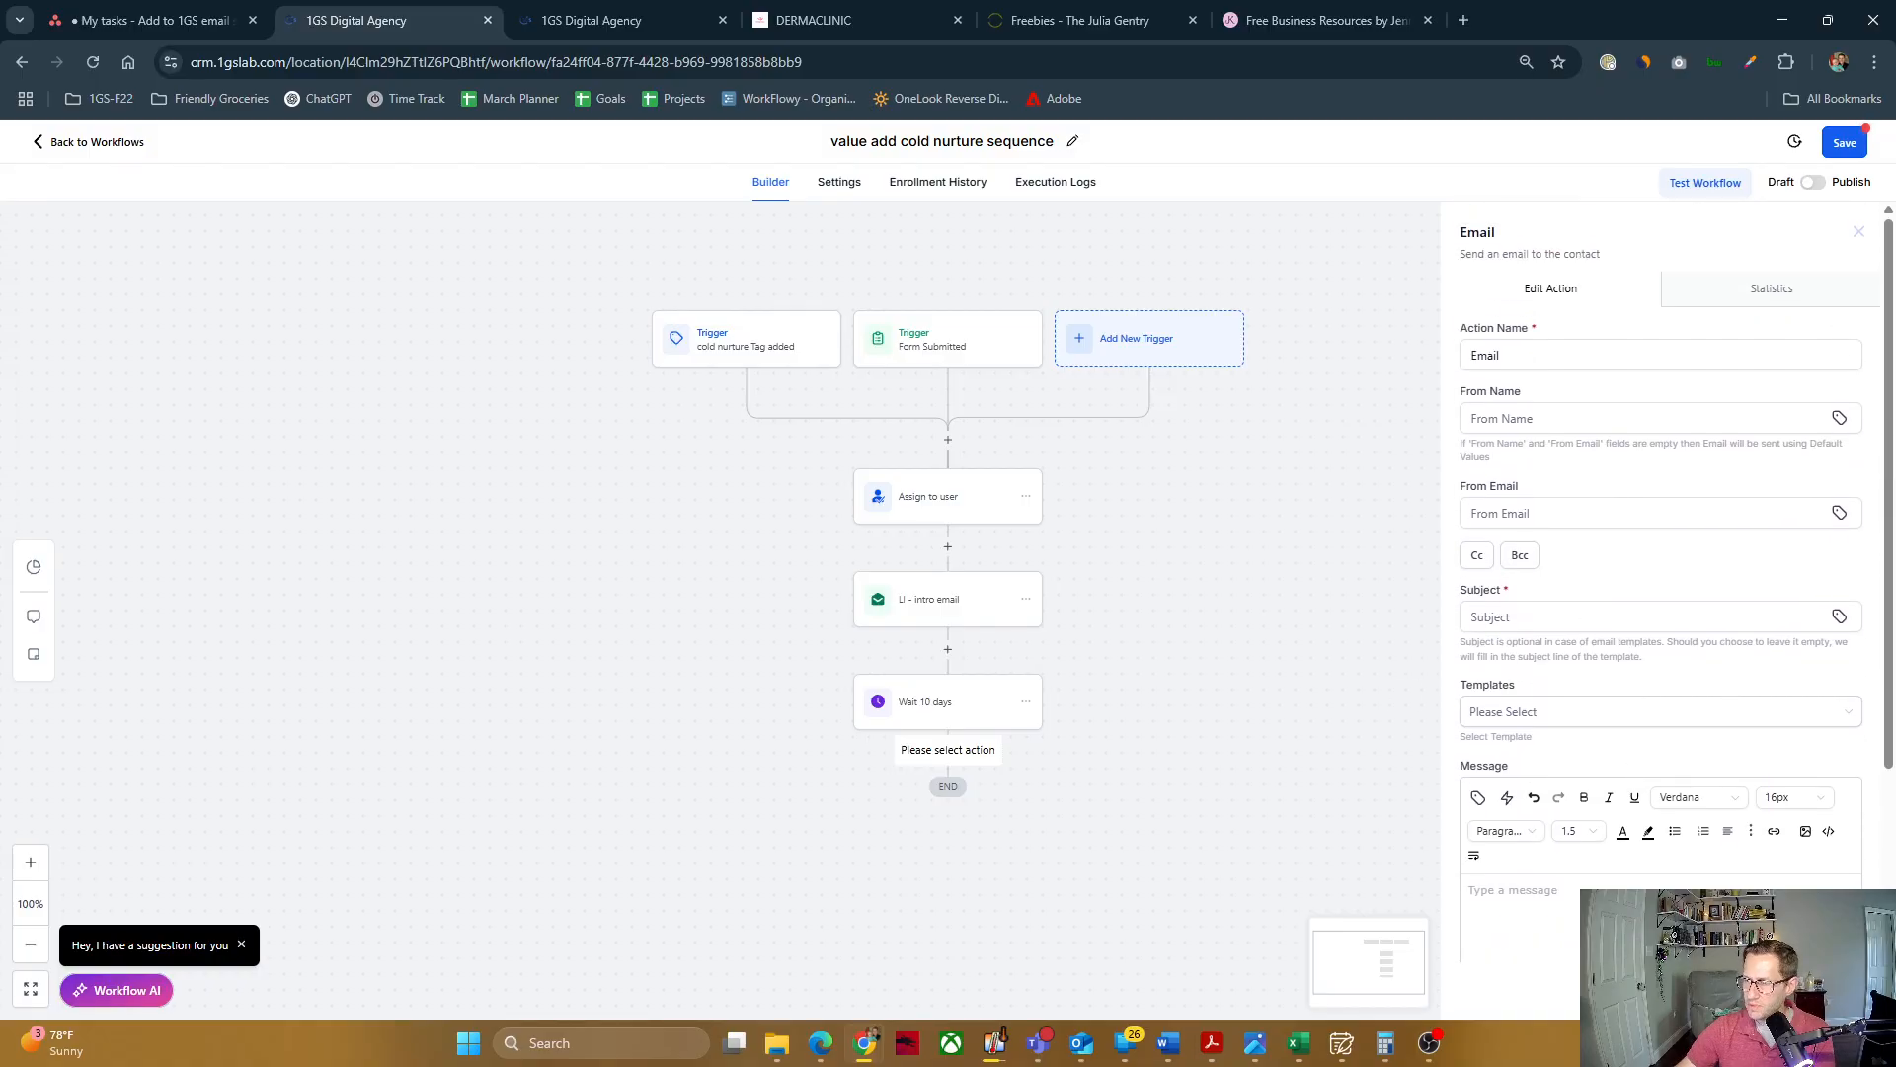
{"action": "left_click", "coordinate": [1726, 990]}
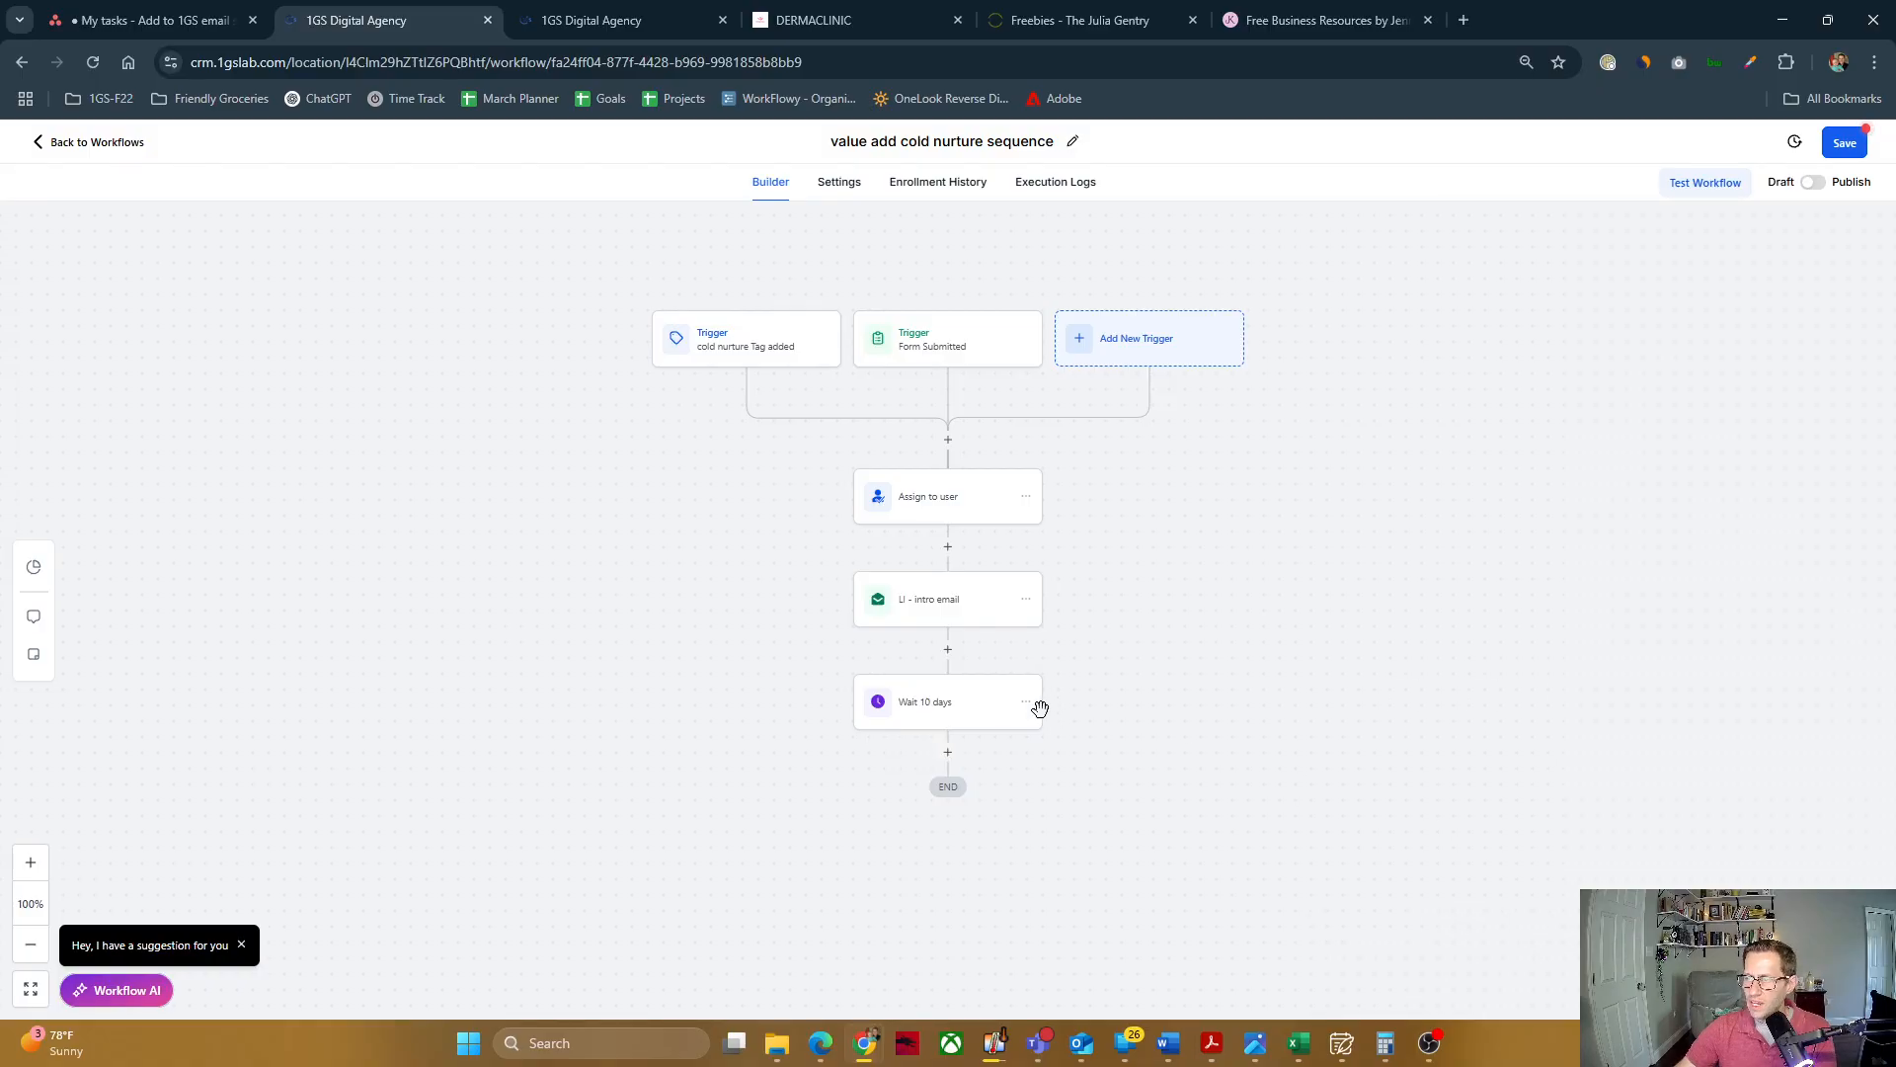
Step: Copy the intro email and all actions following it to the end of the workflow
{"action": "left_click", "coordinate": [1027, 603]}
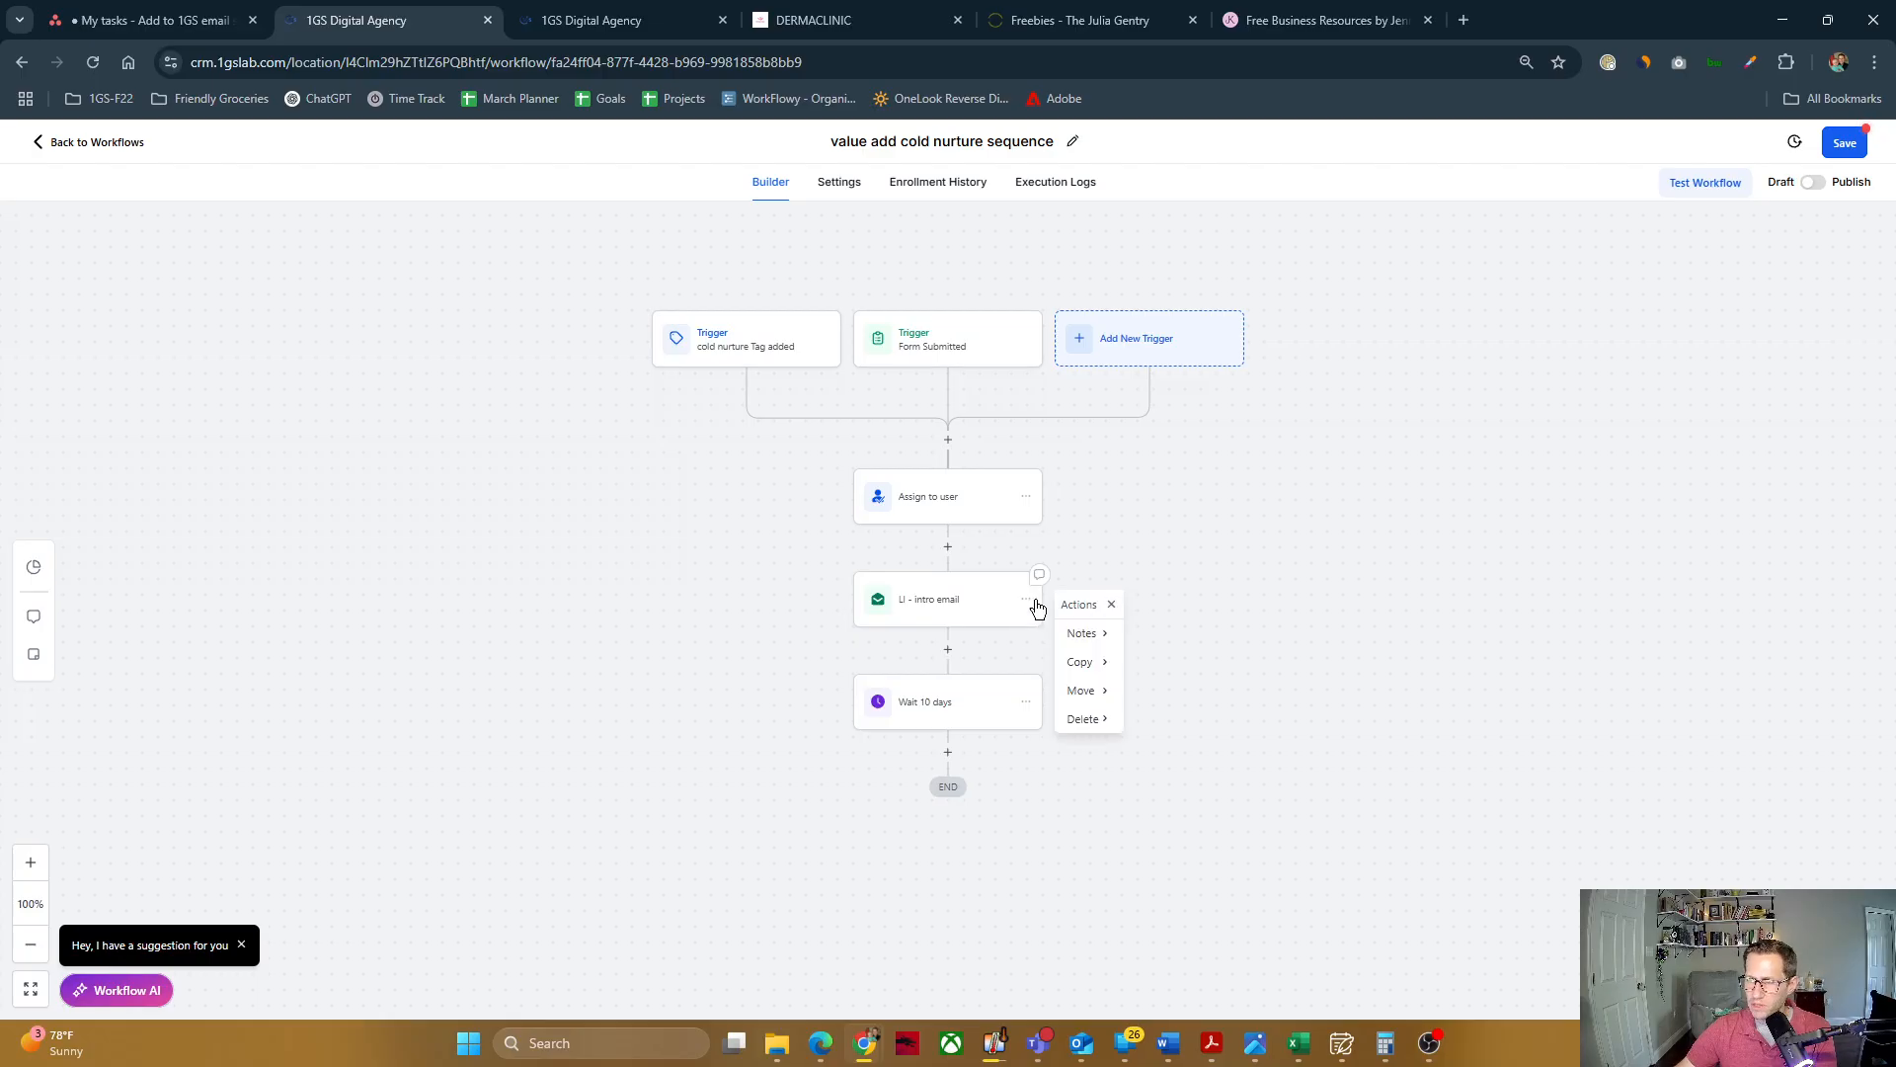
{"action": "left_click", "coordinate": [1107, 670]}
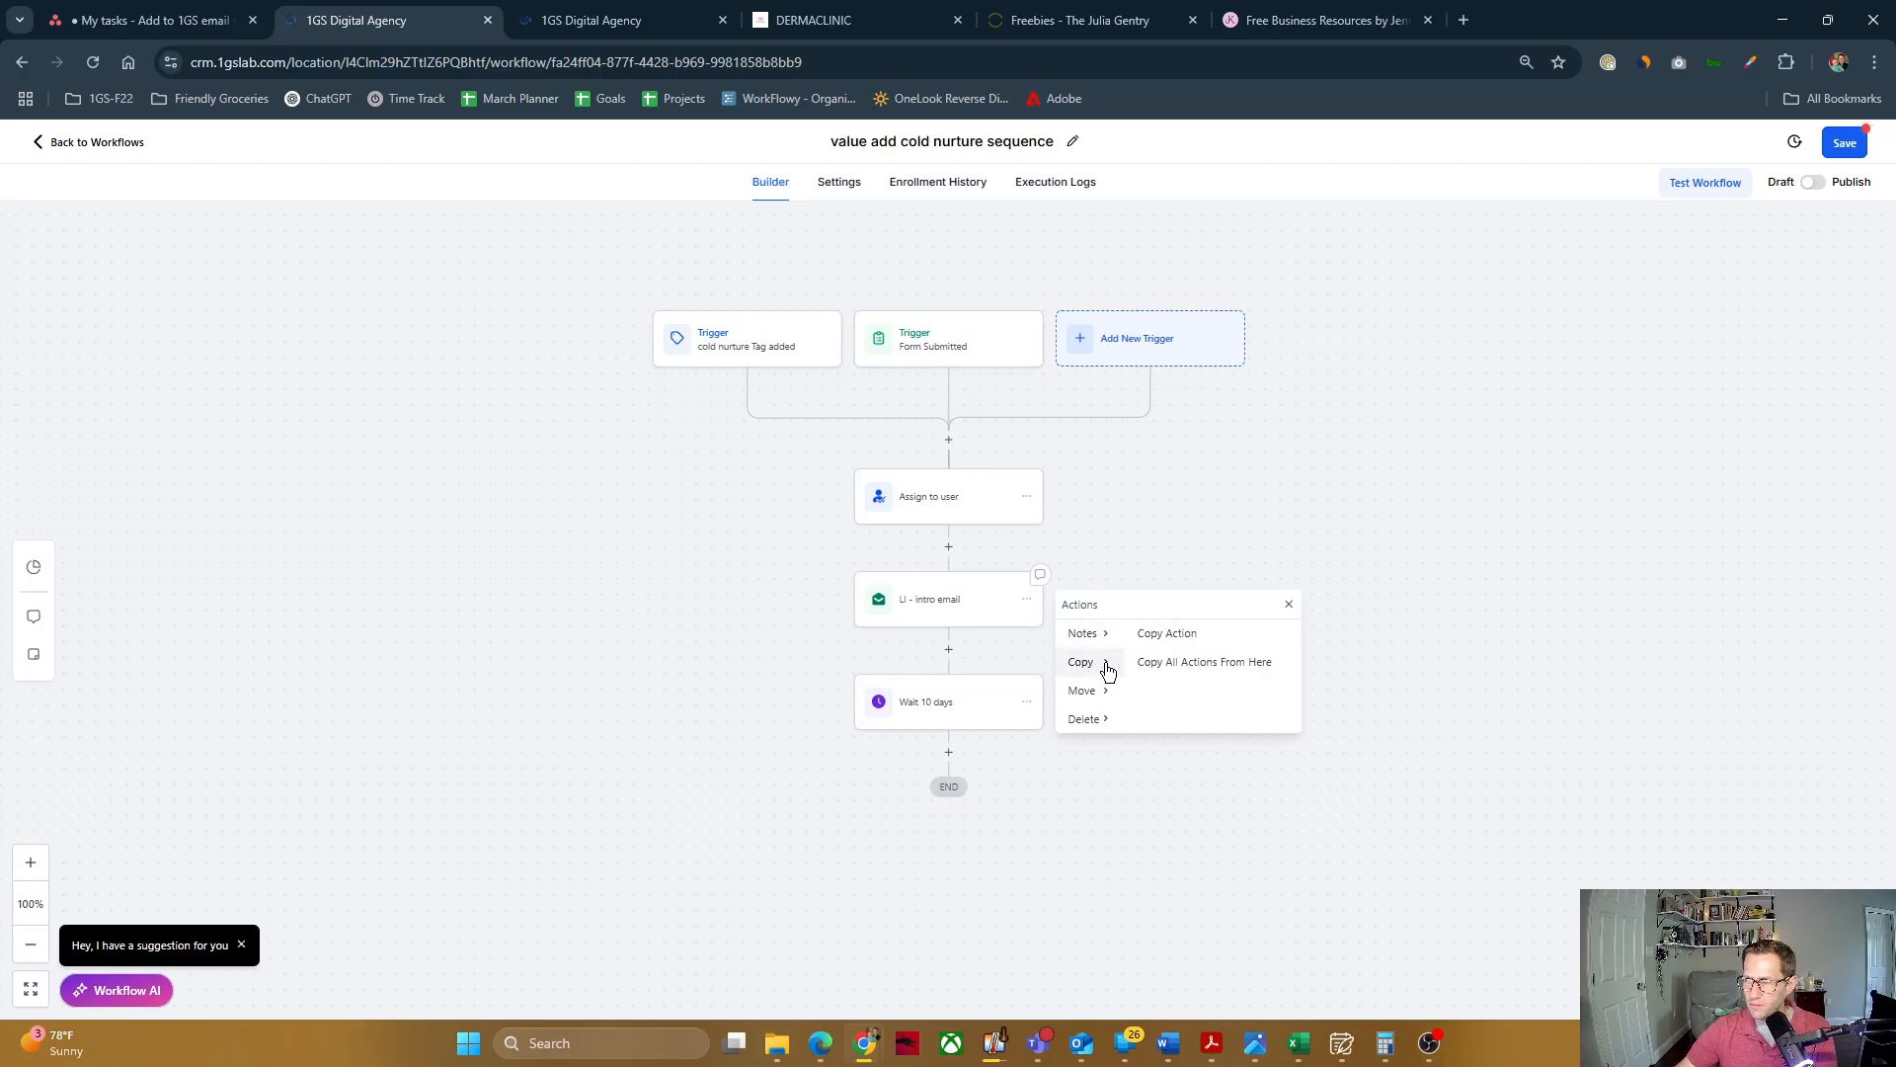
{"action": "left_click", "coordinate": [1219, 675]}
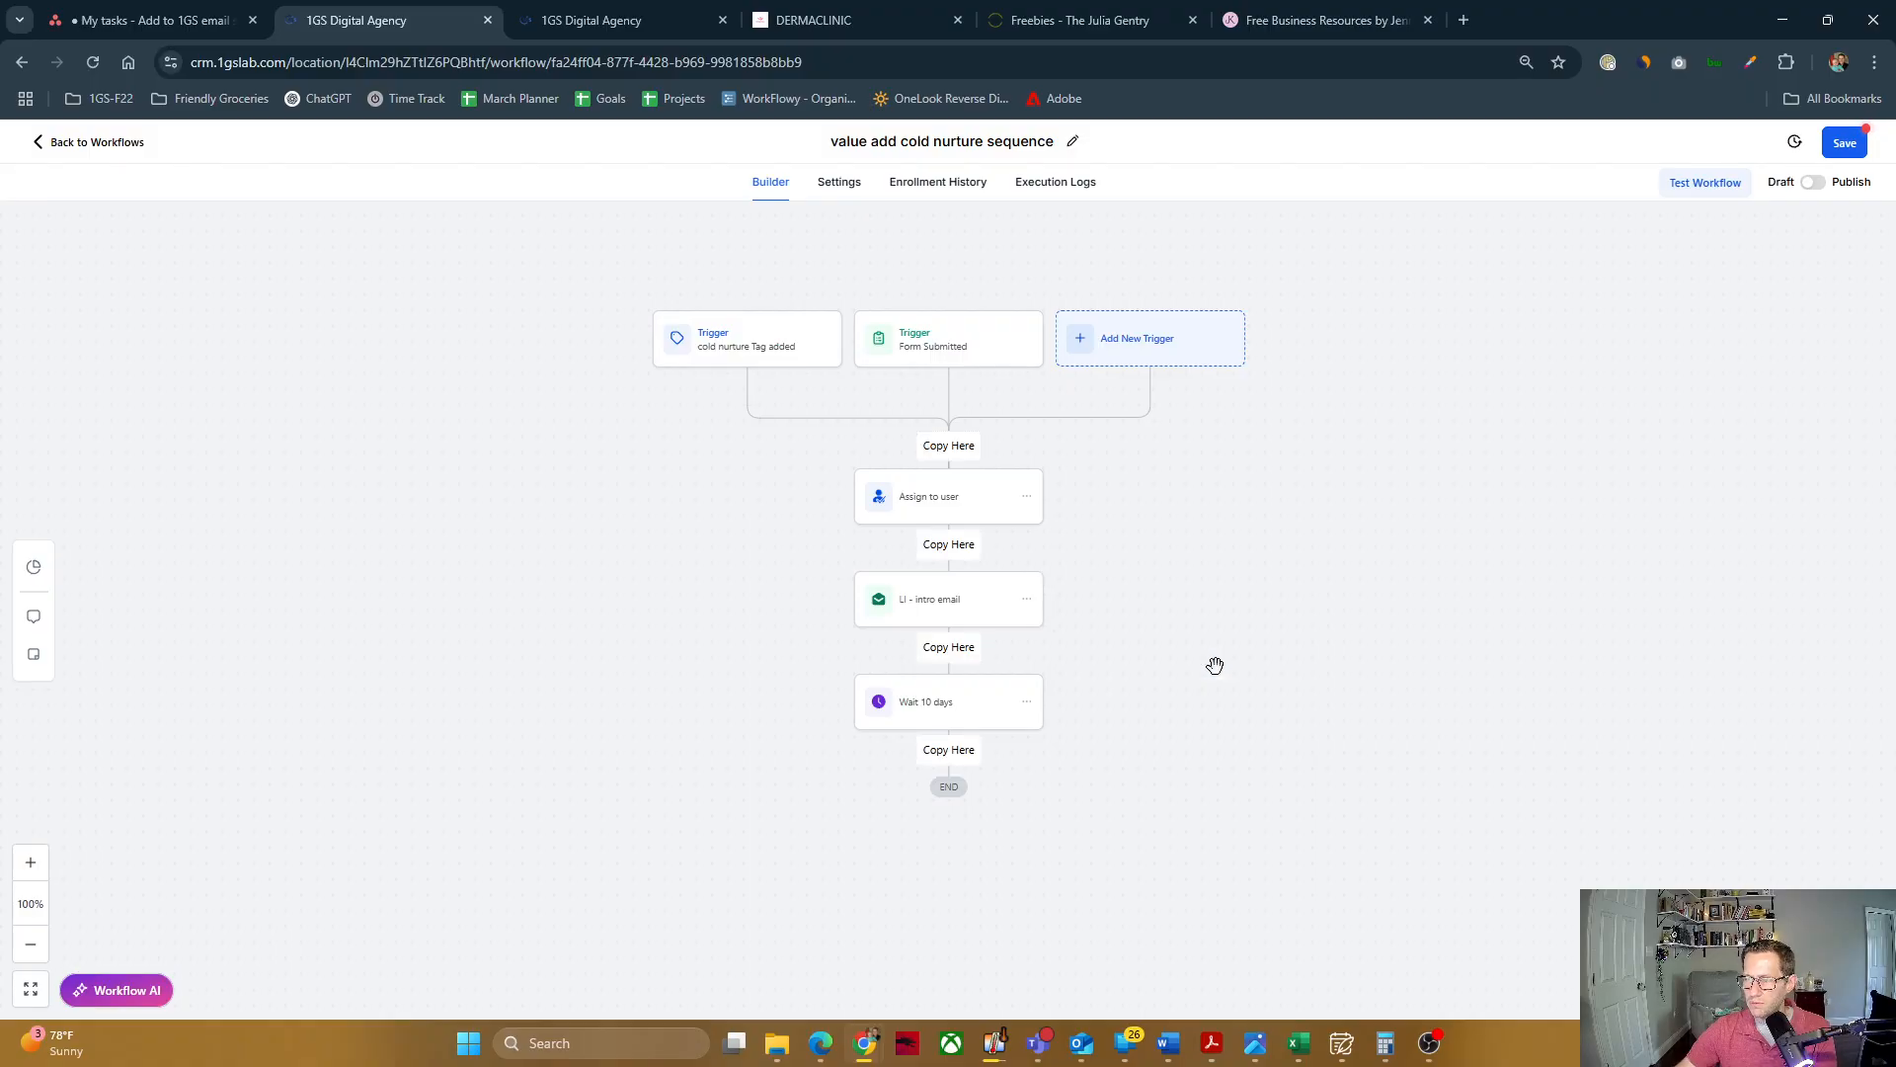
{"action": "left_click", "coordinate": [948, 752]}
{"action": "scroll", "coordinate": [1114, 685], "scroll_direction": "down", "scroll_amount": 1}
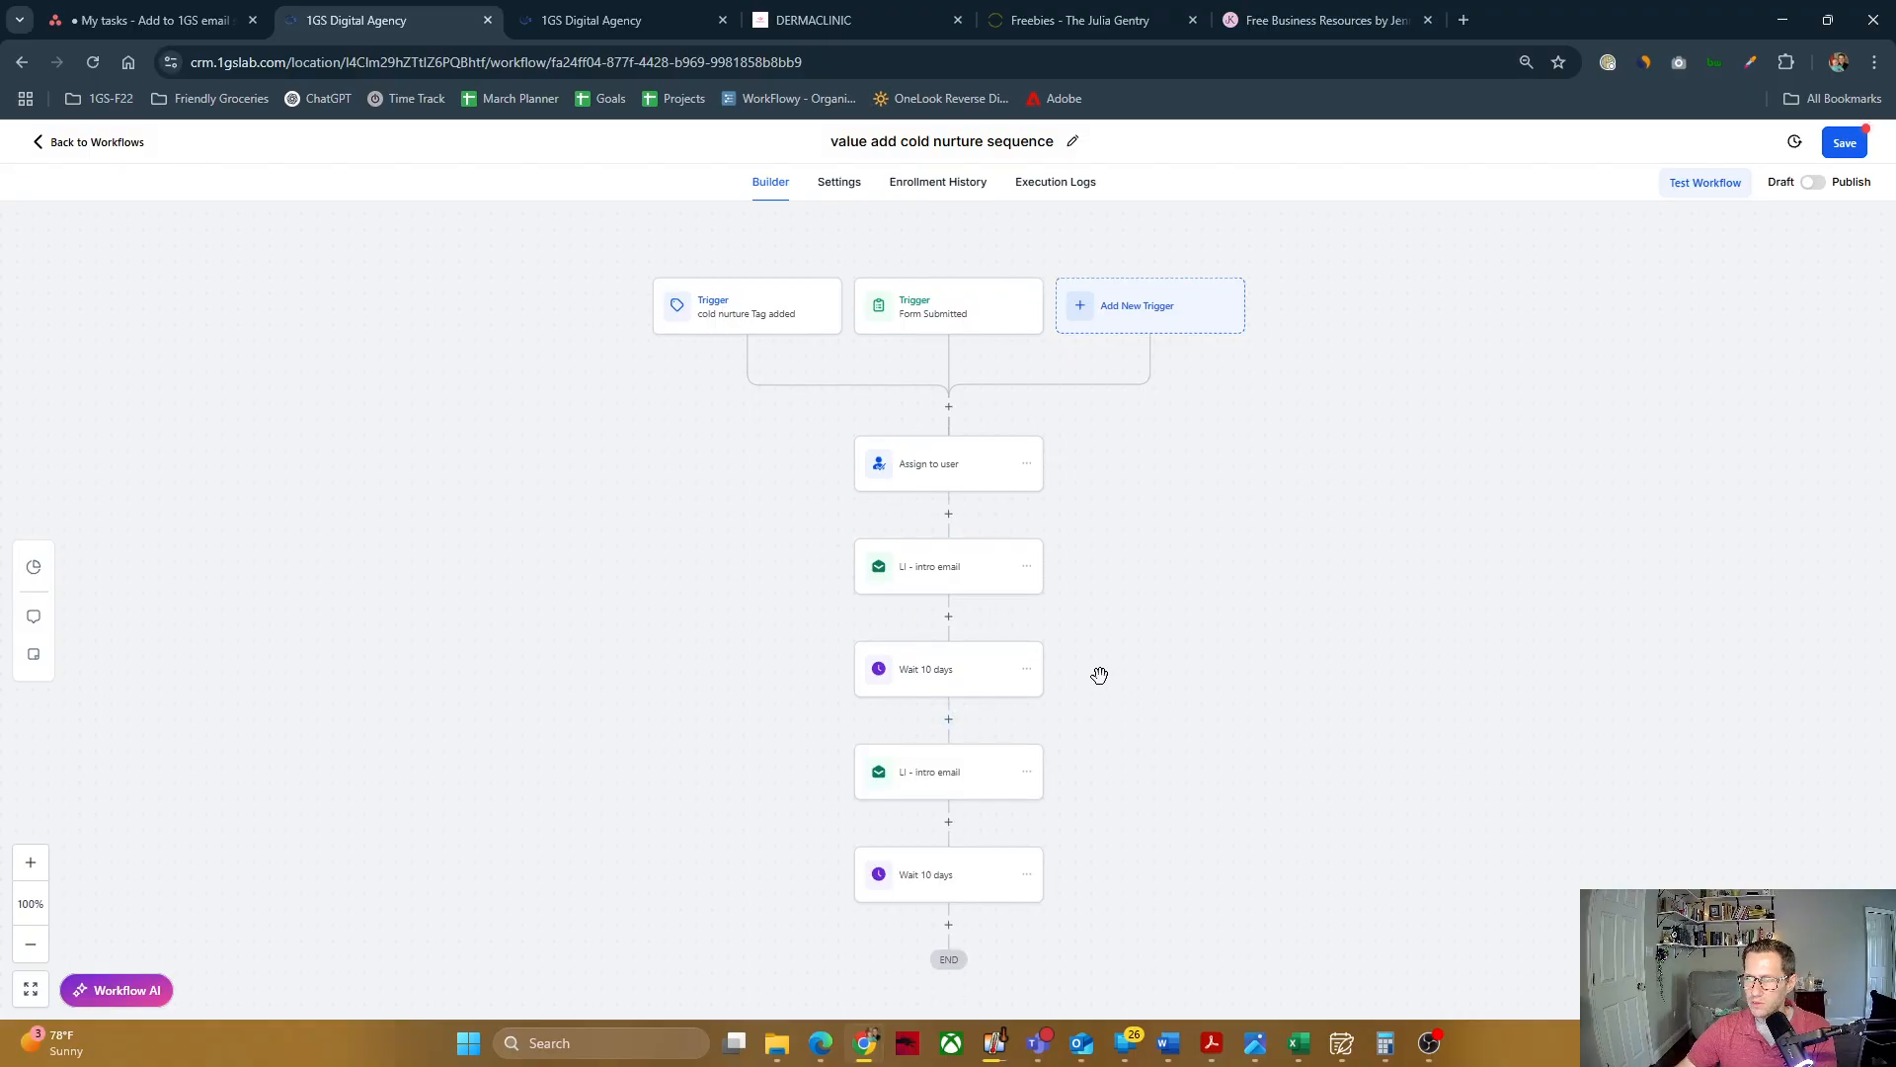
Step: Rename the copied intro email "email 2 - lasdf;lkjasdf;lkjasdf" and set its subject to "asd;flkjasdf;klj"
{"action": "scroll", "coordinate": [998, 582], "scroll_direction": "down", "scroll_amount": 1}
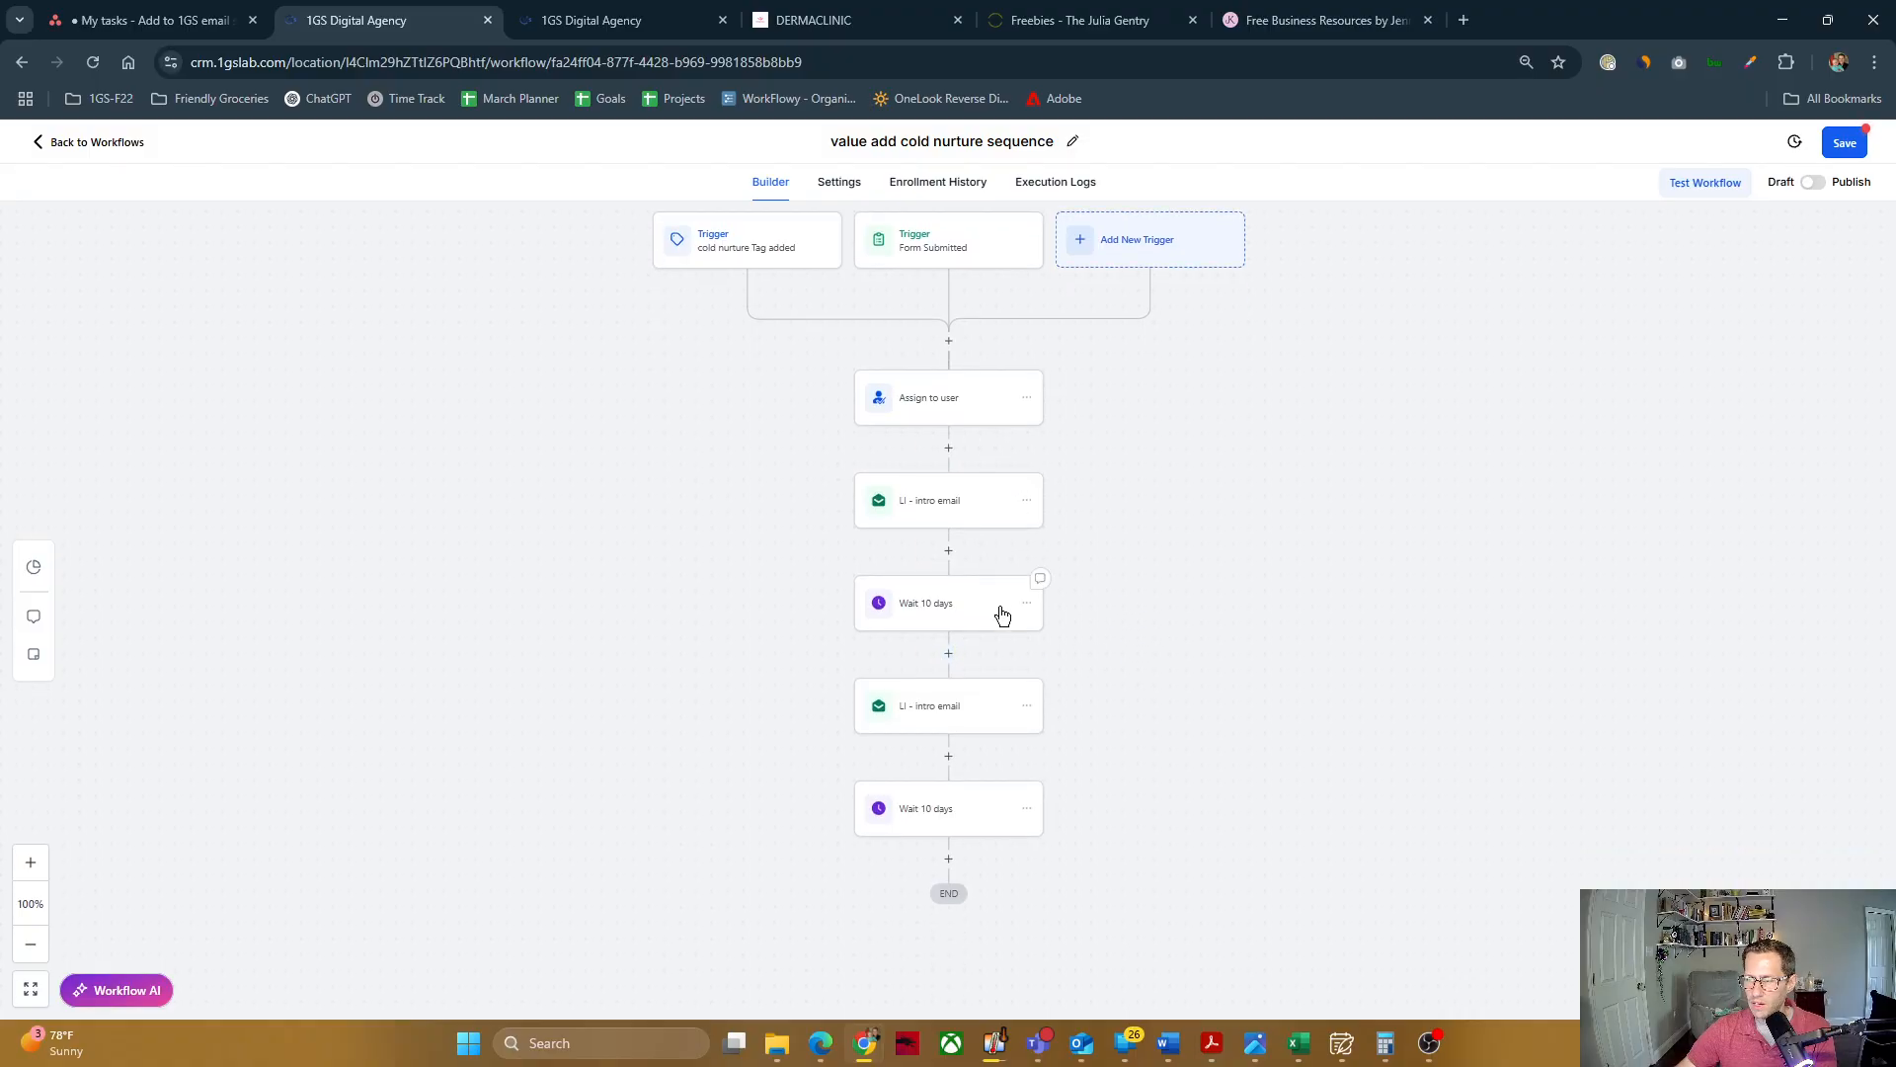
{"action": "left_click", "coordinate": [960, 717]}
{"action": "left_click_drag", "start_coordinate": [1557, 356], "coordinate": [1471, 357]}
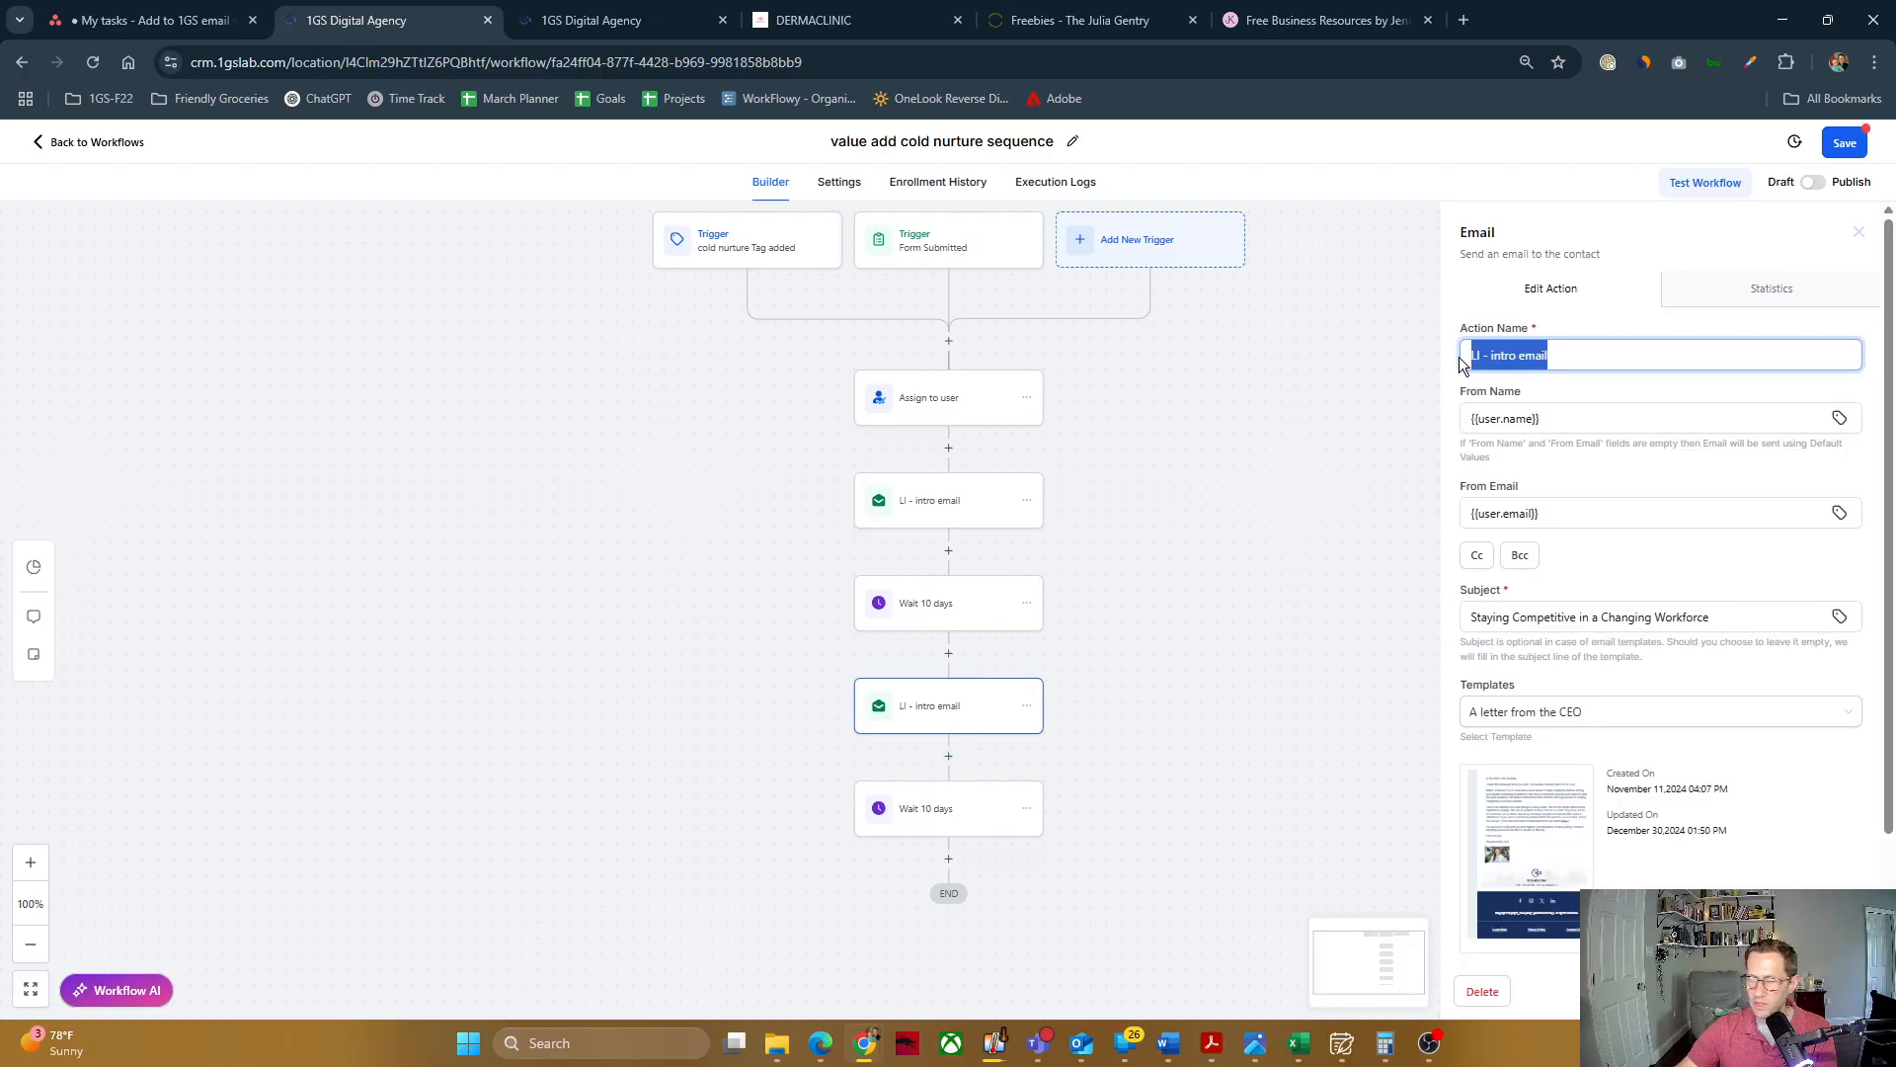
{"action": "type", "text": "email 2"}
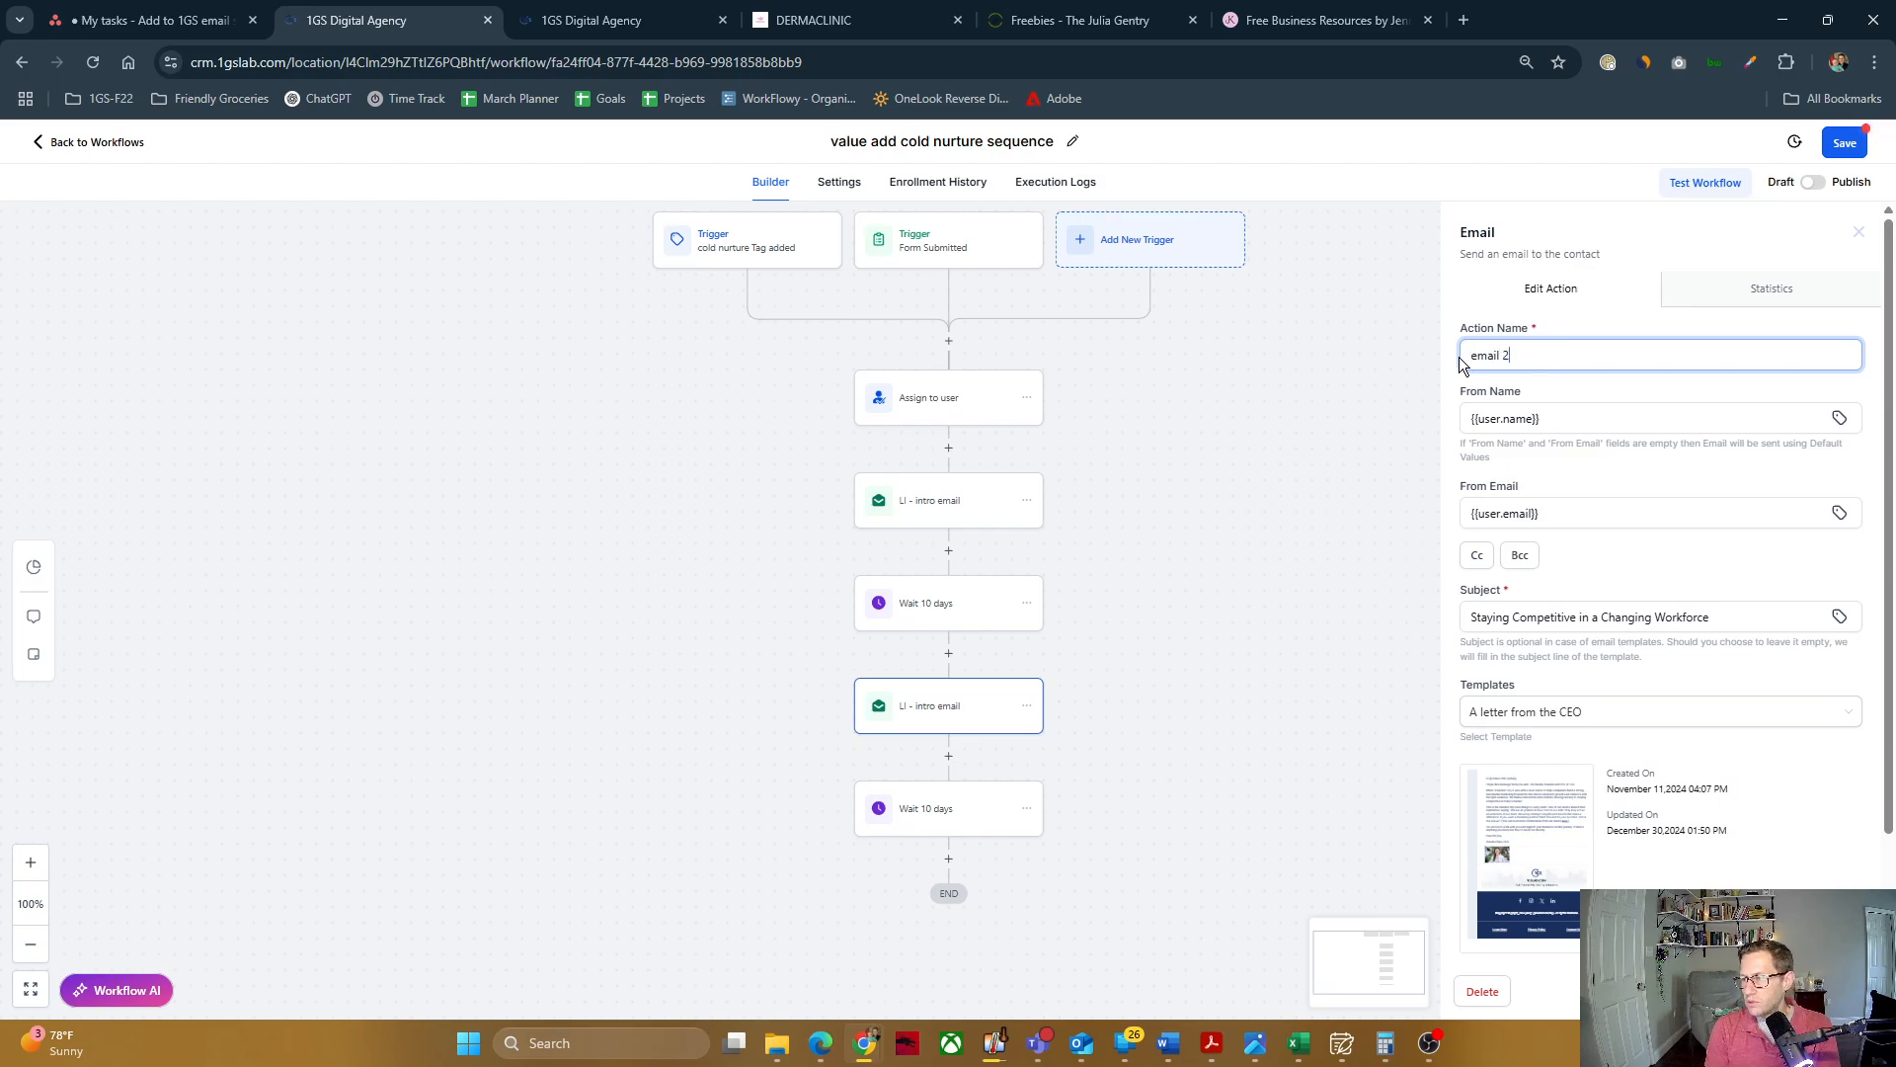
{"action": "type", "text": " - lasdf;lkjasdf;lkjasdf"}
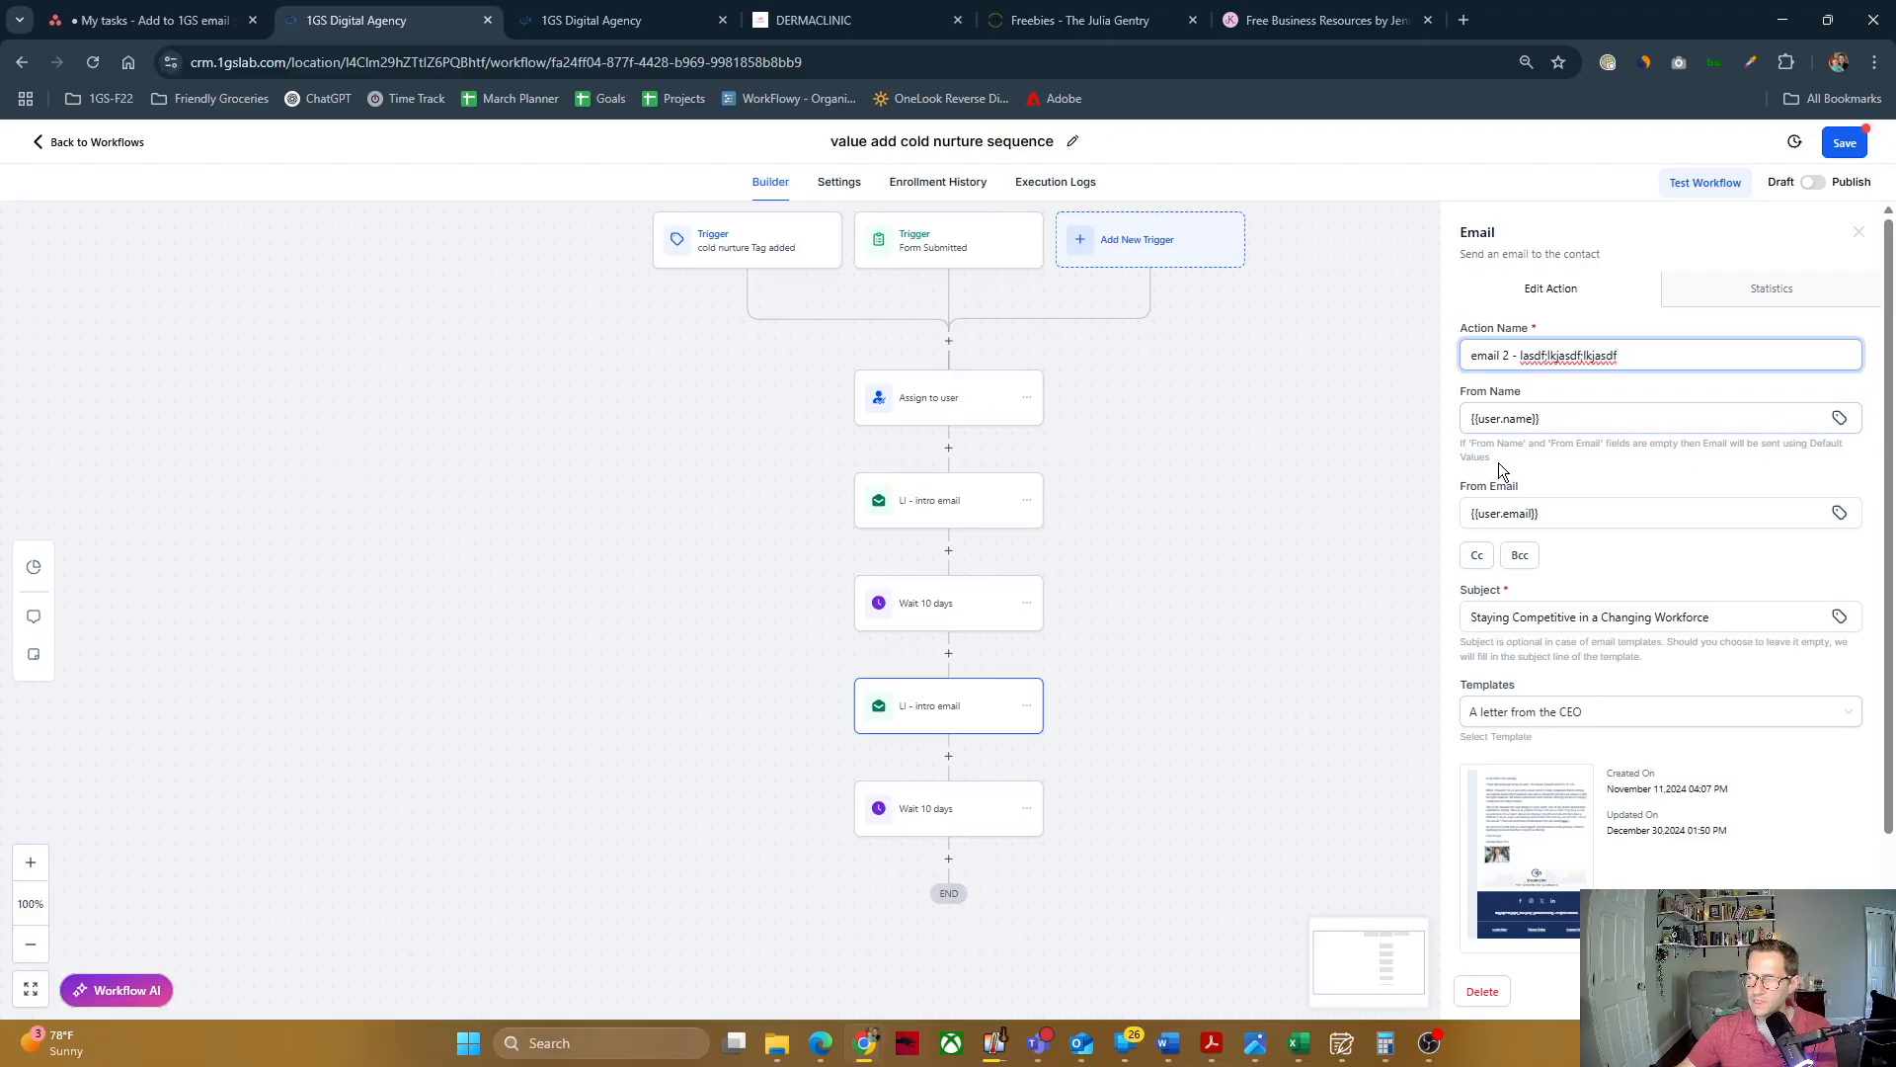
{"action": "triple_click", "coordinate": [1631, 618]}
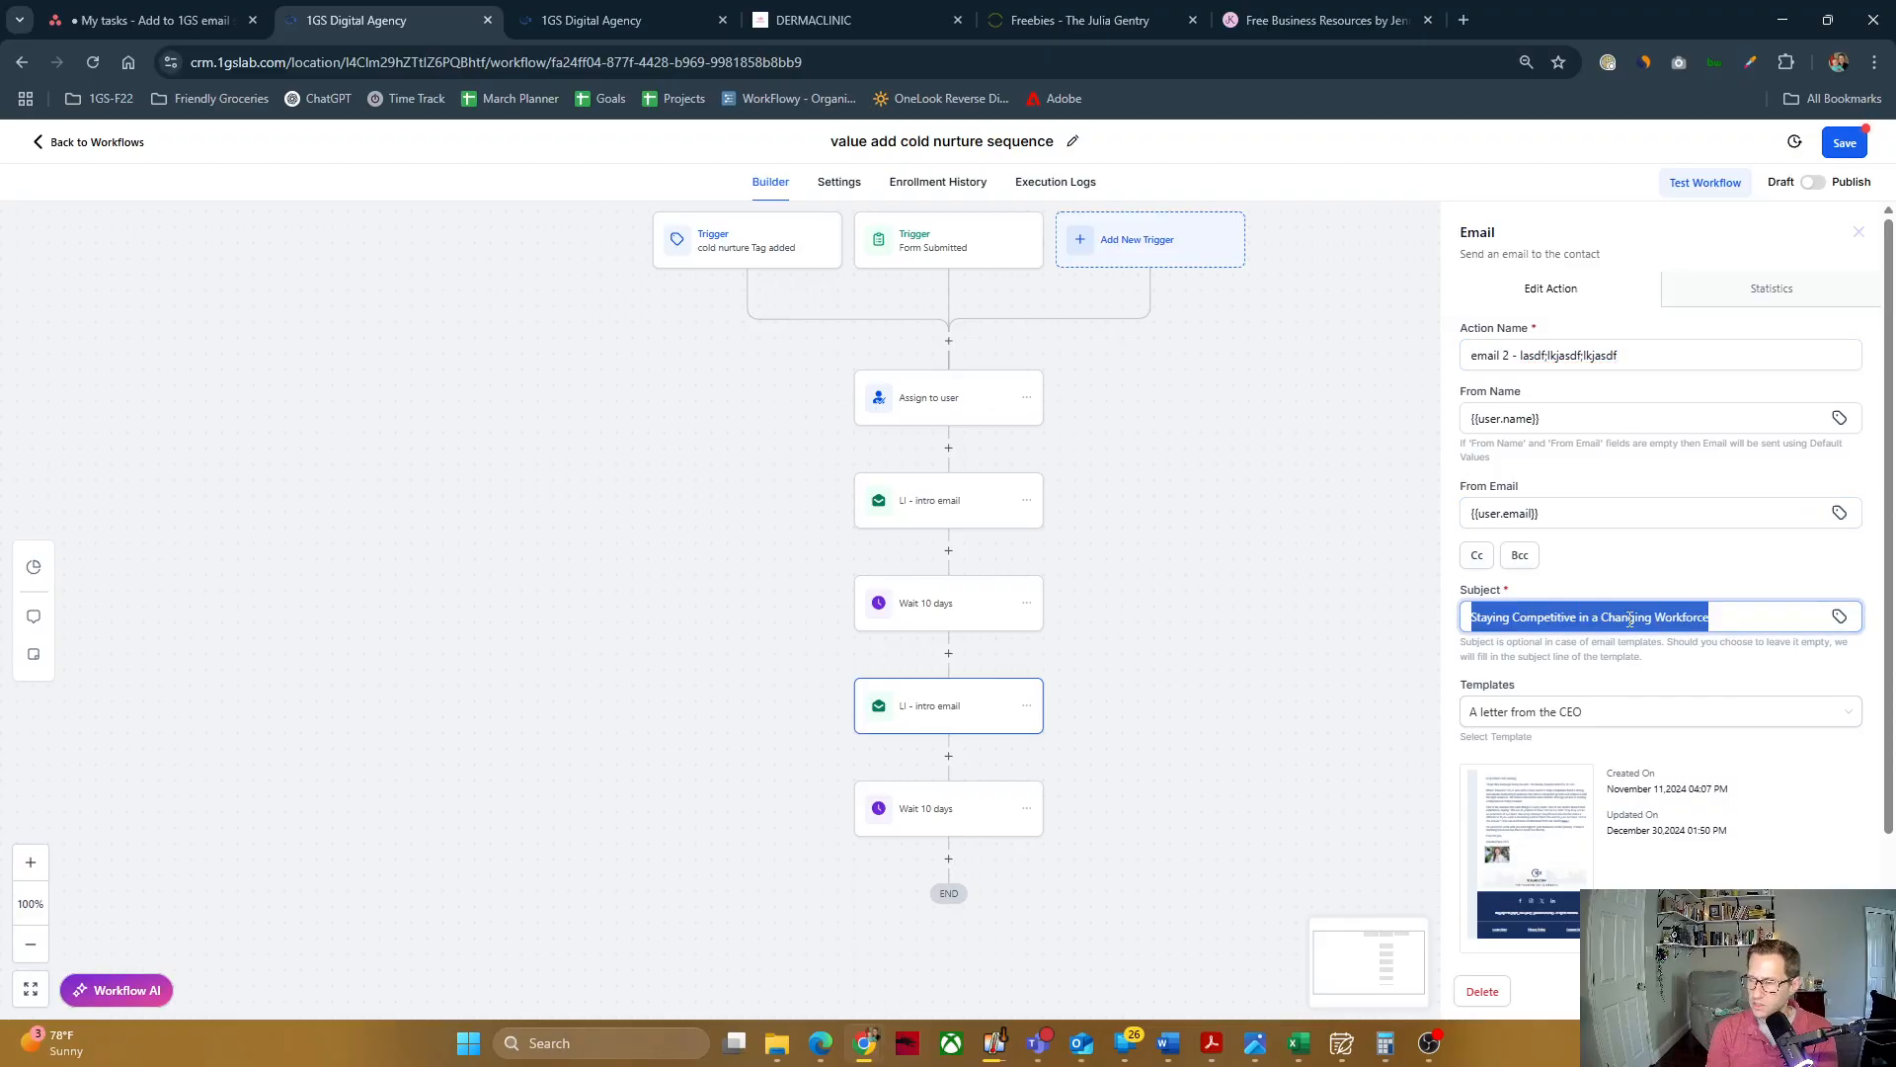
{"action": "type", "text": "asd;flkjasdf;klj"}
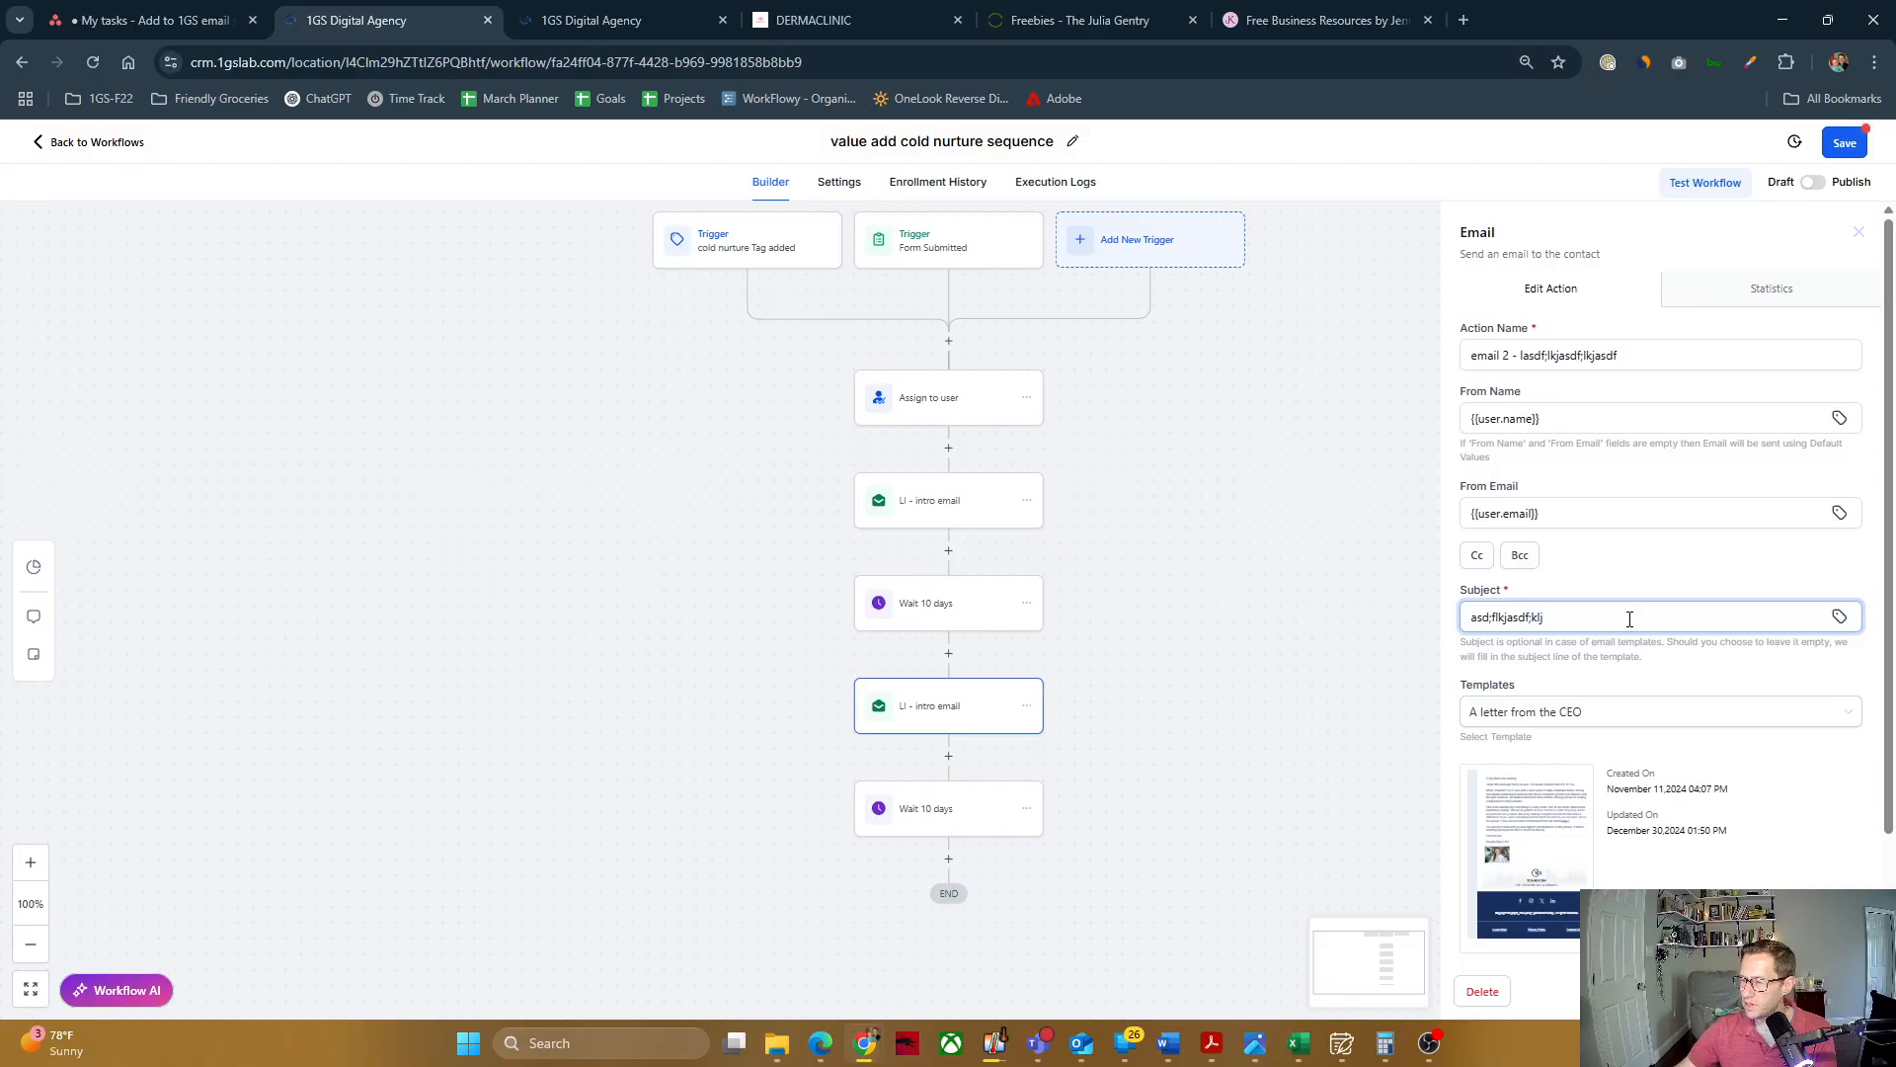
Step: Switch the second email to the template "Email 2: Effective LinkedIn Outreach Strategies"
{"action": "left_click", "coordinate": [1574, 711]}
{"action": "scroll", "coordinate": [1573, 856], "scroll_direction": "down", "scroll_amount": 15}
{"action": "scroll", "coordinate": [1569, 835], "scroll_direction": "up", "scroll_amount": 6}
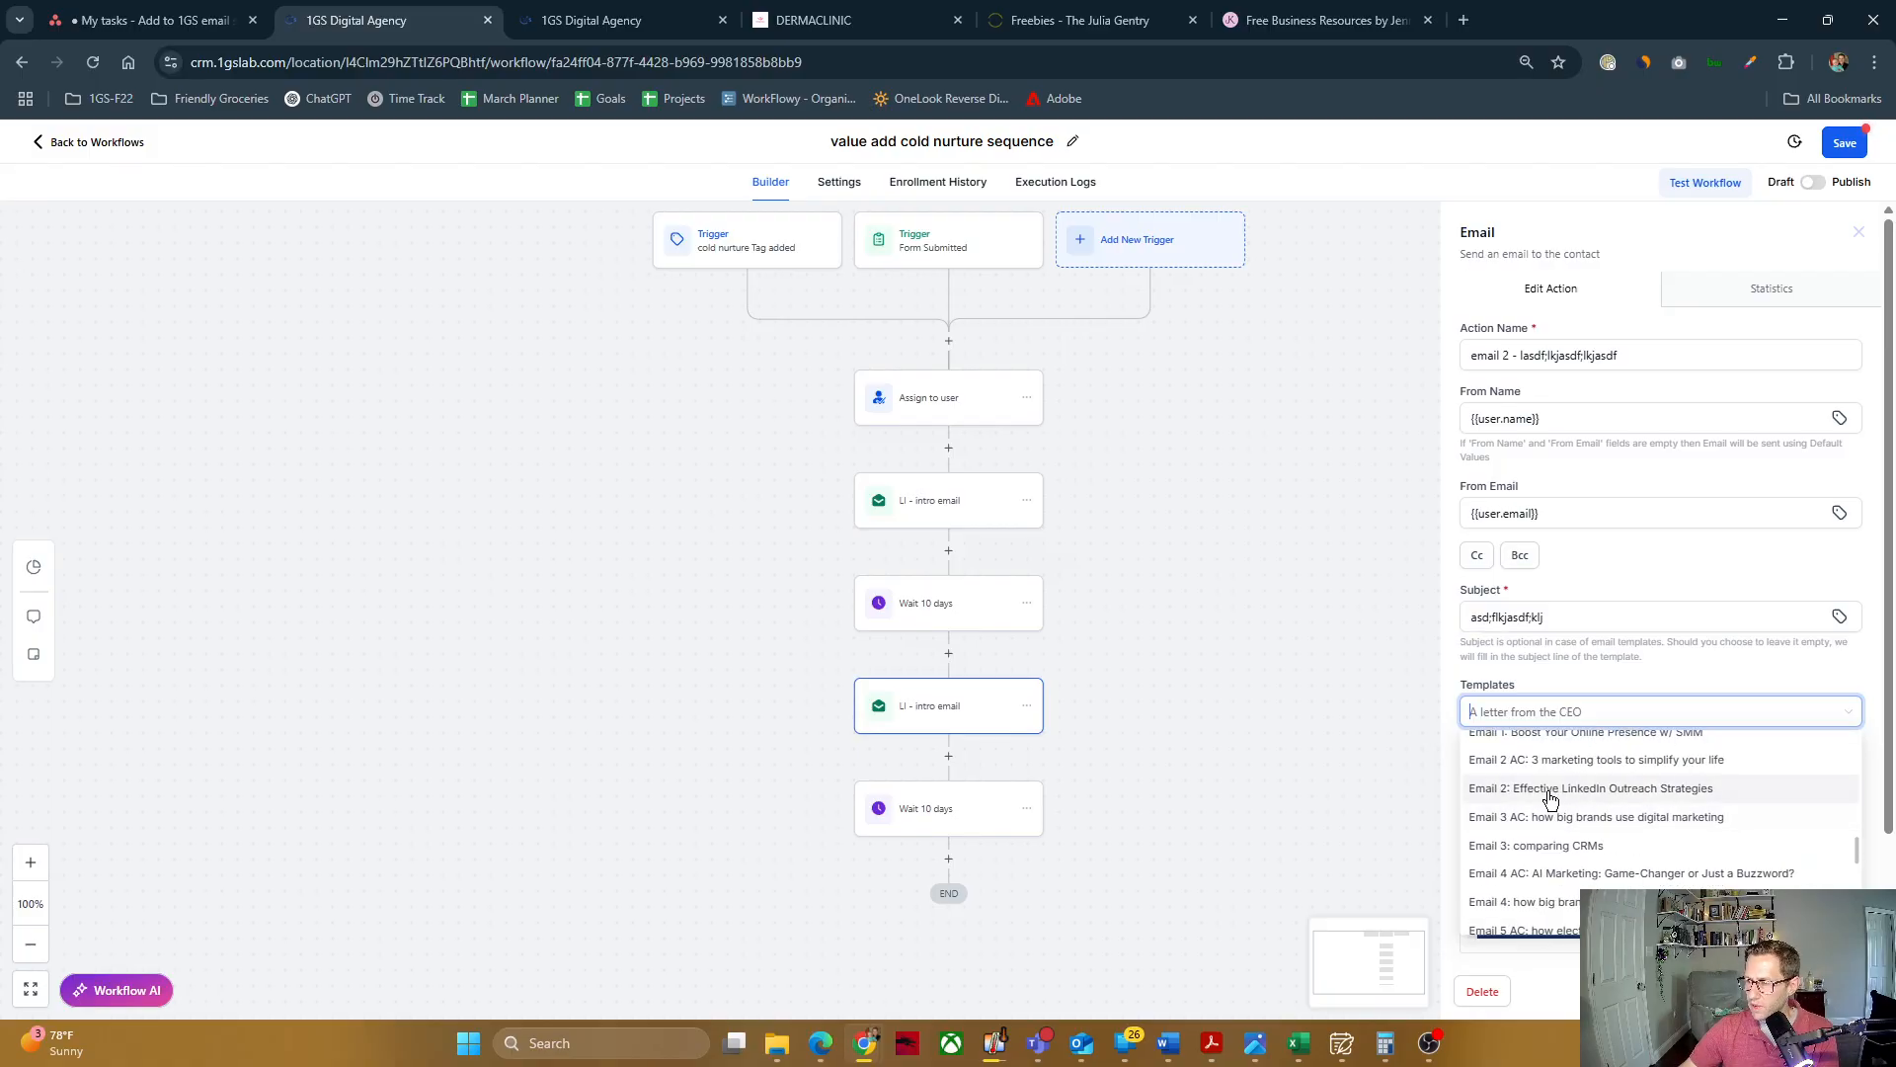
{"action": "left_click", "coordinate": [1548, 789]}
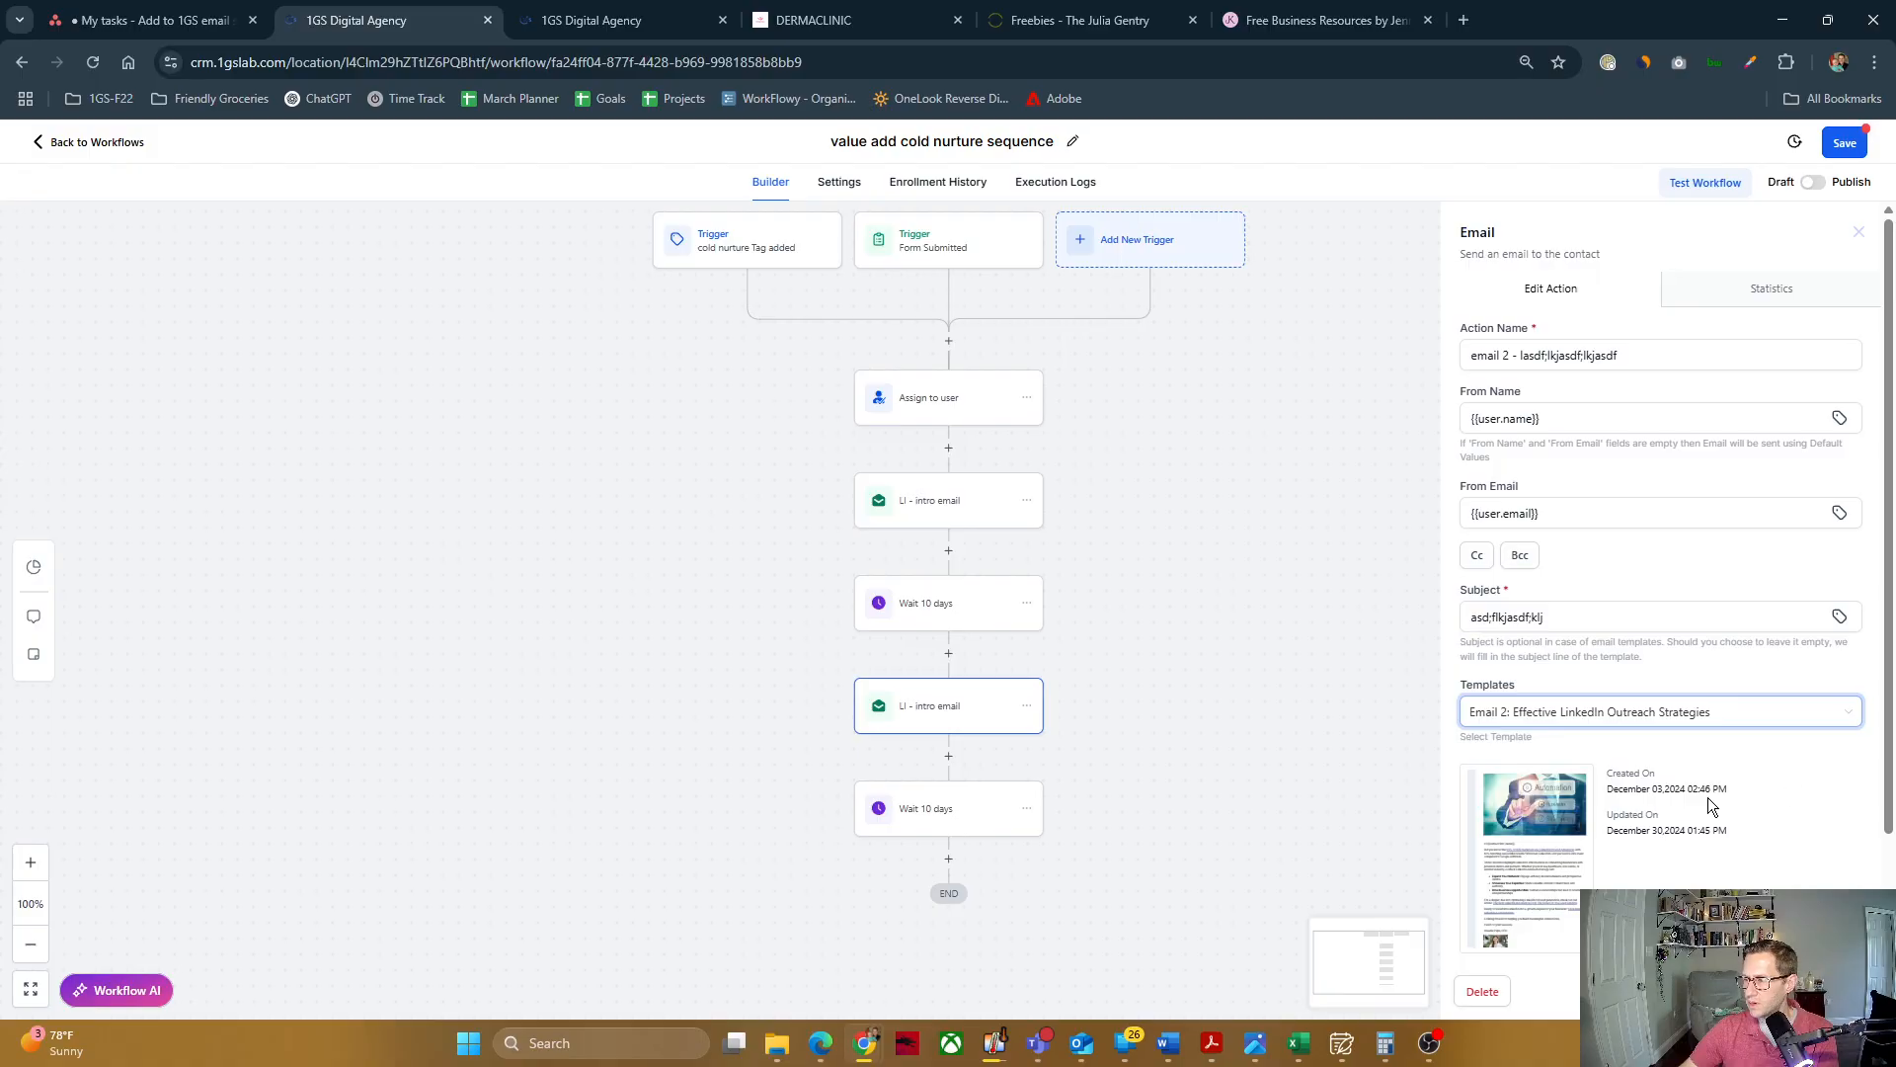
{"action": "scroll", "coordinate": [1651, 792], "scroll_direction": "down", "scroll_amount": 2}
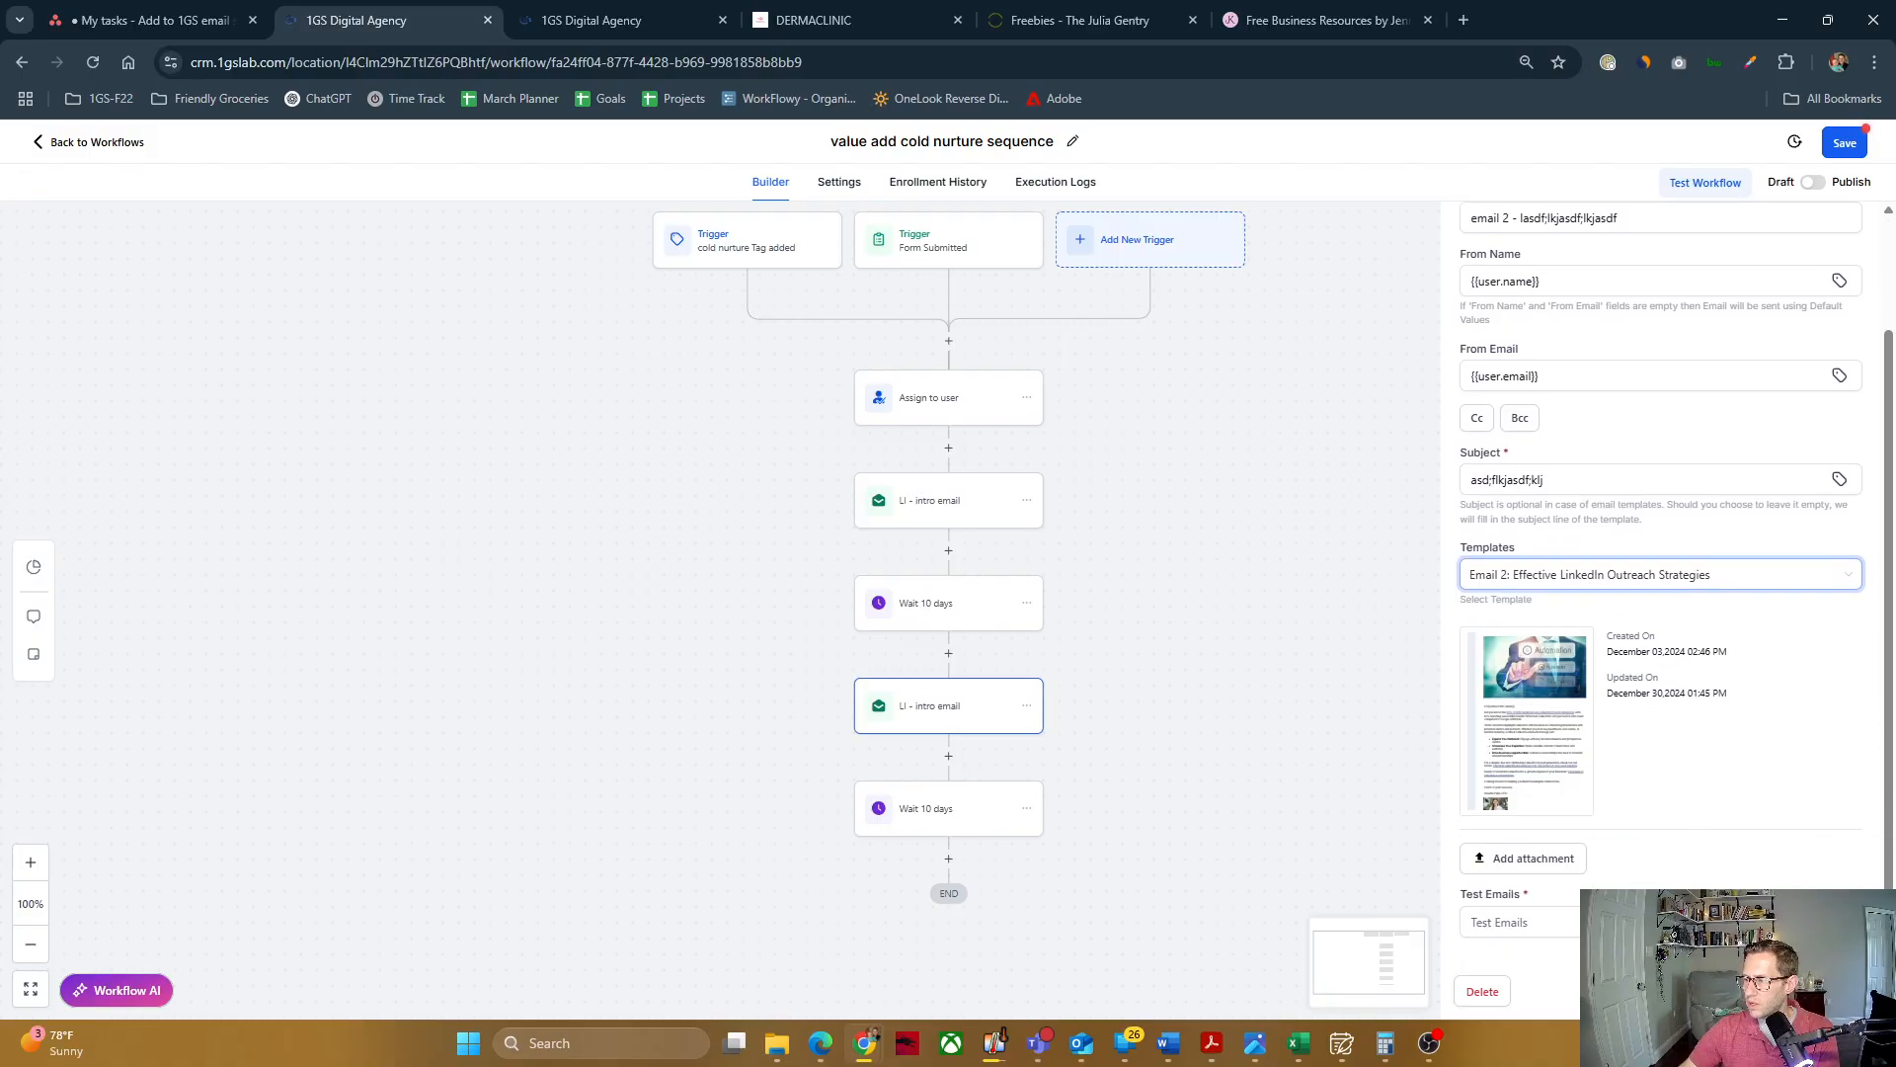
{"action": "left_click", "coordinate": [1554, 926]}
{"action": "type", "text": "asdf;lksdafk"}
{"action": "key", "text": "BackSpace"}
{"action": "key", "text": "BackSpace"}
{"action": "key", "text": "BackSpace"}
{"action": "key", "text": "BackSpace"}
{"action": "key", "text": "BackSpace"}
{"action": "key", "text": "BackSpace"}
{"action": "key", "text": "BackSpace"}
{"action": "key", "text": "BackSpace"}
{"action": "key", "text": "BackSpace"}
{"action": "key", "text": "BackSpace"}
{"action": "key", "text": "BackSpace"}
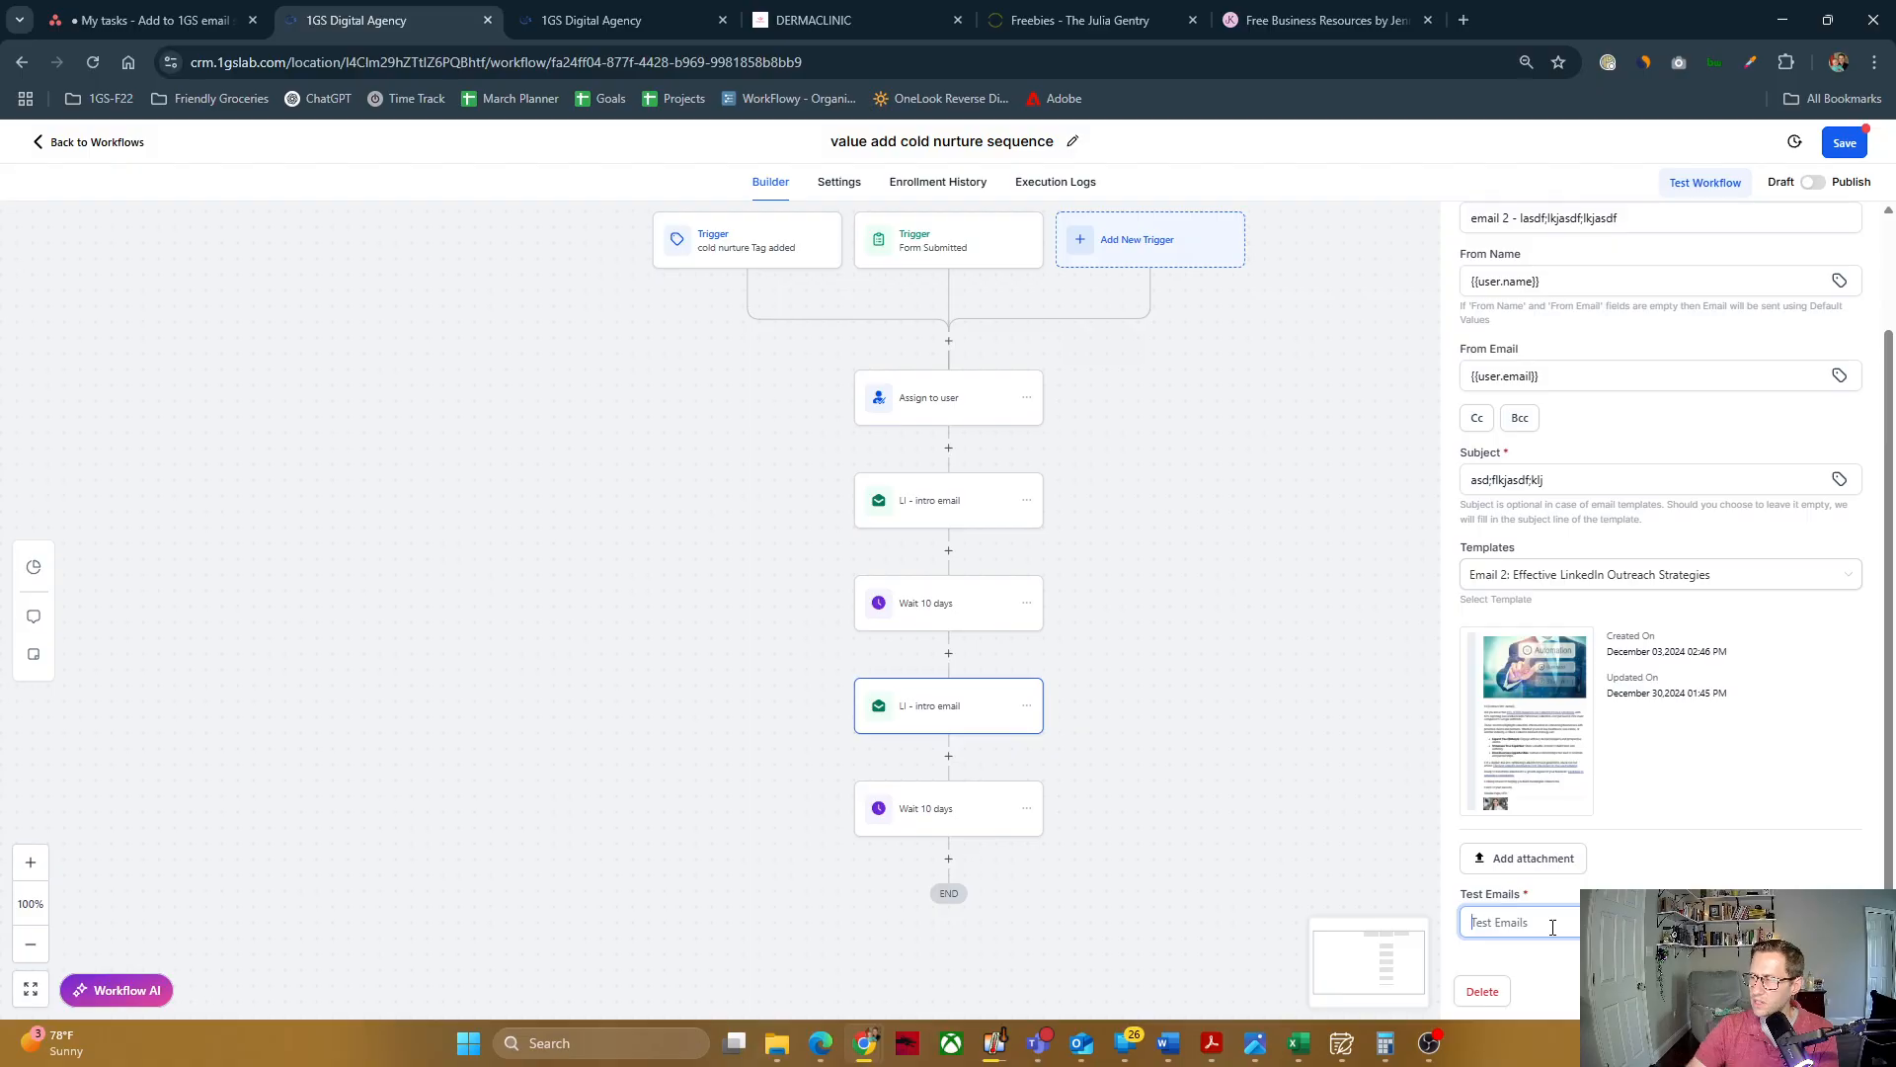
Step: Save the second email action
{"action": "left_click", "coordinate": [1818, 991]}
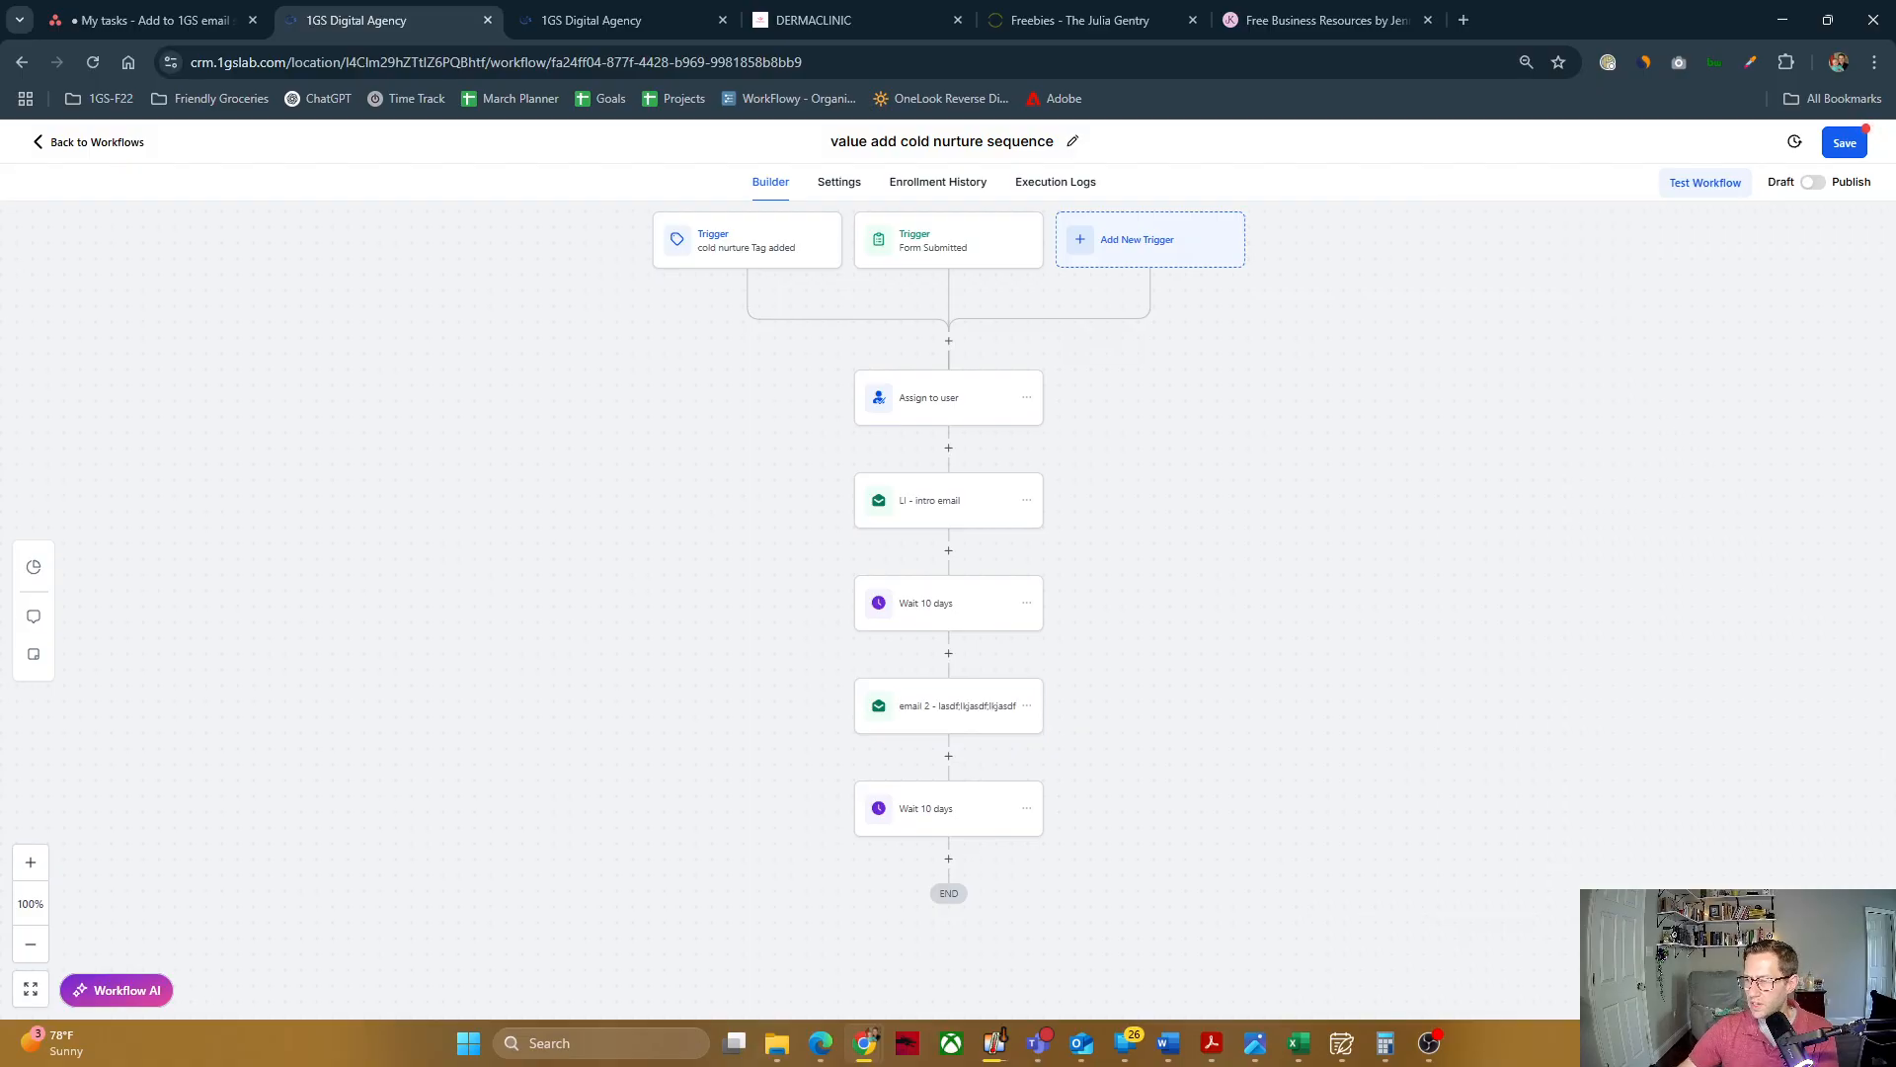
Step: Copy the second email and the wait following it to the end of the workflow
{"action": "scroll", "coordinate": [1084, 614], "scroll_direction": "down", "scroll_amount": 1}
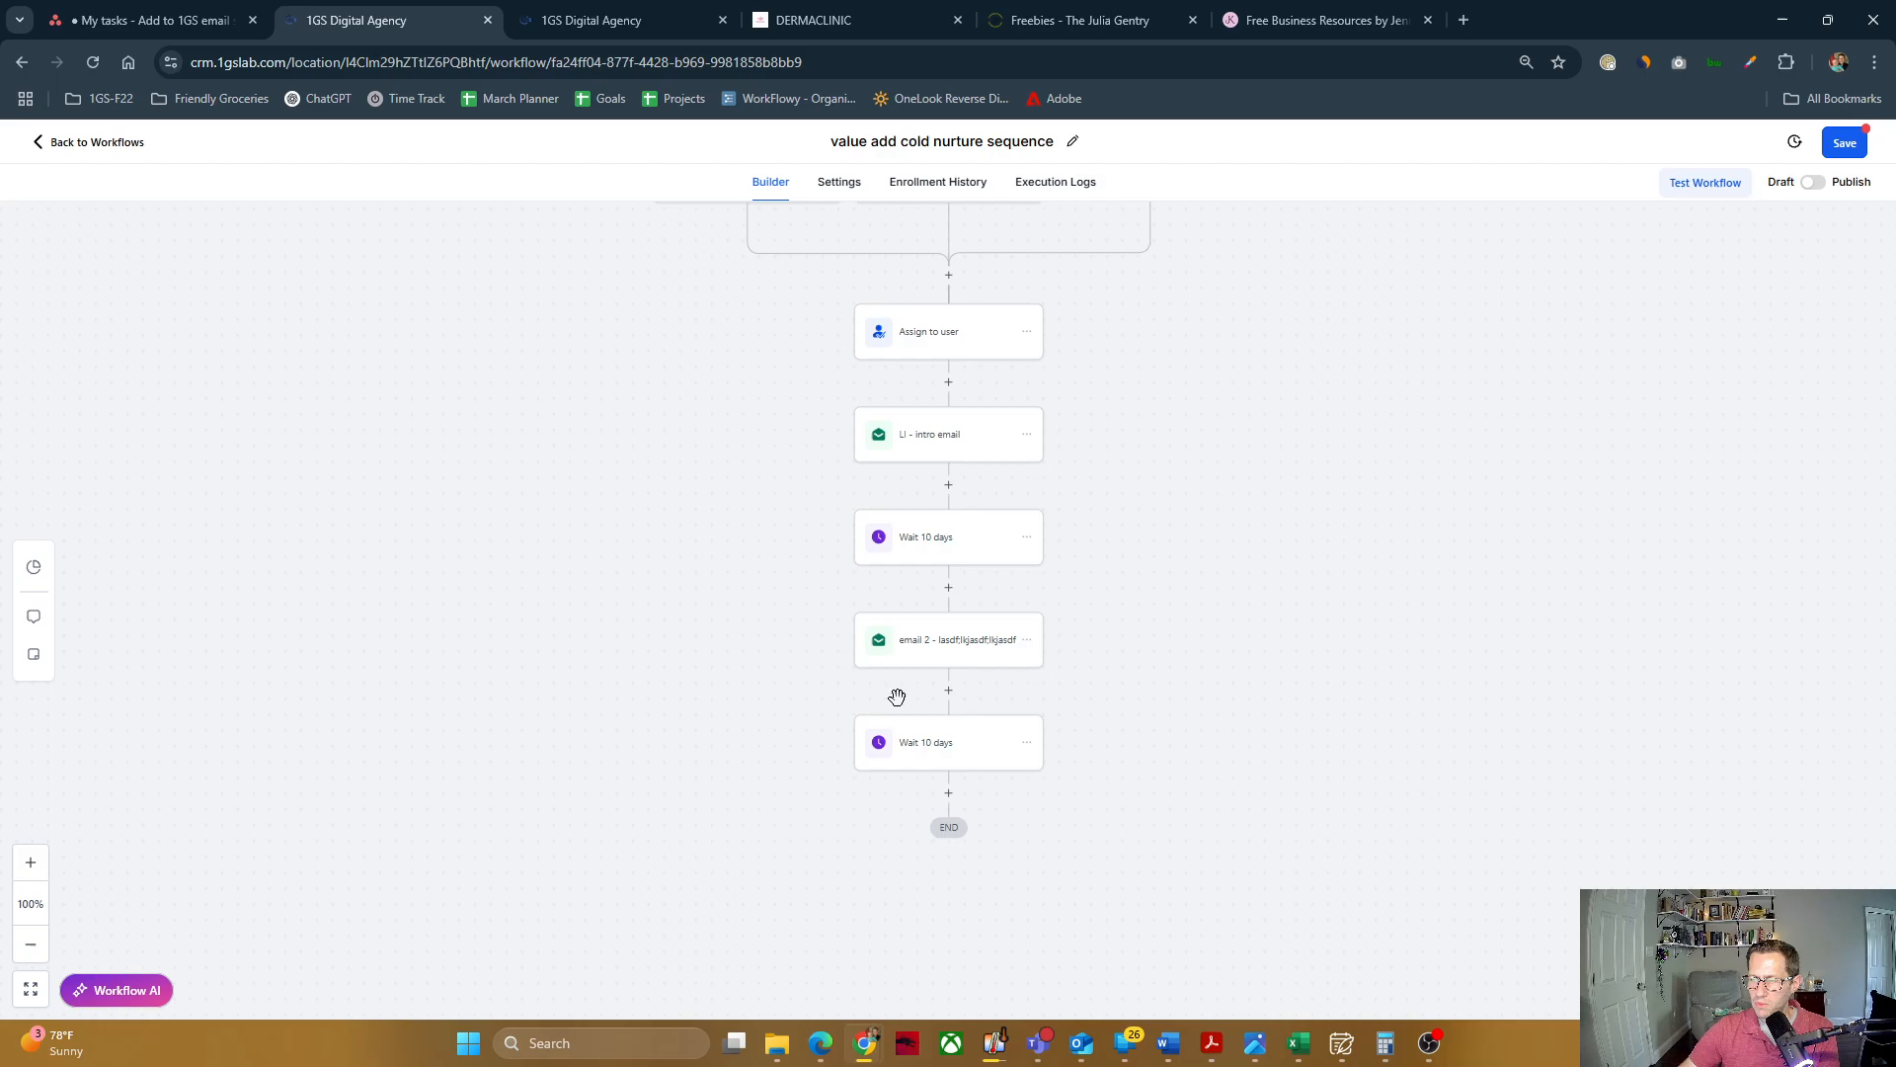
{"action": "left_click", "coordinate": [1027, 640]}
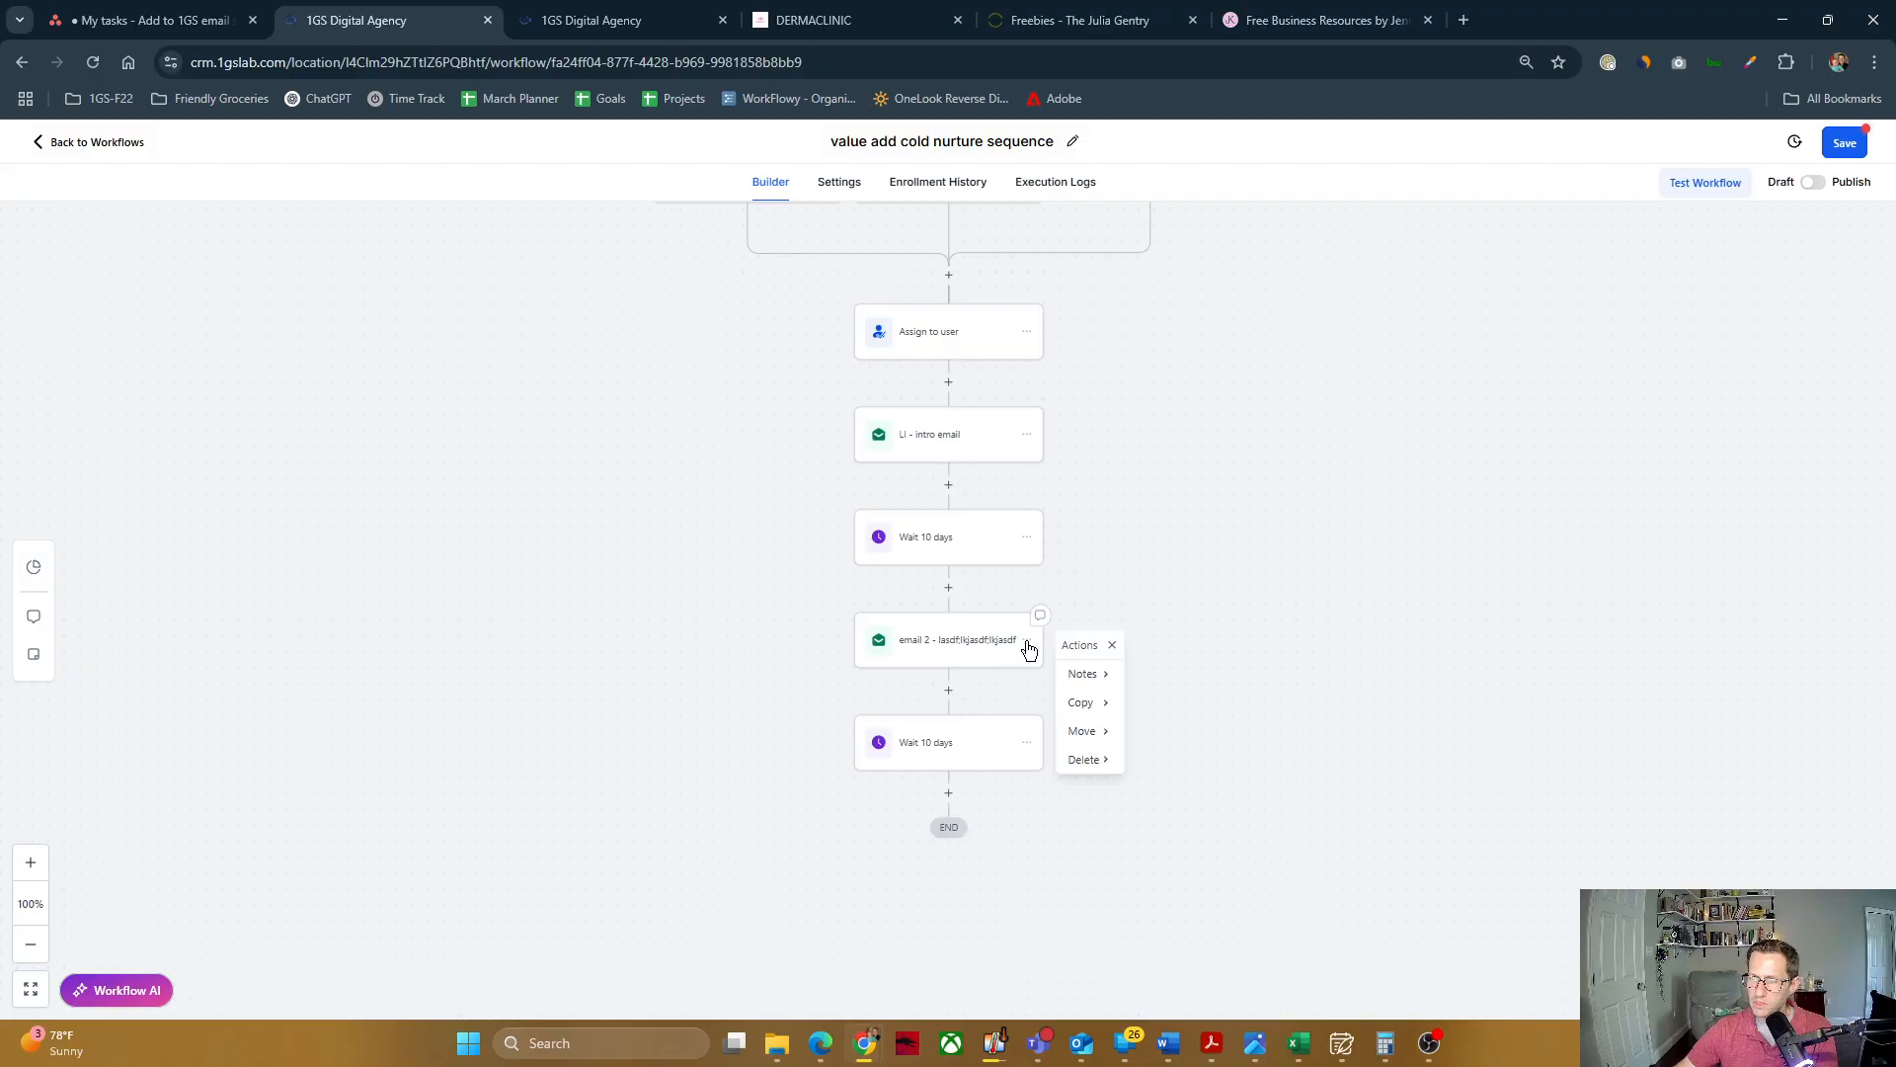
{"action": "left_click", "coordinate": [1106, 713]}
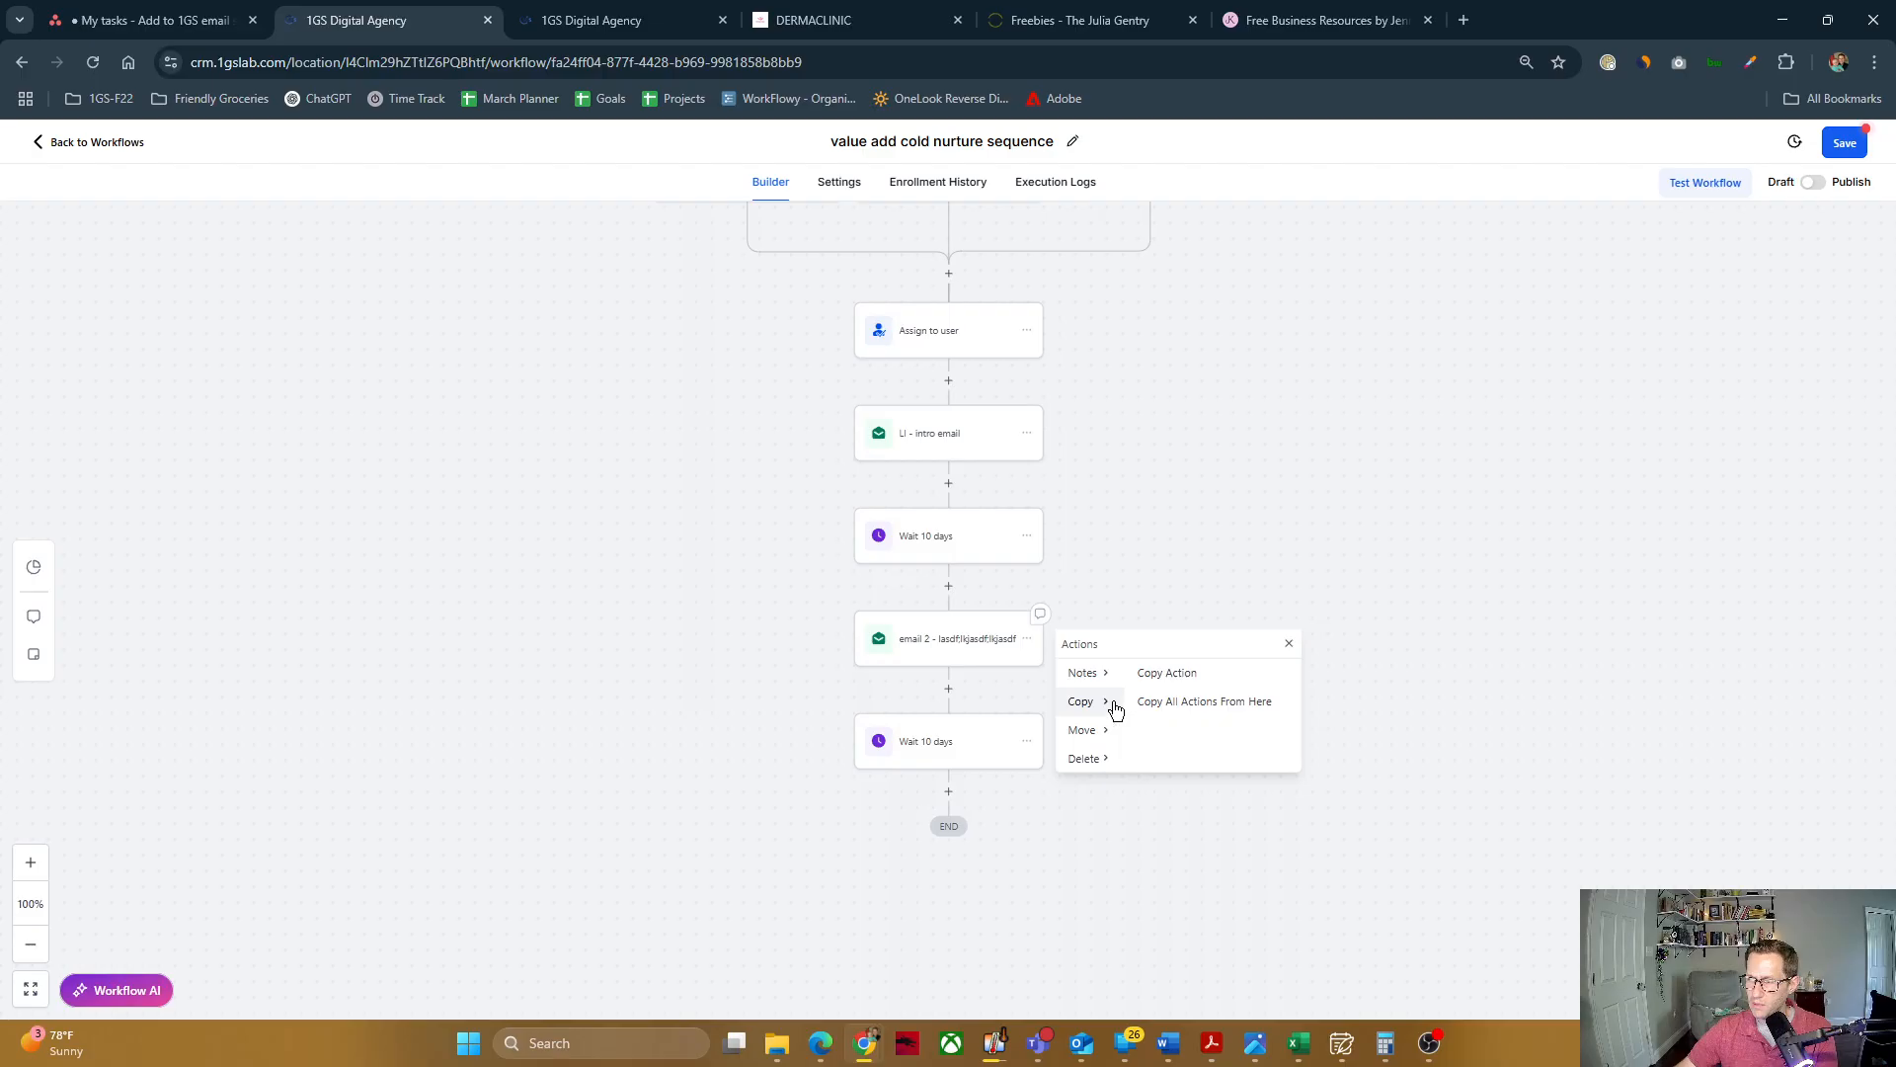
{"action": "left_click", "coordinate": [1191, 702]}
{"action": "left_click", "coordinate": [954, 782]}
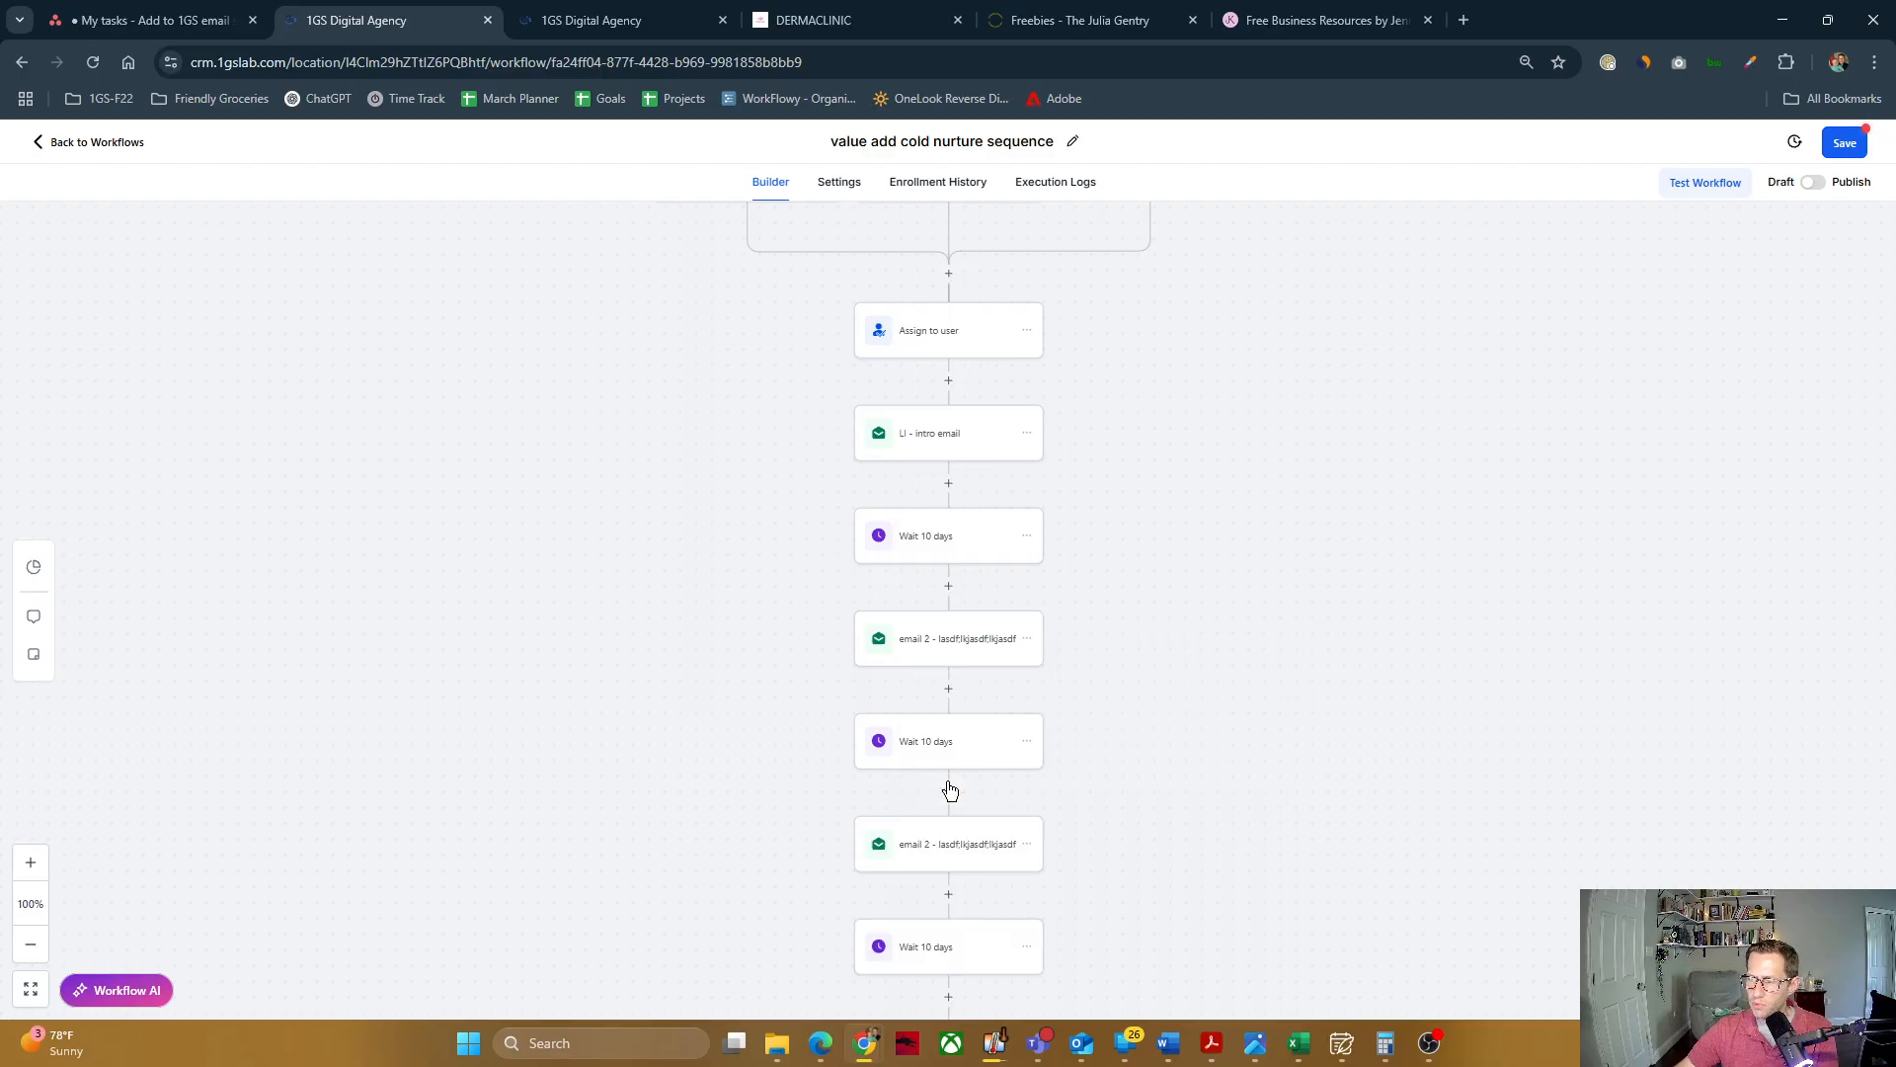
Step: Change the number in the last copied email's action name to 3, making it "email 3 - lasdf;lkjasdf;lkjasdf"
{"action": "scroll", "coordinate": [1045, 702], "scroll_direction": "down", "scroll_amount": 3}
{"action": "left_click", "coordinate": [954, 719]}
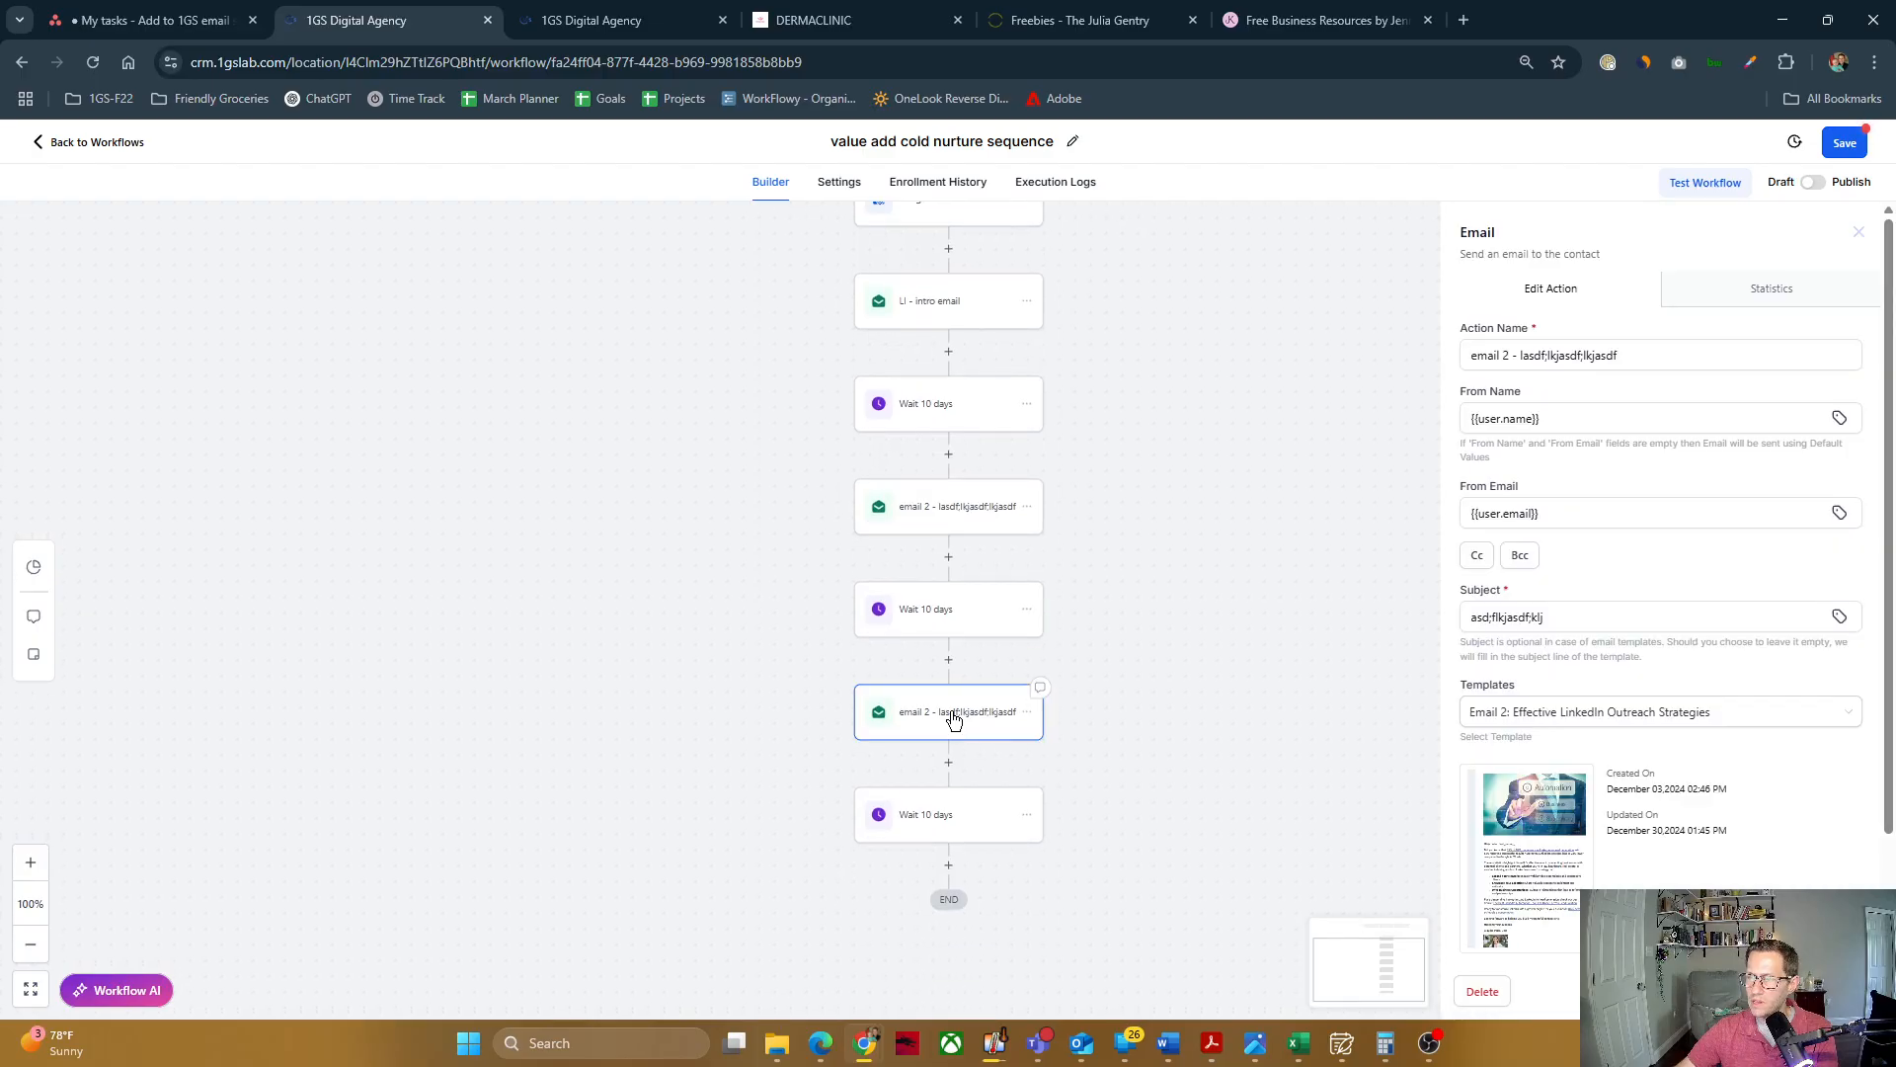
{"action": "left_click", "coordinate": [1544, 363]}
{"action": "key", "text": "BackSpace"}
{"action": "type", "text": "3"}
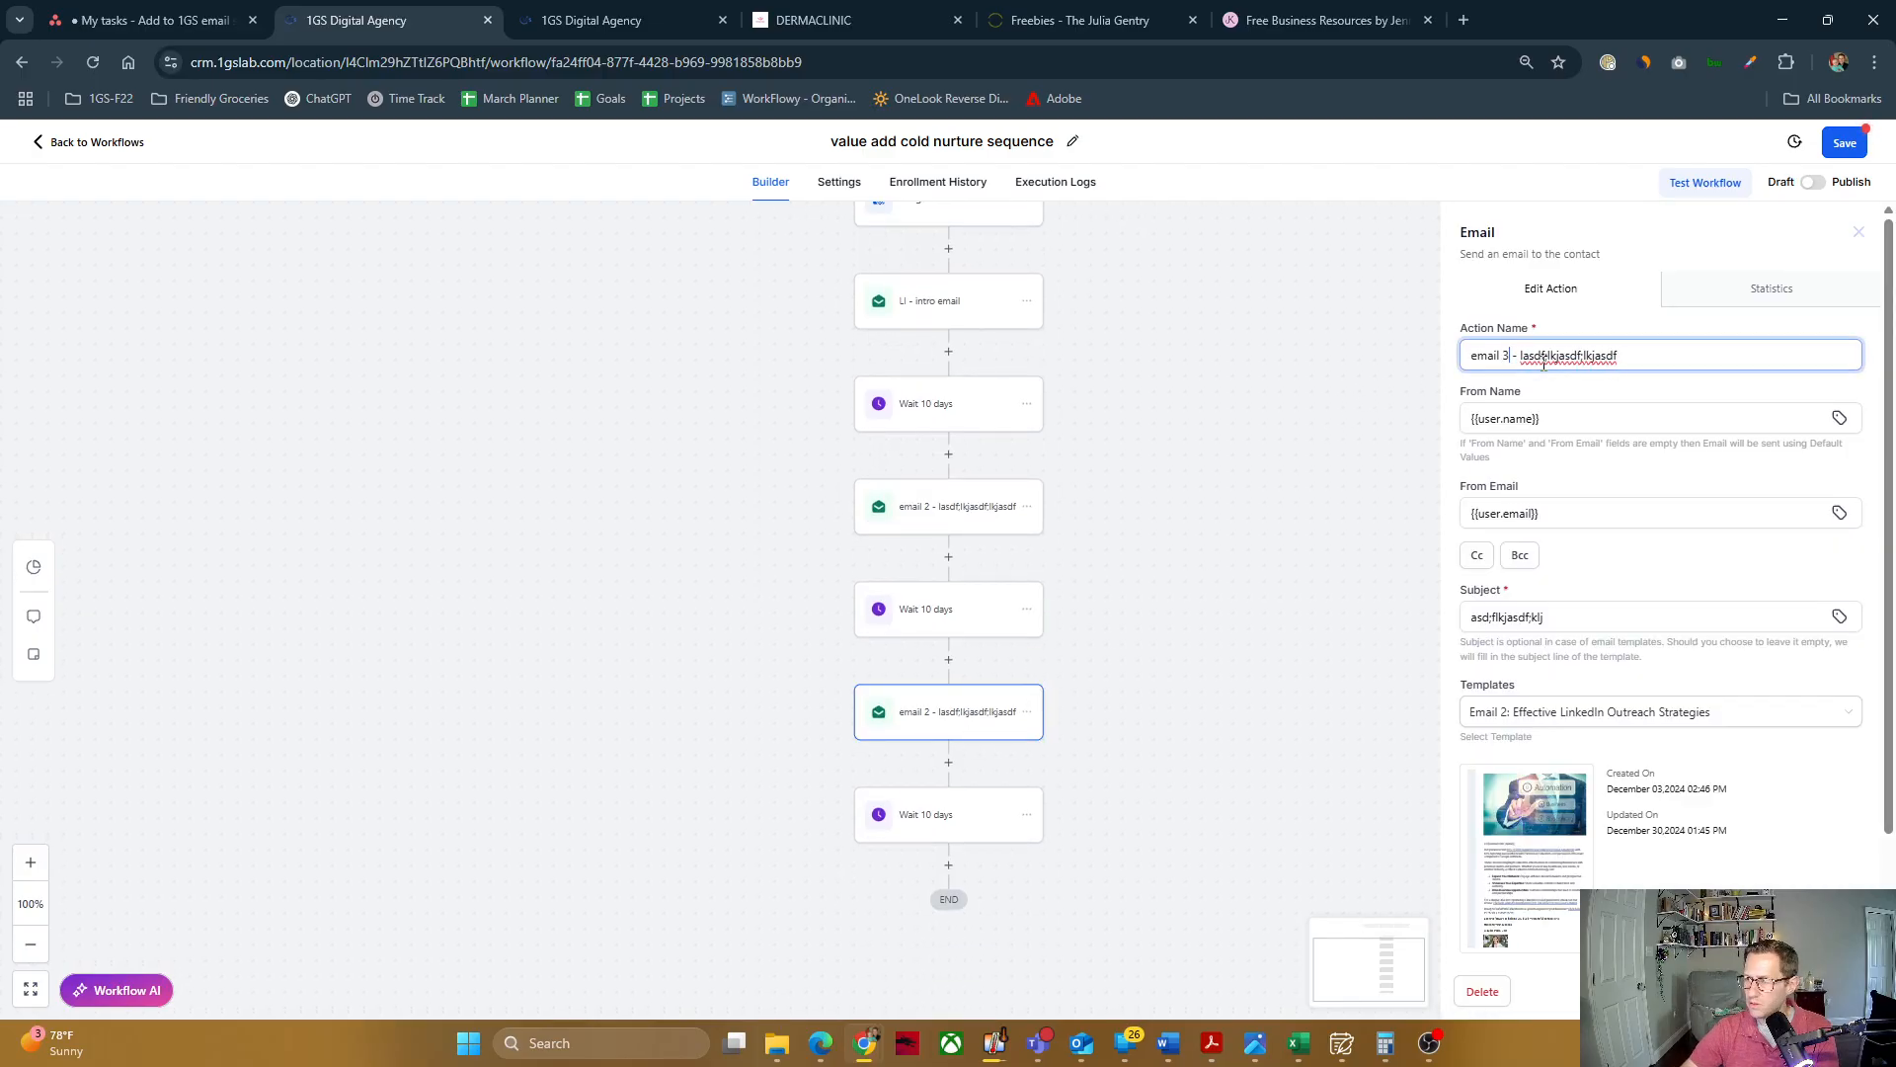
Step: Switch the third email to the template "Email 3: comparing CRMs" and save the email action
{"action": "left_click", "coordinate": [1579, 713]}
{"action": "scroll", "coordinate": [1605, 835], "scroll_direction": "down", "scroll_amount": 3}
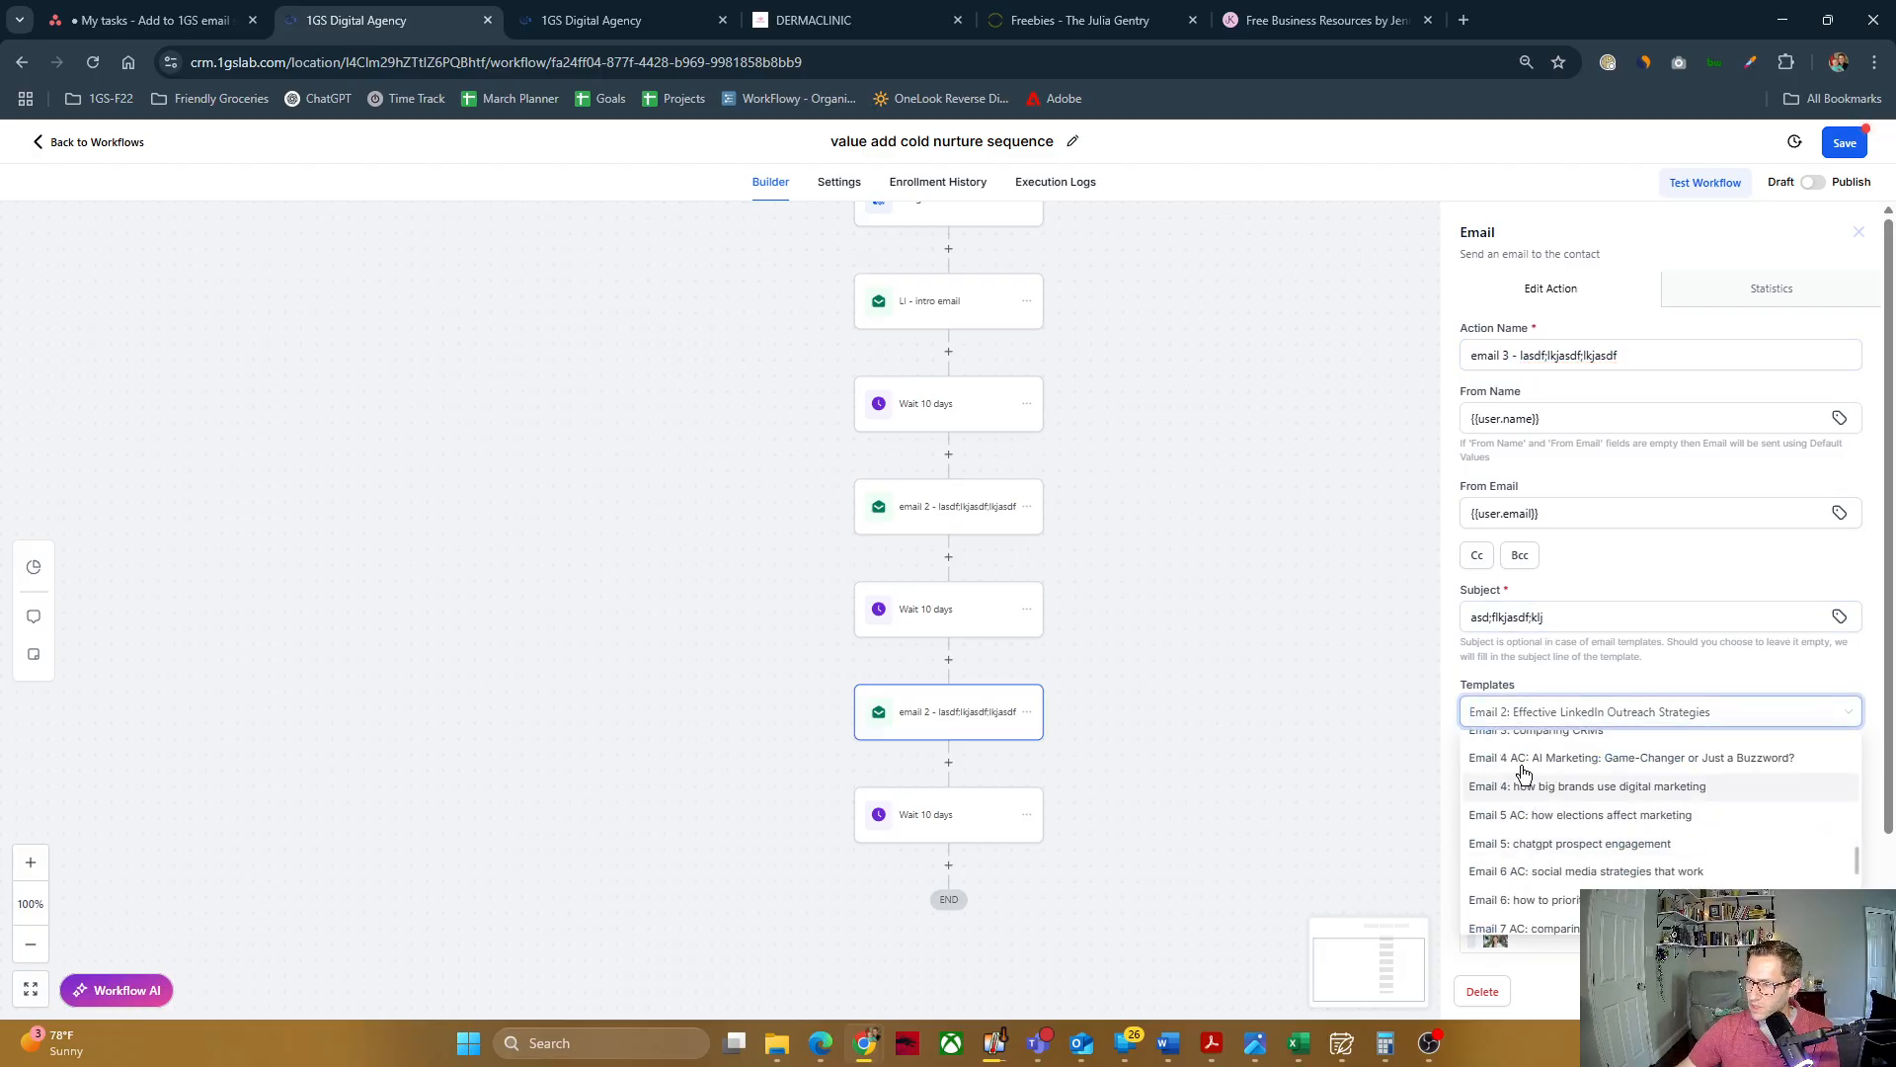
{"action": "scroll", "coordinate": [1526, 785], "scroll_direction": "up", "scroll_amount": 1}
{"action": "left_click", "coordinate": [1580, 816]}
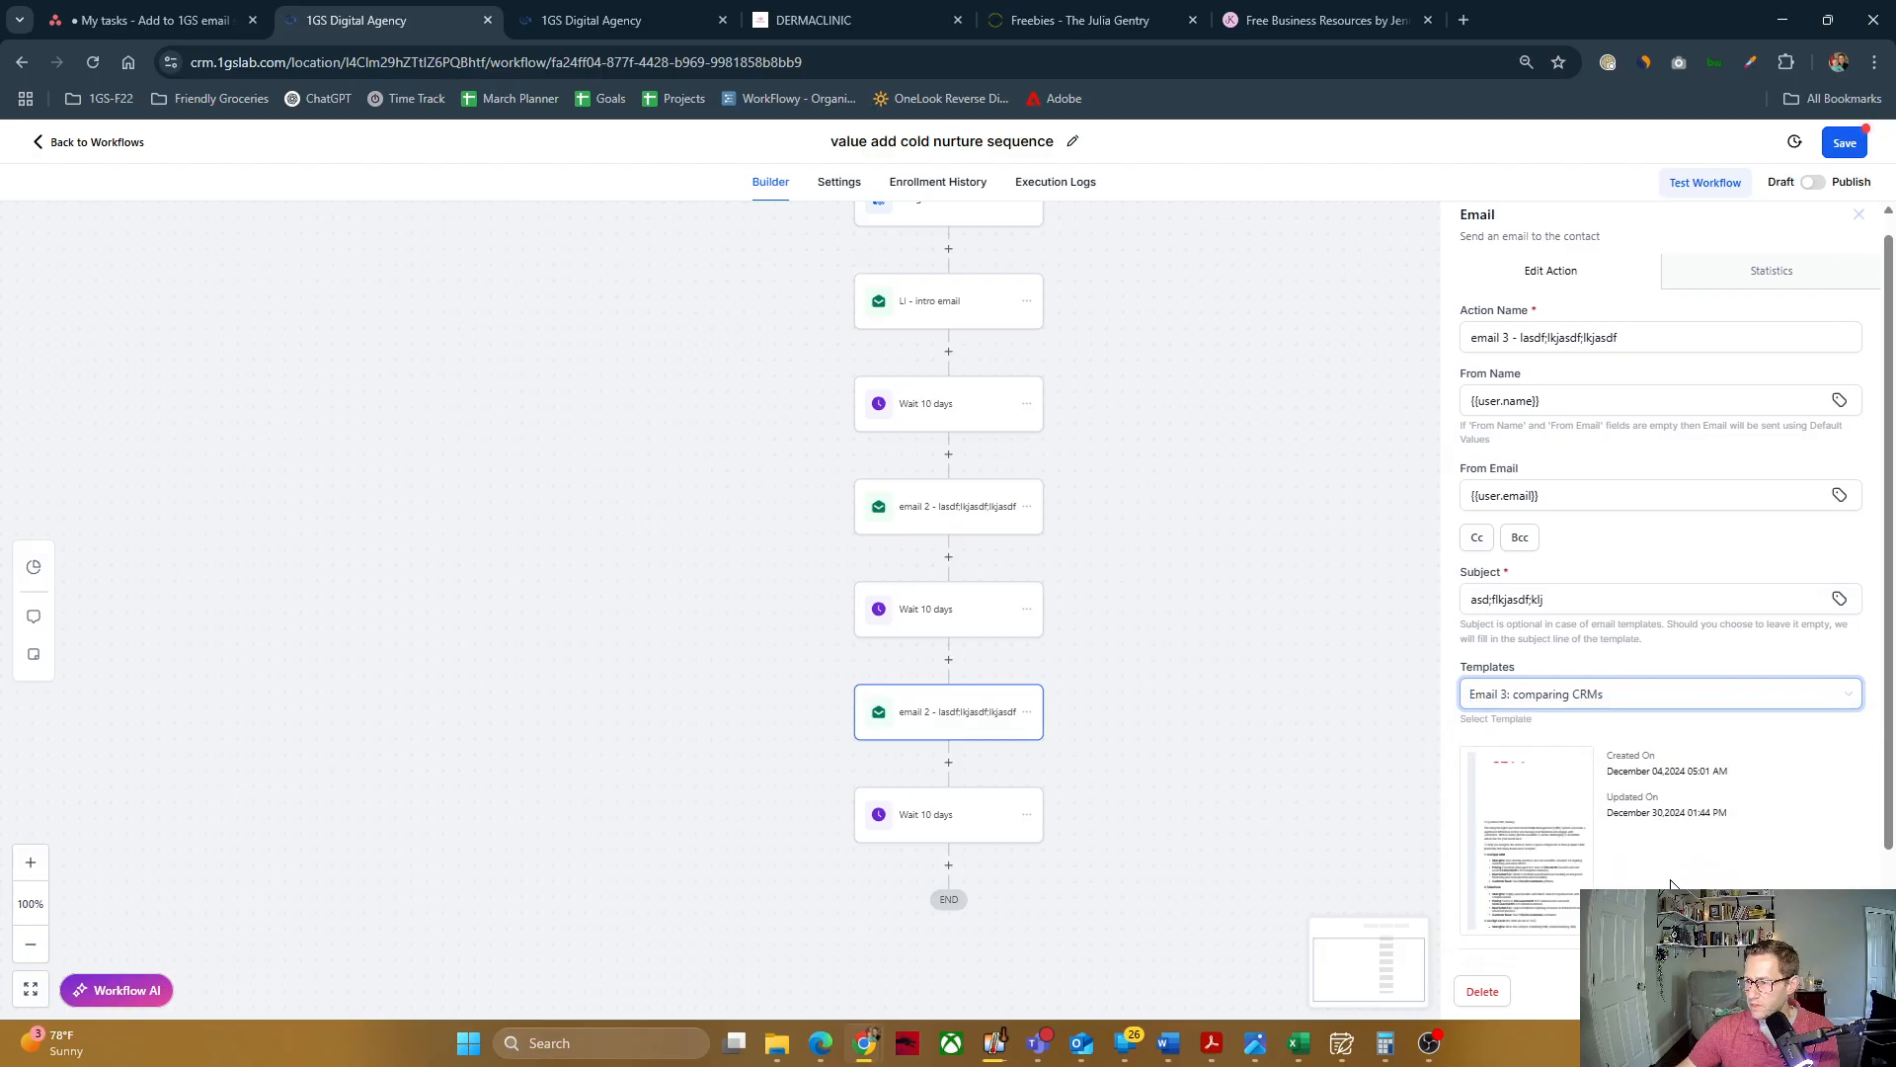
{"action": "scroll", "coordinate": [1612, 847], "scroll_direction": "down", "scroll_amount": 1}
{"action": "left_click", "coordinate": [1813, 991]}
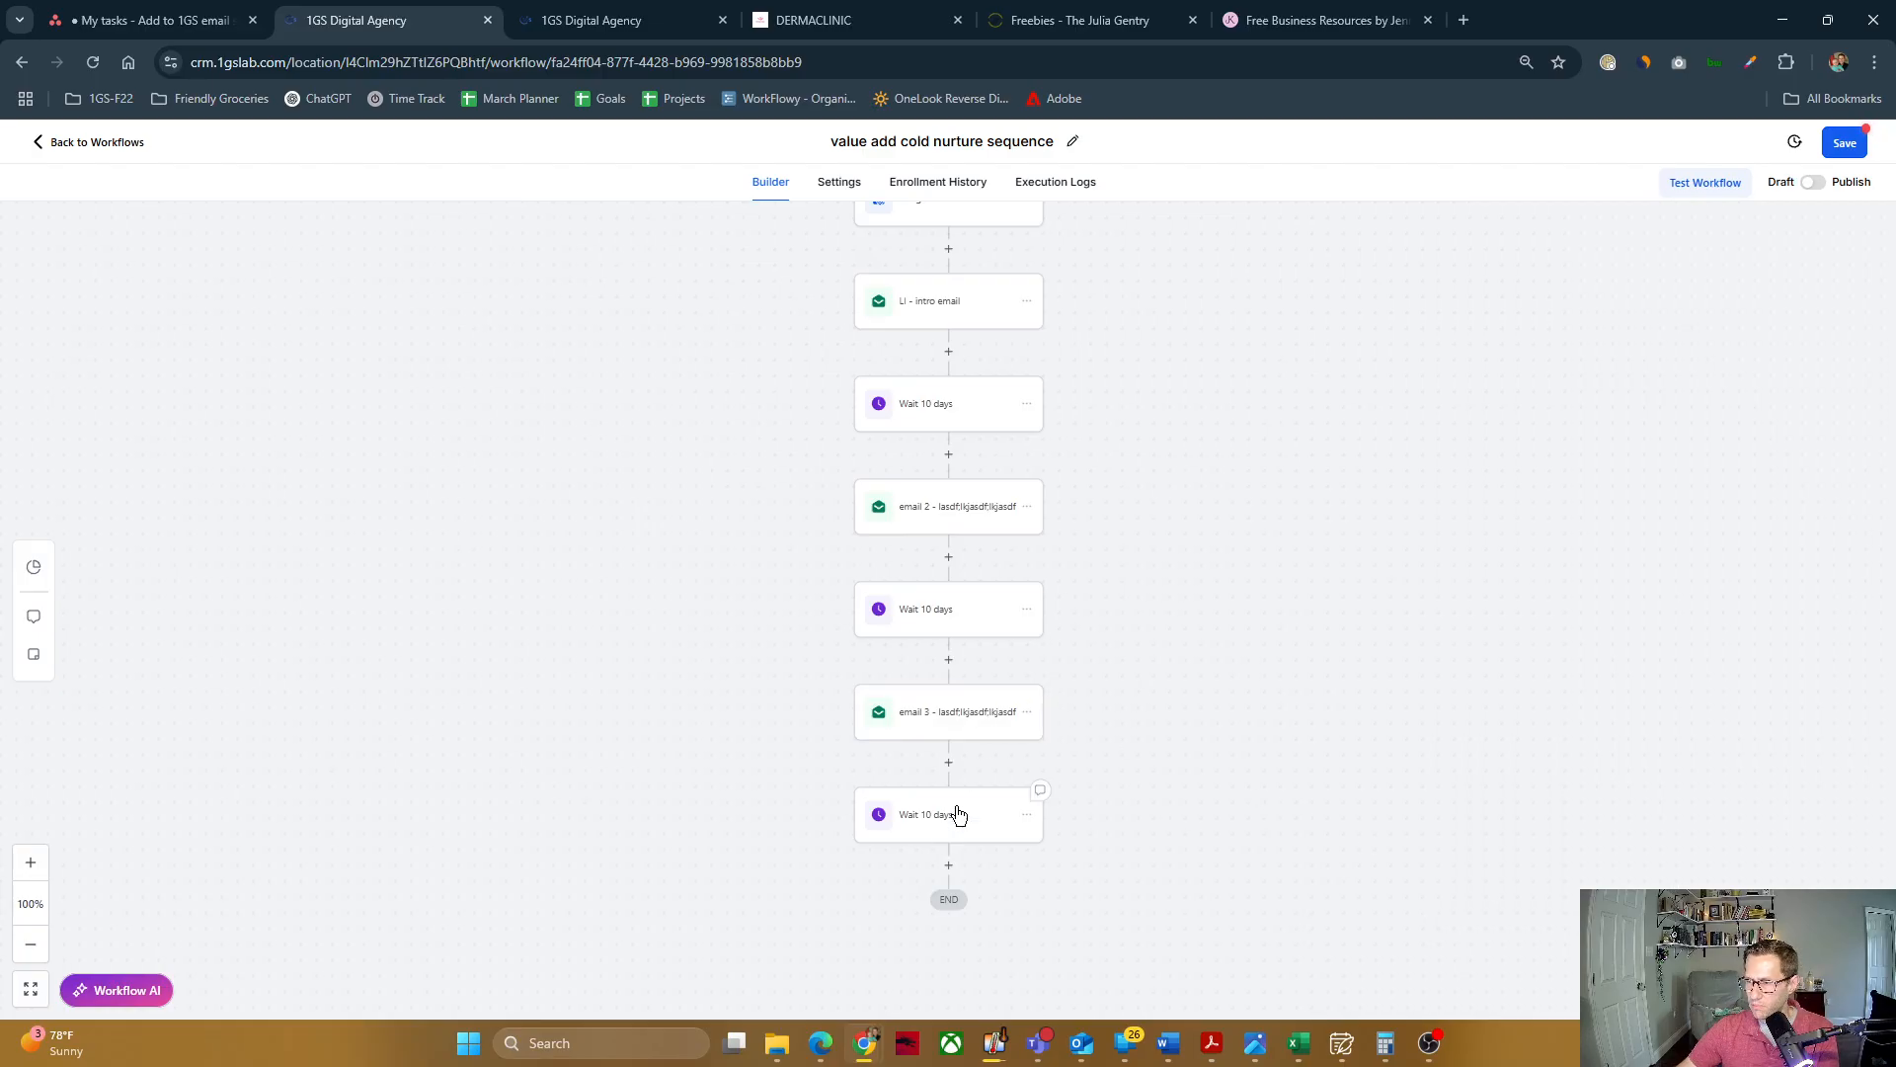
Step: Delete the 10-day wait following the third email at the end of the workflow
{"action": "scroll", "coordinate": [998, 640], "scroll_direction": "down", "scroll_amount": 1}
{"action": "scroll", "coordinate": [1017, 632], "scroll_direction": "up", "scroll_amount": 2}
{"action": "scroll", "coordinate": [1037, 623], "scroll_direction": "down", "scroll_amount": 2}
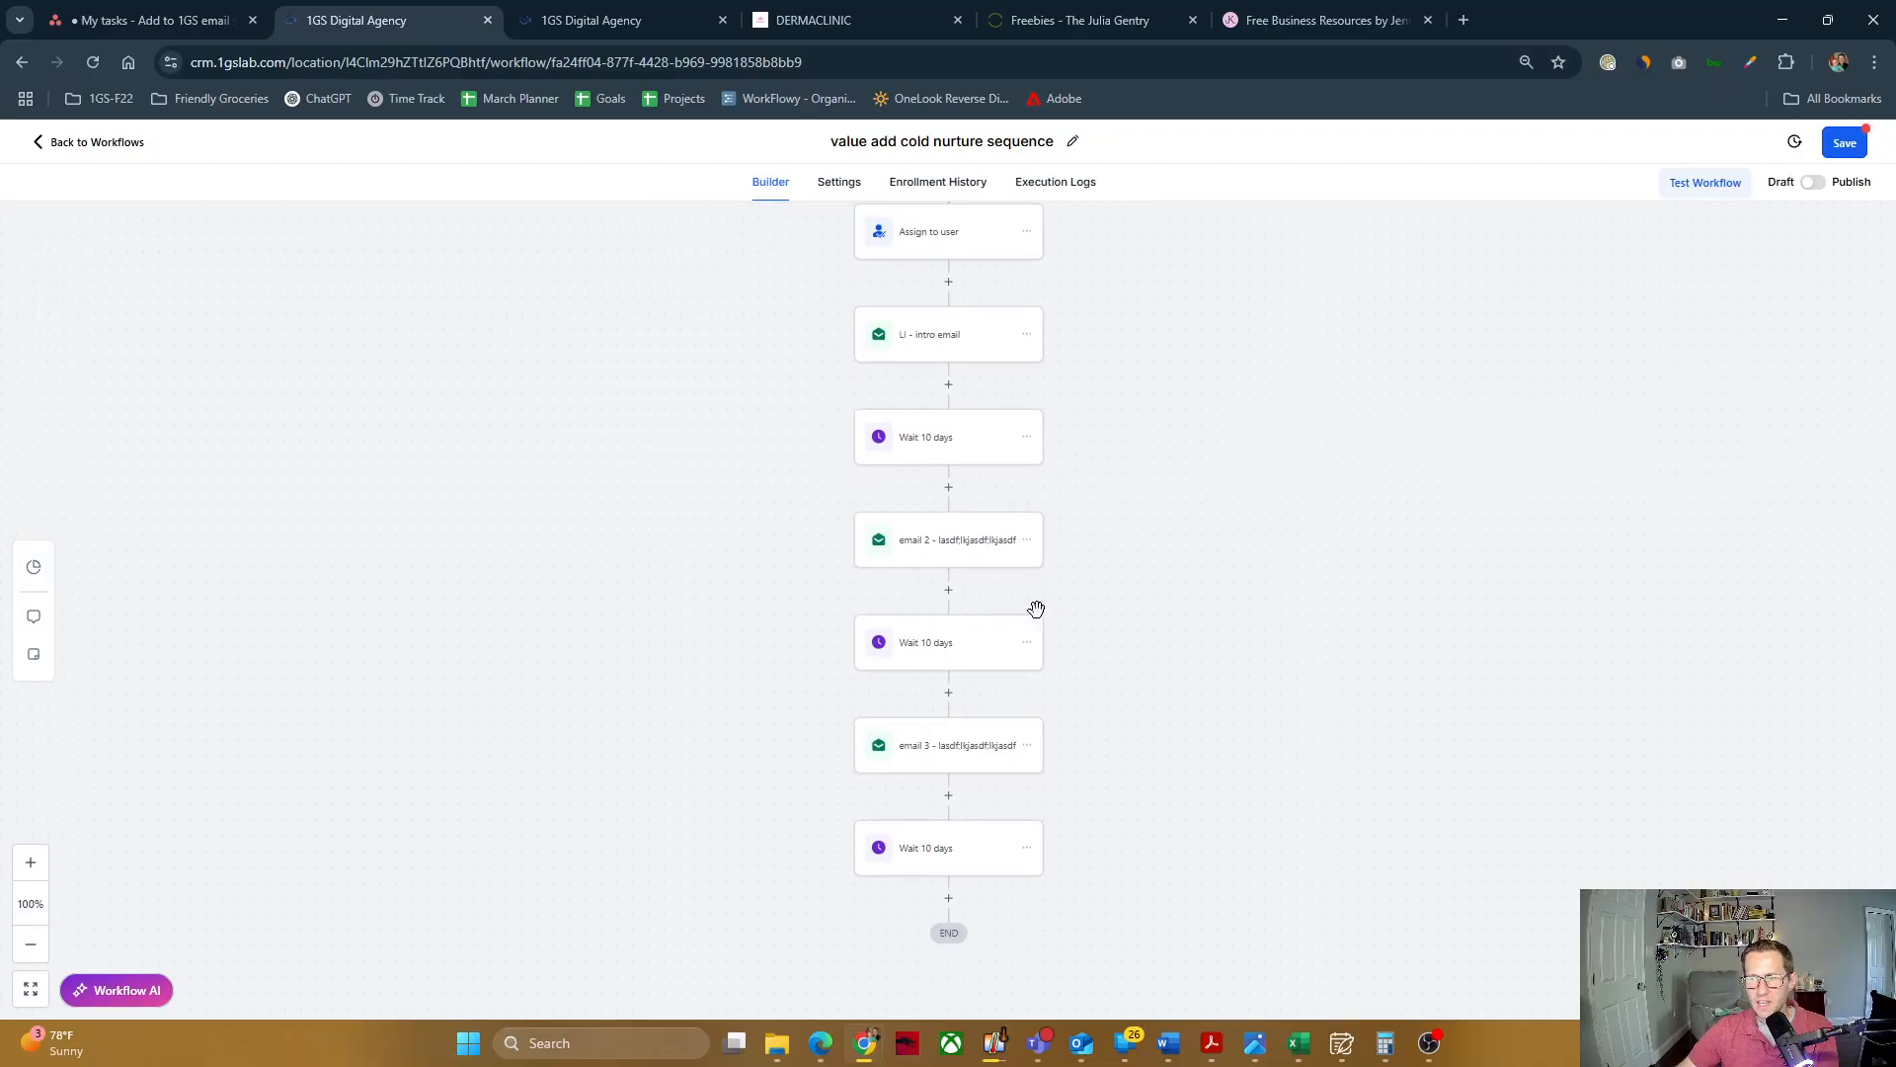
{"action": "scroll", "coordinate": [1020, 621], "scroll_direction": "down", "scroll_amount": 1}
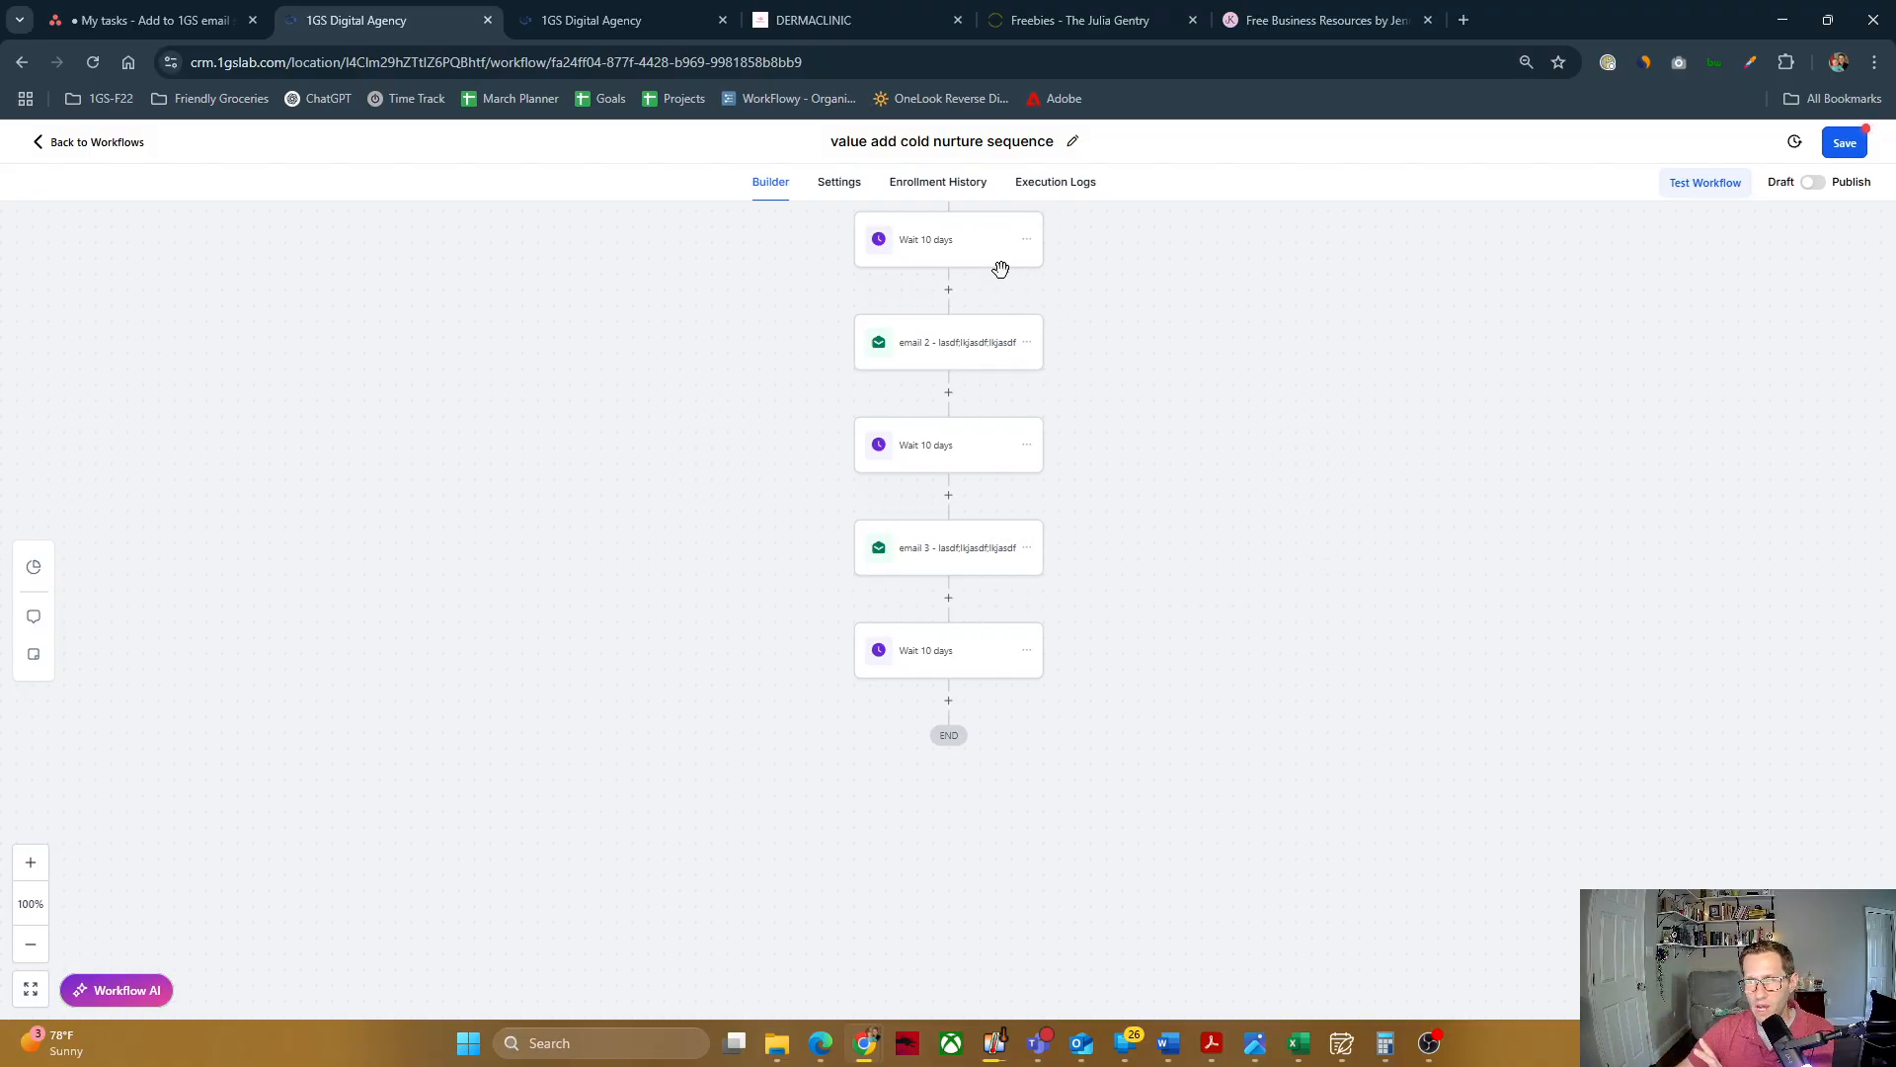
{"action": "left_click", "coordinate": [1028, 650]}
{"action": "left_click", "coordinate": [1086, 770]}
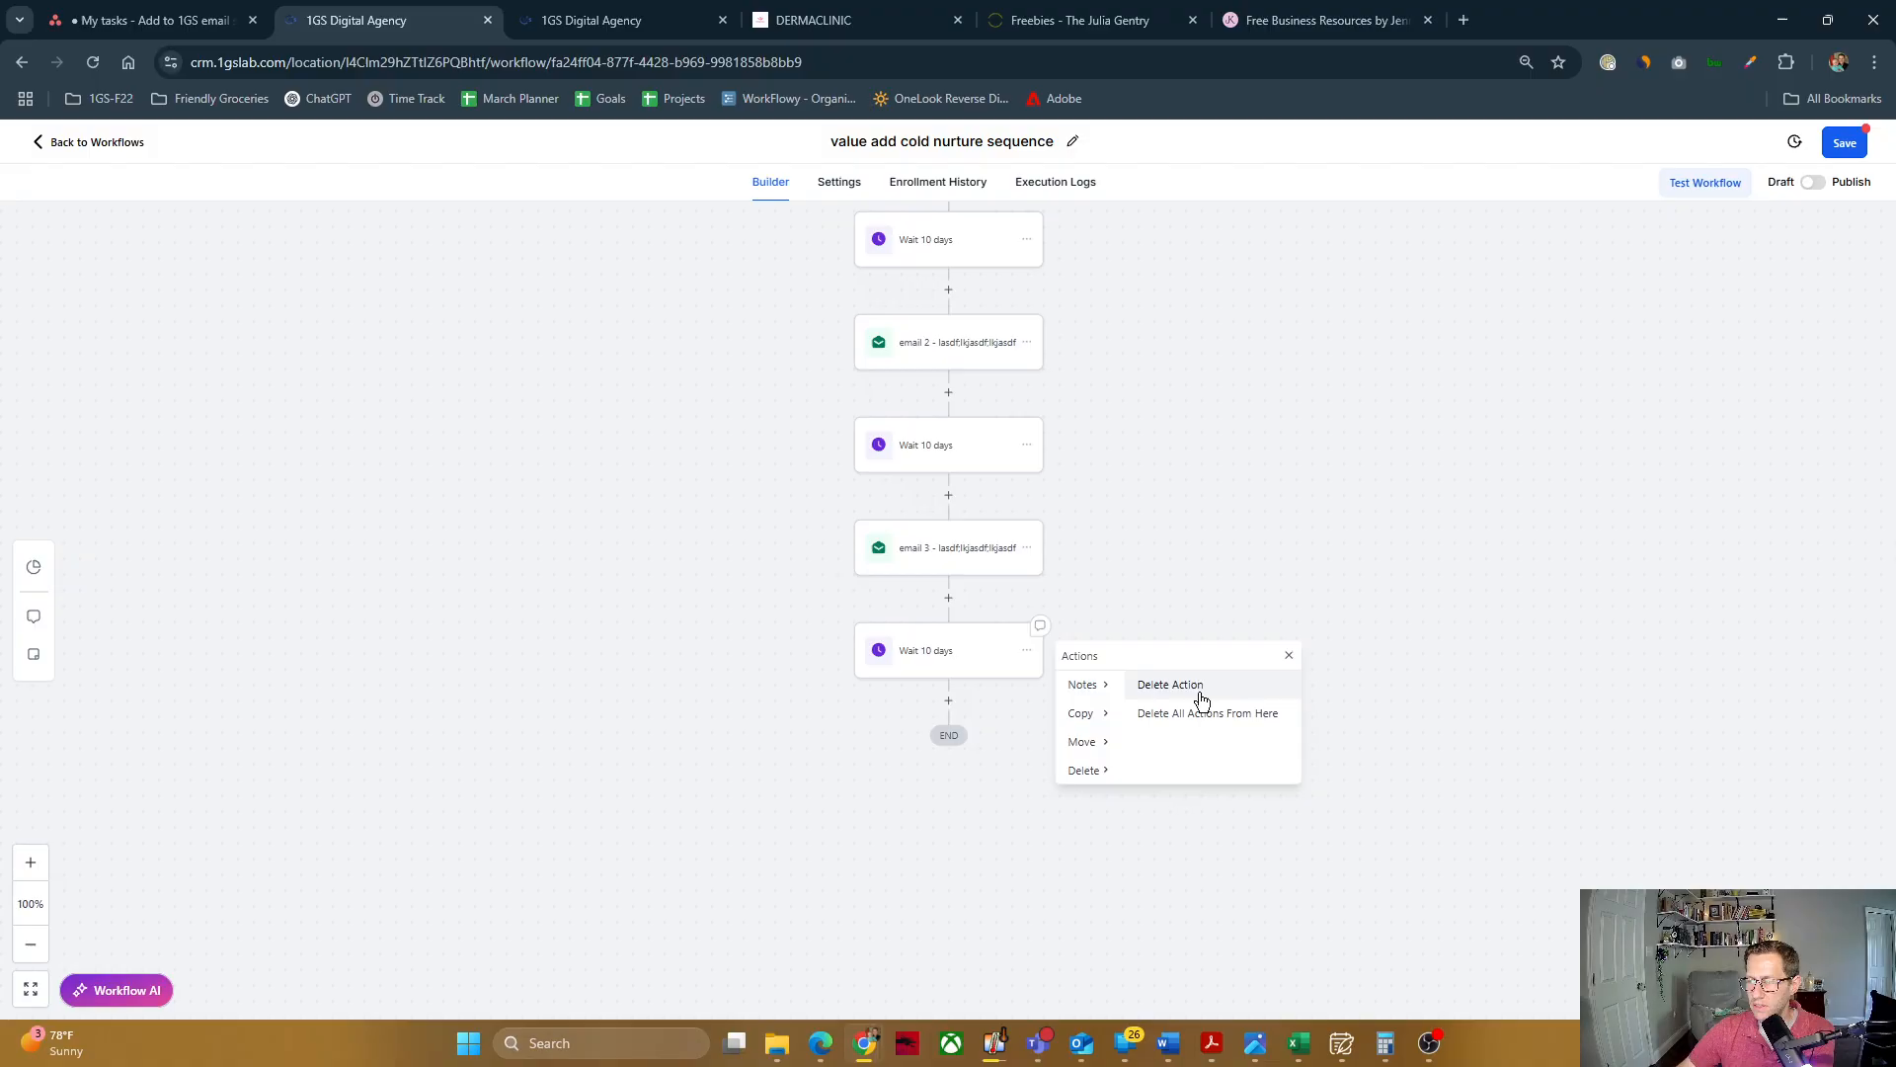
{"action": "left_click", "coordinate": [1194, 687]}
{"action": "left_click", "coordinate": [1121, 619]}
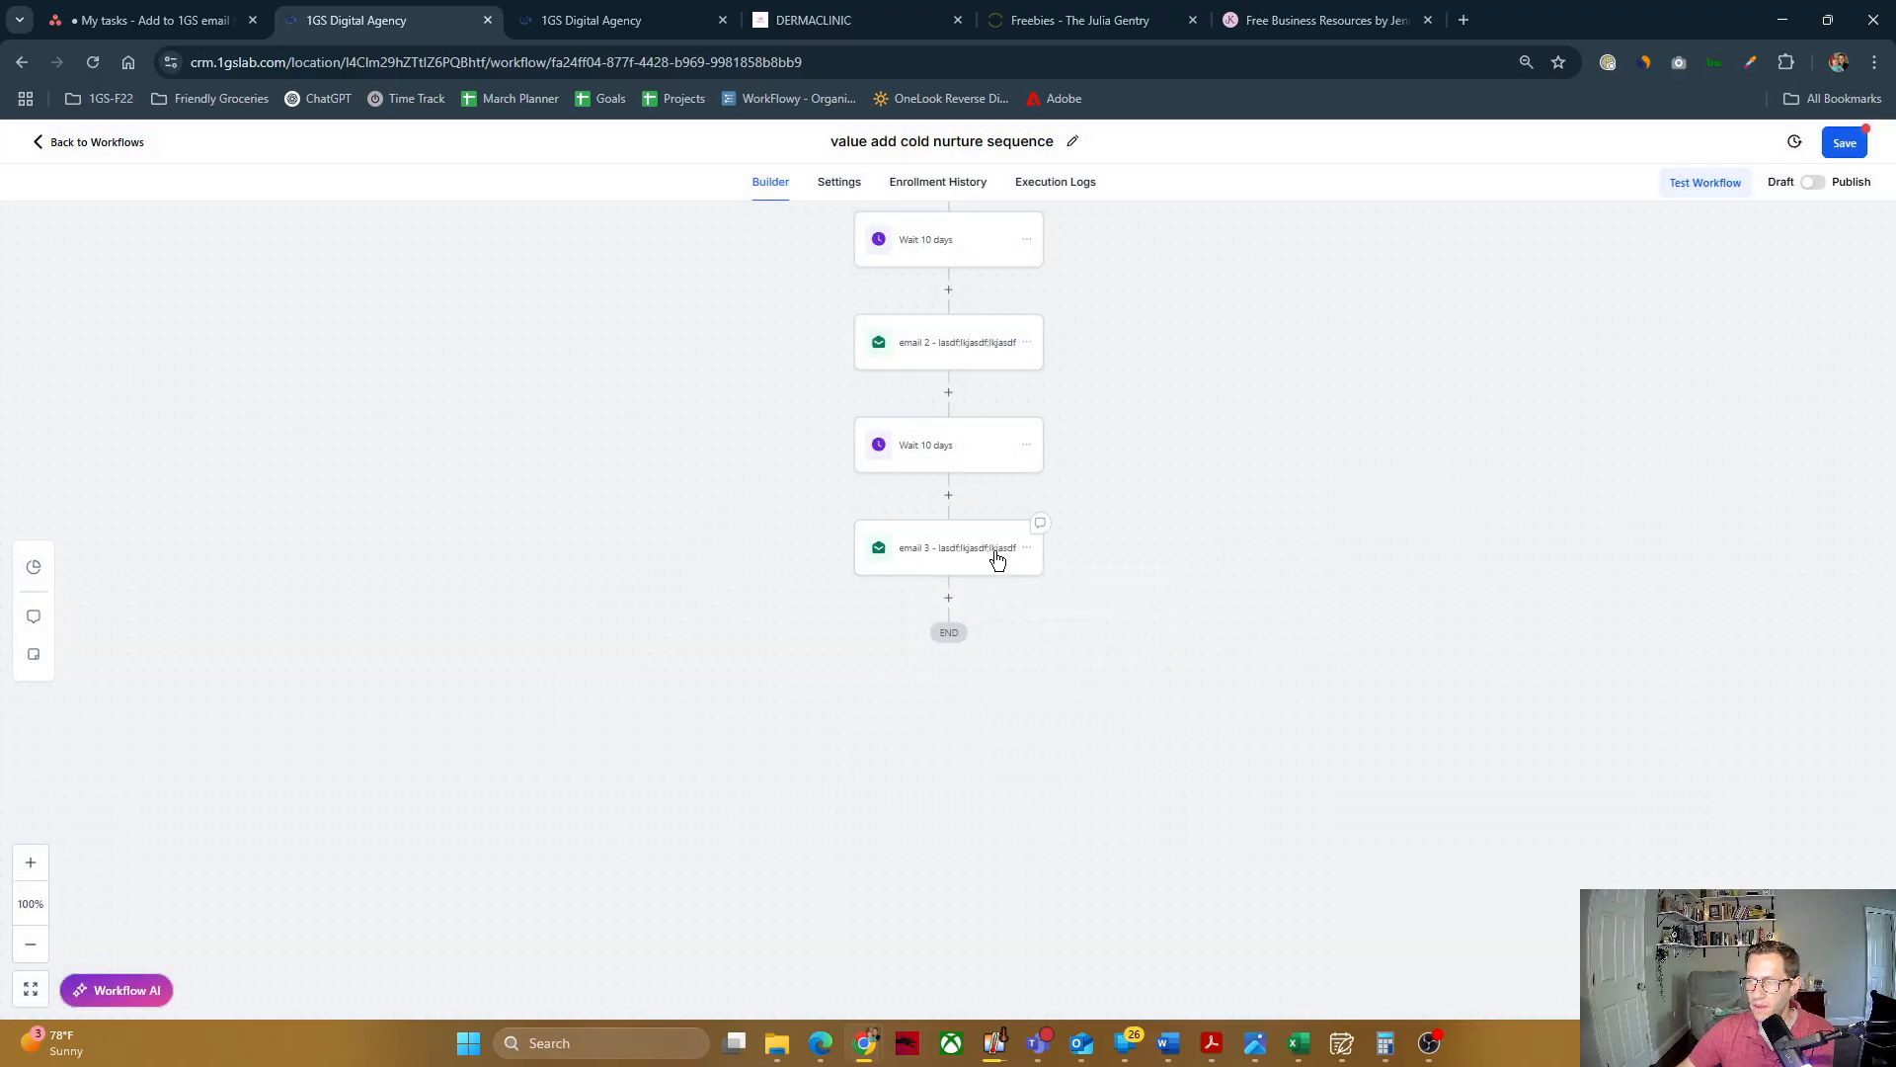
Step: Find the Wait action and add it after the third email at the end of the workflow
{"action": "left_click", "coordinate": [950, 602]}
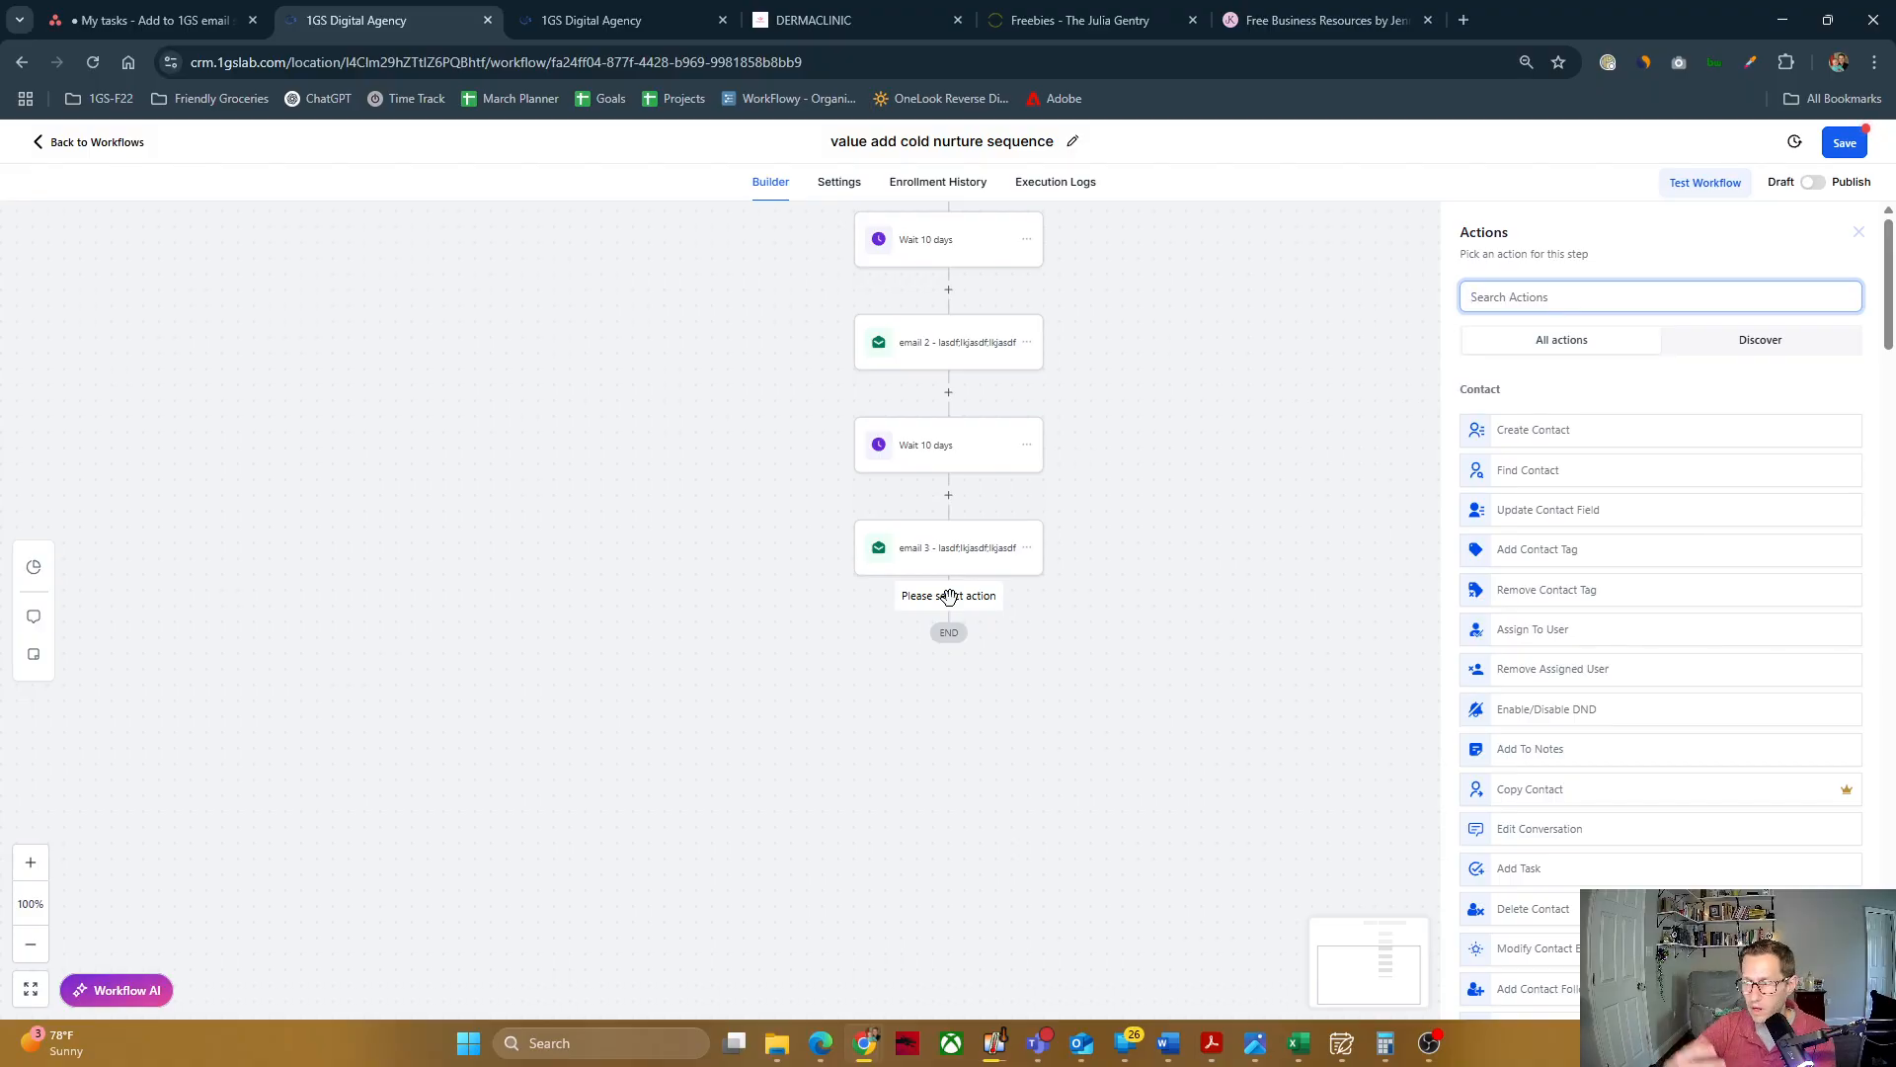
{"action": "left_click", "coordinate": [1554, 298]}
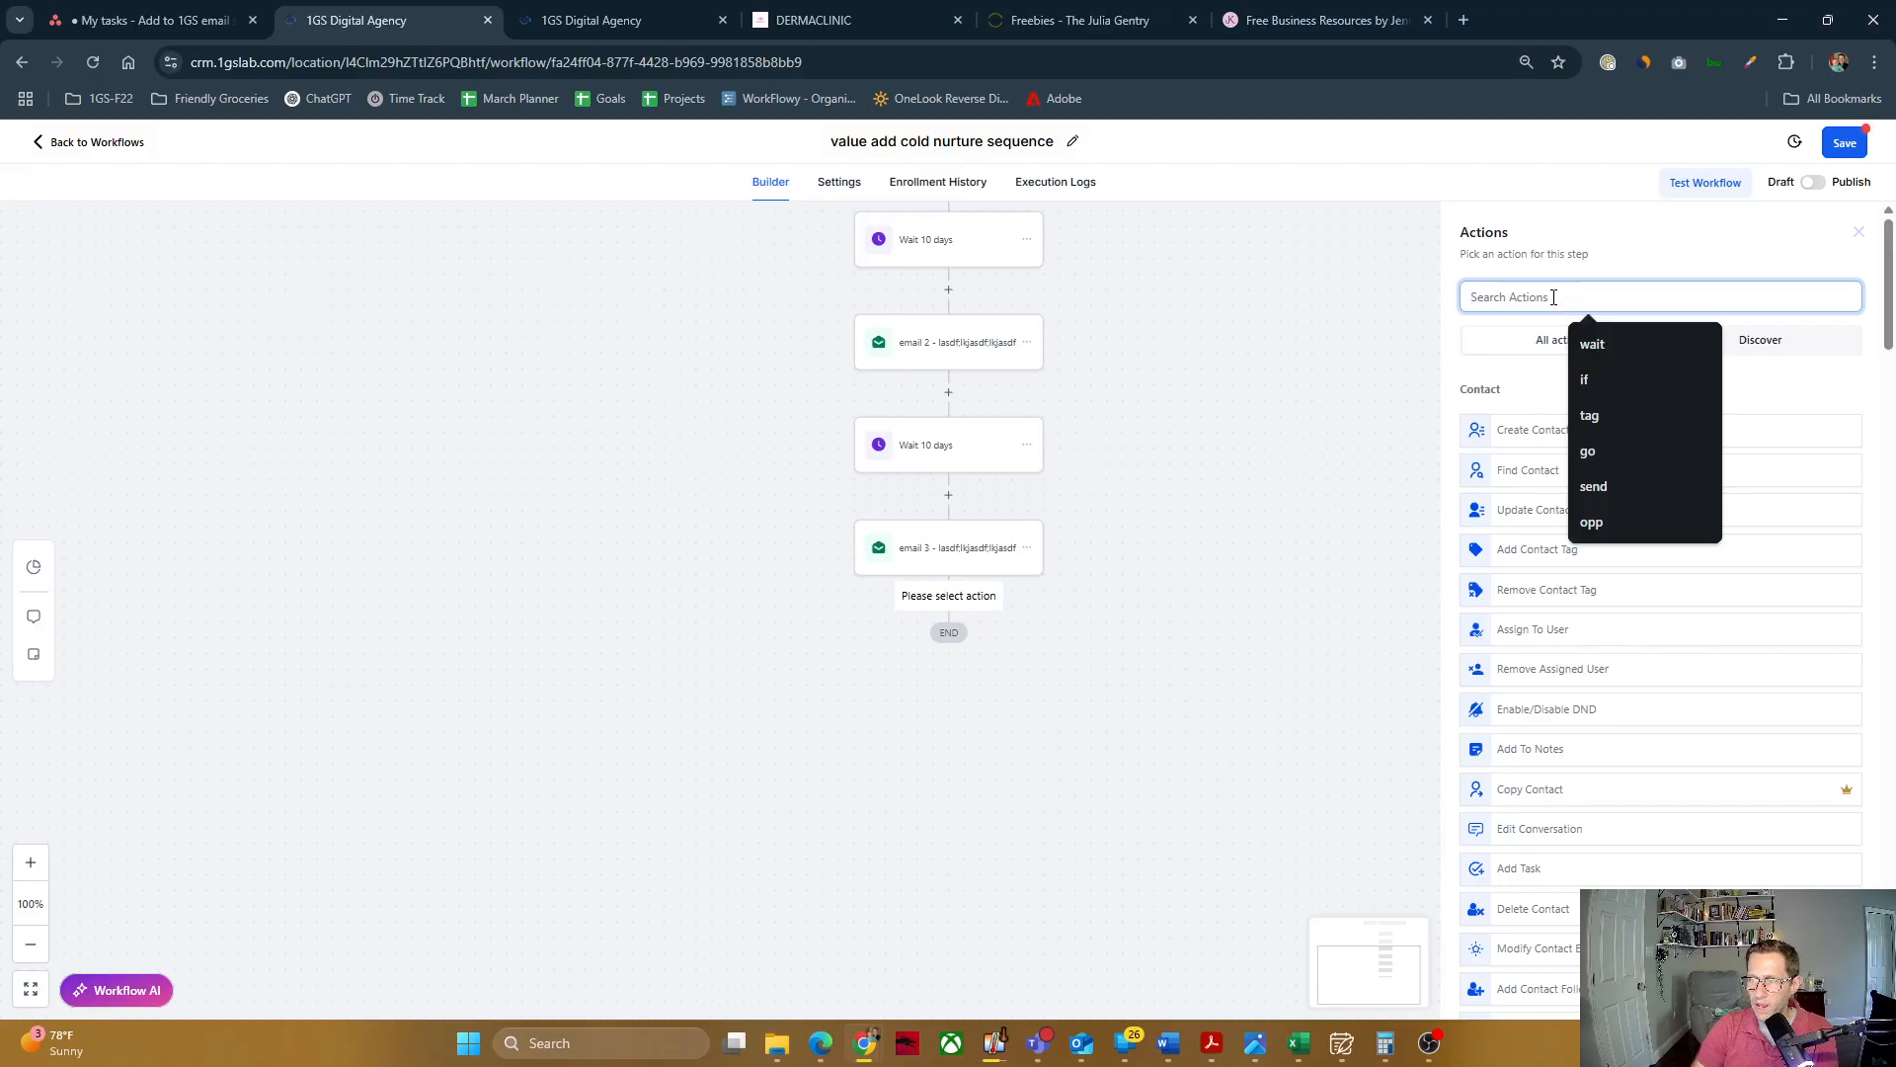
{"action": "type", "text": "wait"}
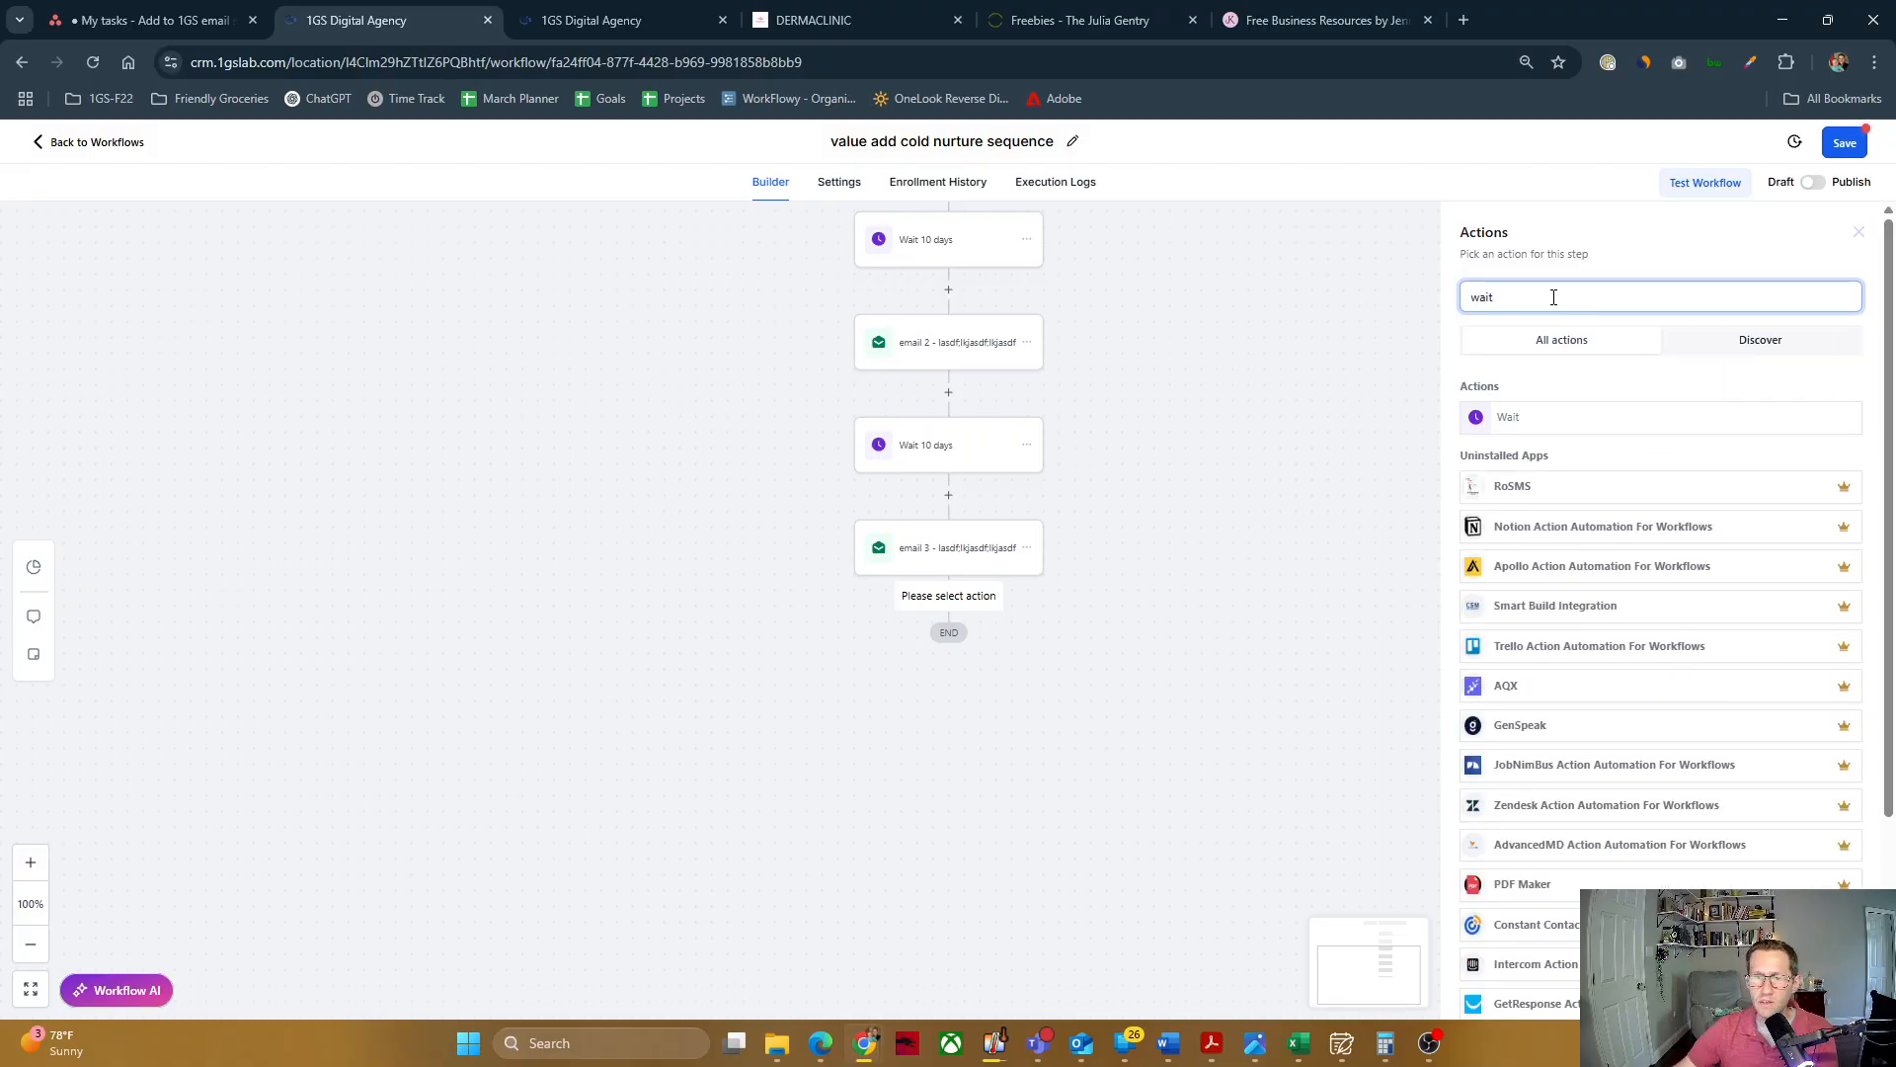
{"action": "left_click", "coordinate": [1531, 423]}
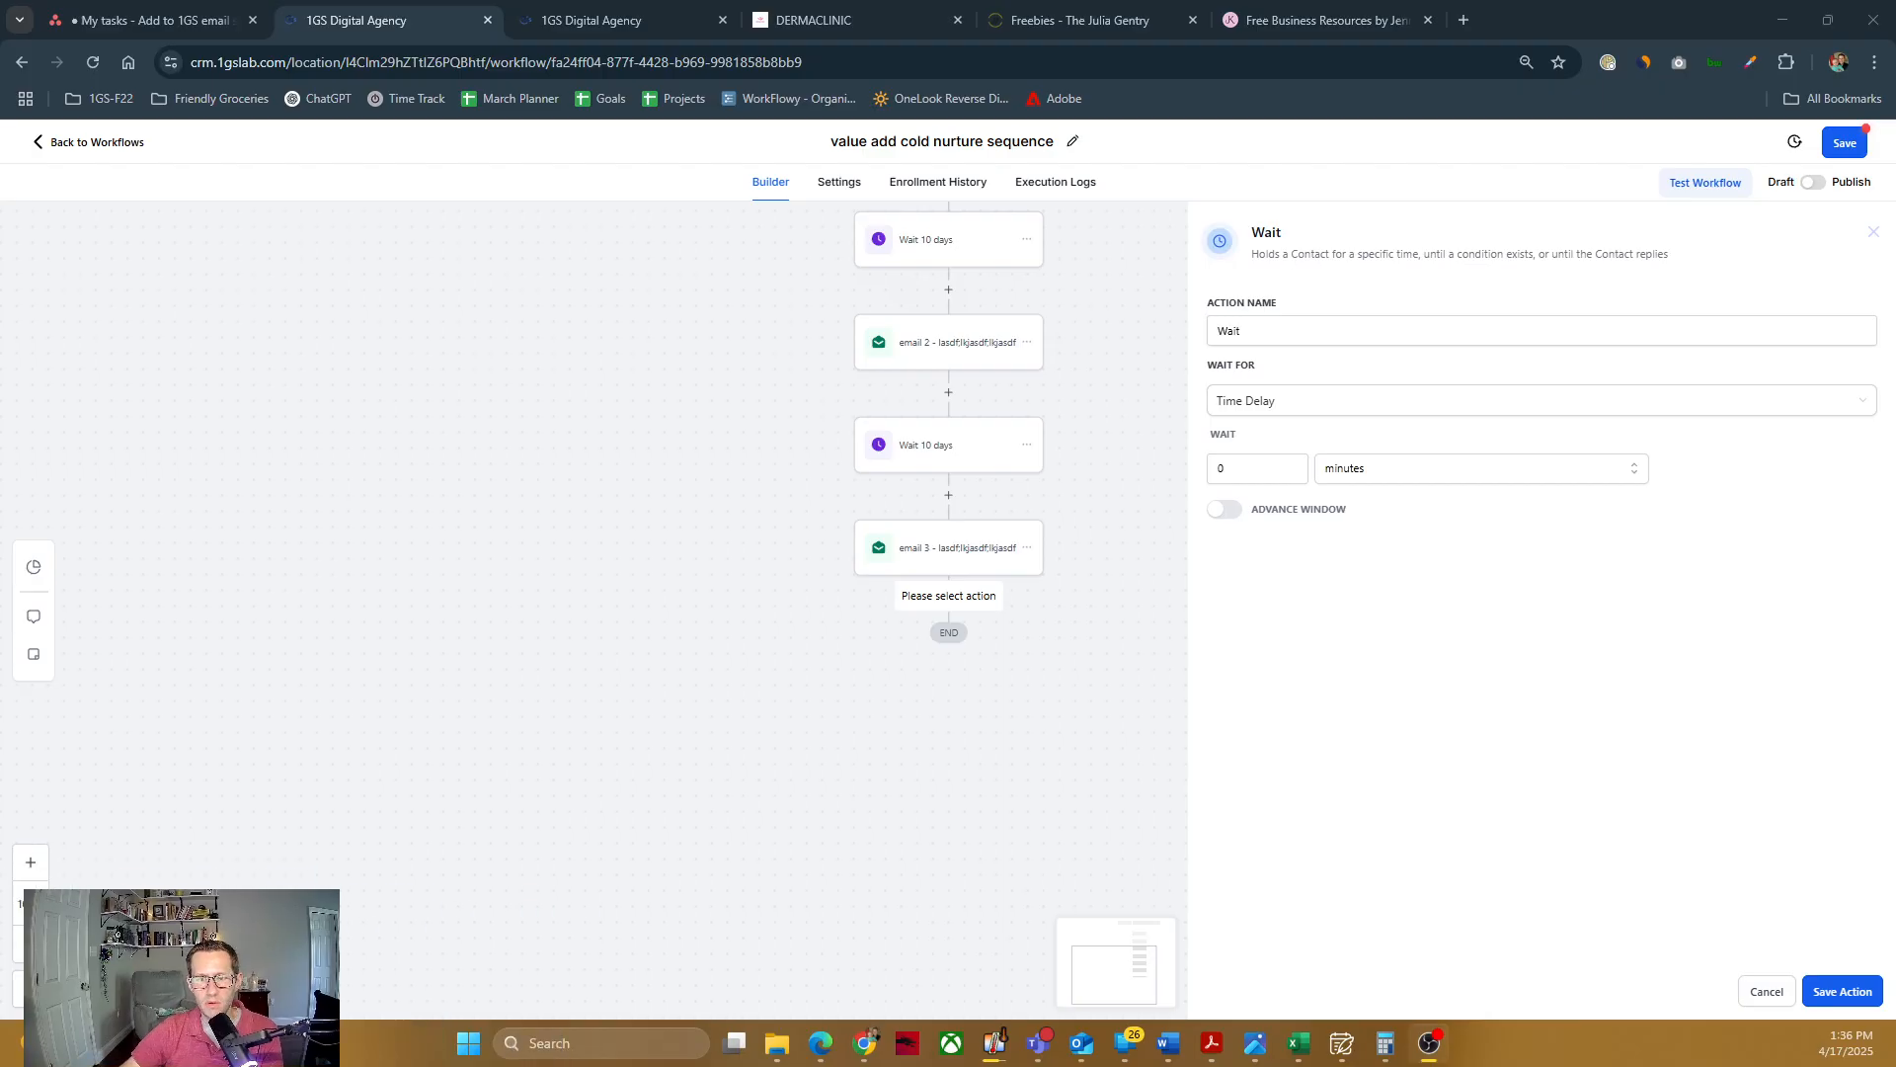
Step: Set the new wait's time delay to 9999 days, name it "Wait 9999 days" and save the action
{"action": "left_click", "coordinate": [1252, 339]}
{"action": "left_click", "coordinate": [1251, 464]}
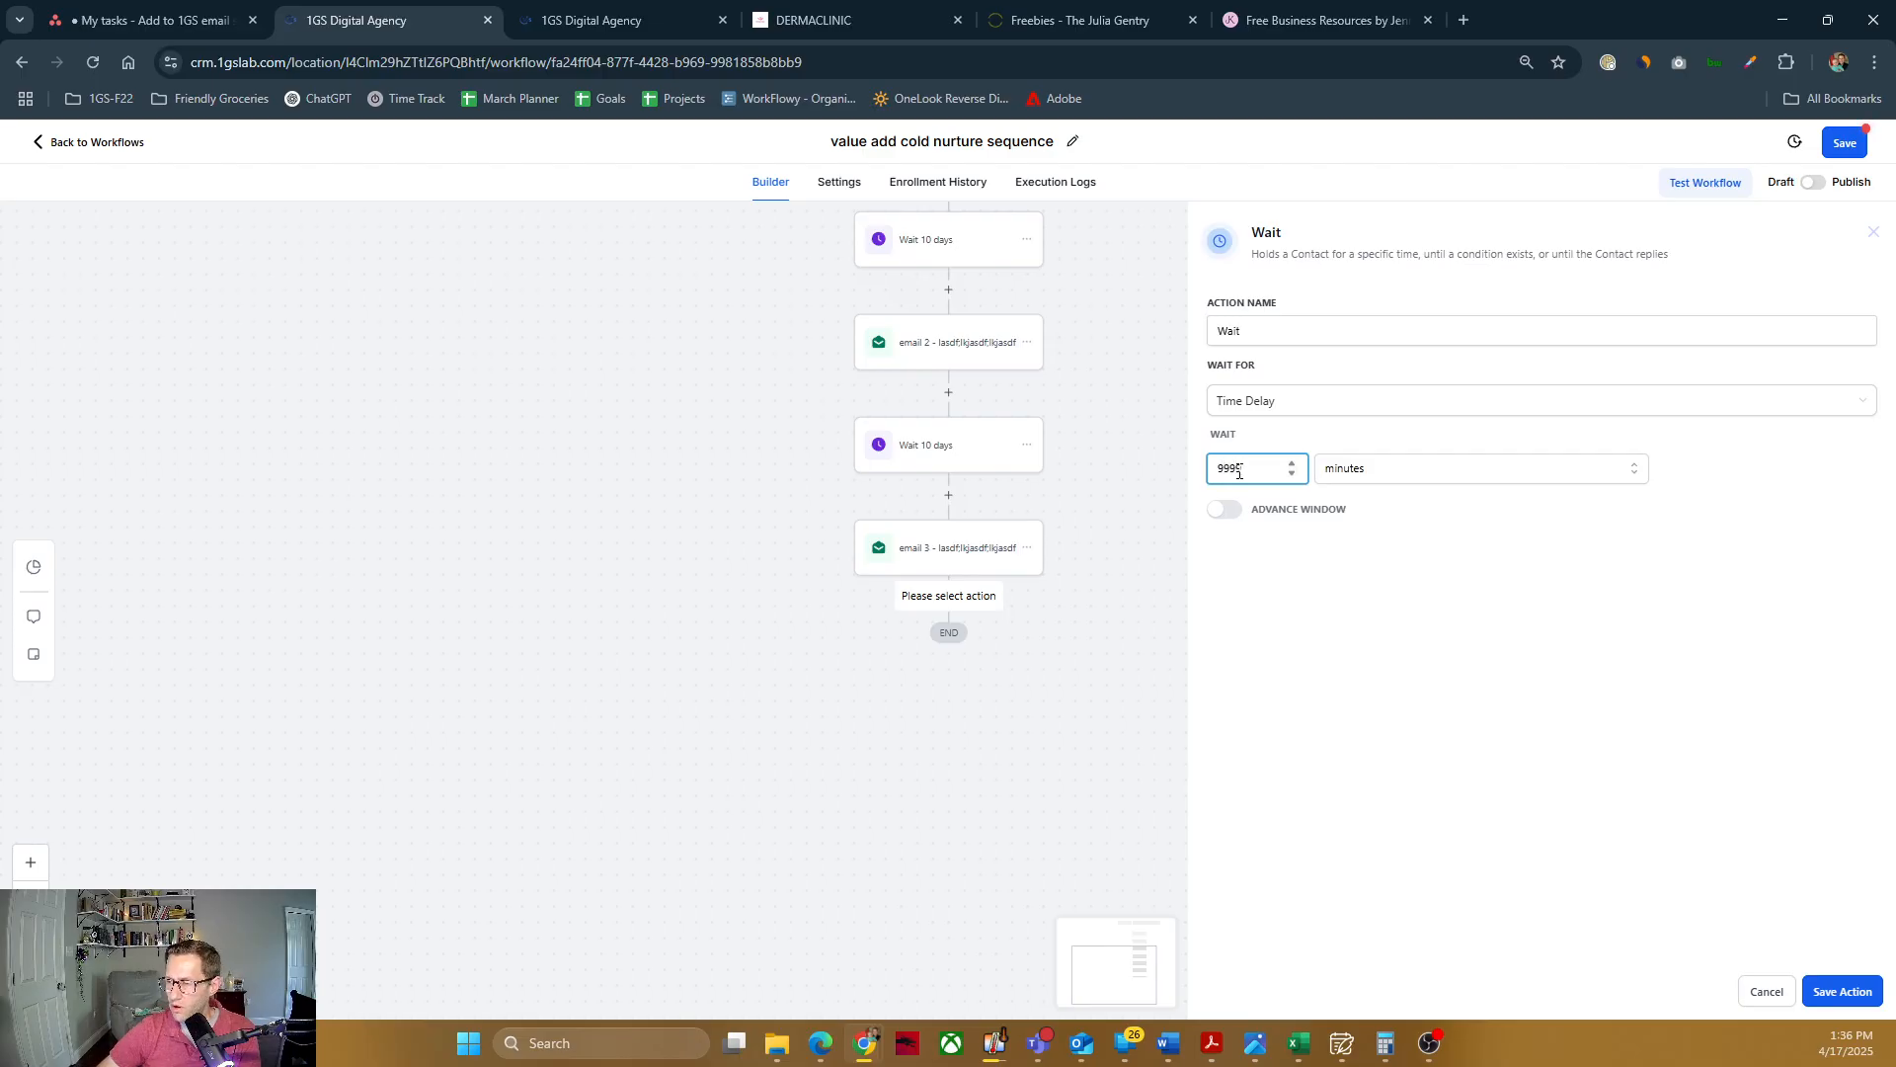
{"action": "left_click", "coordinate": [1465, 462]}
{"action": "left_click", "coordinate": [1389, 557]}
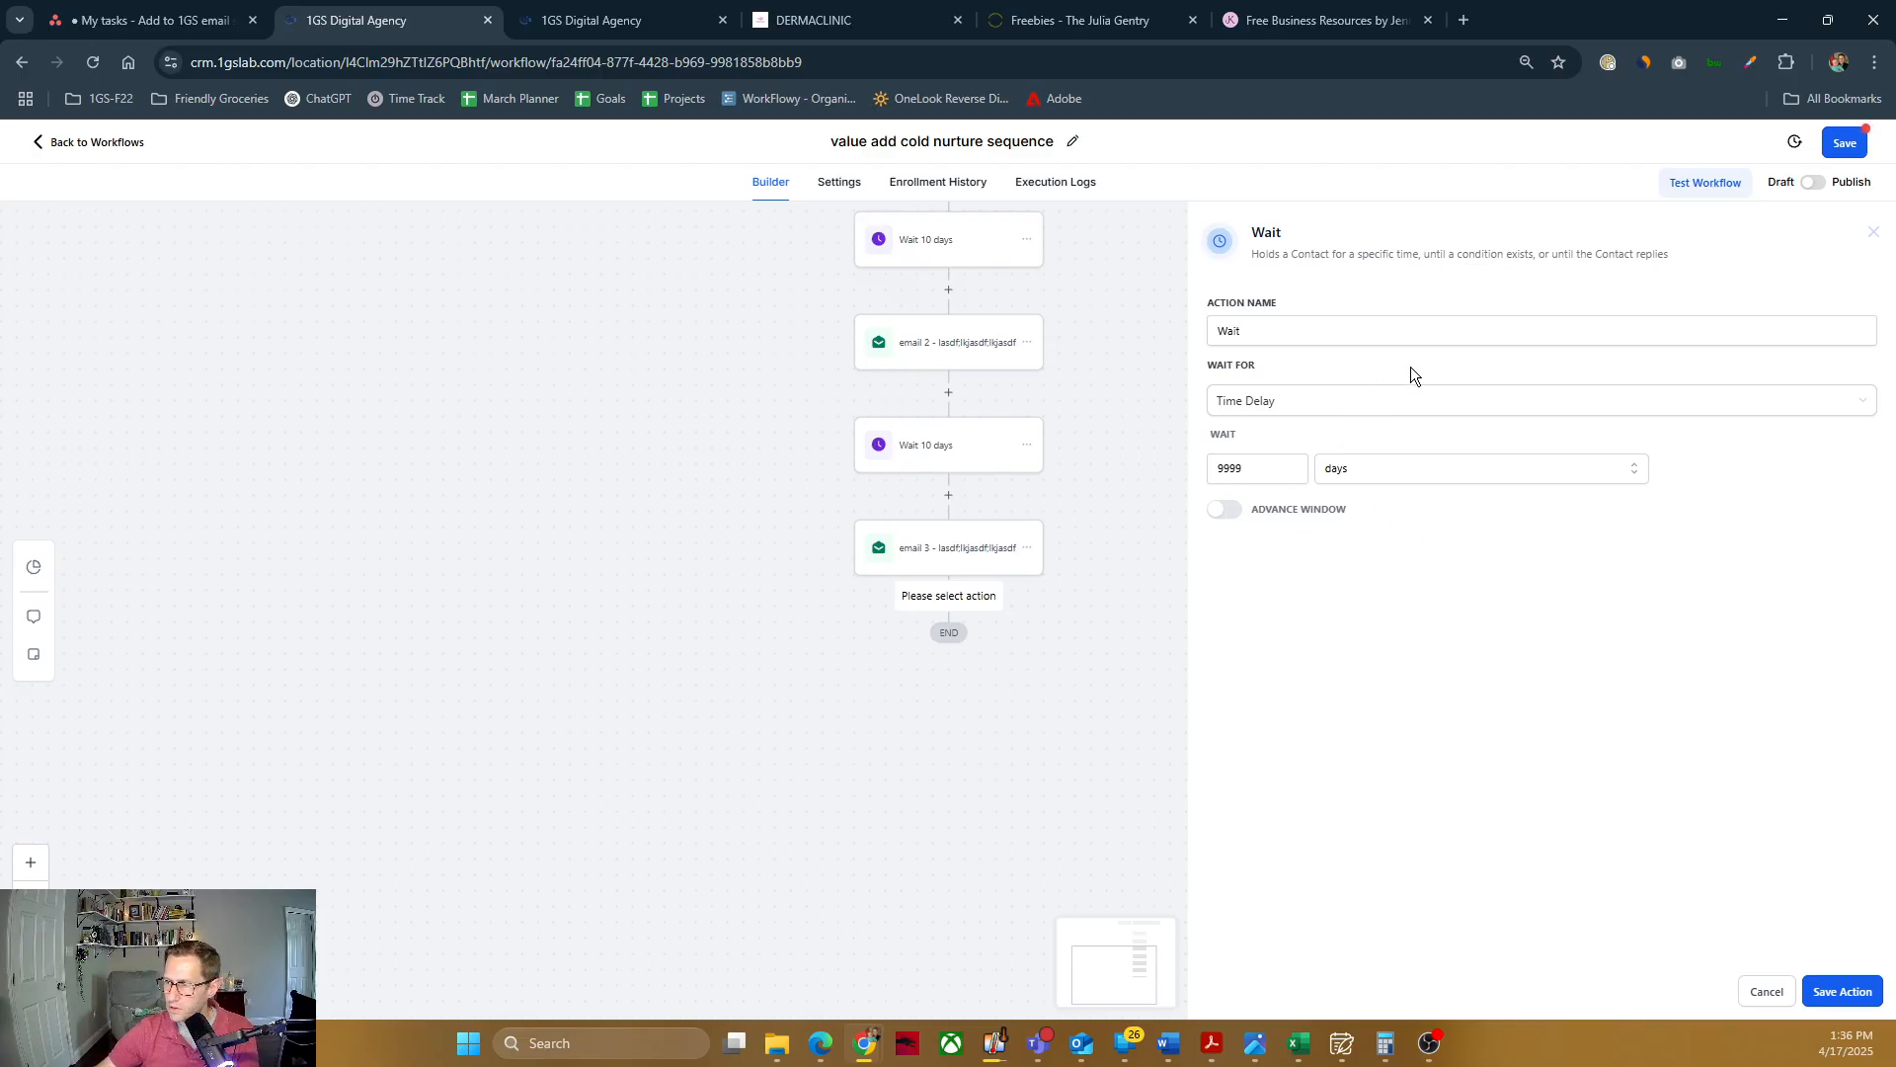
{"action": "left_click", "coordinate": [1260, 330]}
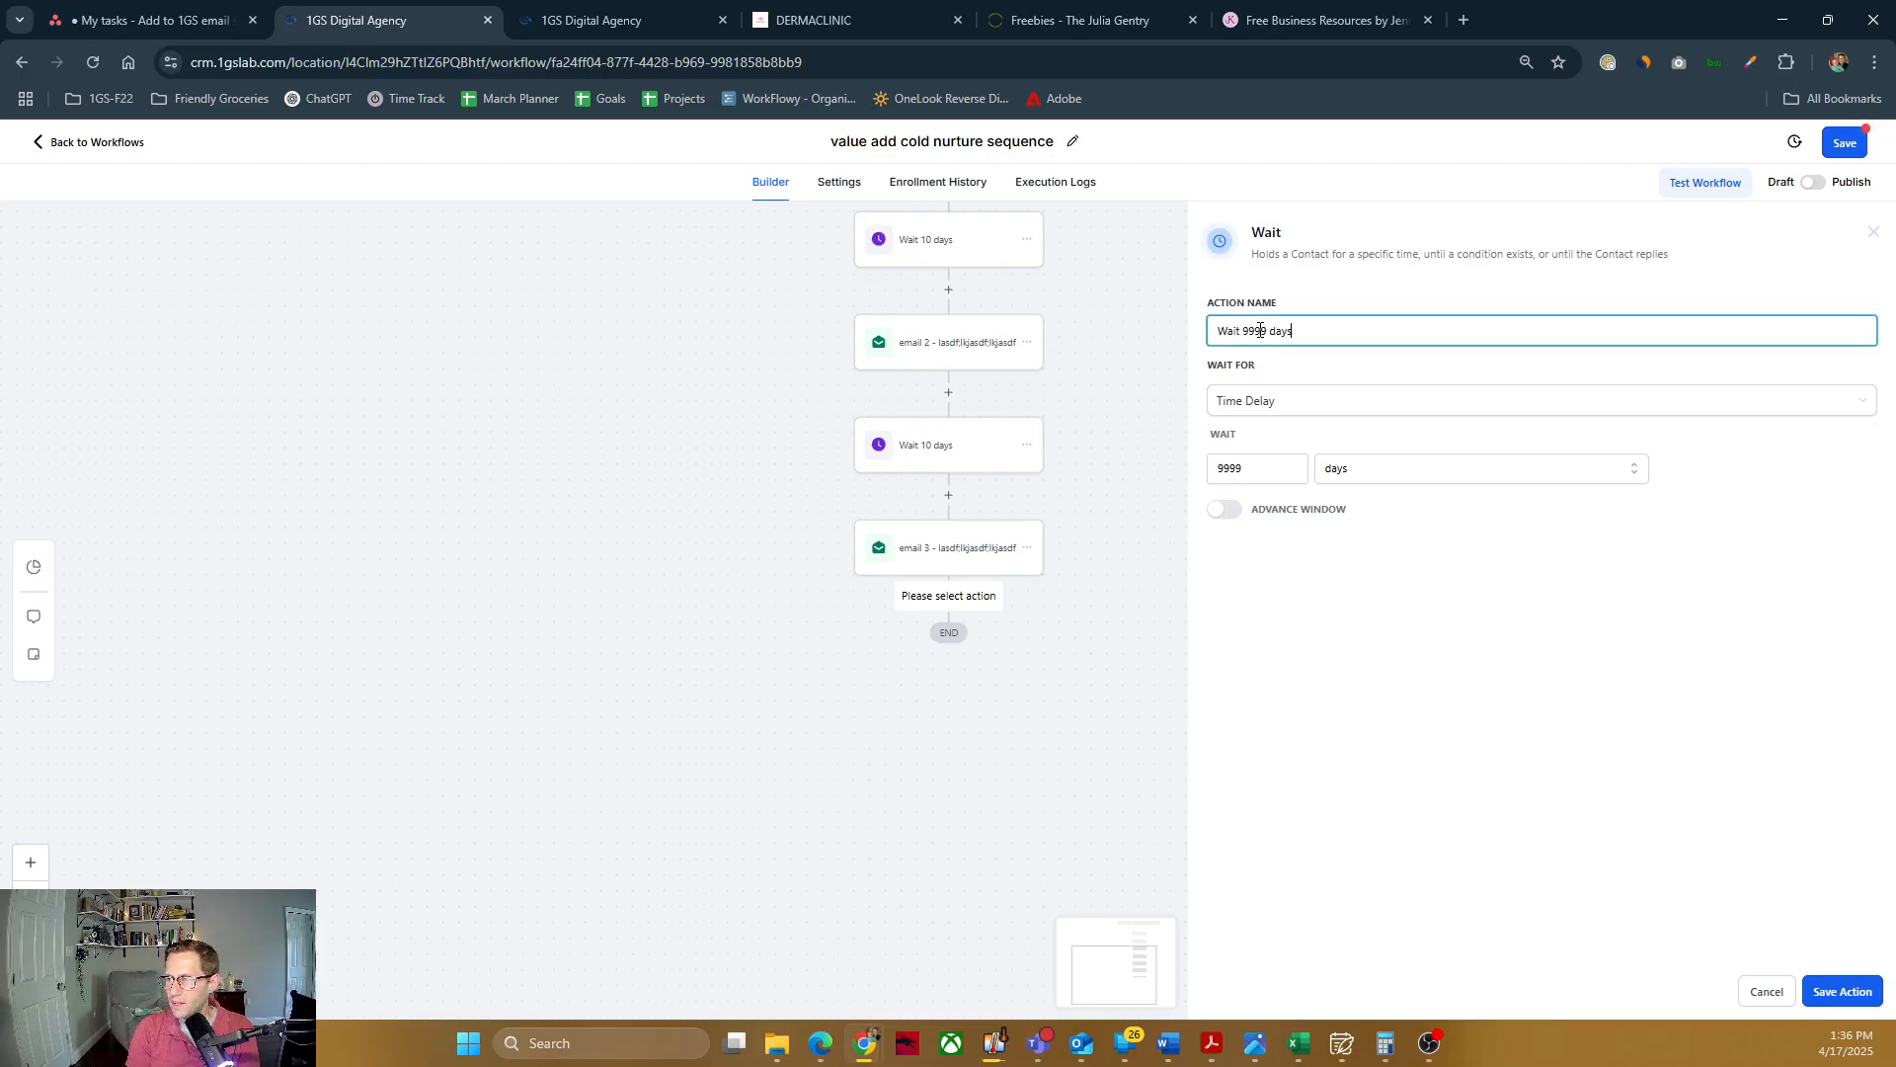
{"action": "left_click", "coordinate": [1840, 992]}
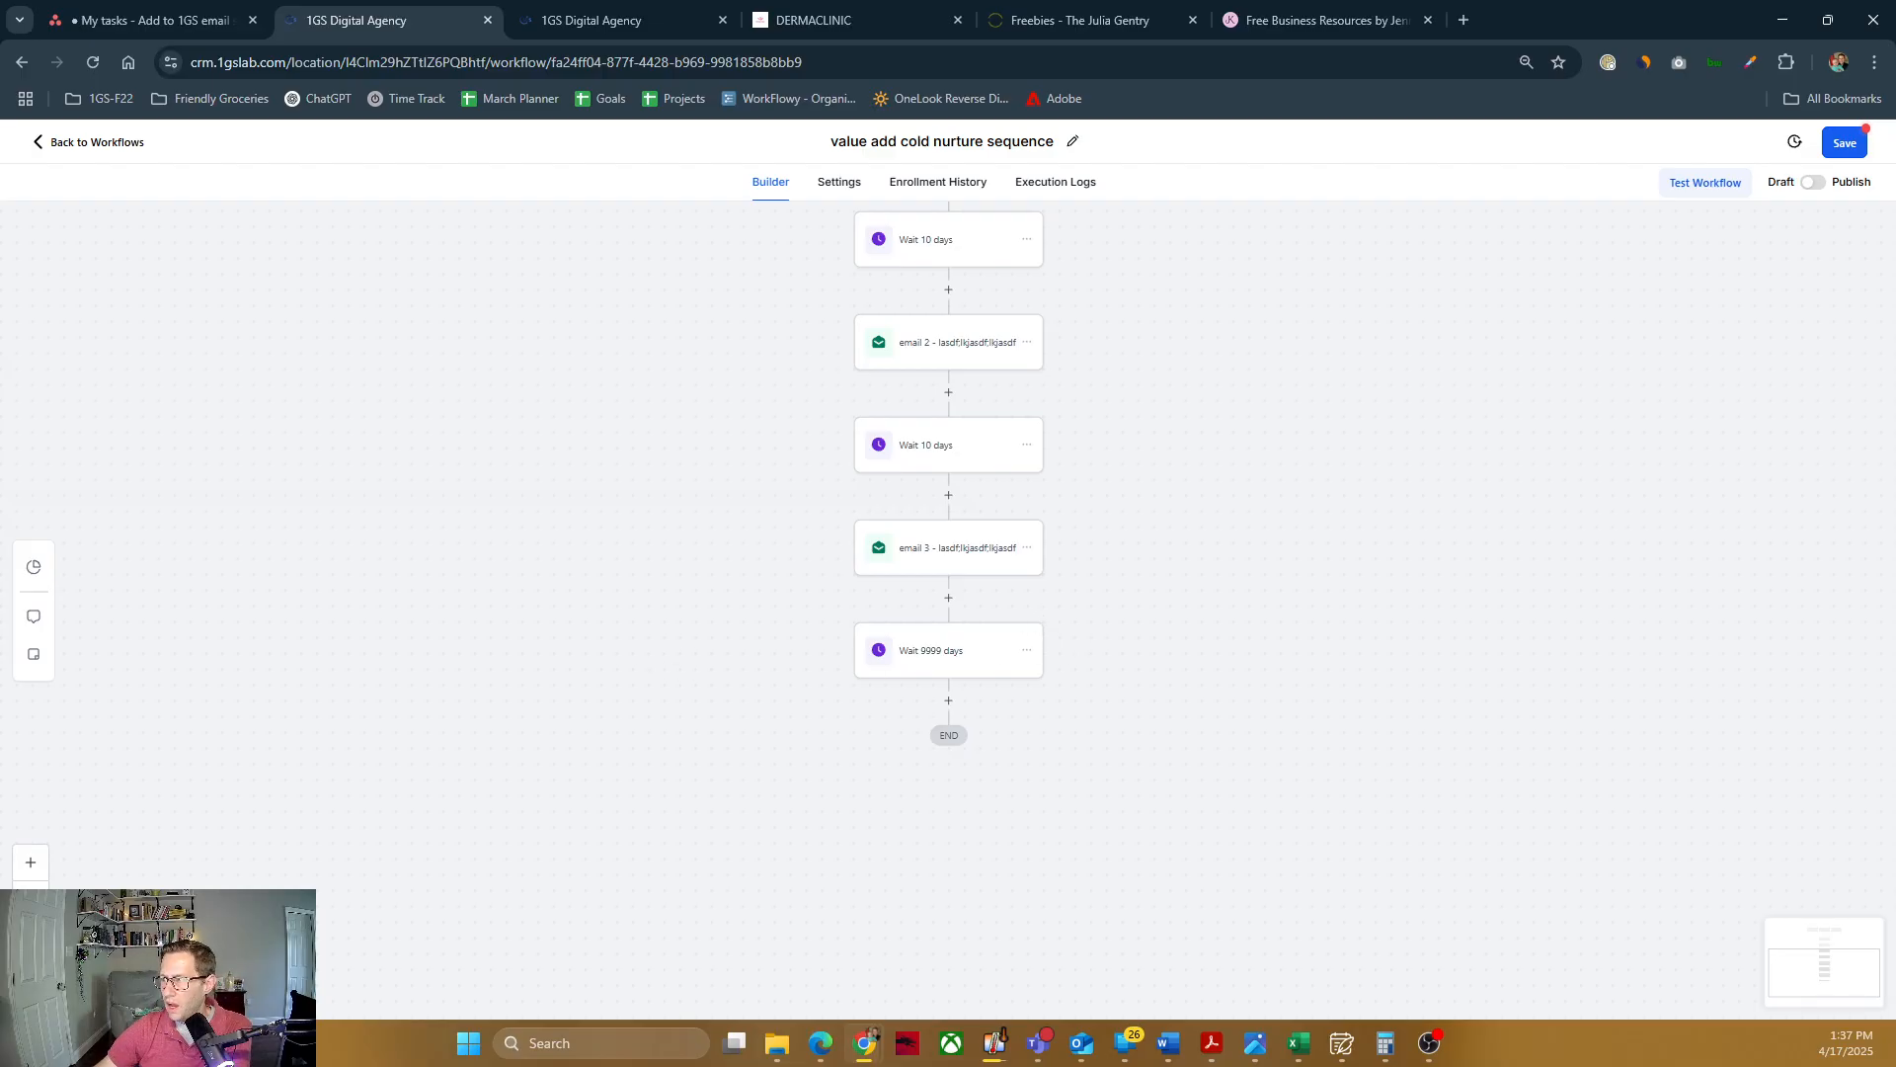
Step: Switch the value add cold nurture sequence workflow from Draft to Publish
{"action": "left_click", "coordinate": [1816, 183]}
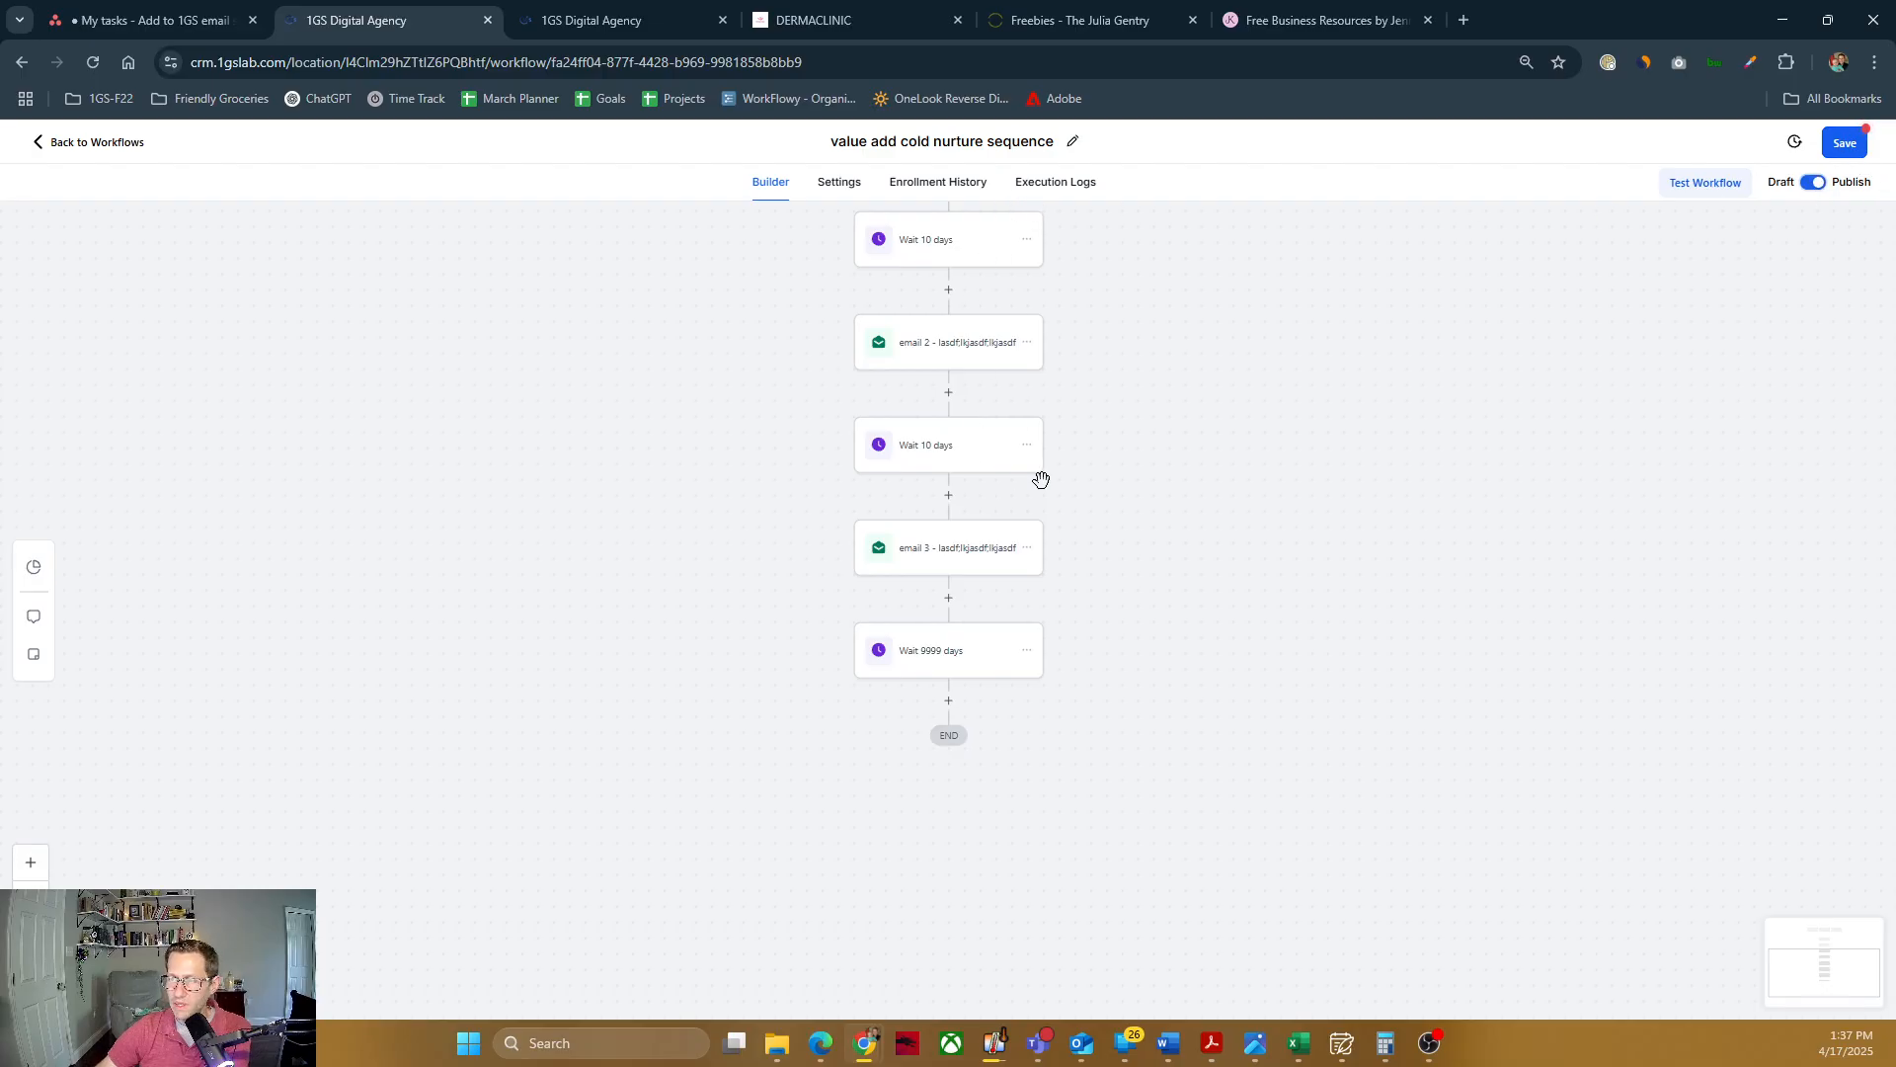
{"action": "scroll", "coordinate": [1007, 478], "scroll_direction": "up", "scroll_amount": 6}
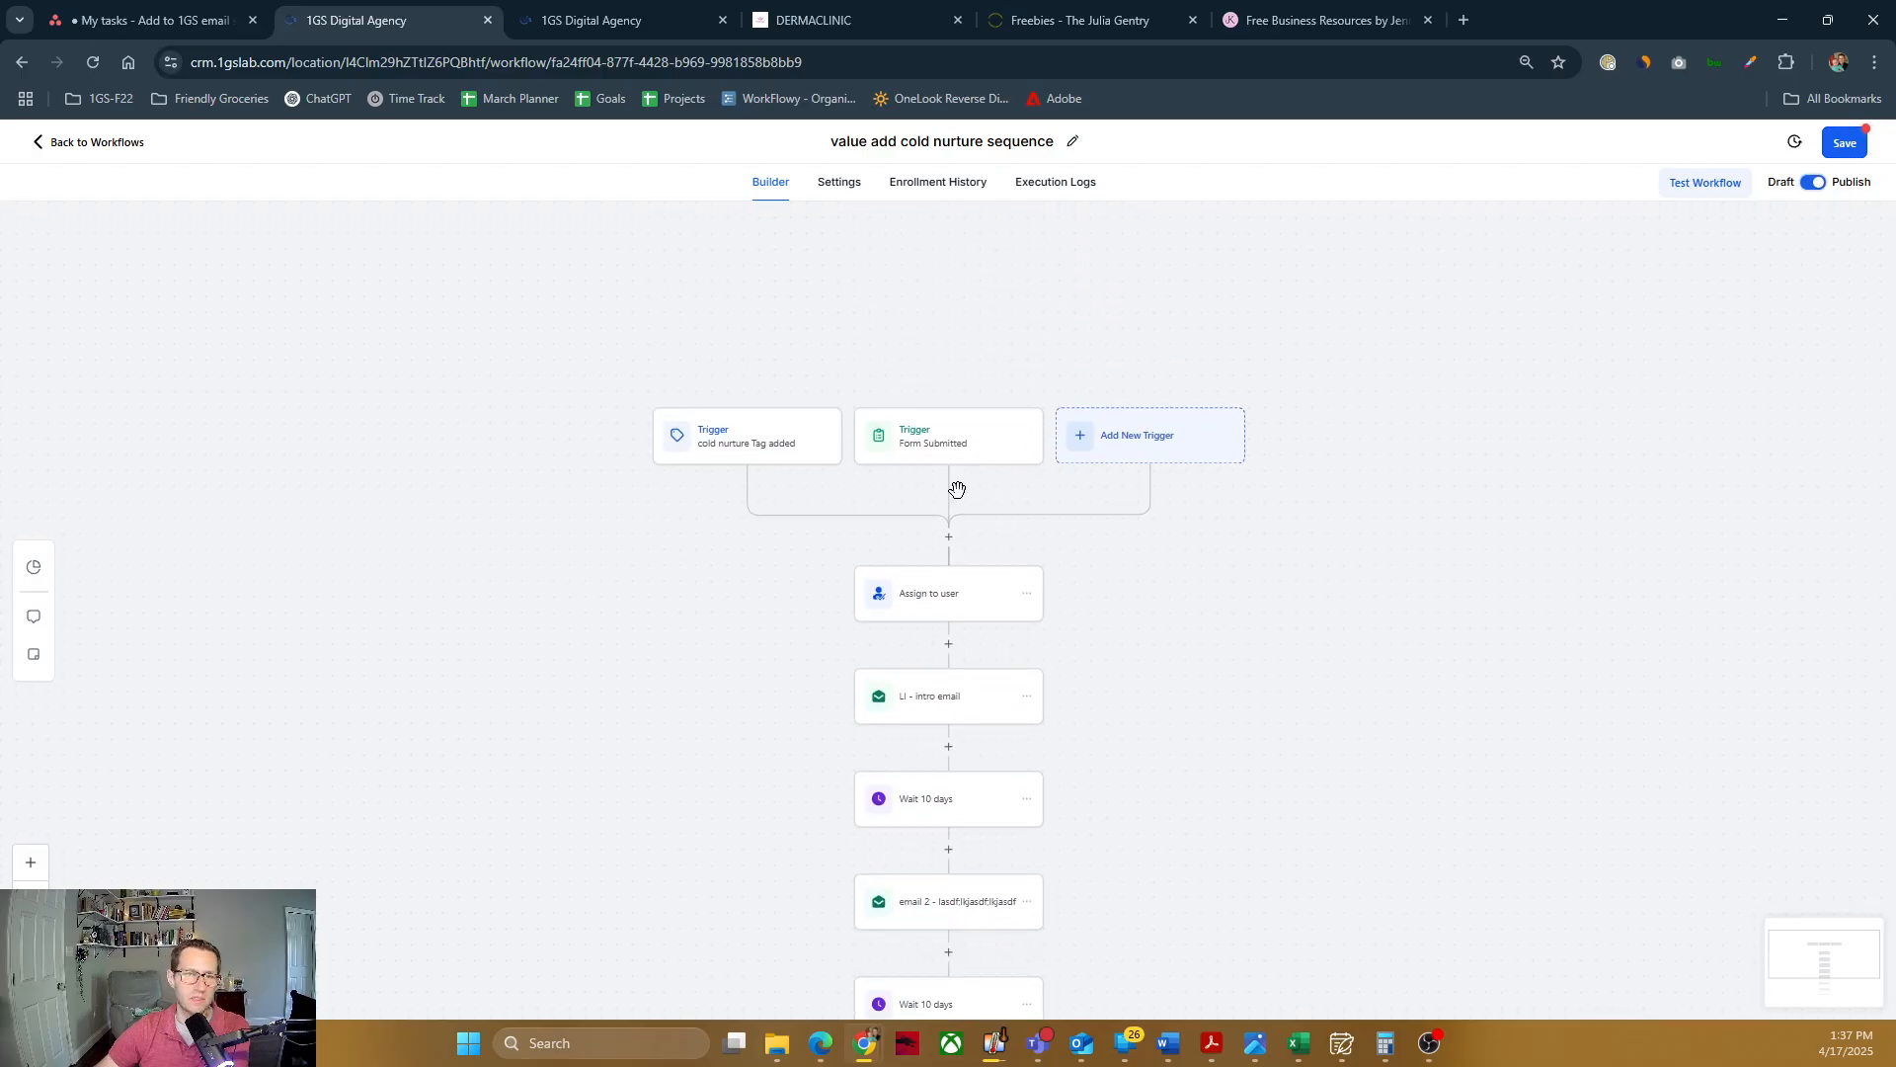